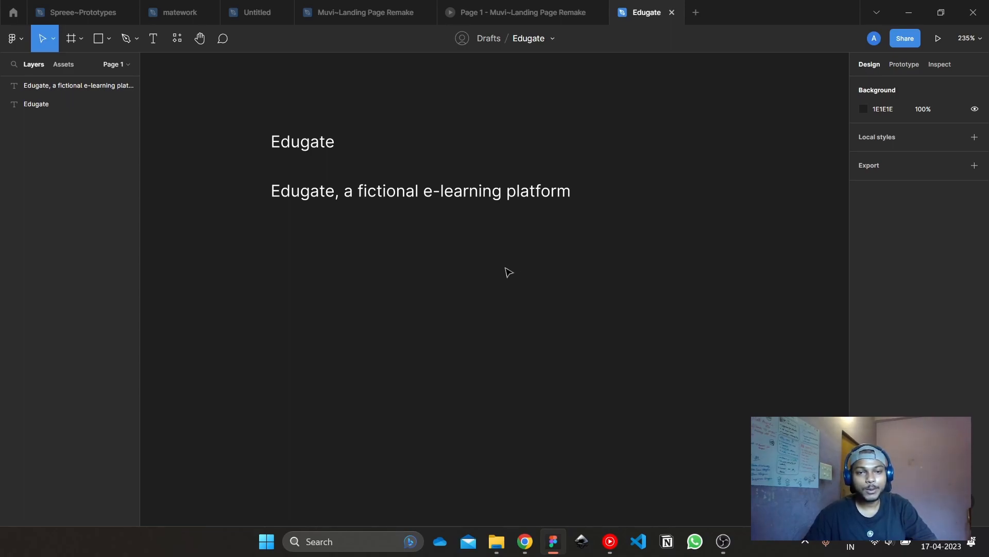
{"action": "left_click_drag", "start_coordinate": [558, 279], "coordinate": [507, 290]}
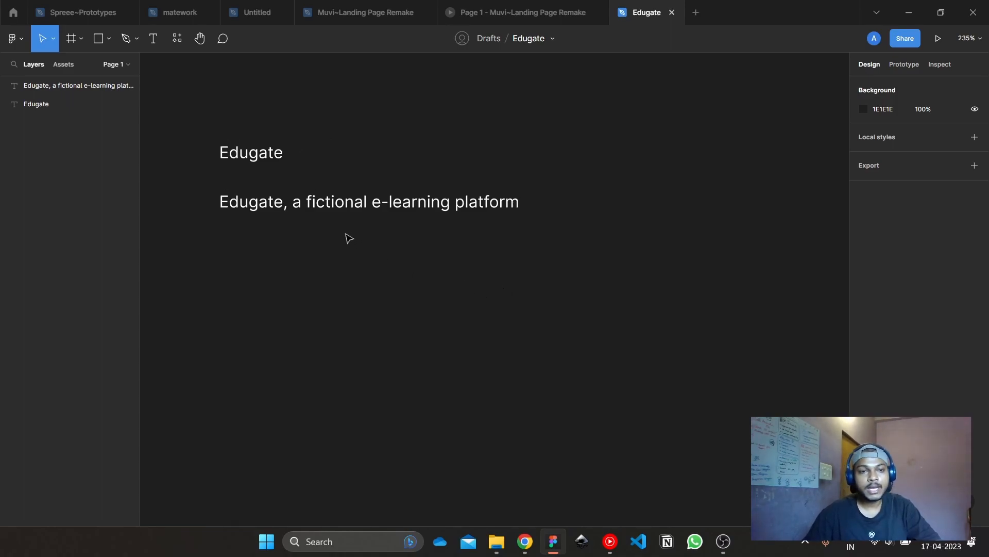
{"action": "scroll", "coordinate": [237, 176], "scroll_direction": "up", "scroll_amount": 5}
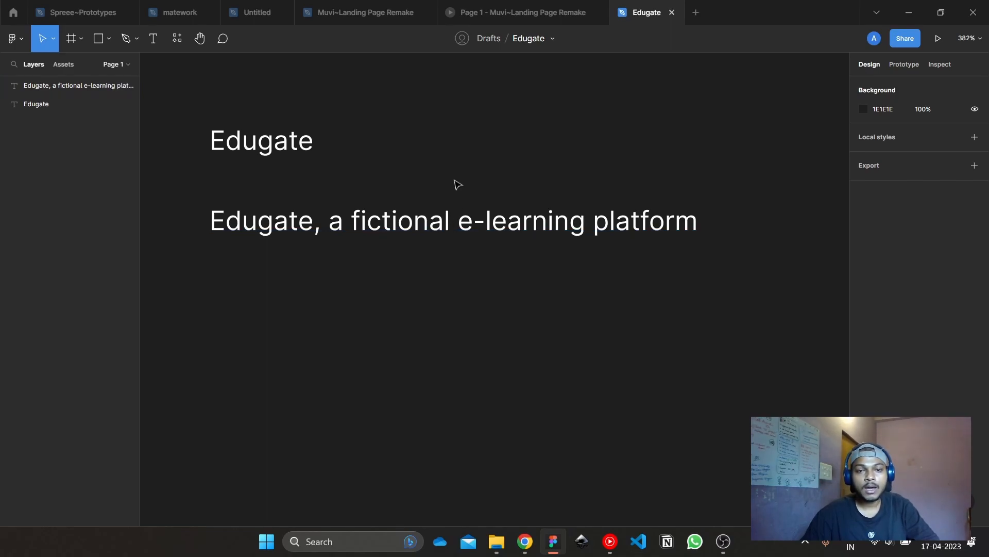
{"action": "scroll", "coordinate": [460, 219], "scroll_direction": "down", "scroll_amount": 1}
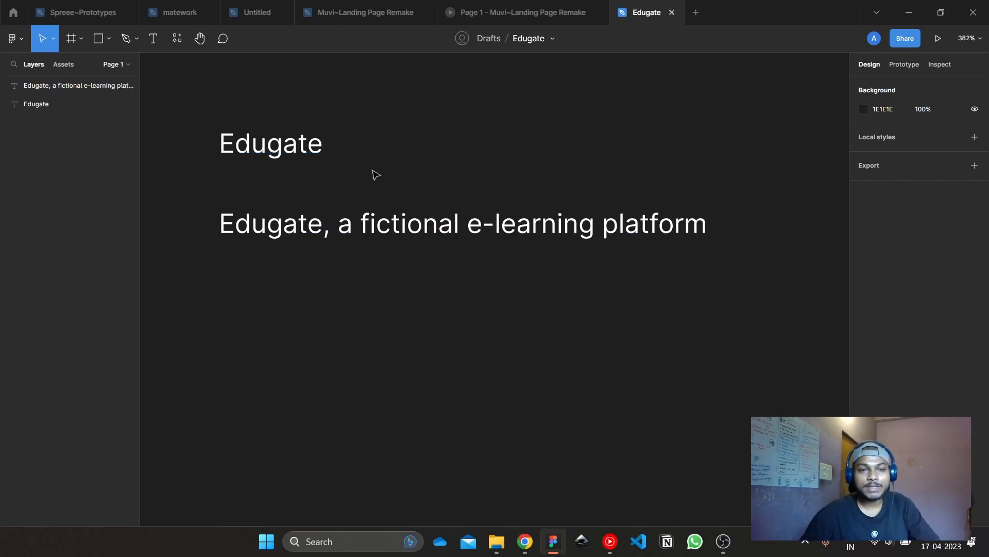
{"action": "scroll", "coordinate": [400, 179], "scroll_direction": "down", "scroll_amount": 2}
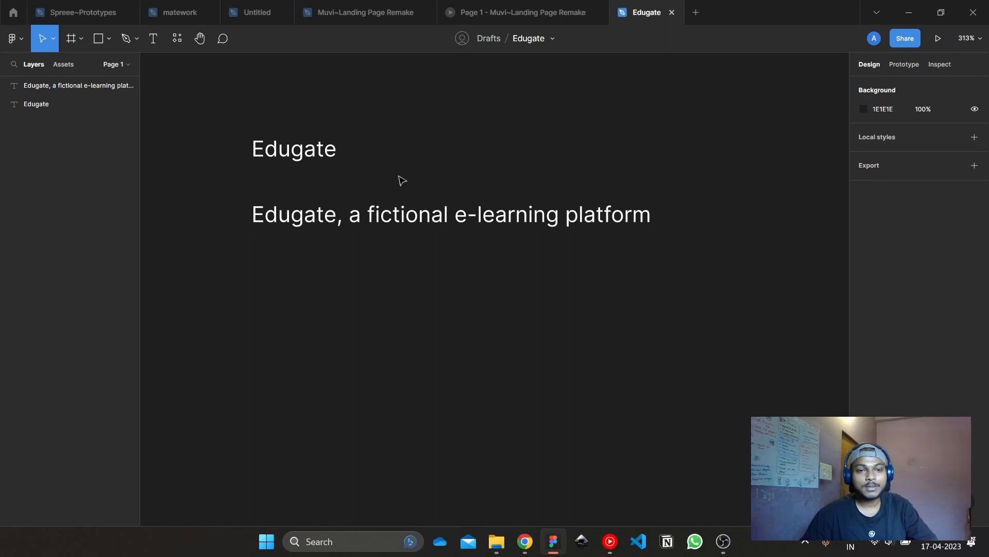
{"action": "scroll", "coordinate": [400, 179], "scroll_direction": "down", "scroll_amount": 1}
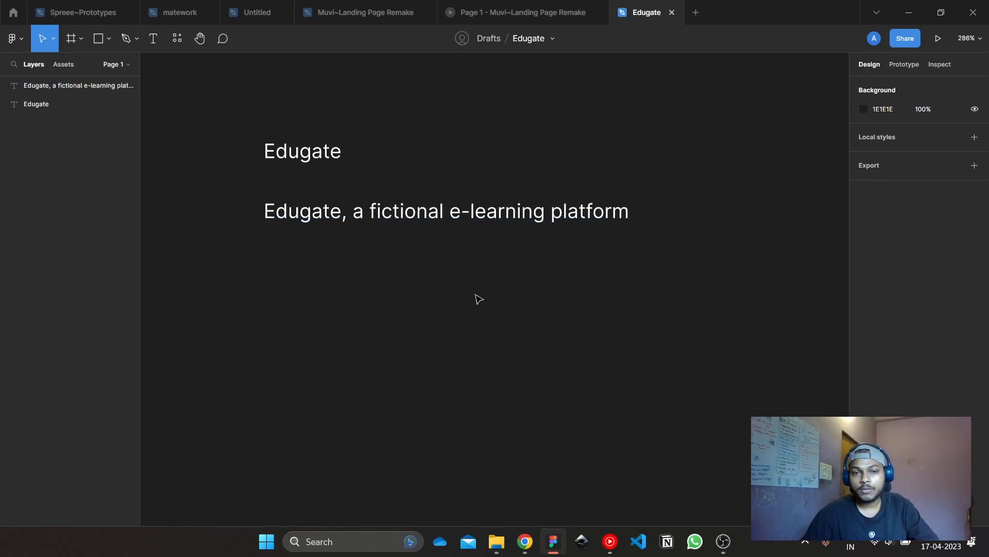
{"action": "scroll", "coordinate": [294, 206], "scroll_direction": "up", "scroll_amount": 1}
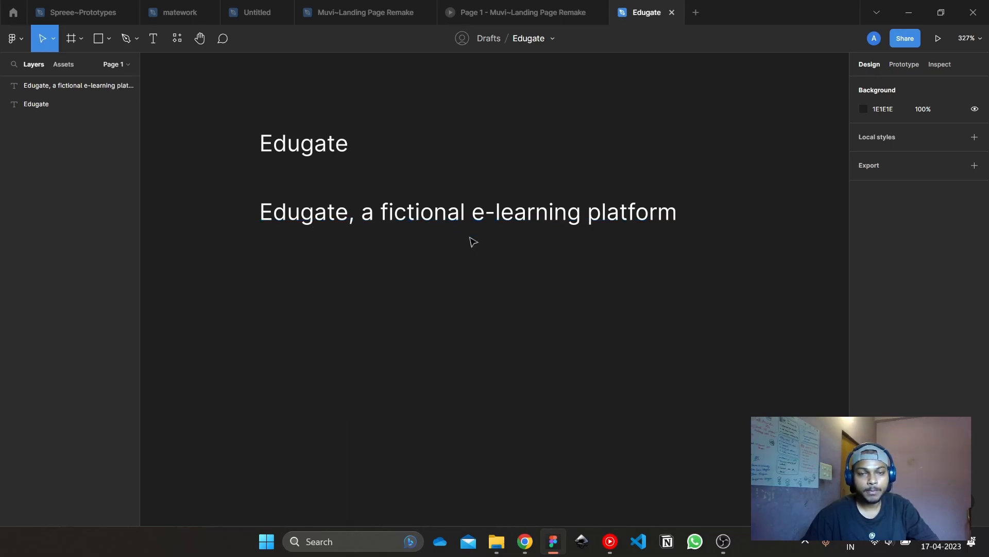
Switch to Chrome, bring up the Dribbble page and run the shot search for "education logo" again
{"action": "key", "text": "alt+Tab"}
{"action": "key", "text": "alt+Tab"}
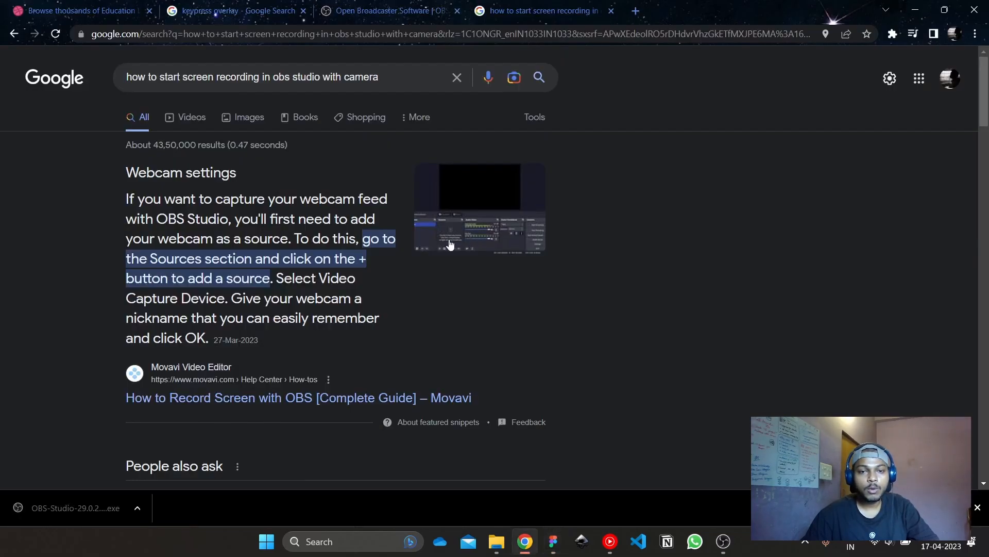
{"action": "left_click", "coordinate": [60, 6]}
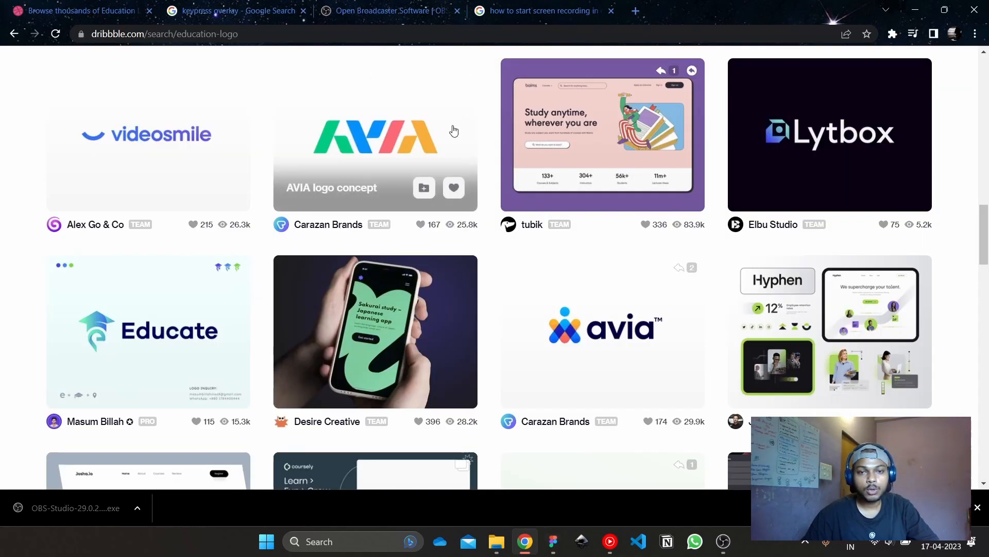
{"action": "scroll", "coordinate": [352, 189], "scroll_direction": "up", "scroll_amount": 10}
{"action": "scroll", "coordinate": [353, 190], "scroll_direction": "up", "scroll_amount": 8}
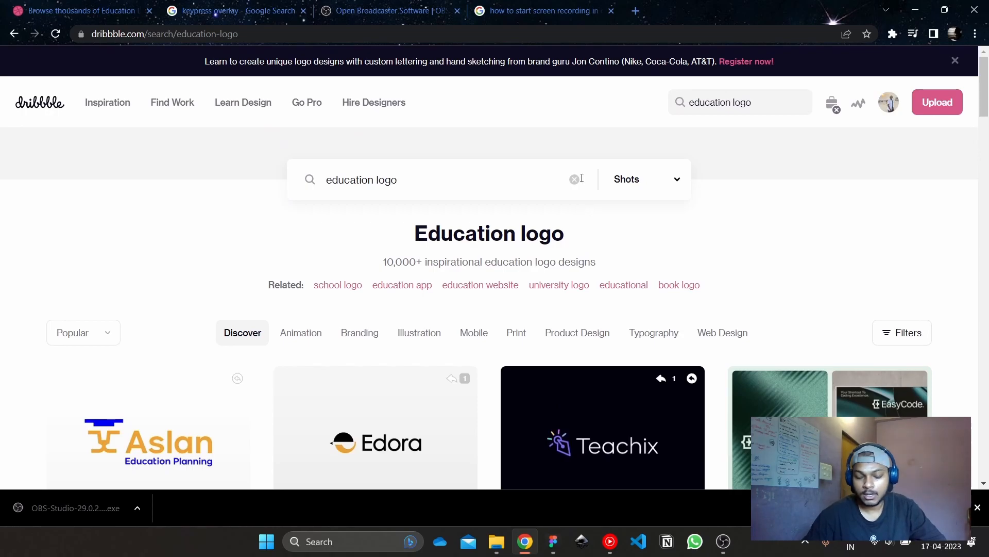
{"action": "key", "text": "Return"}
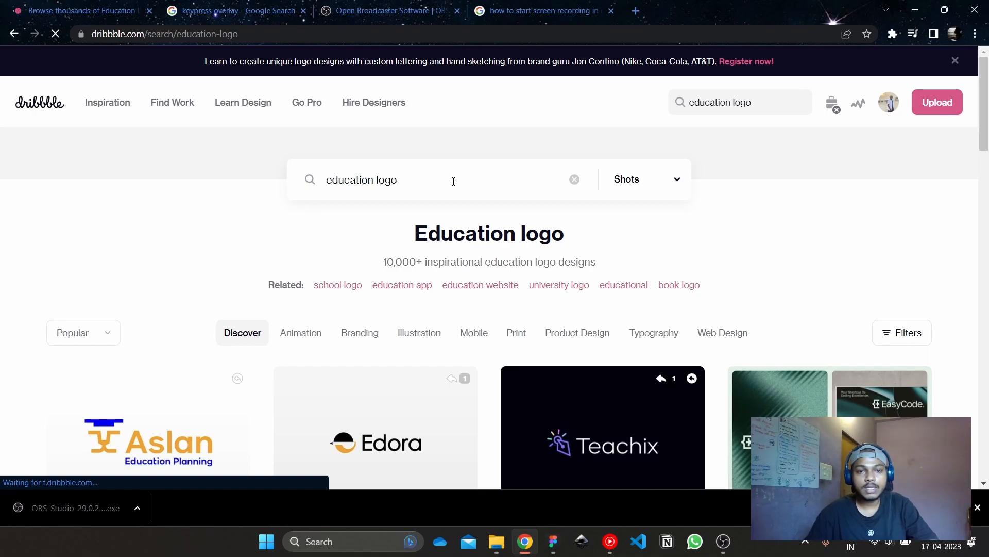
Browse the Dribbble education logo results and examine how existing learning brands design their marks and wordmarks
{"action": "scroll", "coordinate": [453, 181], "scroll_direction": "down", "scroll_amount": 1}
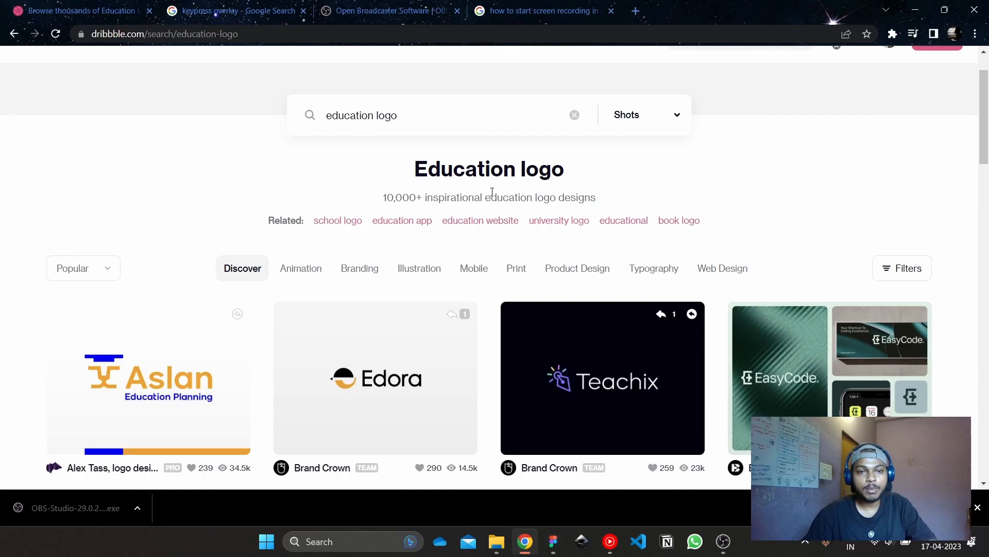
{"action": "scroll", "coordinate": [492, 191], "scroll_direction": "down", "scroll_amount": 2}
{"action": "scroll", "coordinate": [356, 214], "scroll_direction": "up", "scroll_amount": 3}
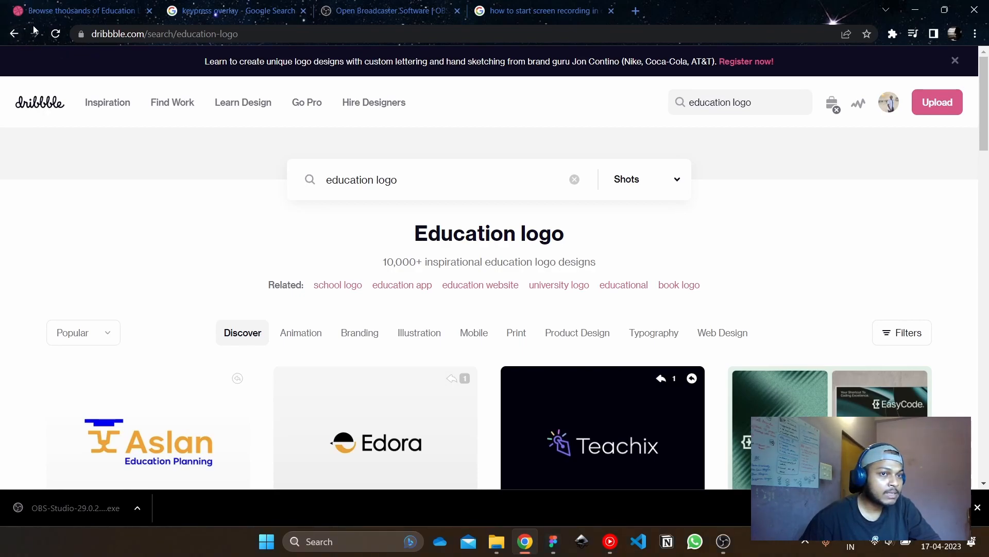
{"action": "left_click_drag", "start_coordinate": [984, 120], "coordinate": [982, 96]}
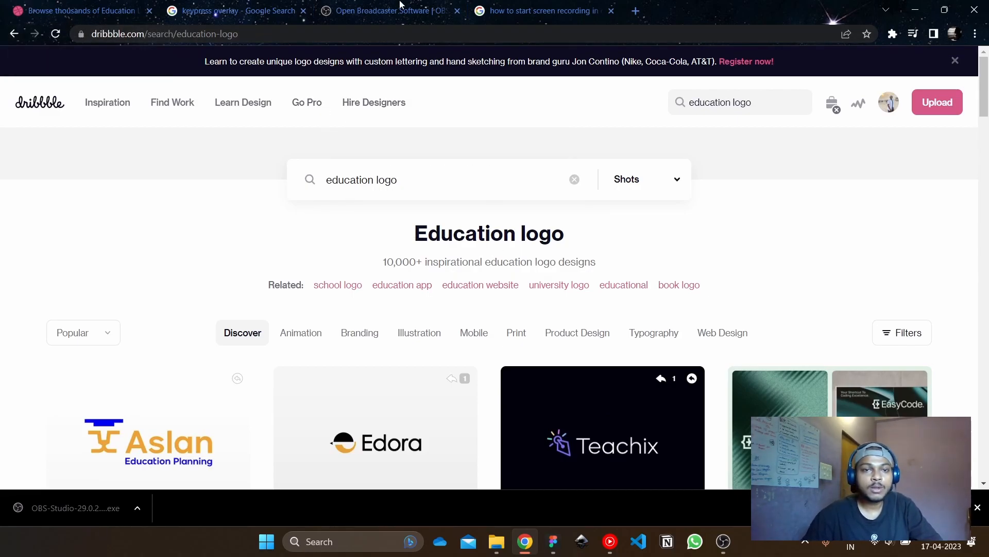
{"action": "left_click", "coordinate": [401, 4]}
{"action": "left_click", "coordinate": [102, 4]}
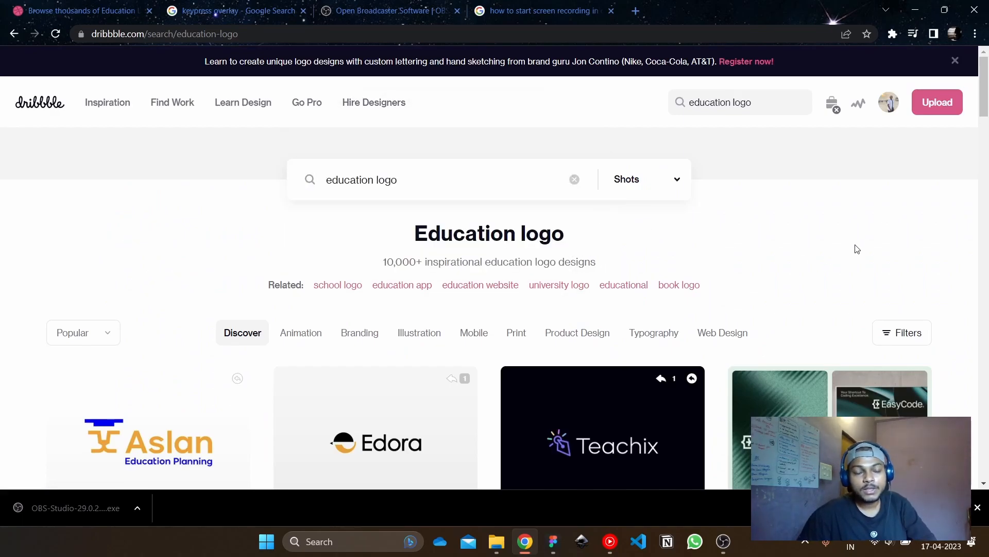
{"action": "scroll", "coordinate": [818, 239], "scroll_direction": "down", "scroll_amount": 2}
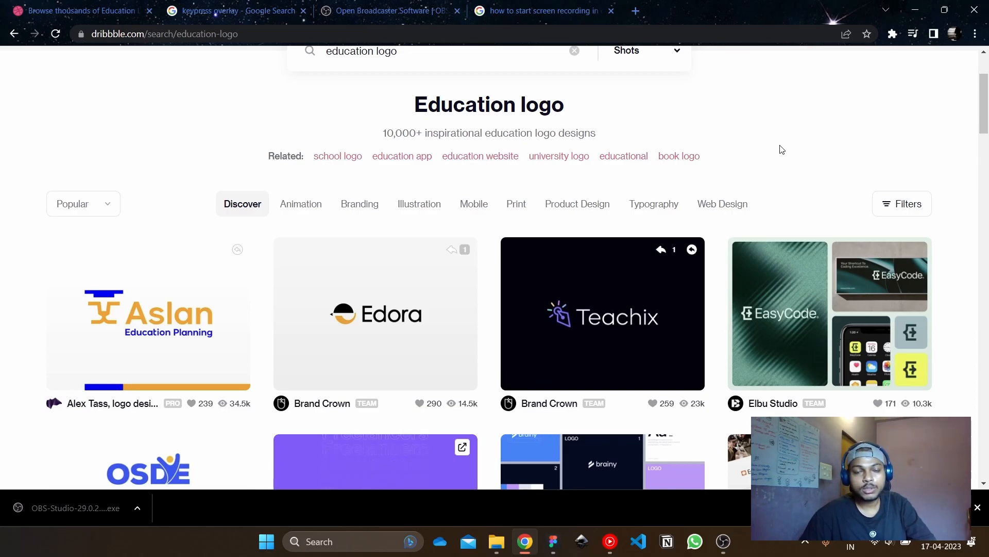
{"action": "scroll", "coordinate": [782, 150], "scroll_direction": "down", "scroll_amount": 6}
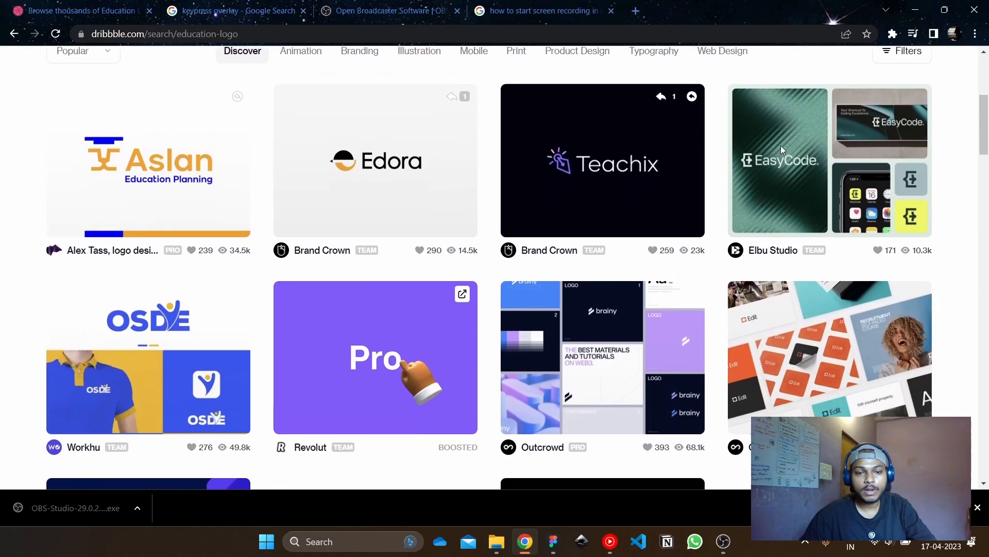
{"action": "scroll", "coordinate": [941, 294], "scroll_direction": "down", "scroll_amount": 2}
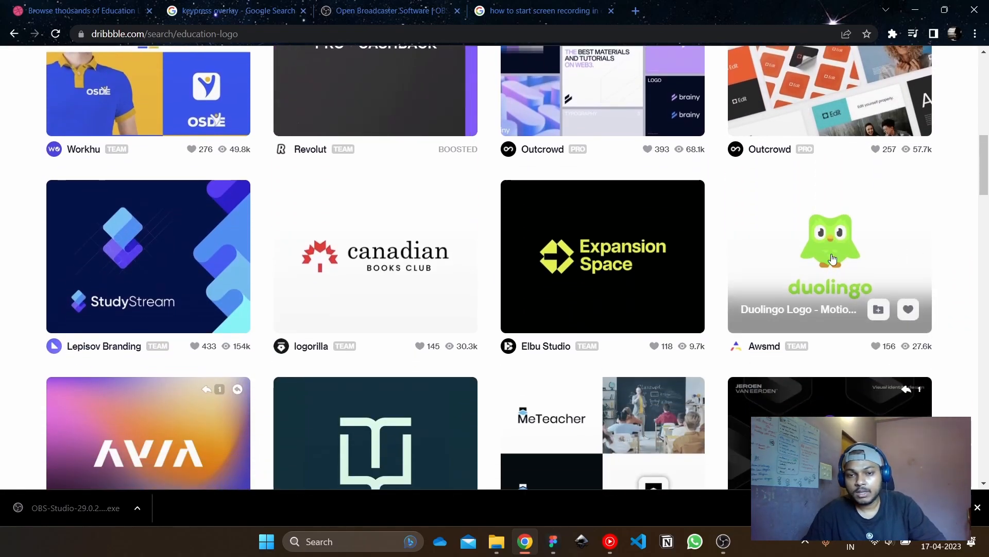
{"action": "scroll", "coordinate": [369, 289], "scroll_direction": "down", "scroll_amount": 1}
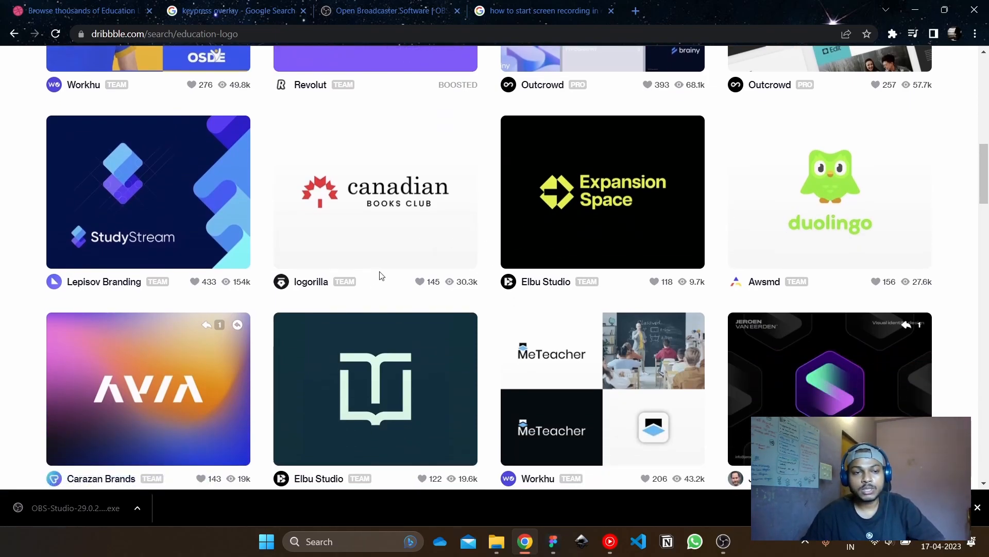
{"action": "scroll", "coordinate": [969, 234], "scroll_direction": "down", "scroll_amount": 5}
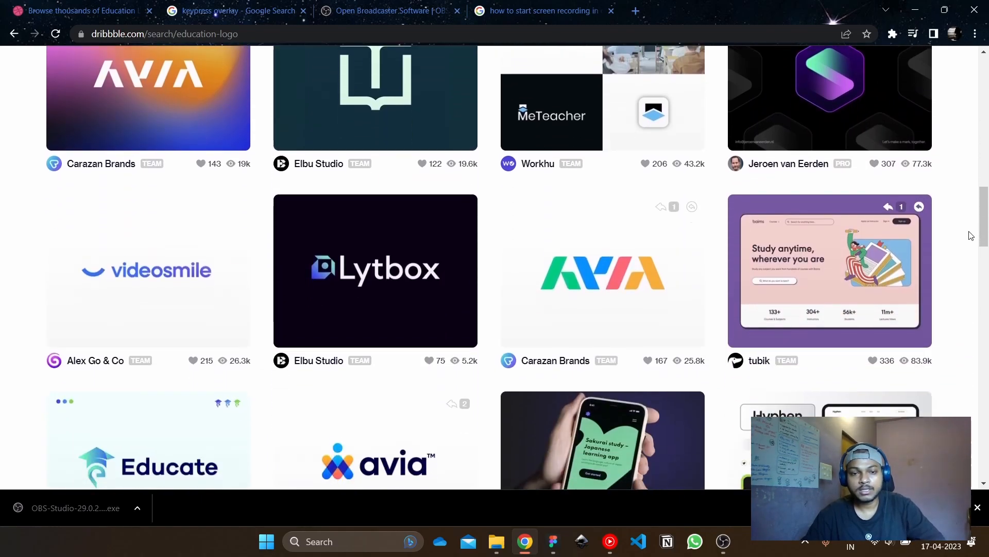
{"action": "scroll", "coordinate": [971, 235], "scroll_direction": "down", "scroll_amount": 2}
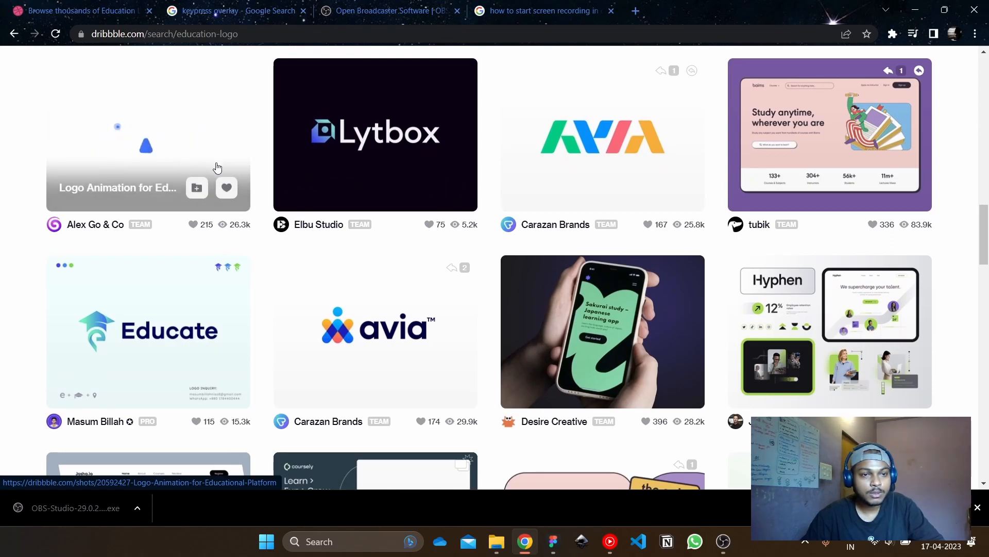
{"action": "scroll", "coordinate": [442, 326], "scroll_direction": "down", "scroll_amount": 2}
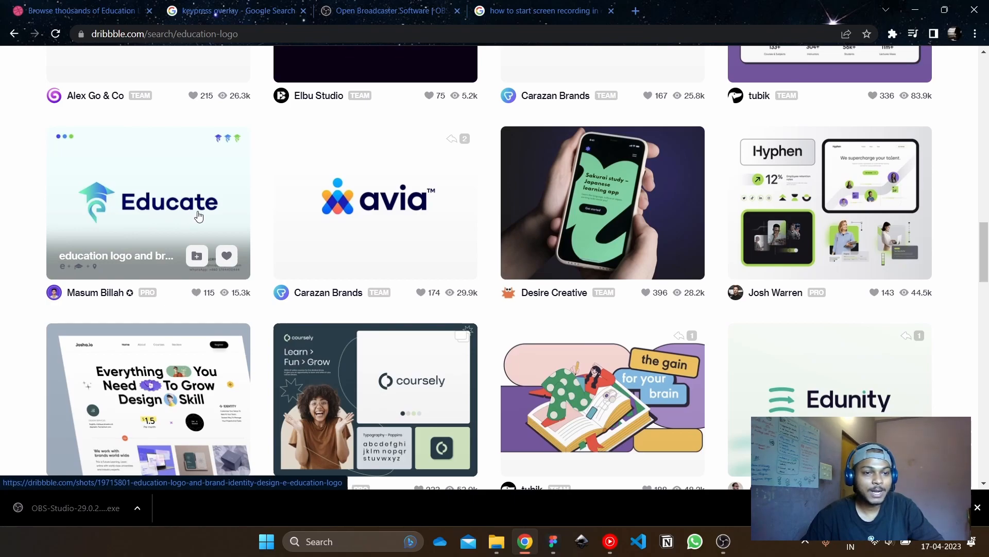
{"action": "scroll", "coordinate": [785, 294], "scroll_direction": "down", "scroll_amount": 6}
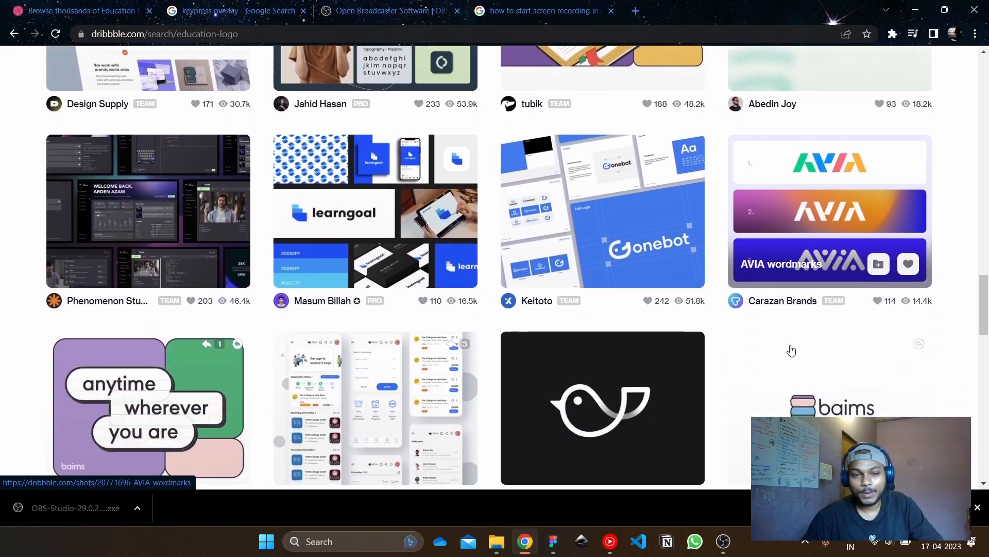
{"action": "scroll", "coordinate": [792, 344], "scroll_direction": "down", "scroll_amount": 1}
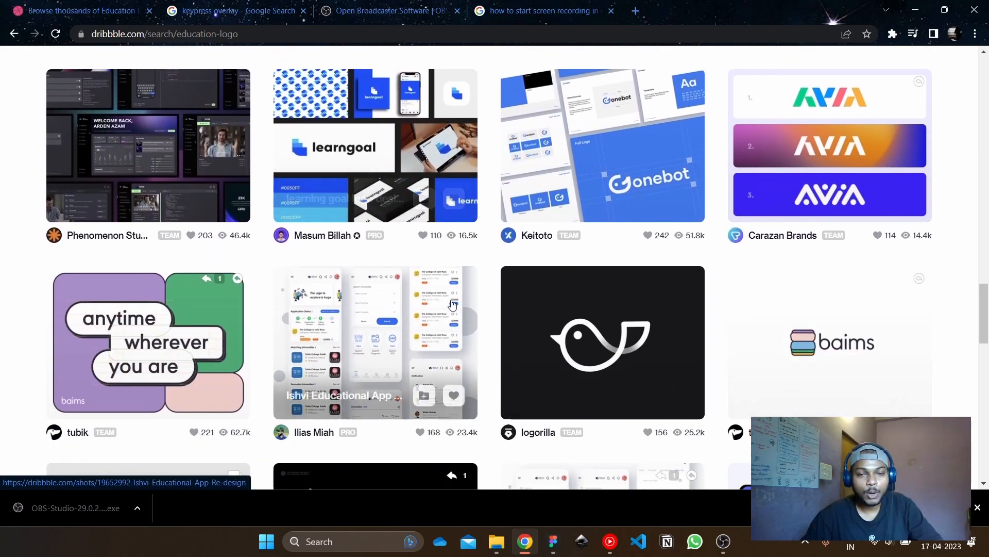
Switch back to Figma and draw a square about 64 by 64 below the text lines
{"action": "key", "text": "alt+Tab"}
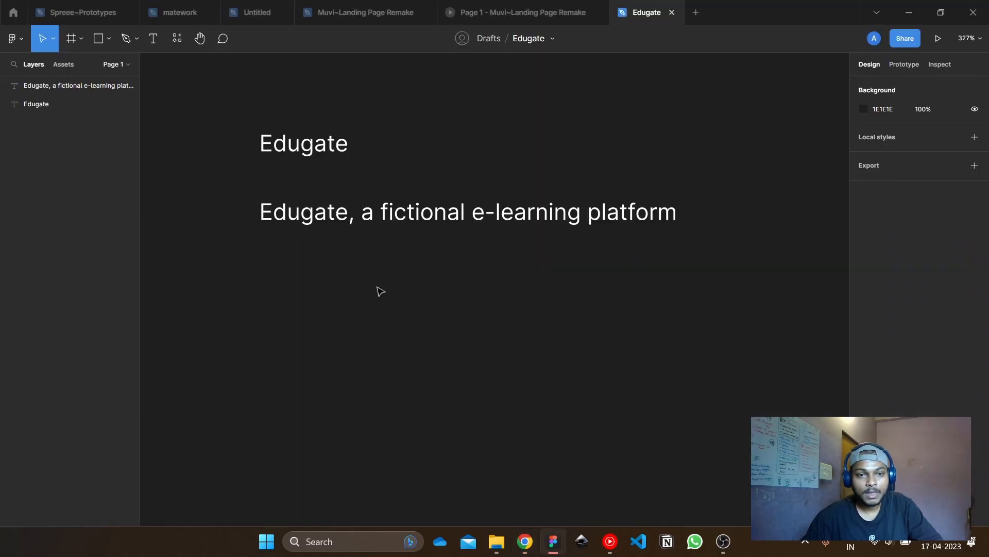
{"action": "scroll", "coordinate": [395, 229], "scroll_direction": "down", "scroll_amount": 2}
{"action": "left_click_drag", "start_coordinate": [489, 332], "coordinate": [441, 301]}
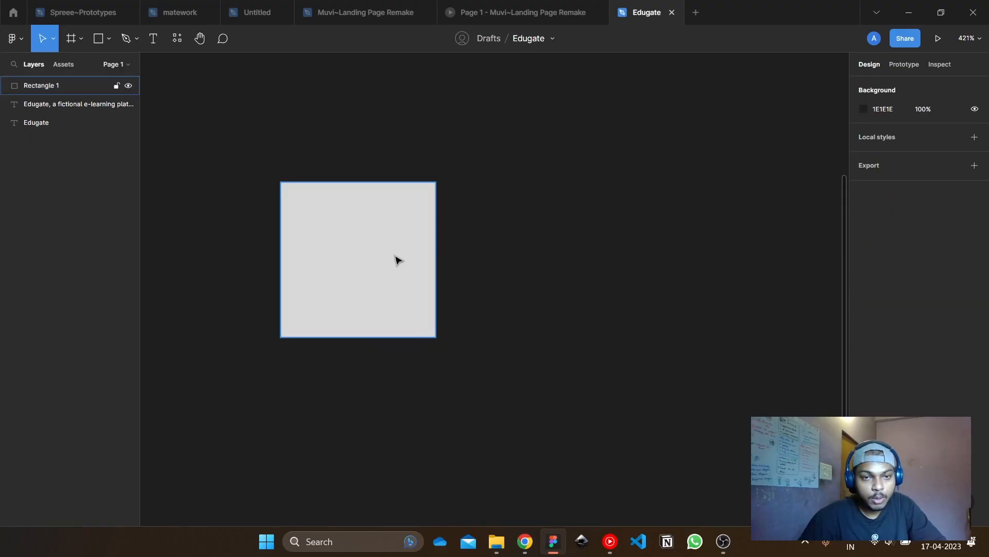
Rotate the square to -45° so that it stands on one corner as a diamond
{"action": "left_click", "coordinate": [395, 258]}
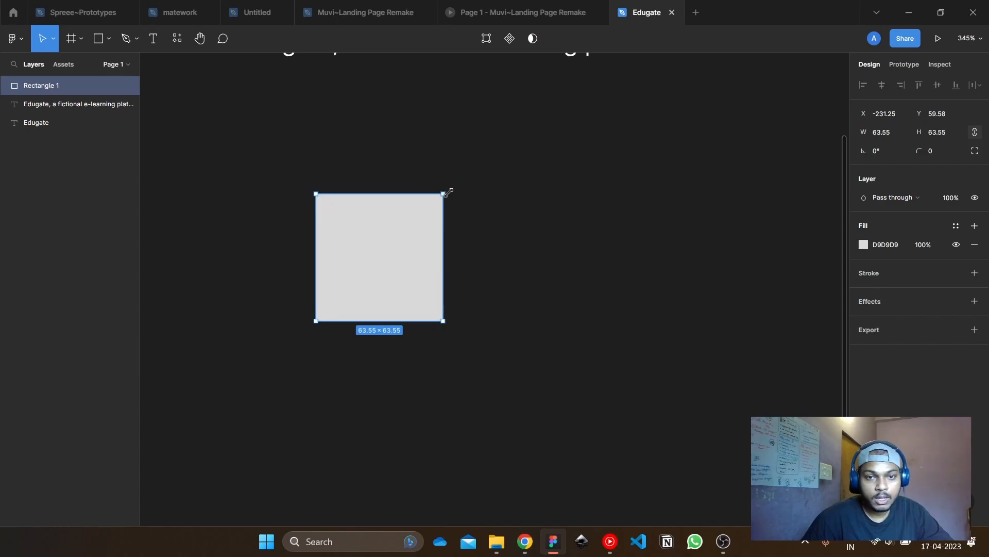
{"action": "left_click_drag", "start_coordinate": [446, 189], "coordinate": [478, 256]}
{"action": "key", "text": "ctrl+z"}
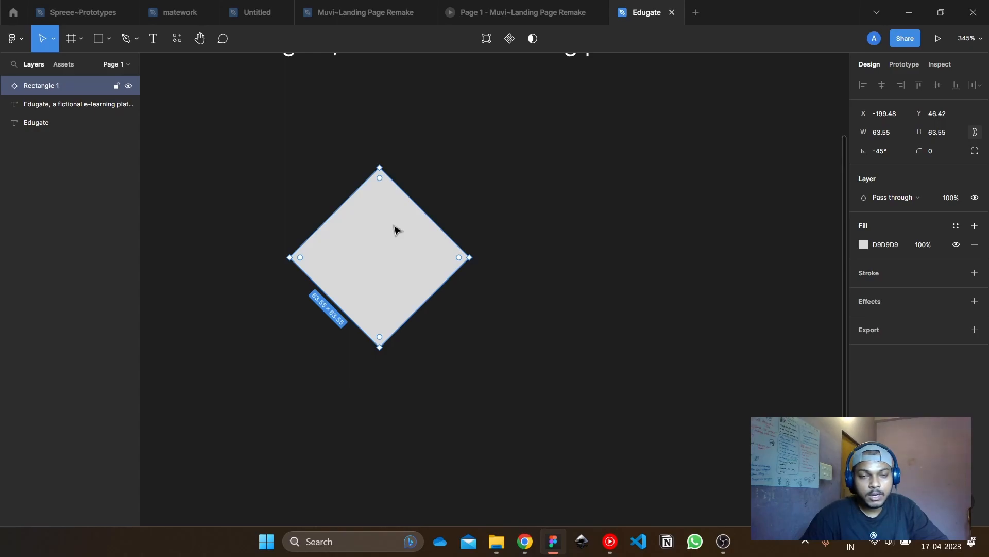
{"action": "left_click", "coordinate": [469, 201]}
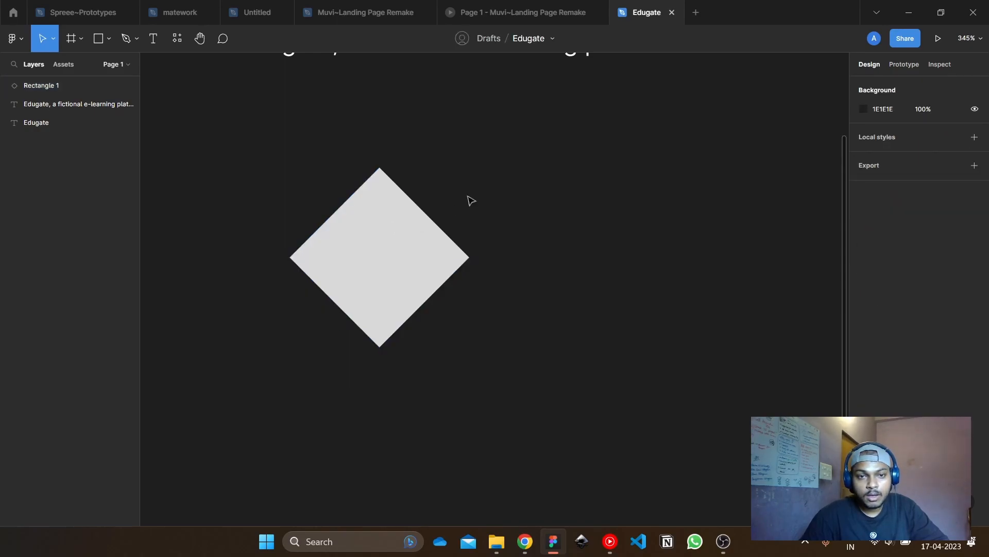
{"action": "double_click", "coordinate": [376, 241]}
{"action": "left_click", "coordinate": [466, 192]}
{"action": "double_click", "coordinate": [388, 223]}
{"action": "left_click", "coordinate": [379, 167]}
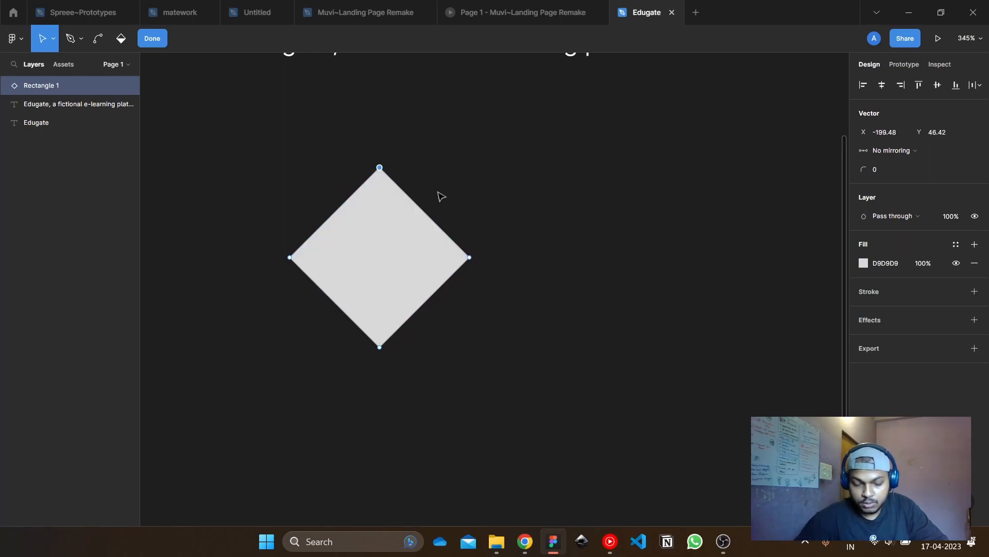
{"action": "key", "text": "Escape"}
{"action": "key", "text": "Escape"}
{"action": "left_click", "coordinate": [570, 180]}
Flatten the rotated square into a vector shape
{"action": "left_click", "coordinate": [407, 232]}
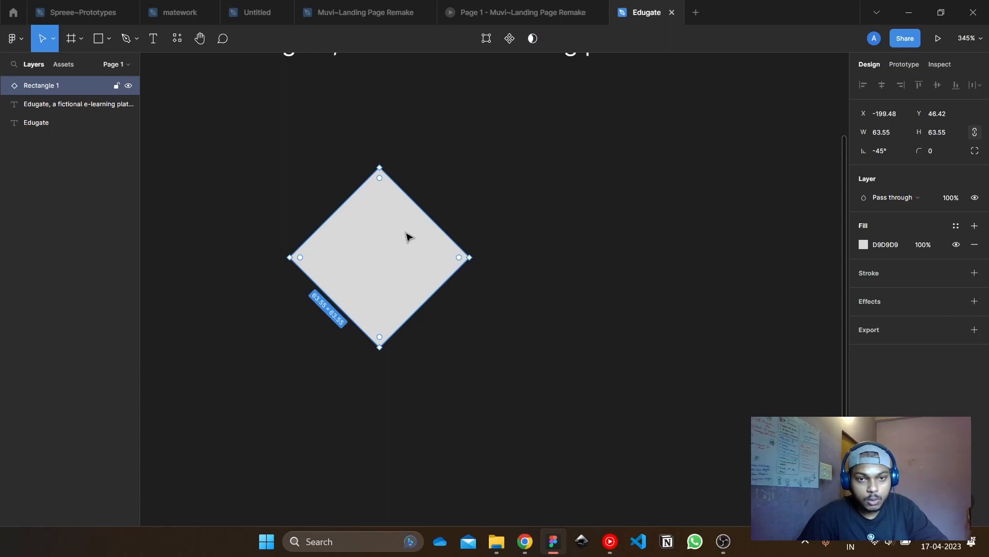
{"action": "key", "text": "ctrl+e"}
{"action": "left_click", "coordinate": [532, 202]}
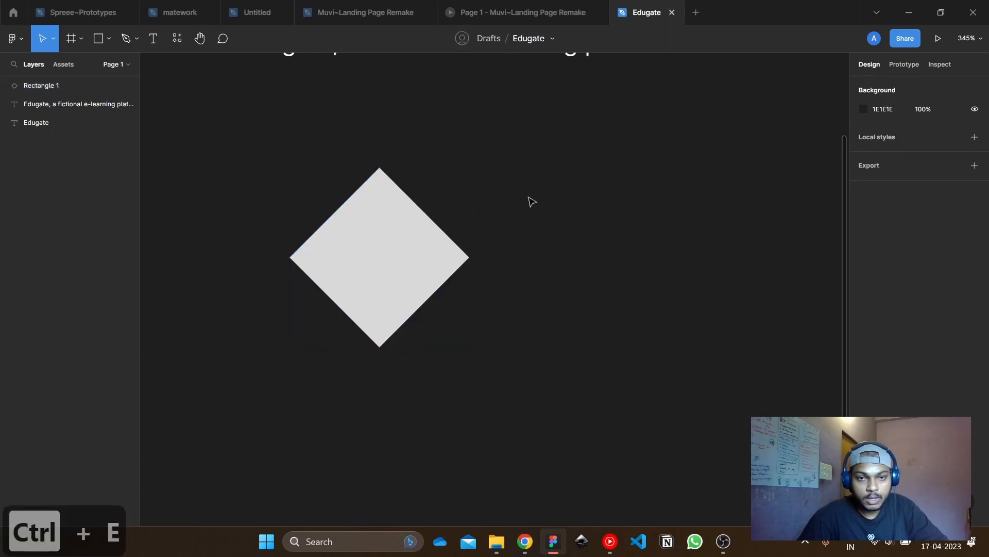
Edit the diamond's vector points and move its top point down by 20
{"action": "double_click", "coordinate": [435, 253]}
{"action": "left_click_drag", "start_coordinate": [336, 144], "coordinate": [446, 206]}
{"action": "key", "text": "shift+Down"}
{"action": "key", "text": "shift+Down"}
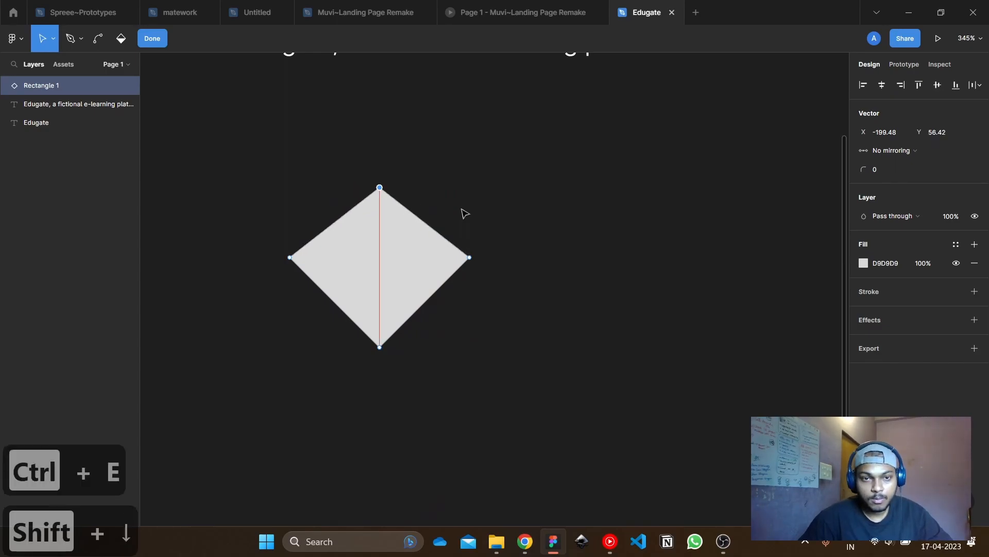
Move the diamond's bottom point up by 20 to form a flat rhombus, and finish the vector editing
{"action": "left_click_drag", "start_coordinate": [524, 422], "coordinate": [314, 326]}
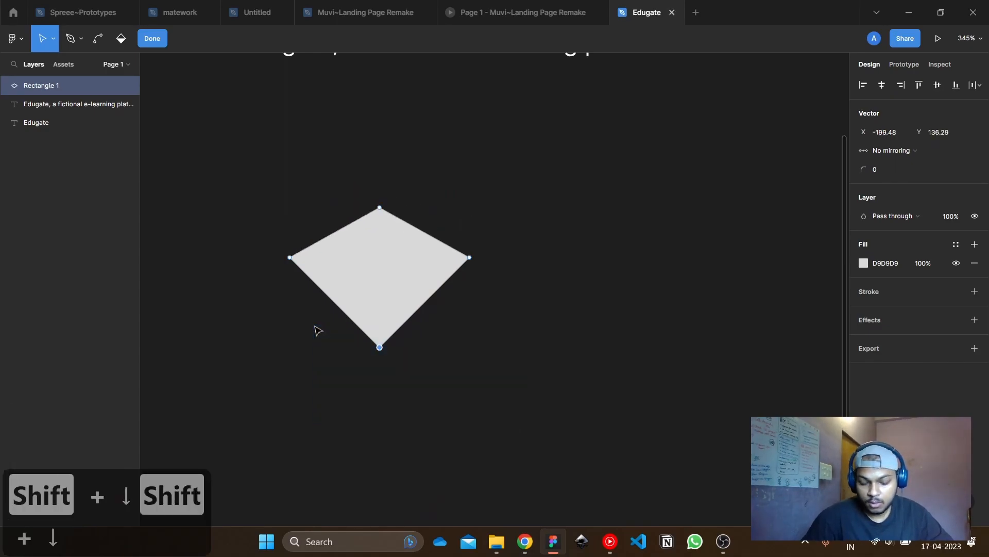
{"action": "key", "text": "shift+Up"}
{"action": "key", "text": "shift+Up"}
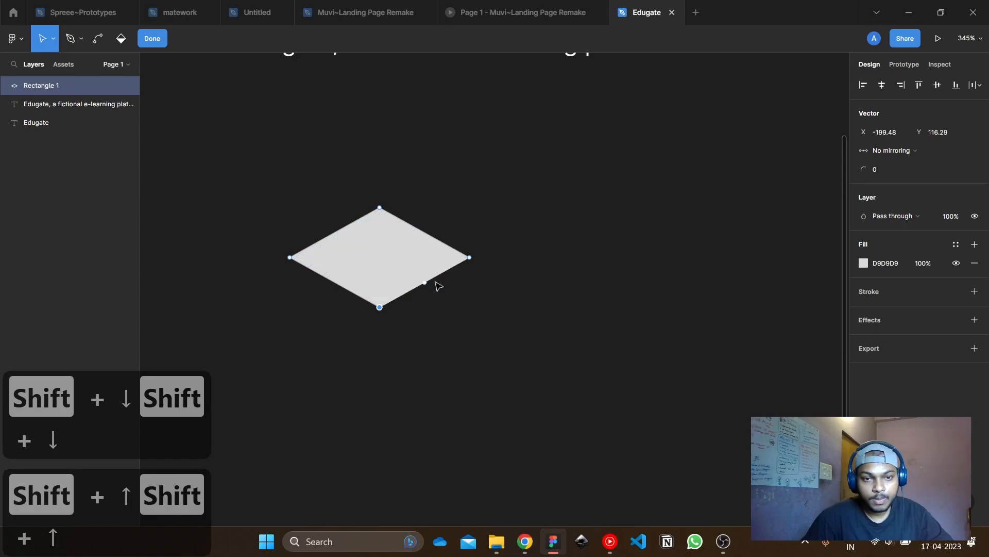
{"action": "left_click", "coordinate": [556, 264]}
{"action": "left_click", "coordinate": [546, 301]}
{"action": "scroll", "coordinate": [357, 274], "scroll_direction": "up", "scroll_amount": 4, "text": "ctrl"}
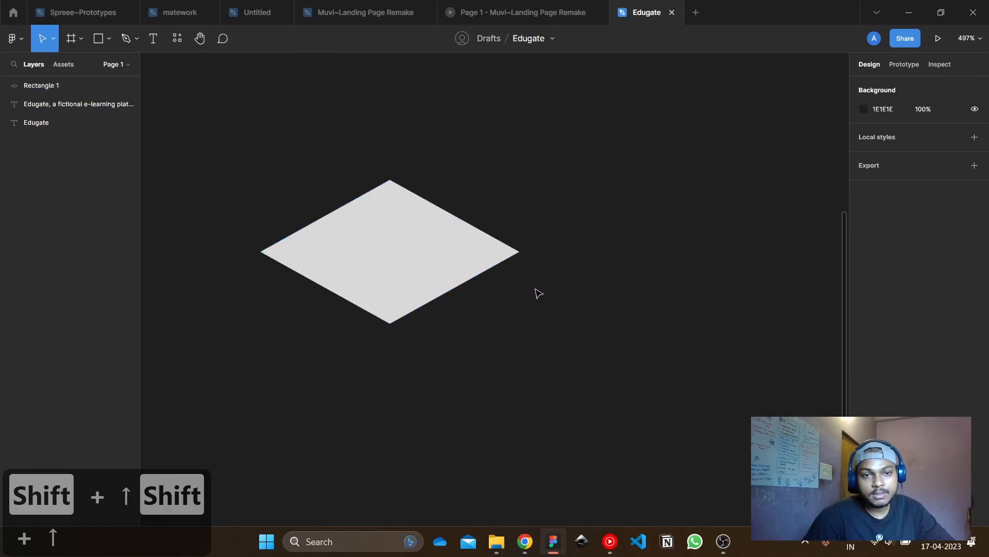
Duplicate the rhombus twice directly below the original, with one copy about 10 lower and the other about 25 lower
{"action": "scroll", "coordinate": [490, 252], "scroll_direction": "down", "scroll_amount": 3}
{"action": "scroll", "coordinate": [490, 253], "scroll_direction": "left", "scroll_amount": 2}
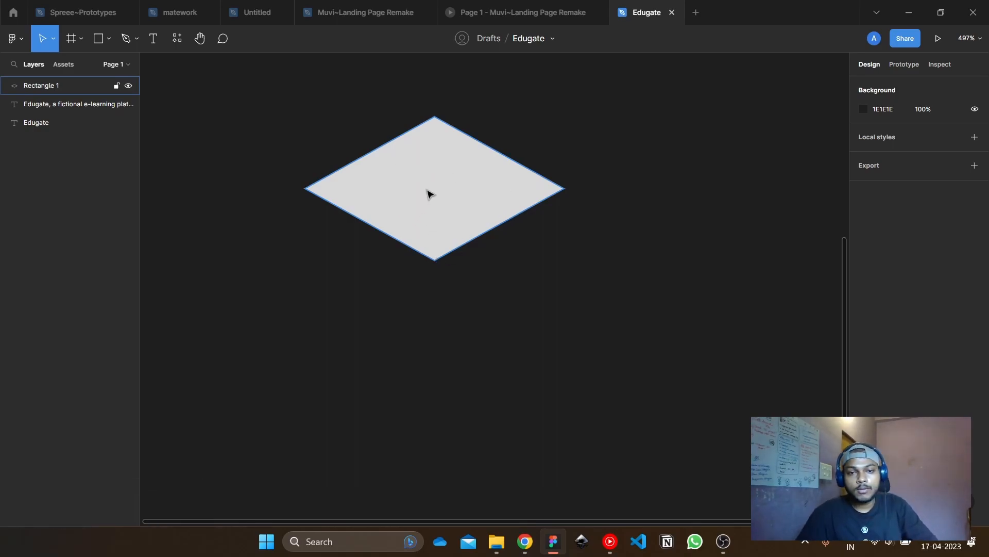
{"action": "left_click", "coordinate": [482, 189]}
{"action": "left_click", "coordinate": [493, 201]}
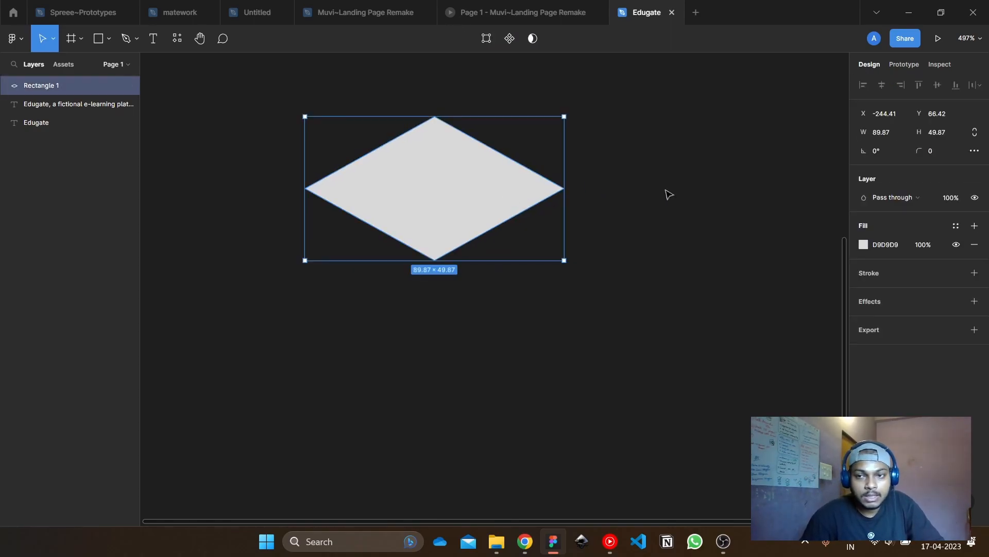
{"action": "left_click", "coordinate": [730, 172]}
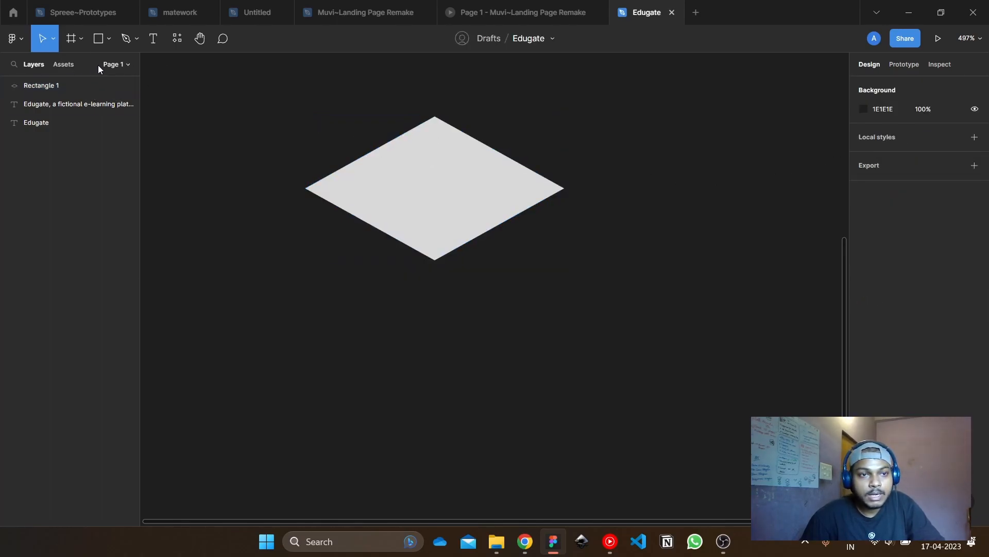
{"action": "left_click", "coordinate": [416, 179]}
{"action": "scroll", "coordinate": [608, 263], "scroll_direction": "down", "scroll_amount": 1}
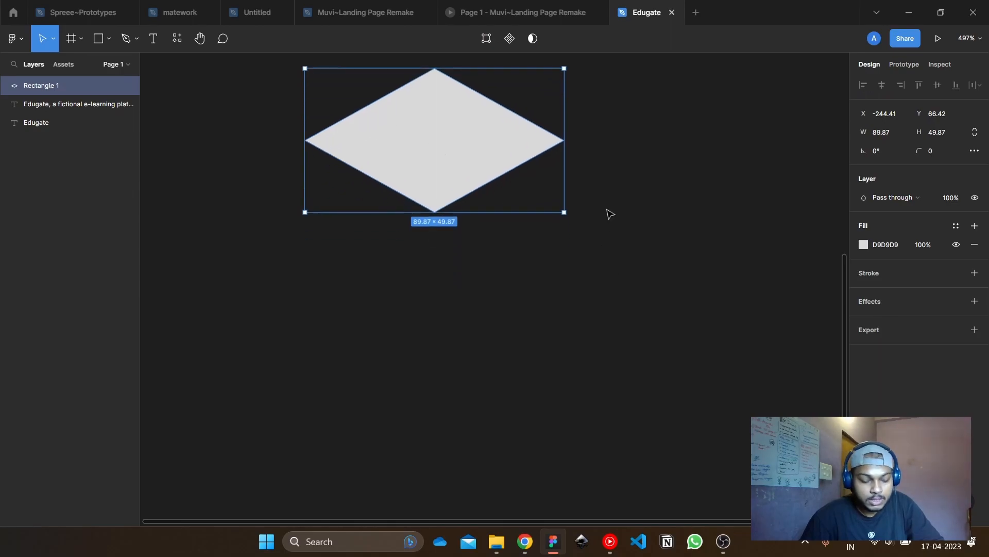
{"action": "key", "text": "ctrl+d"}
{"action": "left_click_drag", "start_coordinate": [457, 160], "coordinate": [457, 187]}
{"action": "key", "text": "ctrl+d"}
{"action": "left_click", "coordinate": [444, 266], "text": "shift"}
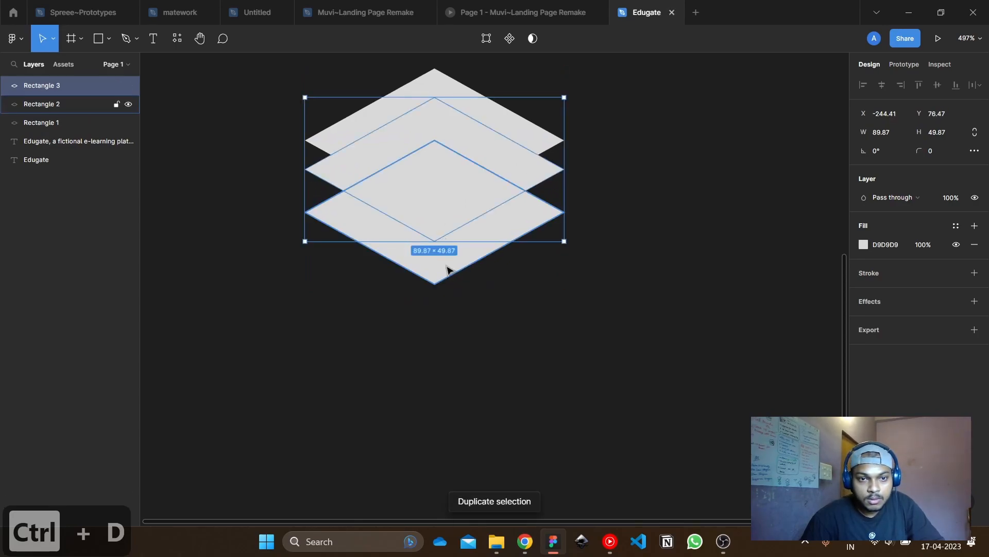
Select both rhombus copies and subtract one from the other, leaving a V-shaped chevron below the original rhombus
{"action": "left_click", "coordinate": [538, 193]}
{"action": "left_click", "coordinate": [503, 248]}
{"action": "left_click", "coordinate": [545, 176], "text": "shift"}
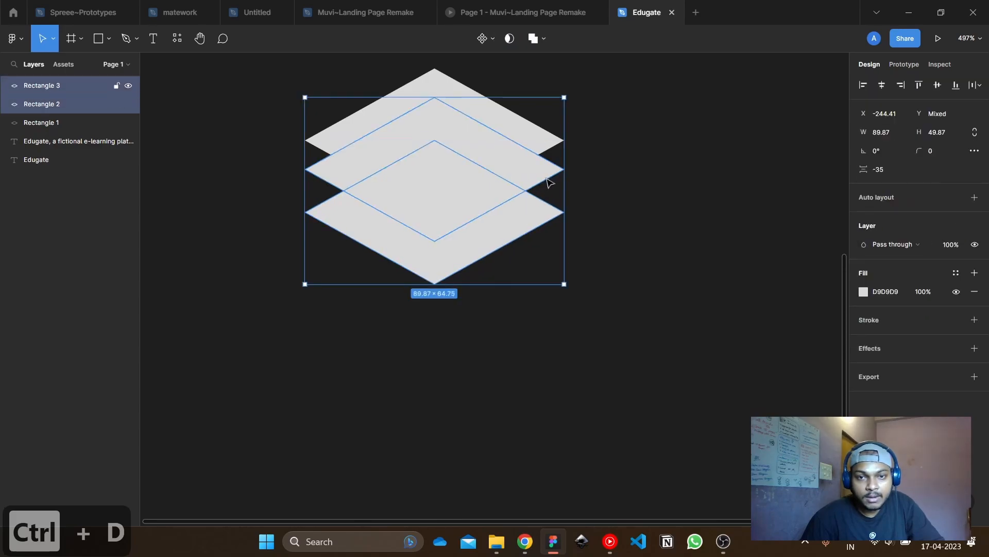
{"action": "left_click", "coordinate": [542, 49]}
{"action": "left_click", "coordinate": [550, 81]}
{"action": "left_click", "coordinate": [630, 150]}
{"action": "left_click", "coordinate": [470, 253]}
{"action": "left_click", "coordinate": [618, 289]}
Draw a rectangle about 63 × 32 over the chevron, spanning between its two upper corners and down to its lowest point
{"action": "left_click", "coordinate": [108, 39]}
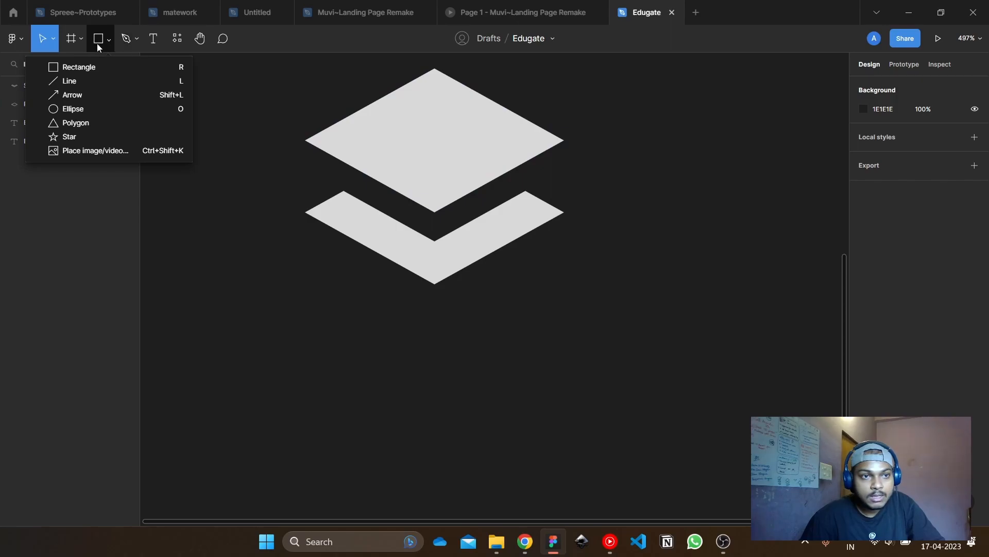
{"action": "left_click", "coordinate": [139, 67]}
{"action": "mouse_move", "coordinate": [343, 191]}
{"action": "left_mouse_down"}
{"action": "mouse_move", "coordinate": [534, 290]}
{"action": "mouse_move", "coordinate": [512, 285]}
{"action": "mouse_move", "coordinate": [525, 283]}
{"action": "left_mouse_up"}
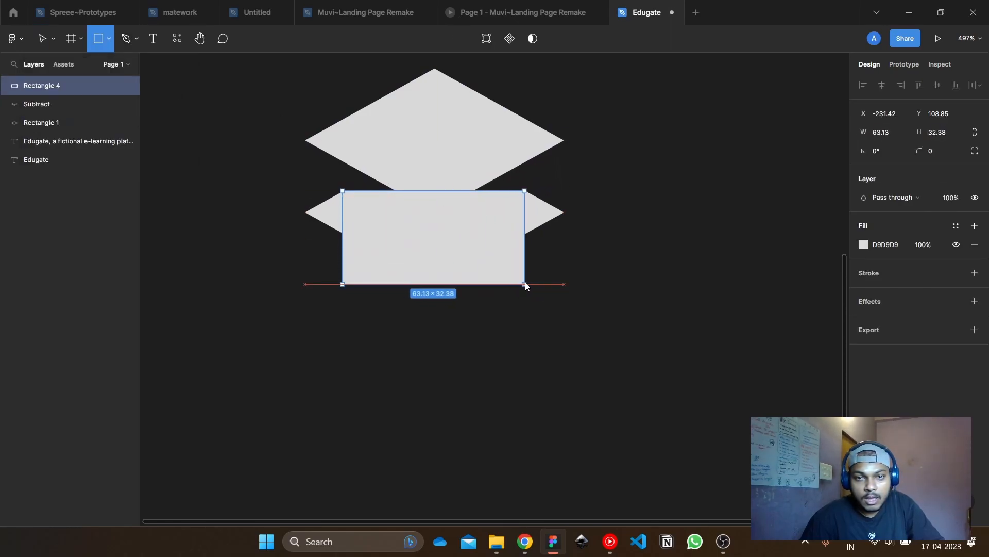
Intersect the rectangle with the chevron to trim the chevron's outer tips to vertical ends
{"action": "left_click", "coordinate": [552, 216], "text": "shift"}
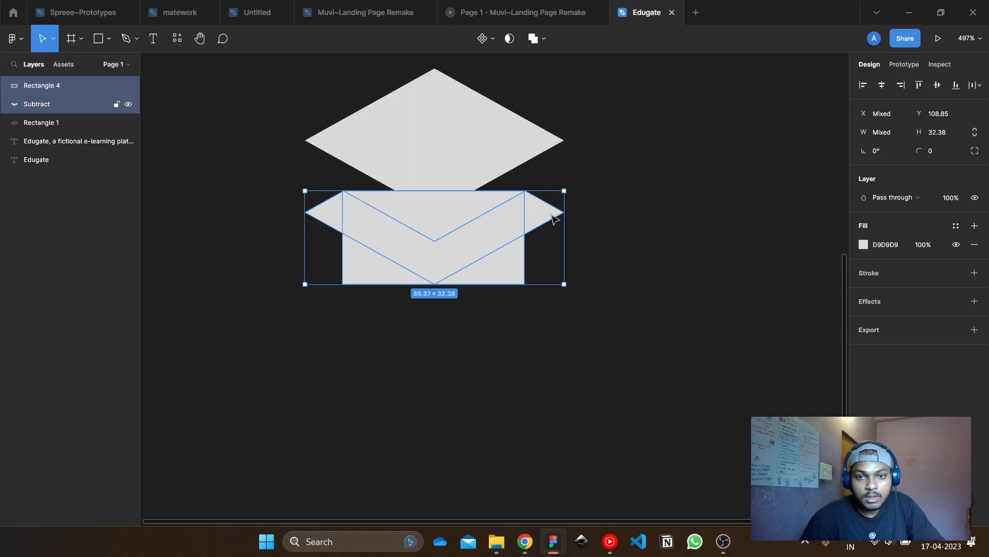
{"action": "left_click", "coordinate": [544, 39]}
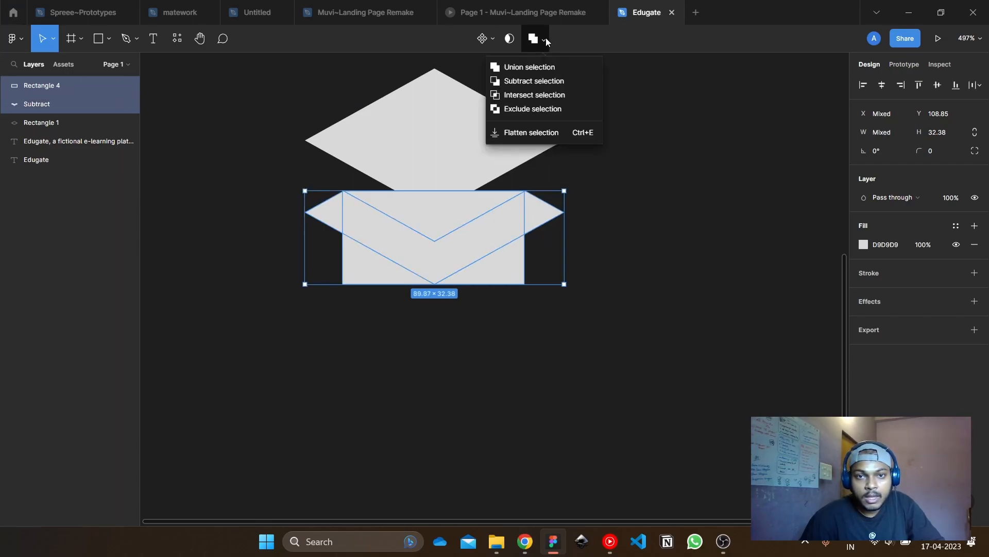
{"action": "left_click", "coordinate": [535, 95]}
{"action": "left_click", "coordinate": [650, 166]}
{"action": "left_click", "coordinate": [478, 251]}
{"action": "left_click", "coordinate": [627, 223]}
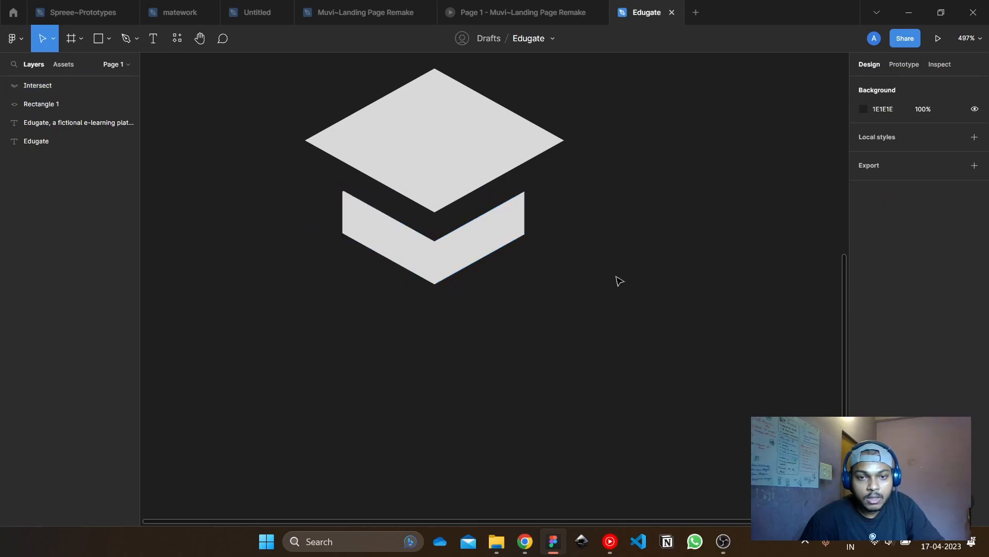
Move the trimmed chevron down by 3 to widen the gap below the rhombus
{"action": "left_click_drag", "start_coordinate": [618, 279], "coordinate": [521, 266]}
{"action": "scroll", "coordinate": [485, 257], "scroll_direction": "down", "scroll_amount": 2}
{"action": "left_click", "coordinate": [382, 250]}
{"action": "scroll", "coordinate": [464, 242], "scroll_direction": "down", "scroll_amount": 1}
{"action": "scroll", "coordinate": [464, 242], "scroll_direction": "left", "scroll_amount": 1}
{"action": "left_click", "coordinate": [462, 223]}
{"action": "left_click", "coordinate": [429, 207]}
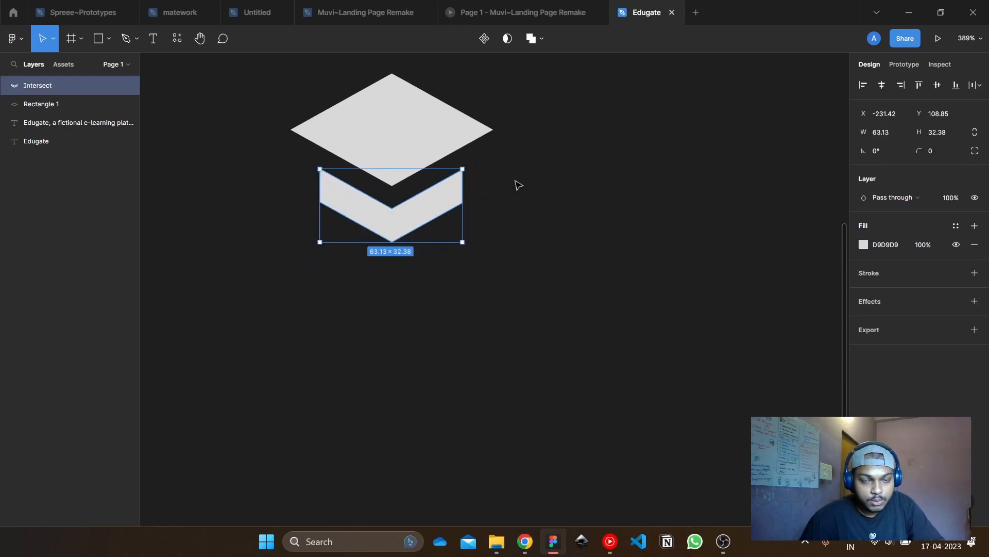
{"action": "key", "text": "Down"}
{"action": "key", "text": "Down"}
{"action": "key", "text": "Down"}
{"action": "key", "text": "Up"}
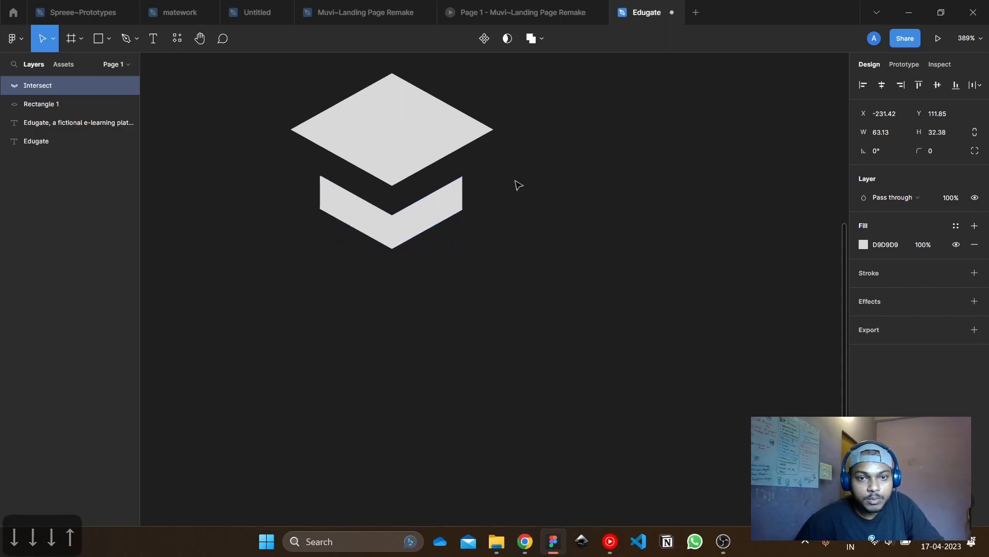
{"action": "key", "text": "Down"}
{"action": "left_click", "coordinate": [519, 185]}
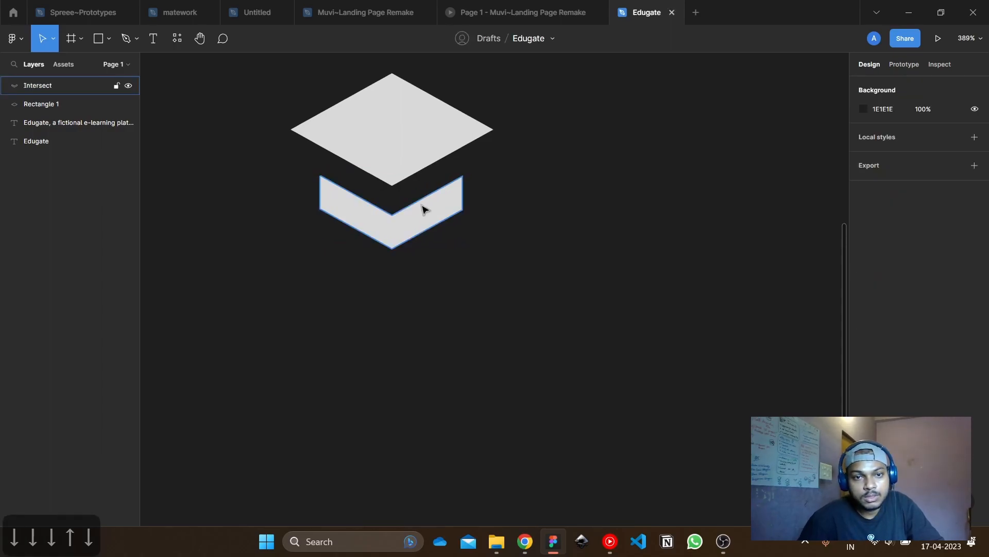
Flatten the chevron's nested boolean group into a single vector shape
{"action": "left_click", "coordinate": [431, 154]}
{"action": "left_click", "coordinate": [426, 216], "text": "shift"}
{"action": "left_click", "coordinate": [468, 211]}
{"action": "left_click", "coordinate": [448, 209]}
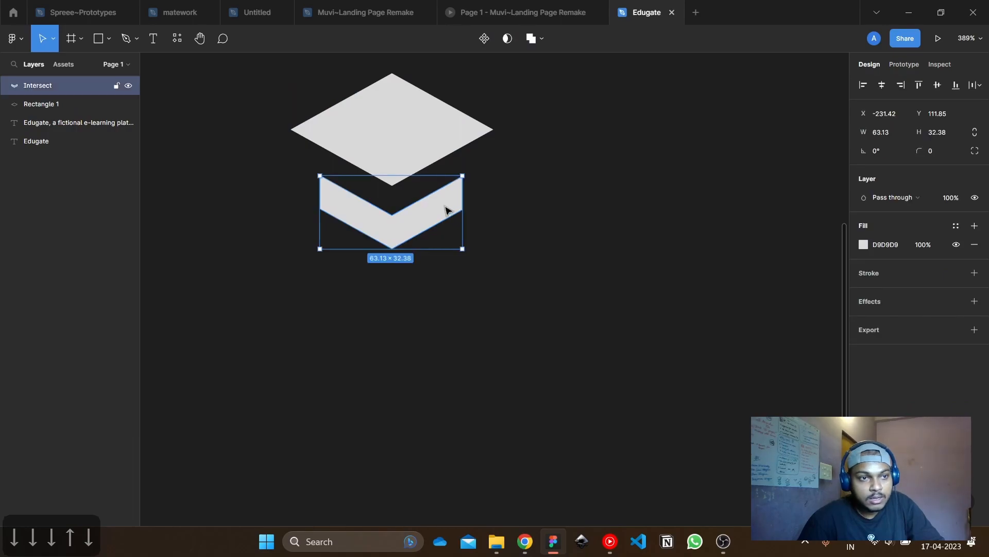
{"action": "left_click", "coordinate": [5, 87]}
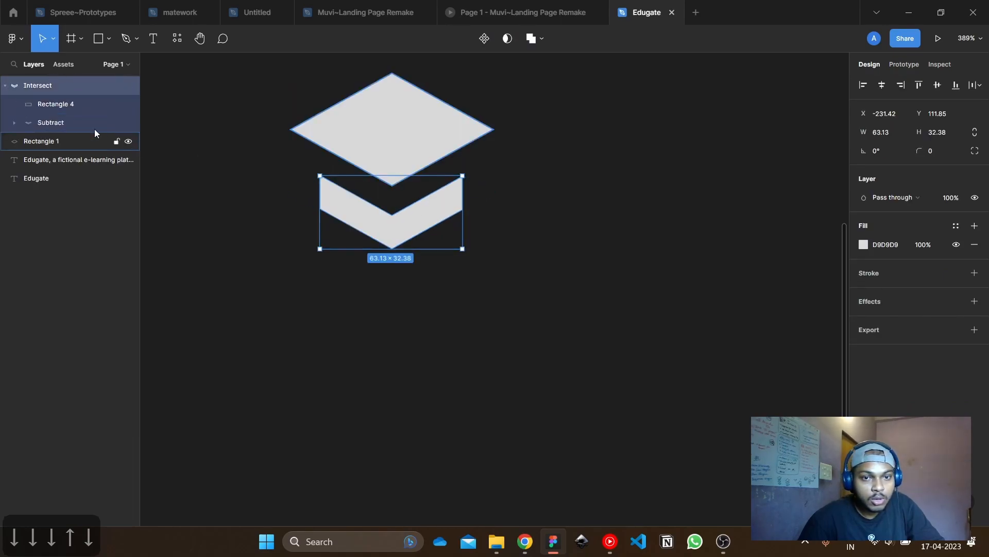
{"action": "left_click", "coordinate": [5, 86]}
{"action": "left_click", "coordinate": [292, 183]}
{"action": "left_click", "coordinate": [410, 231]}
{"action": "key", "text": "ctrl+e"}
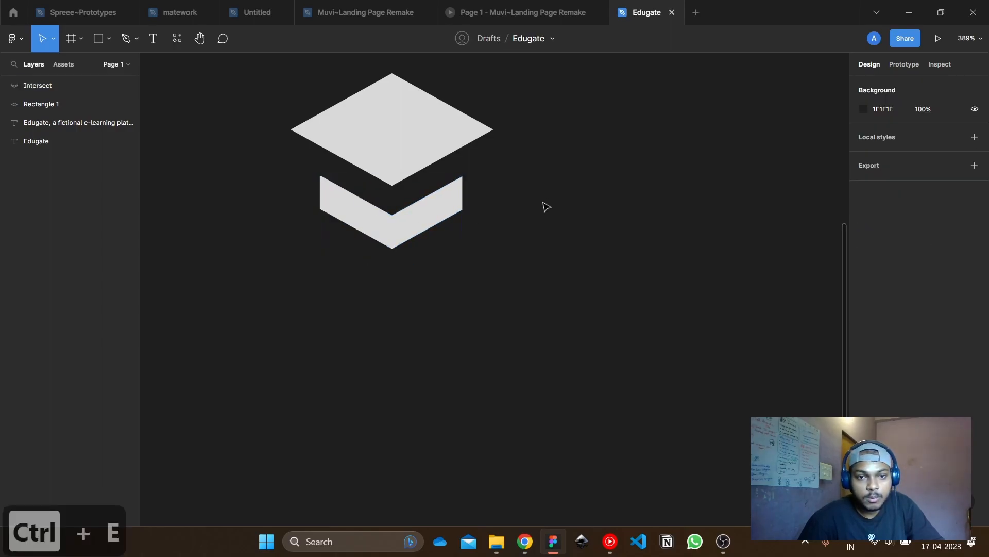
Duplicate the chevron, move the copy down by 28, and repeat the duplication at the same offset for a third chevron
{"action": "key", "text": "ctrl+d"}
{"action": "key", "text": "shift+Down"}
{"action": "key", "text": "shift+Down"}
{"action": "key", "text": "shift+Down"}
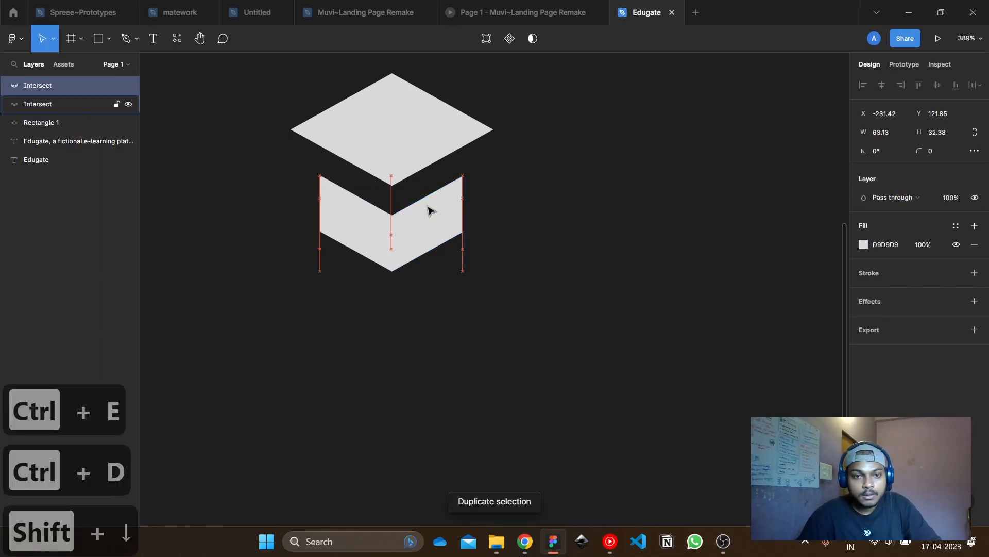
{"action": "key", "text": "Up"}
{"action": "key", "text": "Up"}
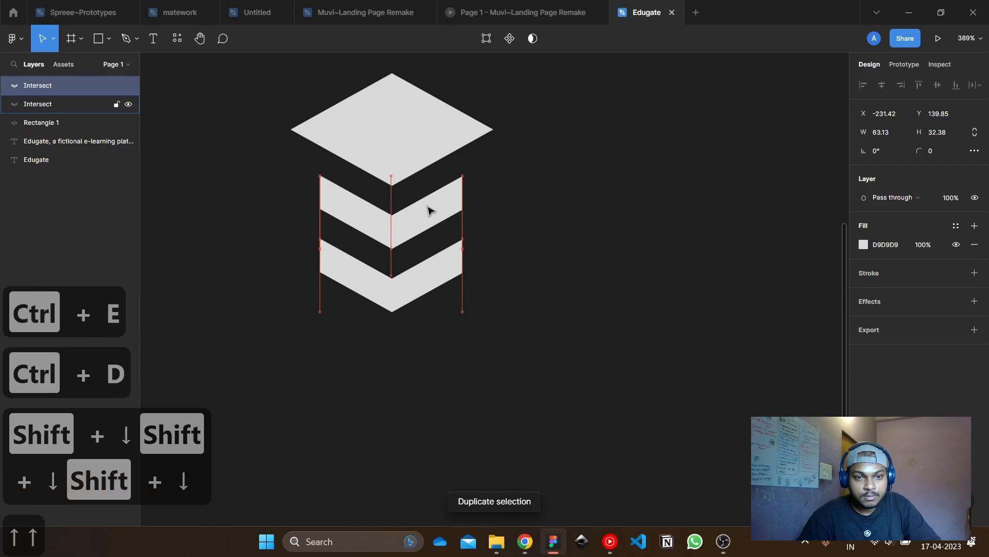
{"action": "key", "text": "ctrl+d"}
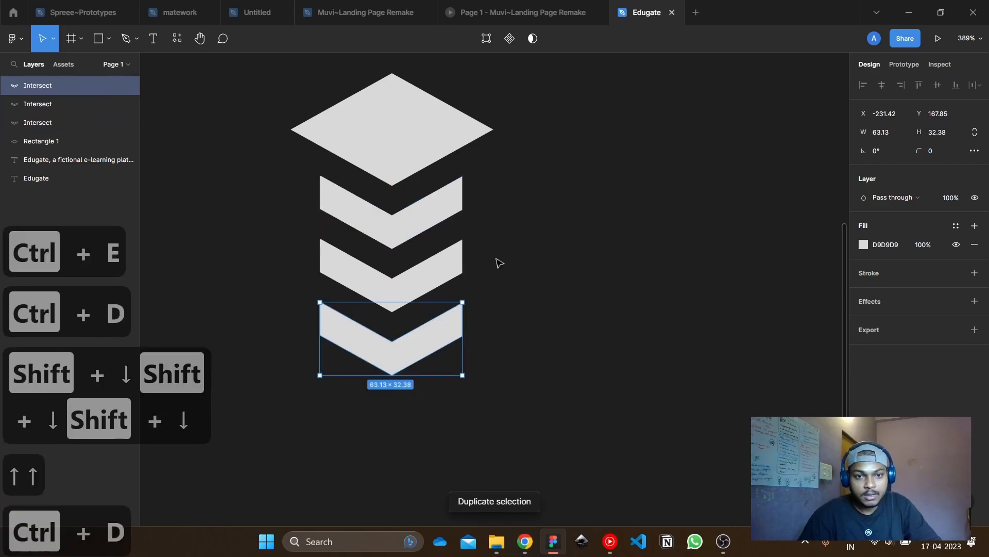
Select the rhombus and the three chevrons and set their vertical spacing to -10
{"action": "left_click", "coordinate": [453, 263], "text": "shift"}
{"action": "left_click", "coordinate": [437, 214], "text": "shift"}
{"action": "left_click", "coordinate": [447, 156], "text": "shift"}
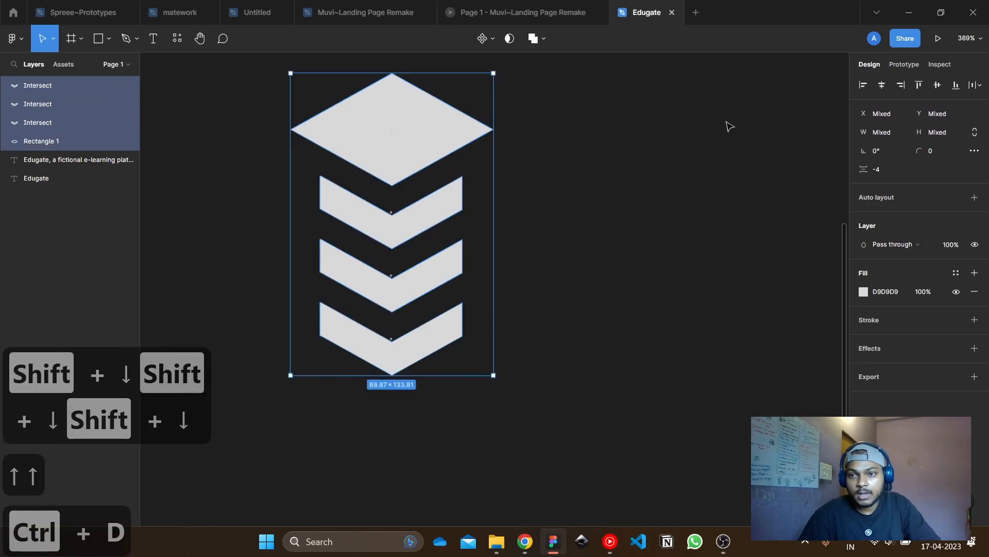
{"action": "left_click_drag", "start_coordinate": [865, 168], "coordinate": [857, 168]}
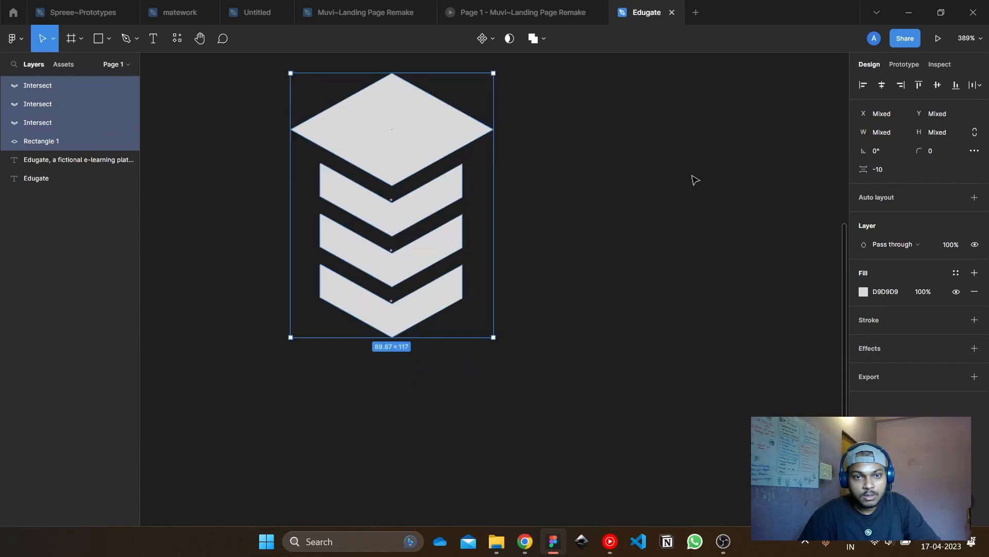
{"action": "left_click", "coordinate": [509, 177]}
Draw a nearly square rectangle about 127 × 124 around the icon and send it behind all other layers
{"action": "scroll", "coordinate": [508, 177], "scroll_direction": "down", "scroll_amount": 3}
{"action": "scroll", "coordinate": [496, 228], "scroll_direction": "up", "scroll_amount": 3}
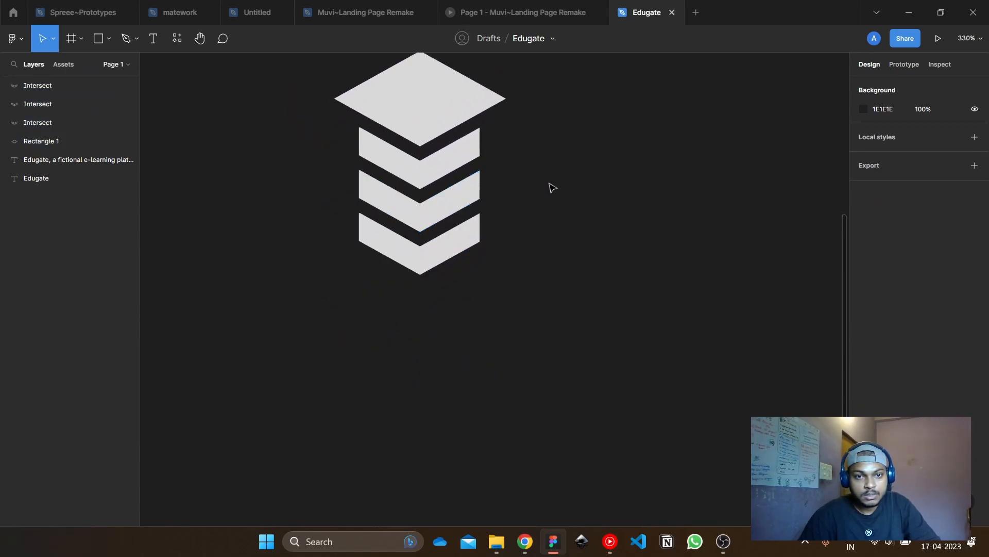
{"action": "scroll", "coordinate": [462, 223], "scroll_direction": "down", "scroll_amount": 3}
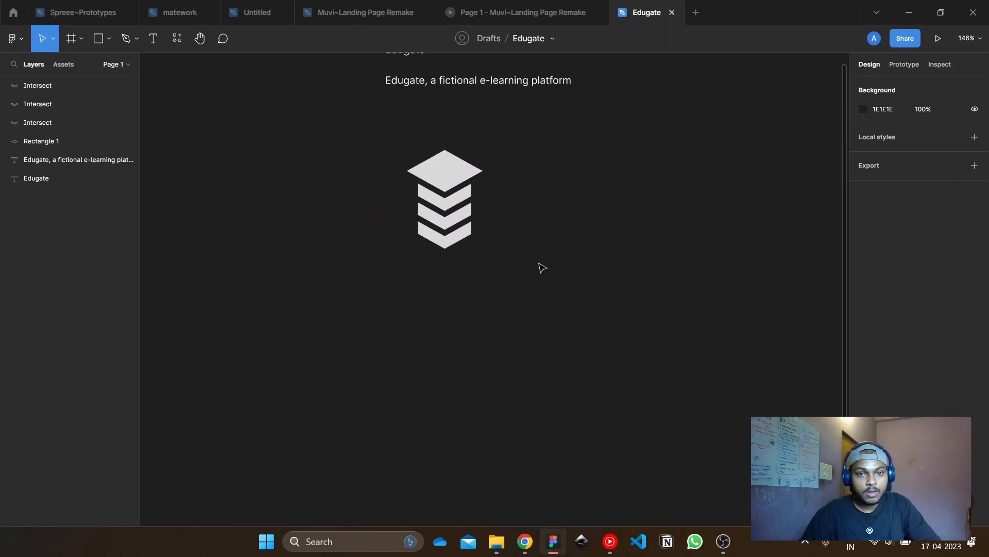
{"action": "scroll", "coordinate": [459, 260], "scroll_direction": "right", "scroll_amount": 1}
{"action": "scroll", "coordinate": [420, 199], "scroll_direction": "up", "scroll_amount": 3}
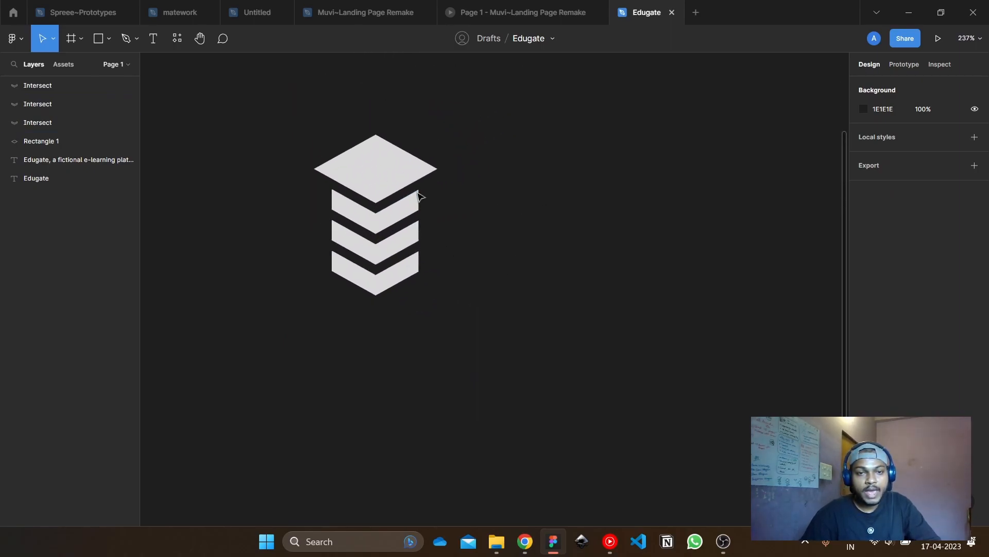
{"action": "left_click", "coordinate": [97, 40]}
{"action": "mouse_move", "coordinate": [294, 125]}
{"action": "left_mouse_down"}
{"action": "mouse_move", "coordinate": [409, 209]}
{"action": "mouse_move", "coordinate": [468, 295]}
{"action": "left_mouse_up"}
{"action": "mouse_move", "coordinate": [415, 212]}
{"action": "left_mouse_down"}
{"action": "mouse_move", "coordinate": [409, 287]}
{"action": "mouse_move", "coordinate": [418, 190]}
{"action": "mouse_move", "coordinate": [411, 213]}
{"action": "left_mouse_up"}
{"action": "key", "text": "bracketleft"}
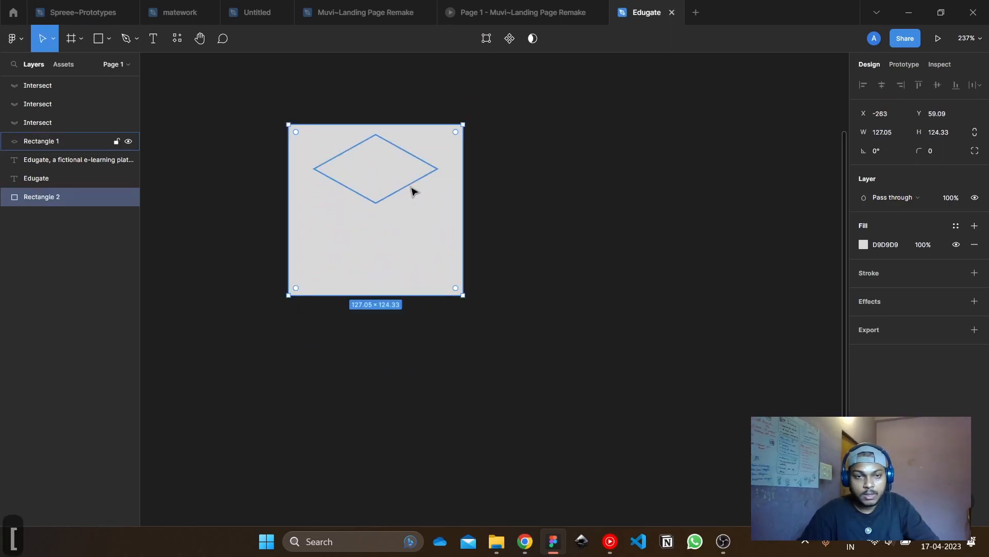
Fill the backing rectangle with pure red, FF0000
{"action": "left_click", "coordinate": [863, 244]}
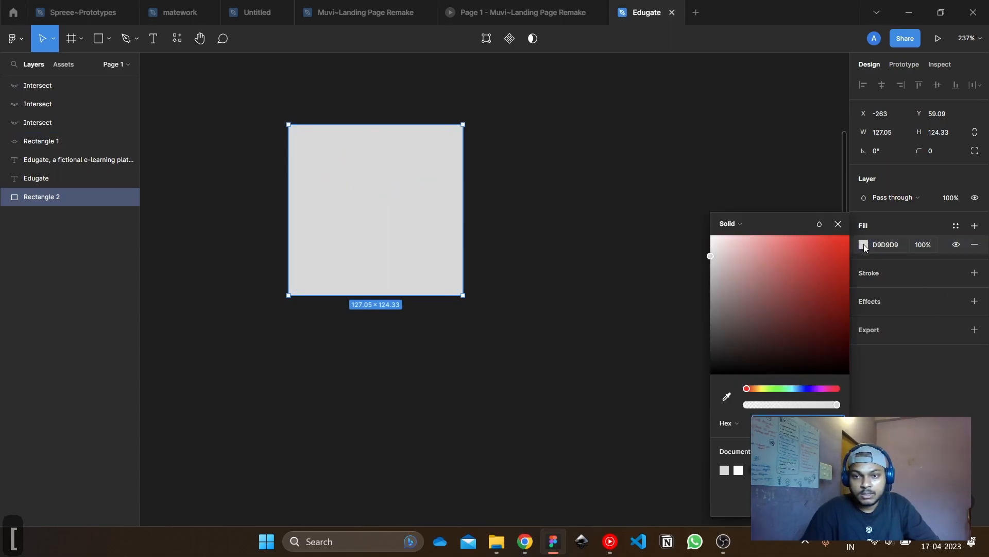
{"action": "left_click", "coordinate": [808, 255]}
{"action": "left_click_drag", "start_coordinate": [826, 244], "coordinate": [849, 235]}
{"action": "left_click", "coordinate": [599, 196]}
Resize the red backing rectangle to about 120 × 117 so its top and bottom edges meet the icon's extremes
{"action": "scroll", "coordinate": [473, 244], "scroll_direction": "up", "scroll_amount": 2}
{"action": "mouse_move", "coordinate": [443, 196]}
{"action": "left_mouse_down"}
{"action": "mouse_move", "coordinate": [446, 208]}
{"action": "mouse_move", "coordinate": [438, 205]}
{"action": "left_mouse_up"}
{"action": "left_click_drag", "start_coordinate": [359, 329], "coordinate": [361, 317]}
{"action": "left_click", "coordinate": [470, 260]}
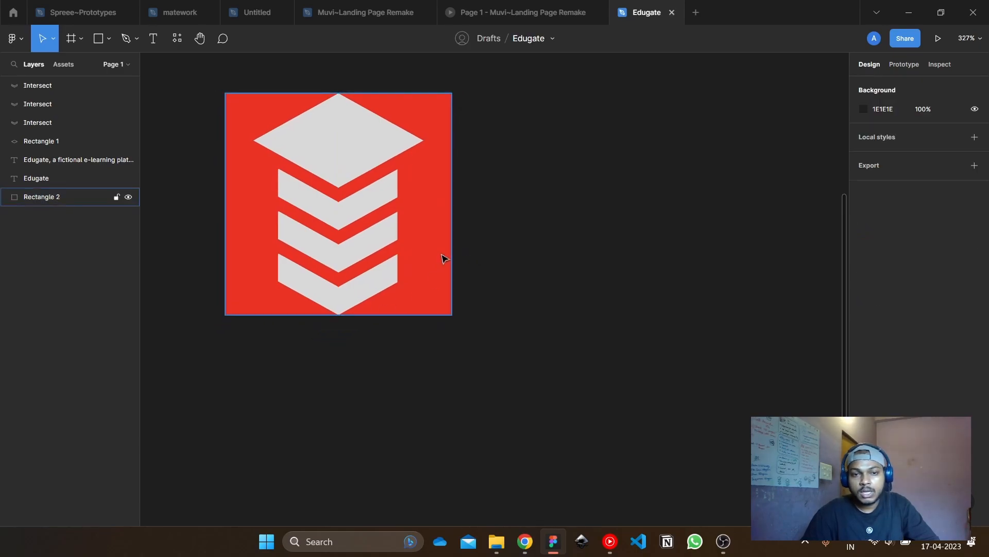
Enlarge the rhombus proportionally to about 99 × 55, keeping its bottom point in place
{"action": "left_click", "coordinate": [346, 162]}
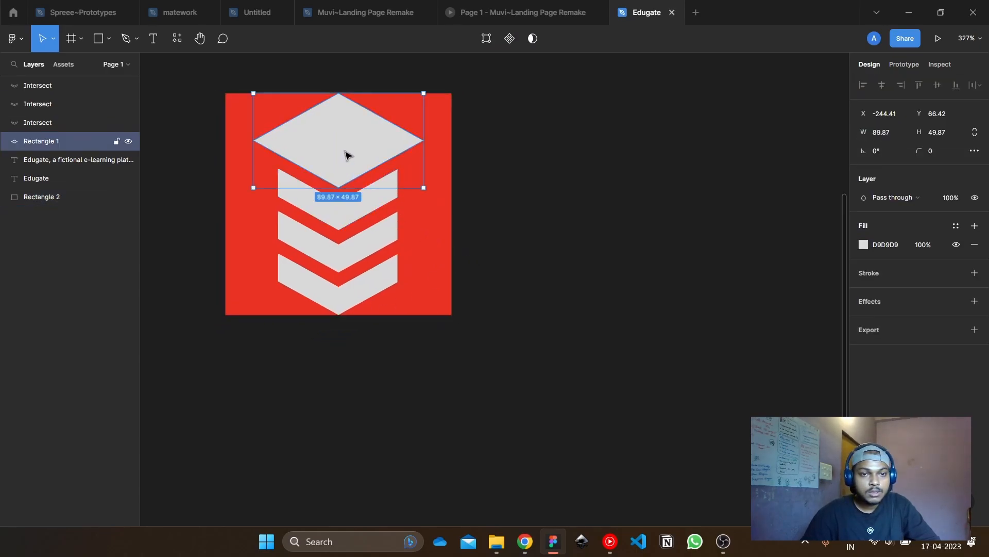
{"action": "left_click_drag", "start_coordinate": [342, 92], "coordinate": [342, 83]}
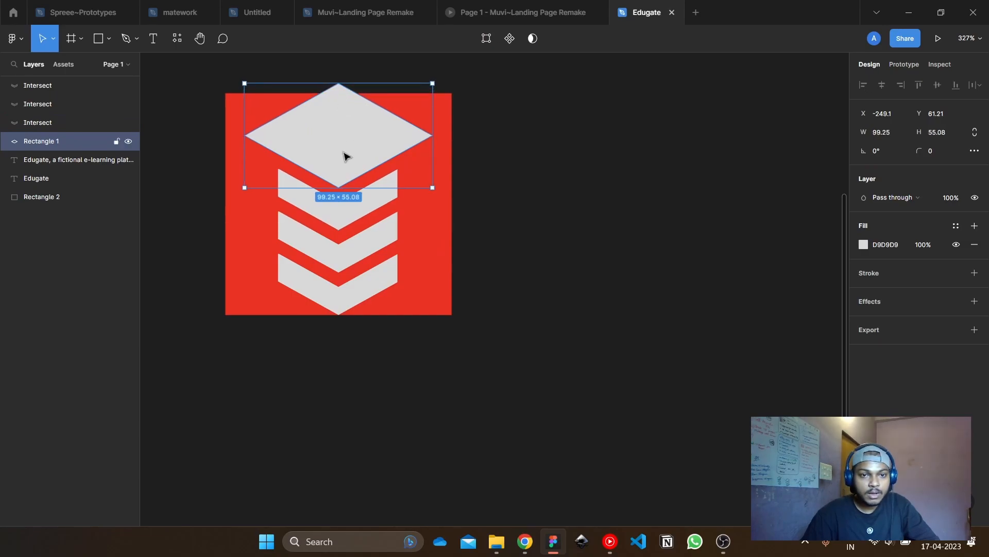
Extend the red backing rectangle to the rhombus's top point, about 125 × 122, and delete it
{"action": "left_click", "coordinate": [449, 258]}
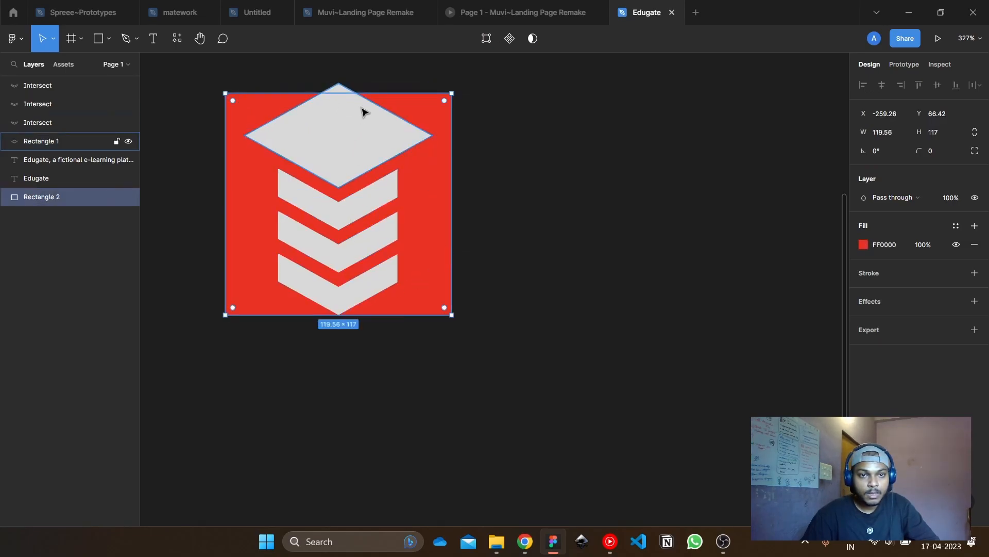
{"action": "left_click_drag", "start_coordinate": [365, 93], "coordinate": [372, 84]}
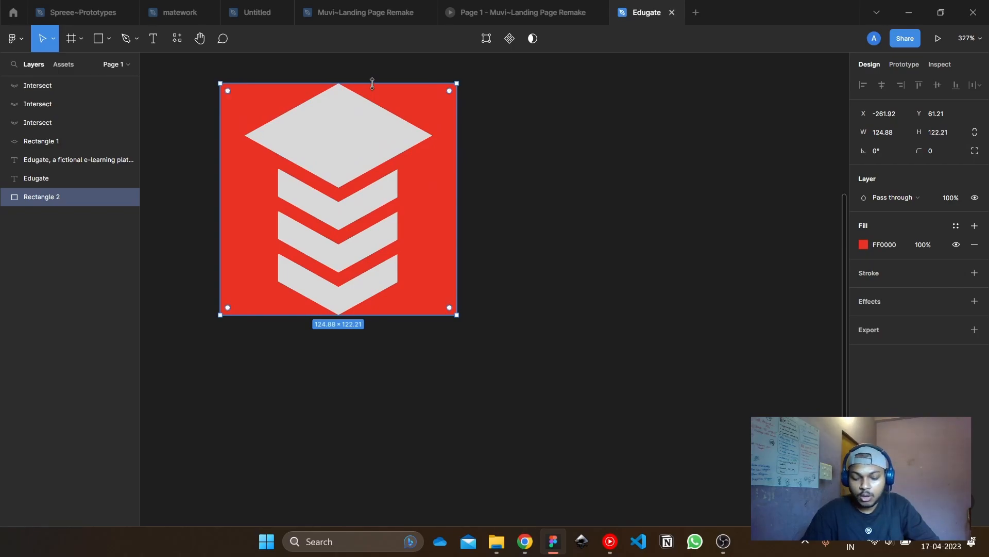
{"action": "key", "text": "Delete"}
Select the rhombus and all three chevrons and set their corner radius to 10
{"action": "left_click", "coordinate": [378, 119]}
{"action": "left_click", "coordinate": [381, 199], "text": "shift"}
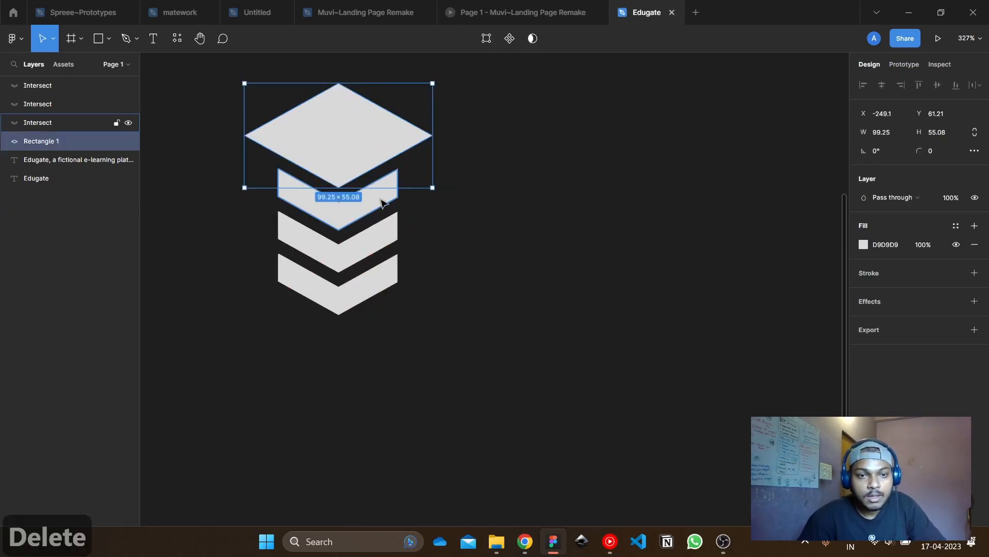
{"action": "left_click", "coordinate": [382, 244], "text": "shift"}
{"action": "left_click", "coordinate": [386, 287], "text": "shift"}
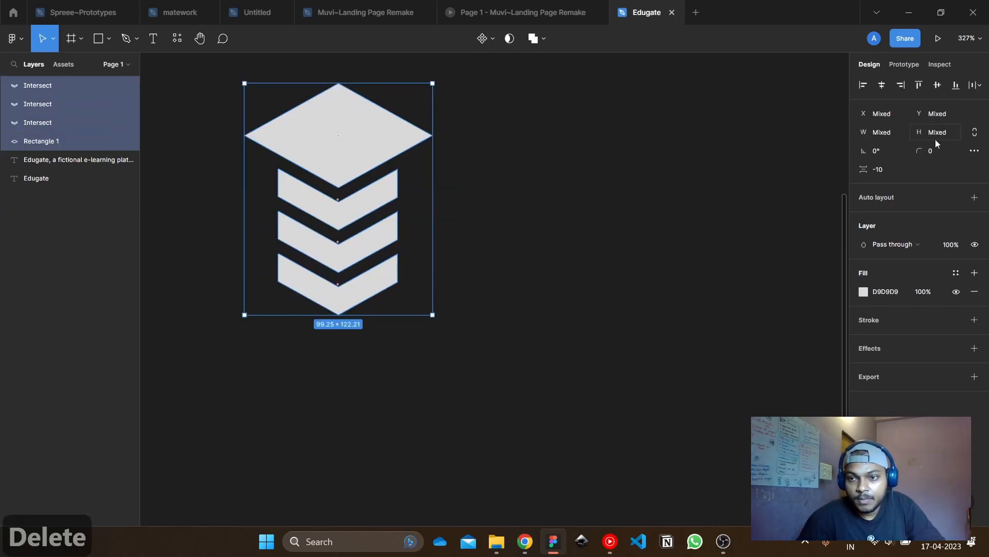
{"action": "left_click", "coordinate": [953, 153]}
{"action": "type", "text": "10"}
{"action": "key", "text": "Return"}
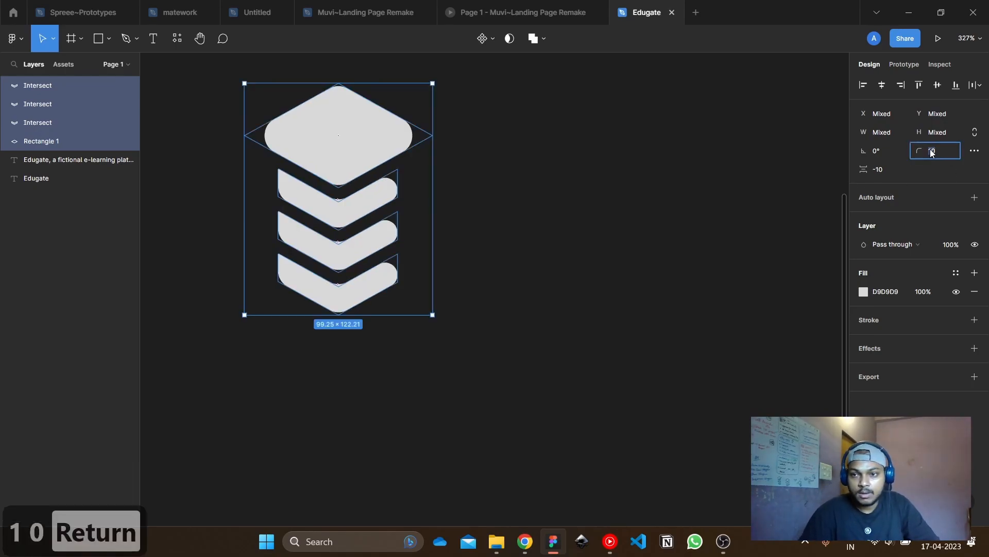
Try corner radii of 2 and 3 on the rhombus and chevrons, and undo all corner rounding
{"action": "type", "text": "2"}
{"action": "key", "text": "Return"}
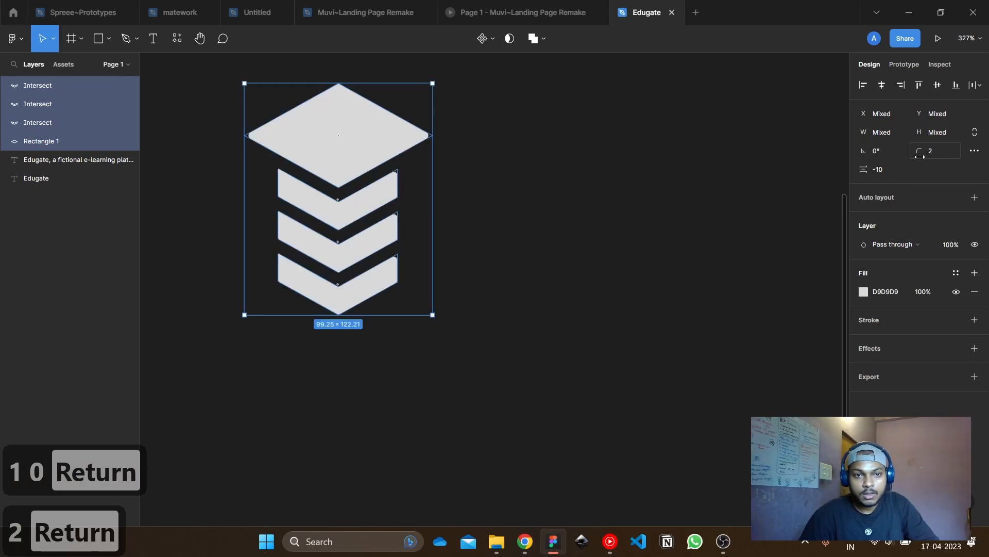
{"action": "type", "text": "3"}
{"action": "key", "text": "Return"}
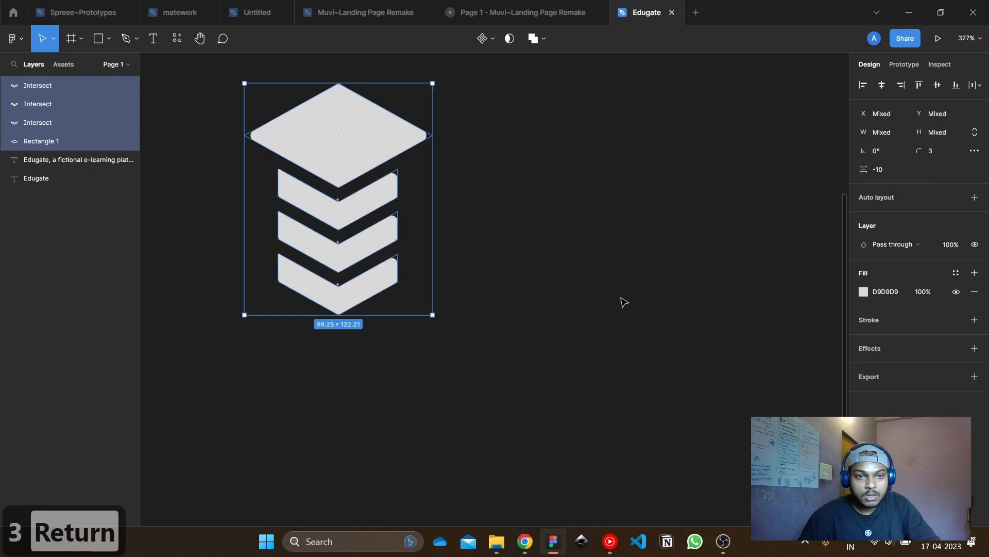
{"action": "key", "text": "ctrl+z"}
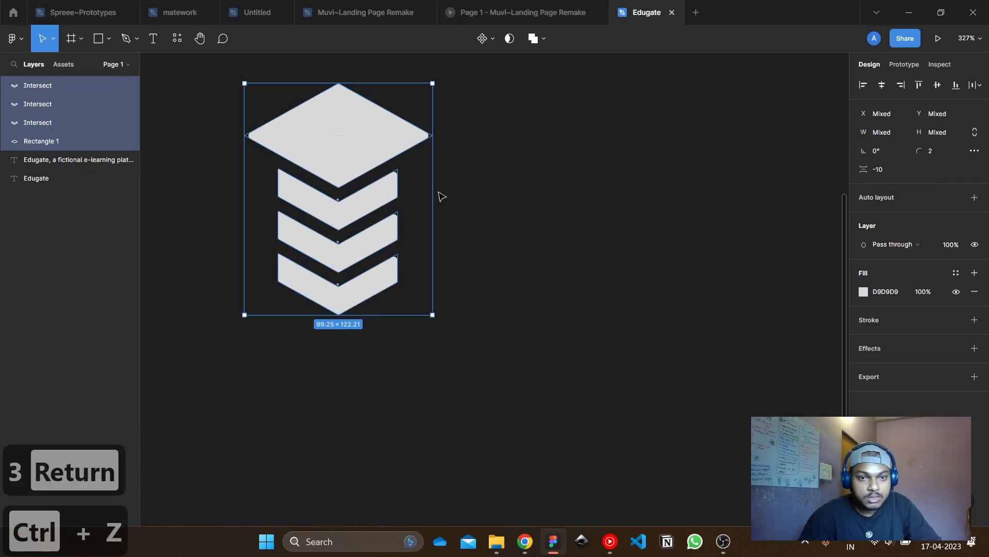
{"action": "key", "text": "ctrl+z"}
{"action": "key", "text": "ctrl+z"}
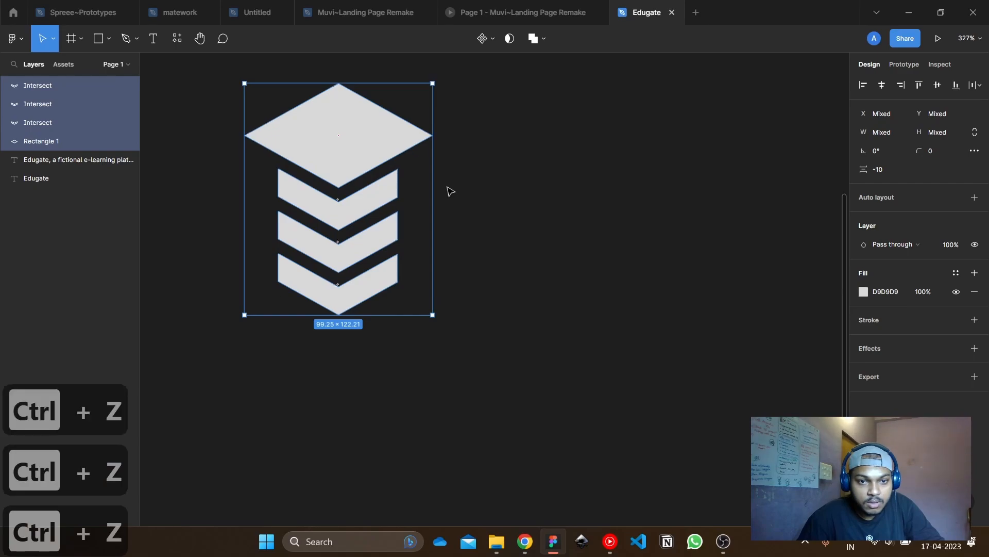
{"action": "left_click", "coordinate": [448, 190]}
{"action": "left_click", "coordinate": [386, 229]}
{"action": "left_click", "coordinate": [382, 206], "text": "shift"}
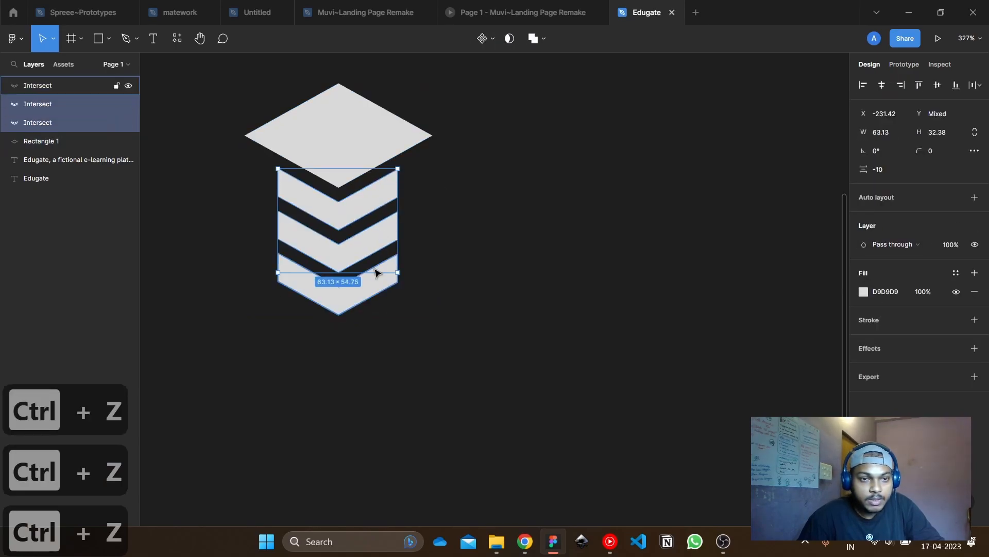
{"action": "left_click", "coordinate": [373, 281], "text": "shift"}
{"action": "left_click", "coordinate": [367, 150], "text": "shift"}
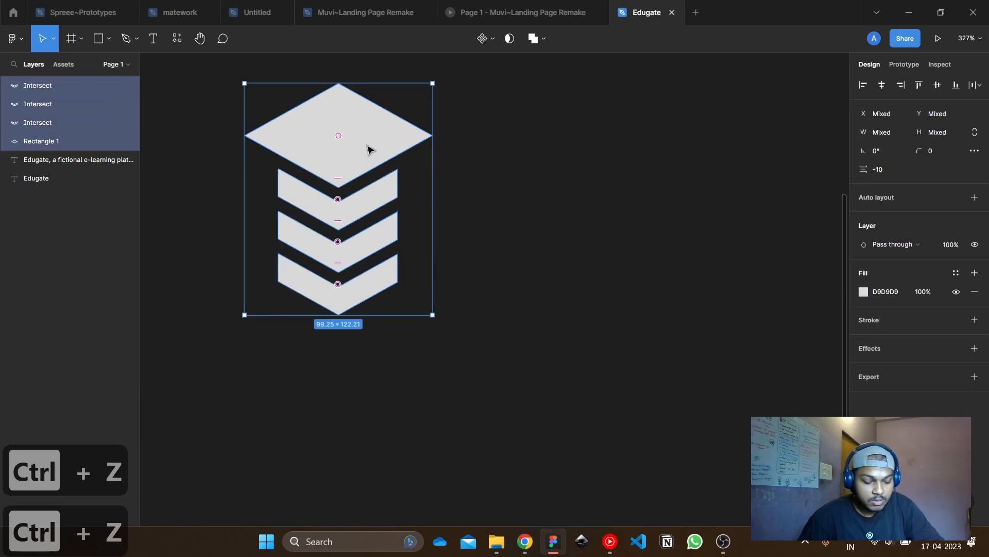
{"action": "left_click", "coordinate": [481, 305]}
Select the three chevrons without the rhombus and flatten them into a single vector
{"action": "left_click", "coordinate": [392, 270]}
{"action": "left_click", "coordinate": [369, 240], "text": "shift"}
{"action": "left_click", "coordinate": [367, 196], "text": "shift"}
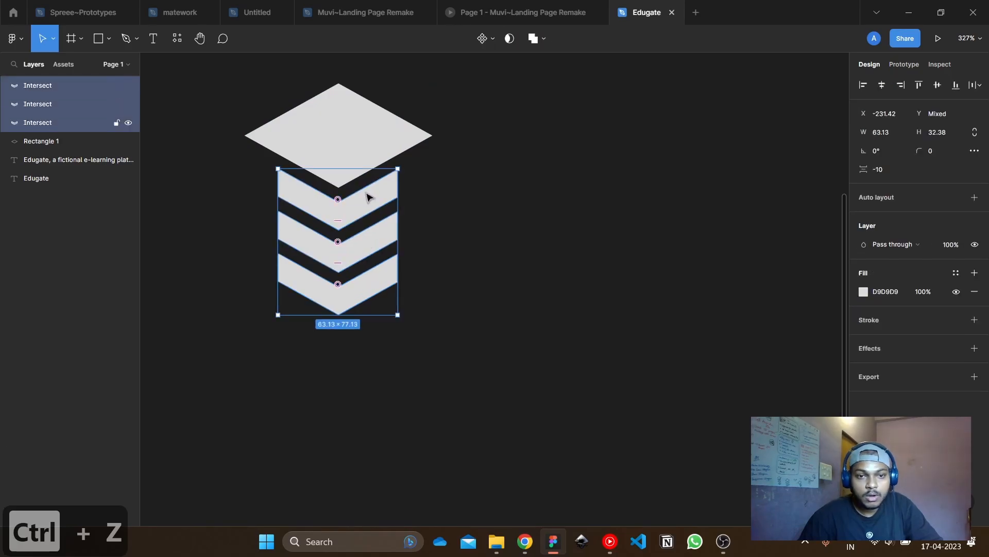
{"action": "key", "text": "ctrl+e"}
{"action": "left_click", "coordinate": [451, 229]}
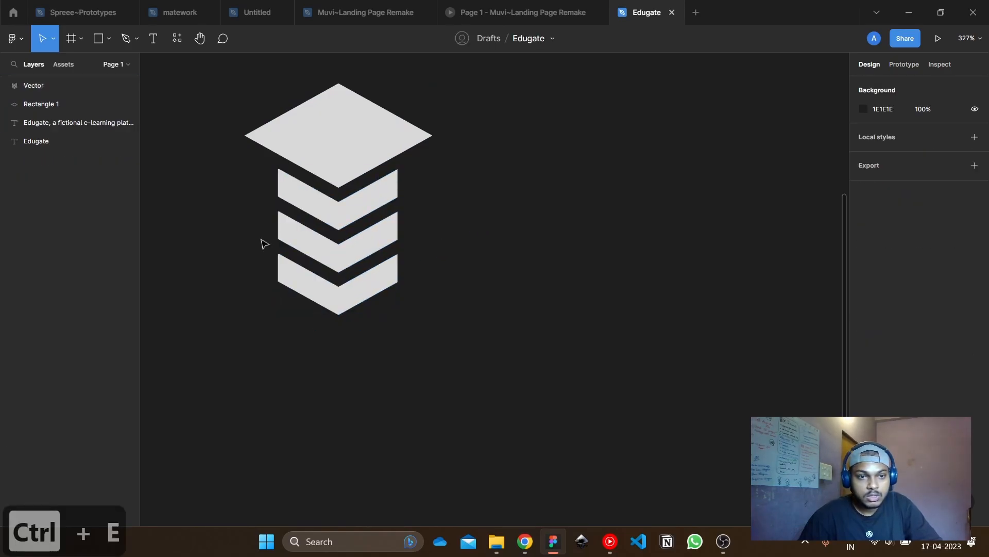
Try rounding all points of the flattened chevrons at once with radii such as 92 and 4, and undo it
{"action": "double_click", "coordinate": [344, 219]}
{"action": "scroll", "coordinate": [361, 219], "scroll_direction": "up", "scroll_amount": 5}
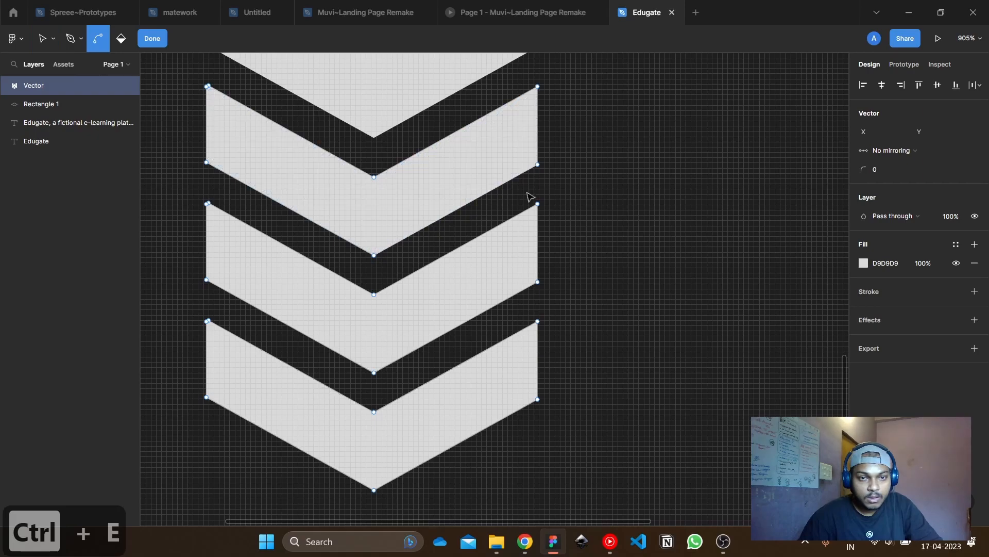
{"action": "left_click", "coordinate": [893, 169]}
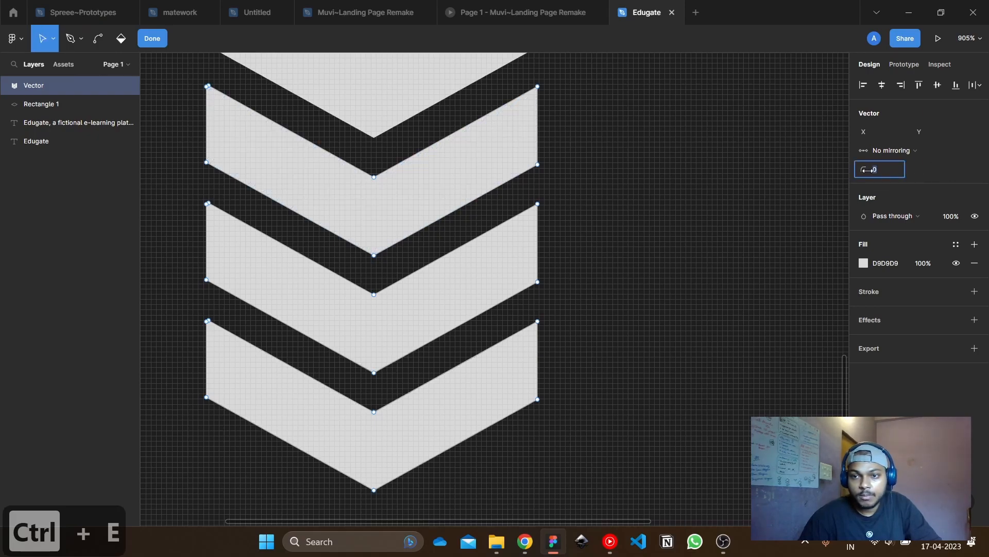
{"action": "left_click_drag", "start_coordinate": [859, 169], "coordinate": [904, 172]}
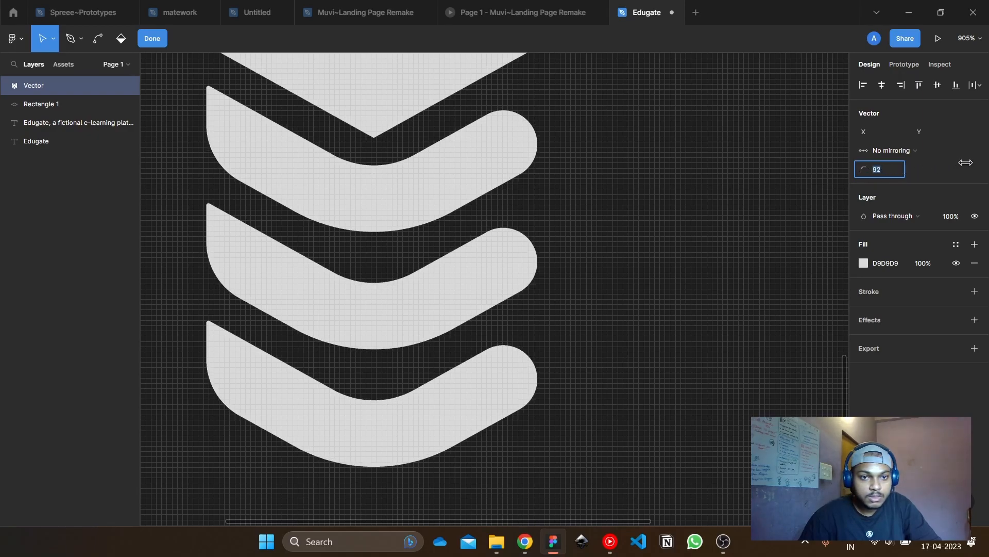
{"action": "left_click_drag", "start_coordinate": [966, 162], "coordinate": [731, 172]}
{"action": "left_click_drag", "start_coordinate": [835, 163], "coordinate": [863, 154]}
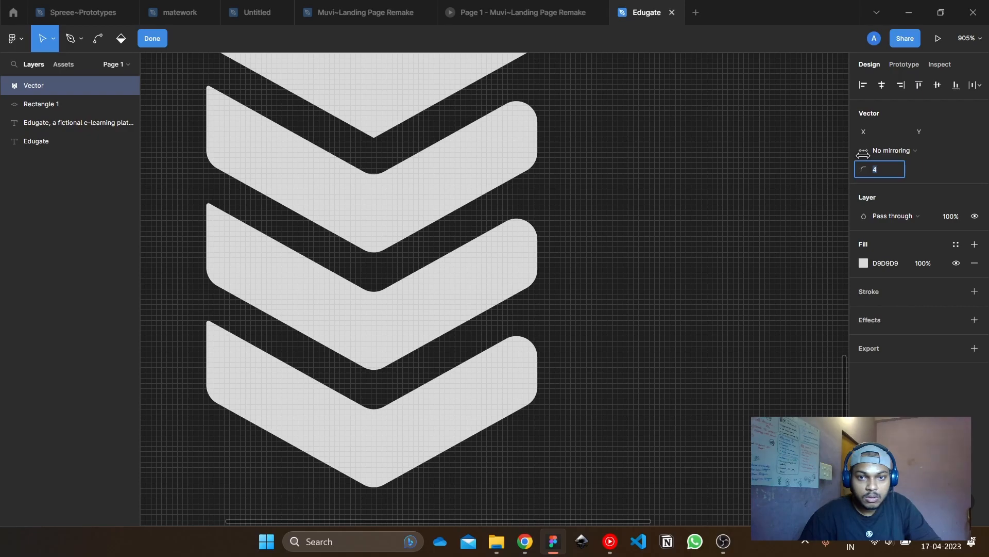
{"action": "key", "text": "ctrl+z"}
{"action": "key", "text": "ctrl+z"}
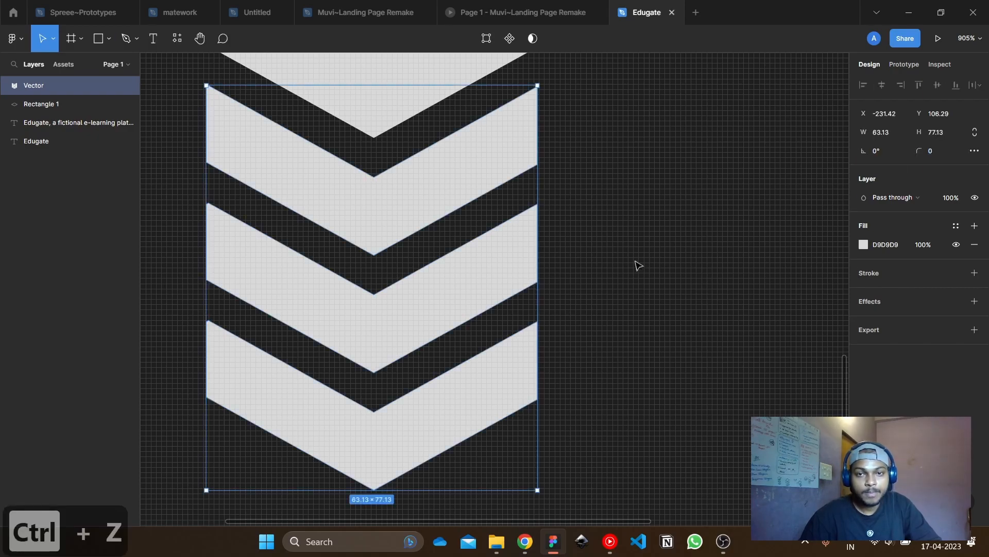
Edit the rhombus's points and round its corners
{"action": "scroll", "coordinate": [625, 258], "scroll_direction": "down", "scroll_amount": 5}
{"action": "left_click", "coordinate": [625, 258]}
{"action": "double_click", "coordinate": [543, 133]}
{"action": "key", "text": "ctrl"}
{"action": "scroll", "coordinate": [596, 111], "scroll_direction": "up", "scroll_amount": 4}
{"action": "left_click_drag", "start_coordinate": [866, 164], "coordinate": [863, 170]}
{"action": "scroll", "coordinate": [612, 261], "scroll_direction": "down", "scroll_amount": 3}
{"action": "left_click_drag", "start_coordinate": [621, 309], "coordinate": [640, 228]}
{"action": "key", "text": "Escape"}
{"action": "key", "text": "Escape"}
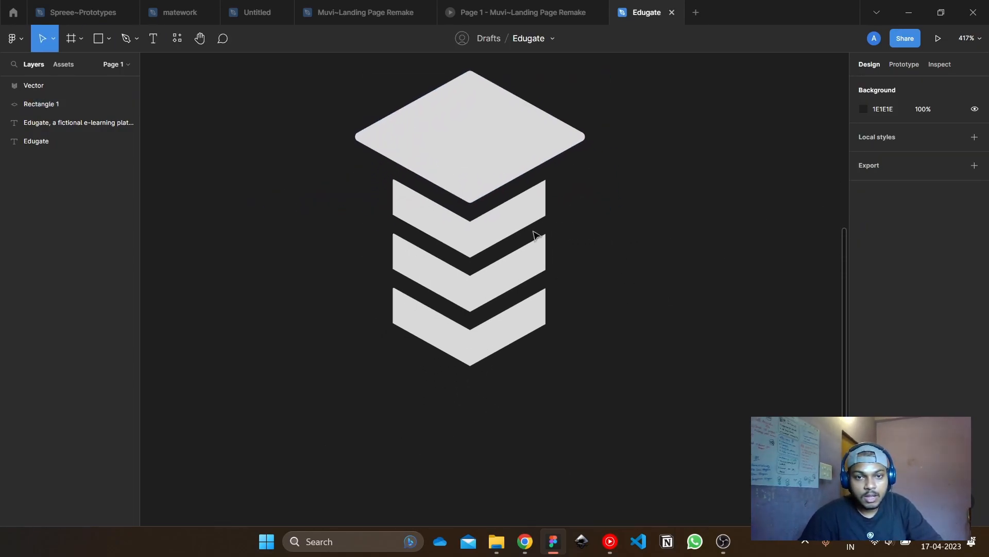
Try a corner radius of 8 on the right-end points of all three chevrons, and undo the recent rounding
{"action": "double_click", "coordinate": [525, 228]}
{"action": "scroll", "coordinate": [577, 242], "scroll_direction": "up", "scroll_amount": 3}
{"action": "left_click_drag", "start_coordinate": [567, 425], "coordinate": [499, 138]}
{"action": "left_click_drag", "start_coordinate": [869, 170], "coordinate": [870, 174]}
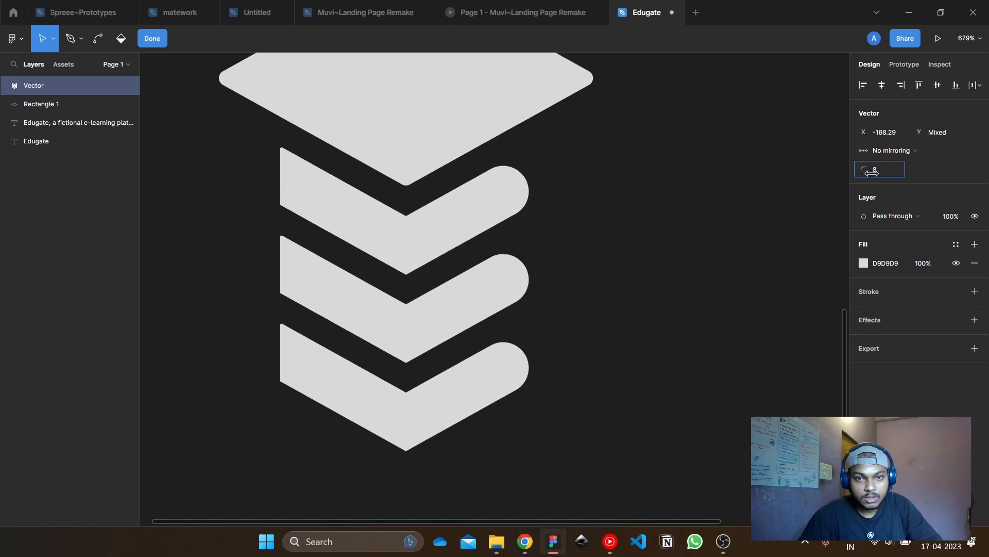
{"action": "key", "text": "ctrl+z"}
{"action": "key", "text": "ctrl+z"}
{"action": "key", "text": "ctrl+z"}
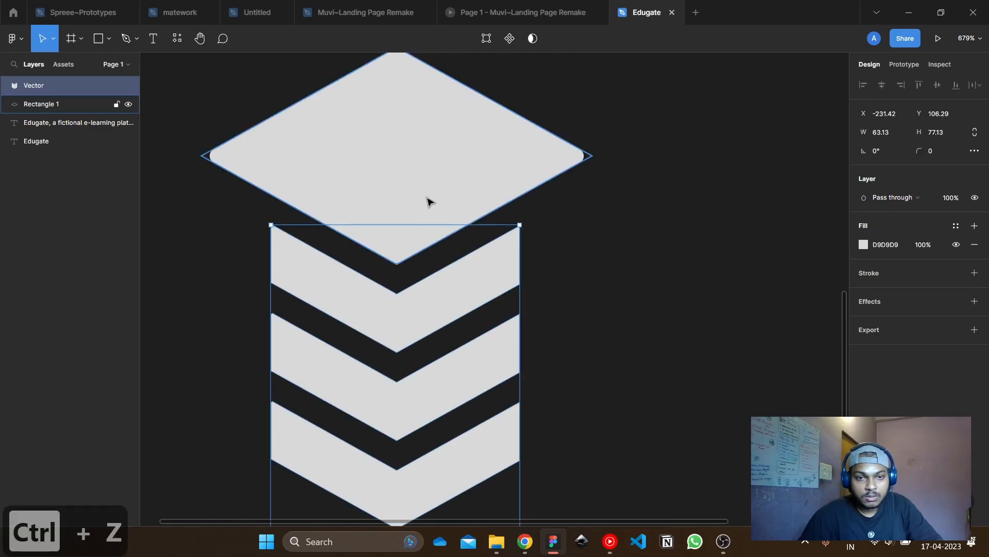
Round the top and bottom points of the rhombus in vector editing and leave the edit mode
{"action": "double_click", "coordinate": [426, 200]}
{"action": "scroll", "coordinate": [464, 294], "scroll_direction": "up", "scroll_amount": 3}
{"action": "left_click_drag", "start_coordinate": [446, 386], "coordinate": [387, 134]}
{"action": "scroll", "coordinate": [479, 232], "scroll_direction": "up", "scroll_amount": 2}
{"action": "left_click_drag", "start_coordinate": [864, 171], "coordinate": [868, 170]}
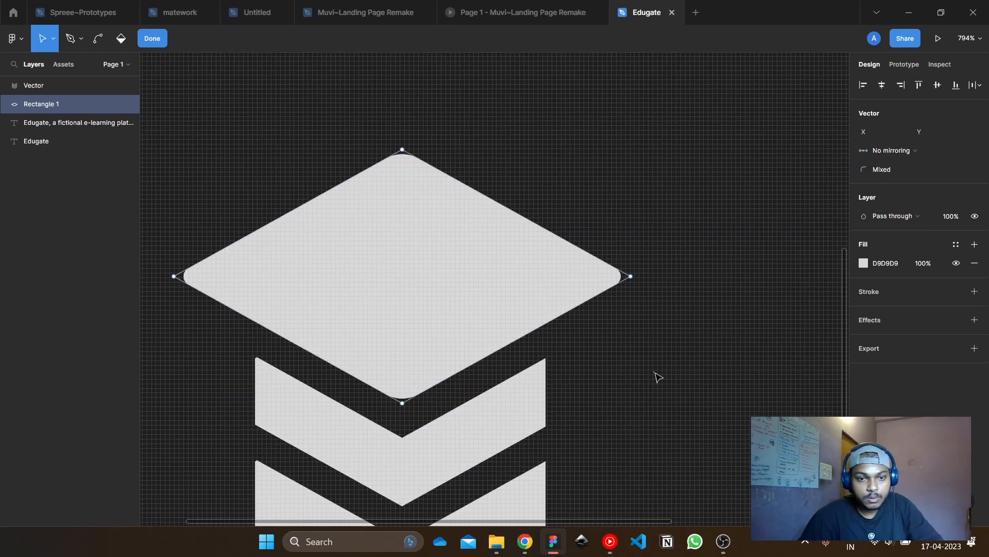
{"action": "key", "text": "Escape"}
Slightly round the upper and lower middle points of all three chevrons
{"action": "scroll", "coordinate": [654, 402], "scroll_direction": "down", "scroll_amount": 3}
{"action": "double_click", "coordinate": [463, 335]}
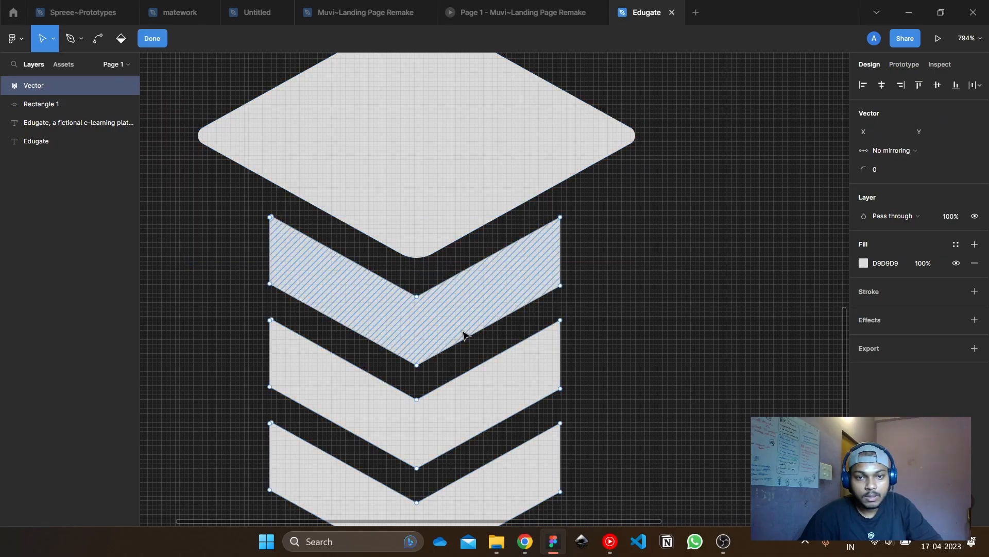
{"action": "scroll", "coordinate": [439, 411], "scroll_direction": "down", "scroll_amount": 3}
{"action": "scroll", "coordinate": [466, 342], "scroll_direction": "down", "scroll_amount": 2}
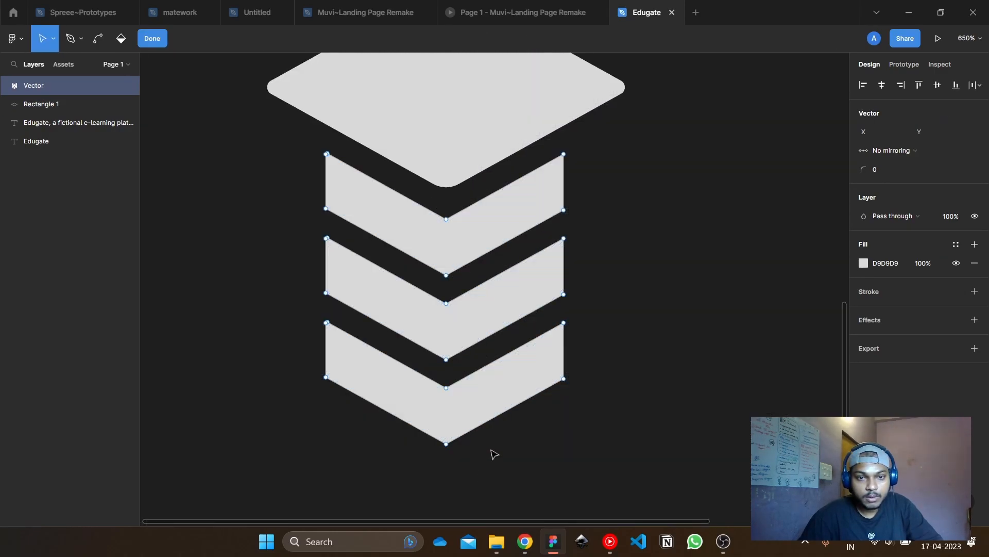
{"action": "left_click_drag", "start_coordinate": [476, 498], "coordinate": [436, 169]}
{"action": "left_click_drag", "start_coordinate": [863, 166], "coordinate": [867, 167]}
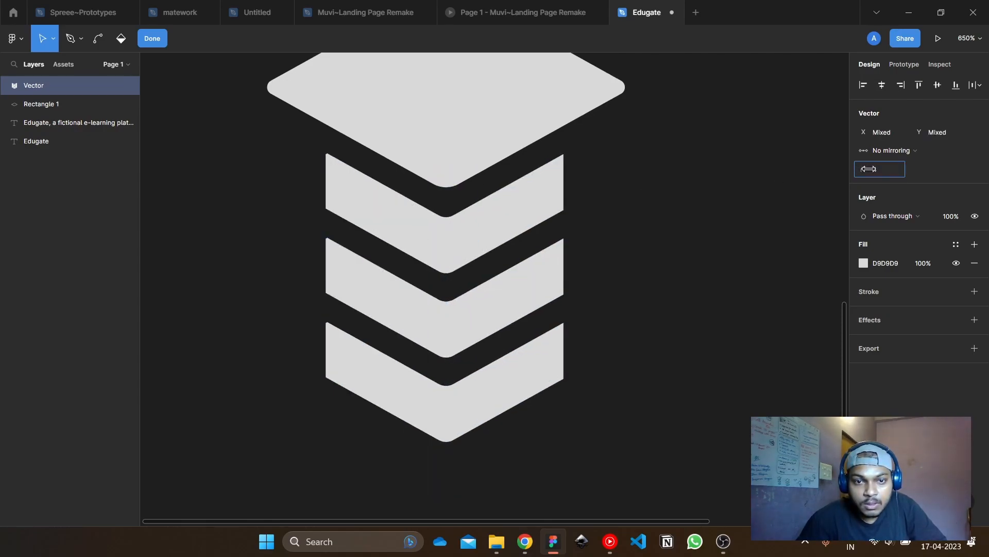
{"action": "left_click", "coordinate": [583, 466]}
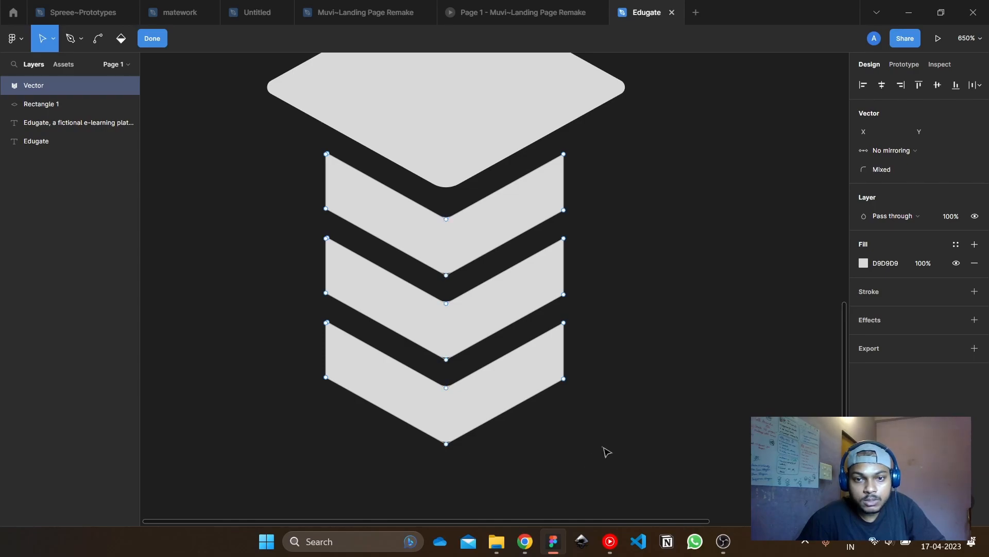
{"action": "key", "text": "Escape"}
Set the corner radius of all right-edge points on the three chevrons to 1
{"action": "left_click_drag", "start_coordinate": [619, 444], "coordinate": [544, 219]}
{"action": "double_click", "coordinate": [549, 204]}
{"action": "left_click_drag", "start_coordinate": [555, 474], "coordinate": [652, 146]}
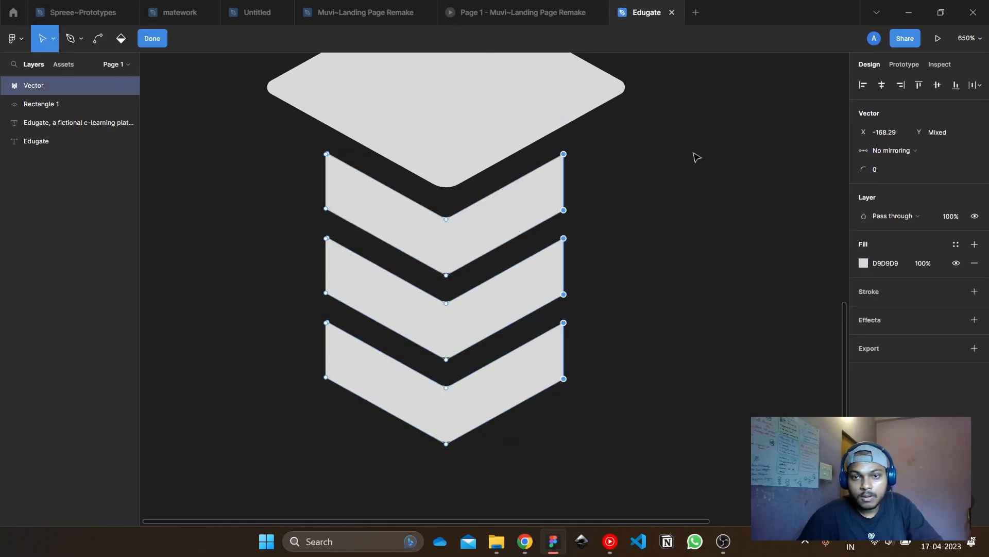
{"action": "left_click_drag", "start_coordinate": [865, 168], "coordinate": [867, 170]}
{"action": "double_click", "coordinate": [716, 233]}
{"action": "left_click", "coordinate": [711, 253]}
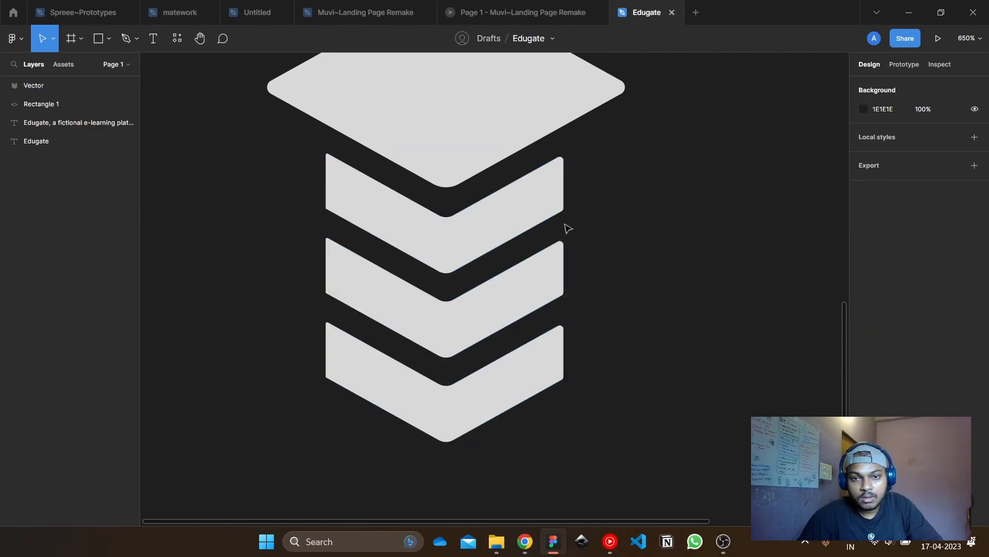
Set the corner radius of the lower-right point on each of the three chevrons to 3
{"action": "double_click", "coordinate": [528, 210]}
{"action": "left_click_drag", "start_coordinate": [621, 223], "coordinate": [562, 202]}
{"action": "left_click_drag", "start_coordinate": [601, 311], "coordinate": [558, 289]}
{"action": "left_click_drag", "start_coordinate": [587, 395], "coordinate": [567, 373]}
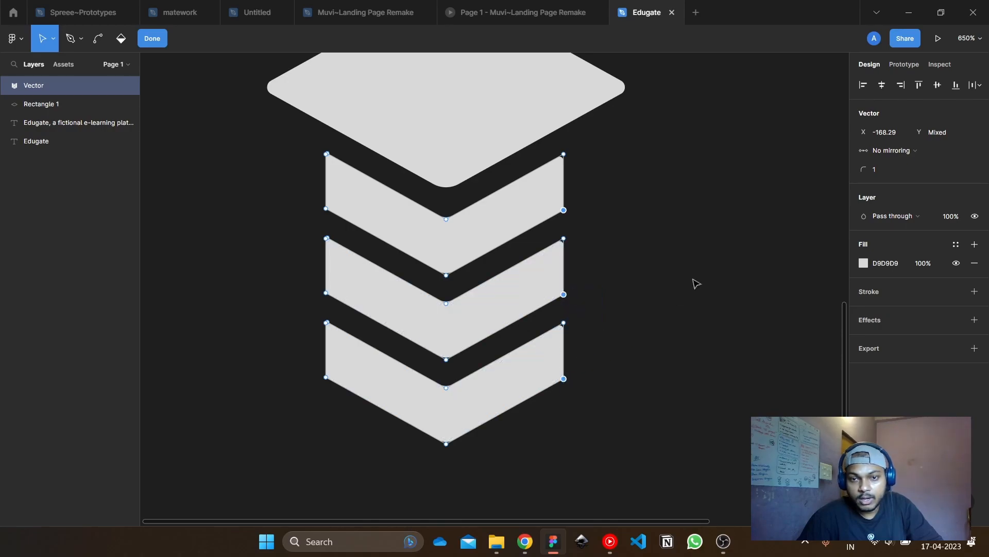
{"action": "left_click_drag", "start_coordinate": [862, 163], "coordinate": [864, 167]}
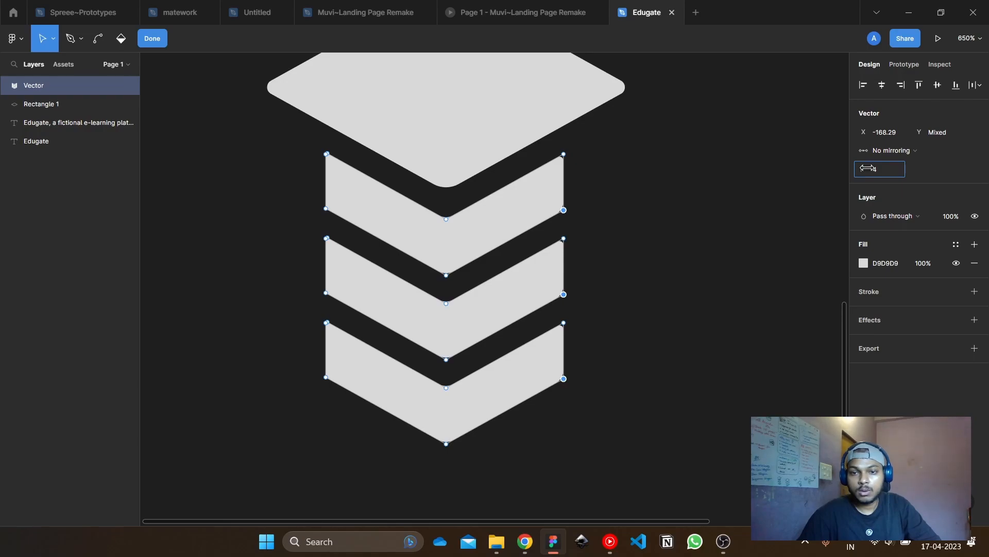
{"action": "left_click_drag", "start_coordinate": [867, 168], "coordinate": [866, 167]}
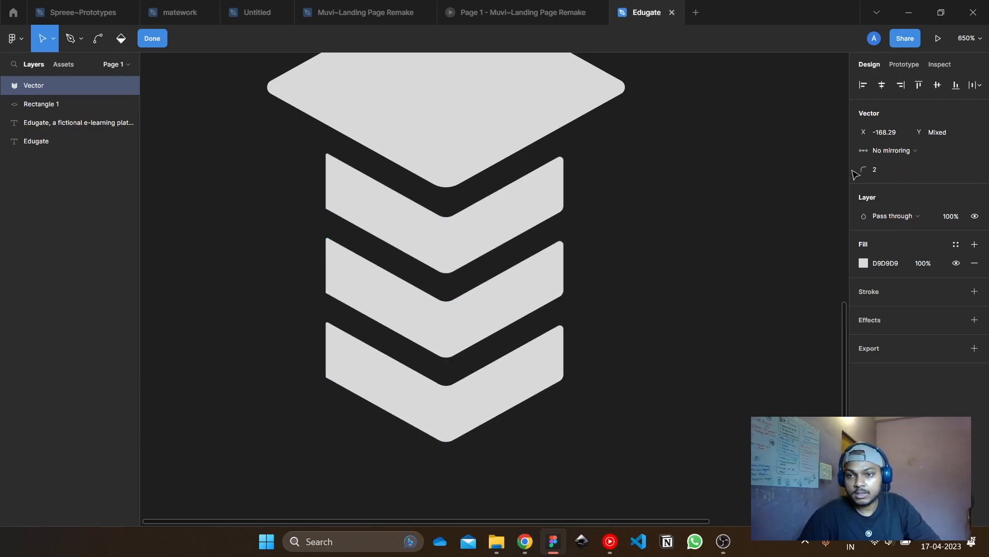
{"action": "left_click_drag", "start_coordinate": [872, 168], "coordinate": [875, 168]}
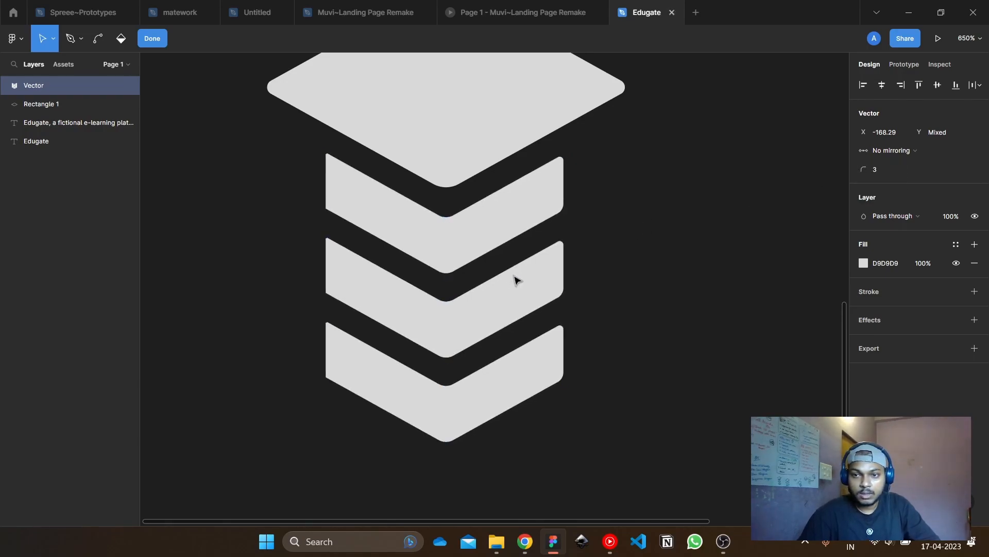
{"action": "key", "text": "Escape"}
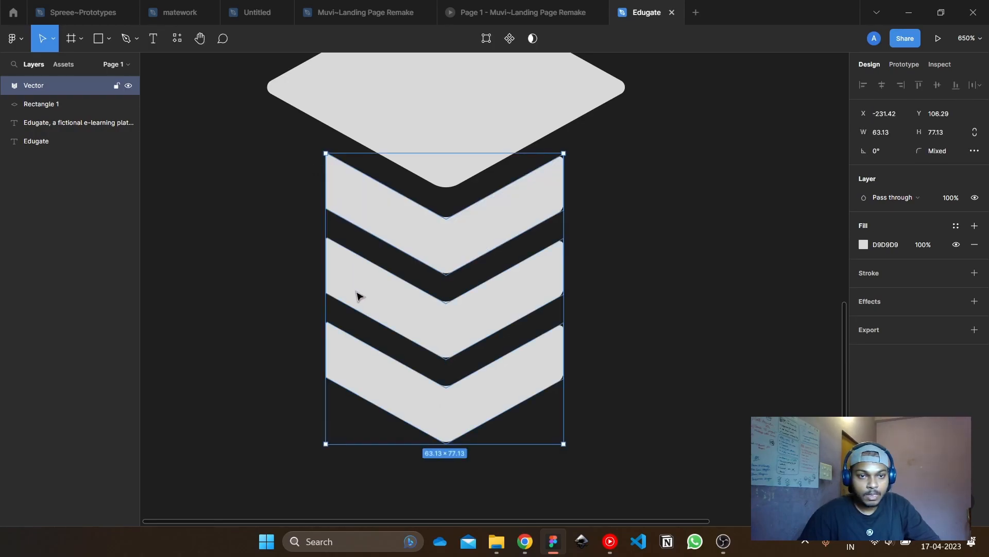
{"action": "key", "text": "Escape"}
Select the upper-left points of the three chevrons and try to round them
{"action": "left_click", "coordinate": [356, 275]}
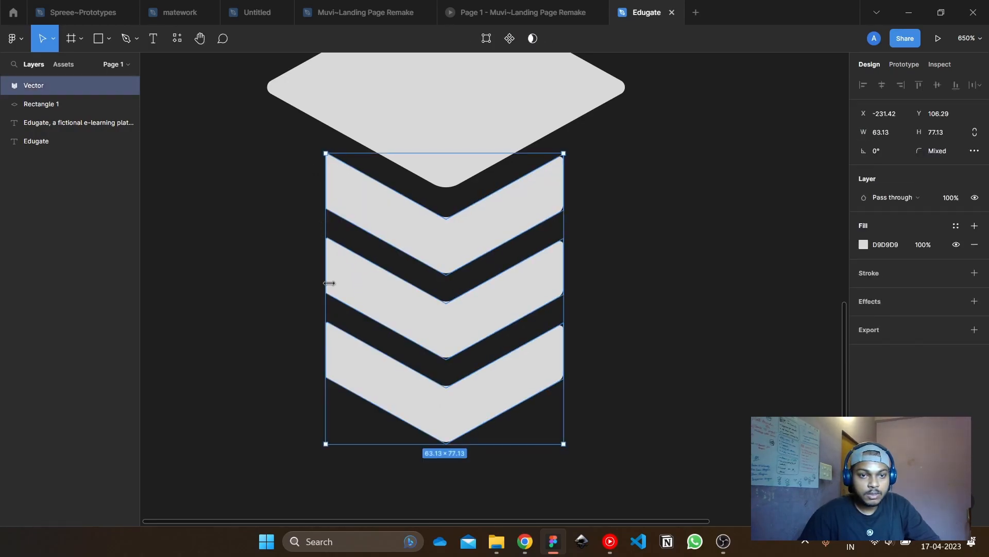
{"action": "double_click", "coordinate": [332, 282]}
{"action": "left_click_drag", "start_coordinate": [286, 137], "coordinate": [355, 224]}
{"action": "left_click_drag", "start_coordinate": [272, 236], "coordinate": [330, 248]}
{"action": "left_click_drag", "start_coordinate": [294, 315], "coordinate": [341, 346]}
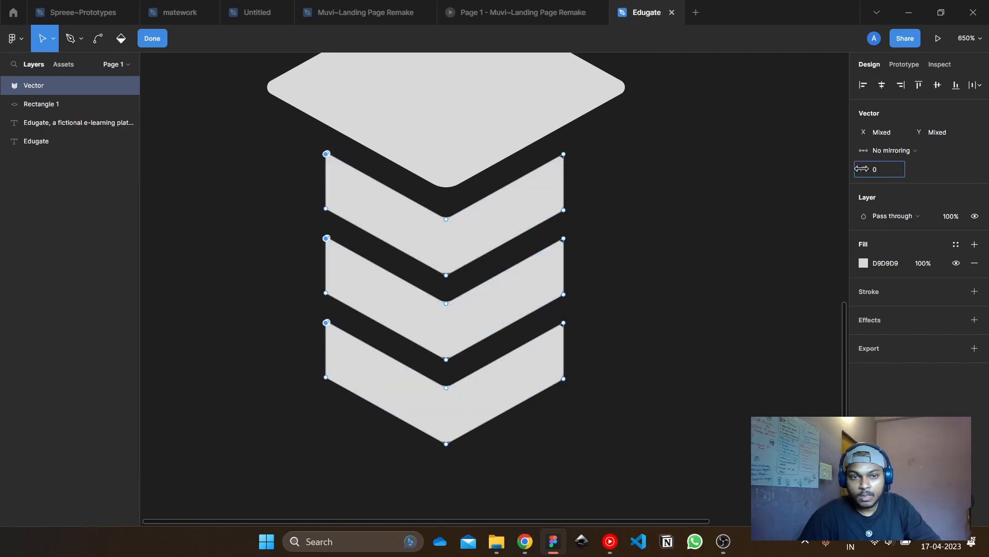
{"action": "left_click_drag", "start_coordinate": [862, 169], "coordinate": [868, 170]}
{"action": "left_click_drag", "start_coordinate": [310, 176], "coordinate": [333, 164]}
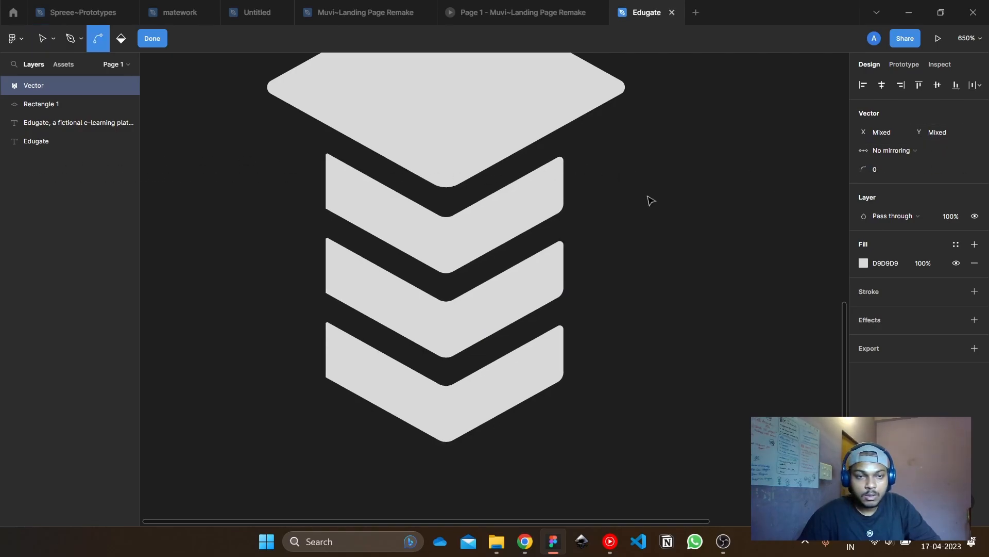
Try deleting the higher of the two close points at the top chevron's upper-left corner, and undo the deletion
{"action": "scroll", "coordinate": [299, 141], "scroll_direction": "up", "scroll_amount": 10}
{"action": "scroll", "coordinate": [548, 190], "scroll_direction": "up", "scroll_amount": 4}
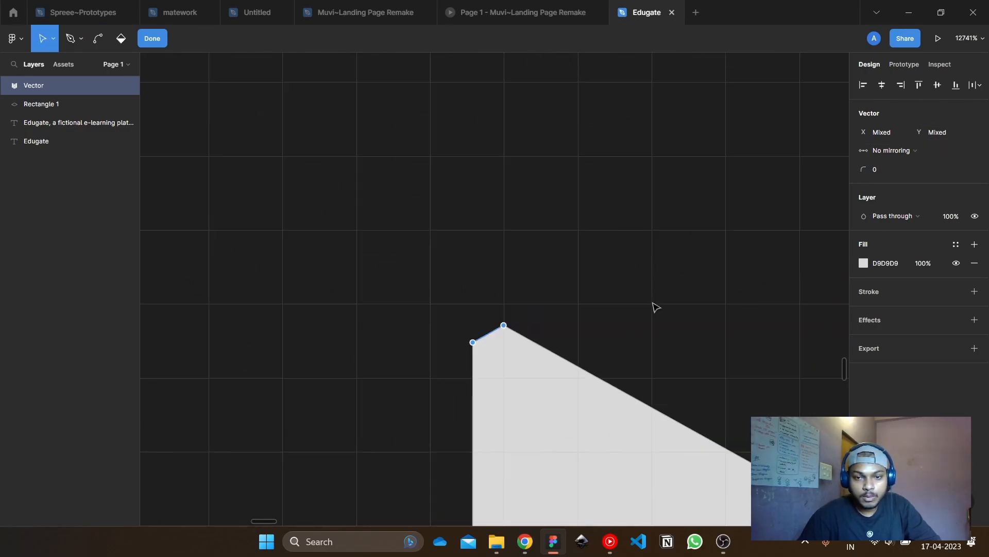
{"action": "left_click_drag", "start_coordinate": [601, 342], "coordinate": [487, 273]}
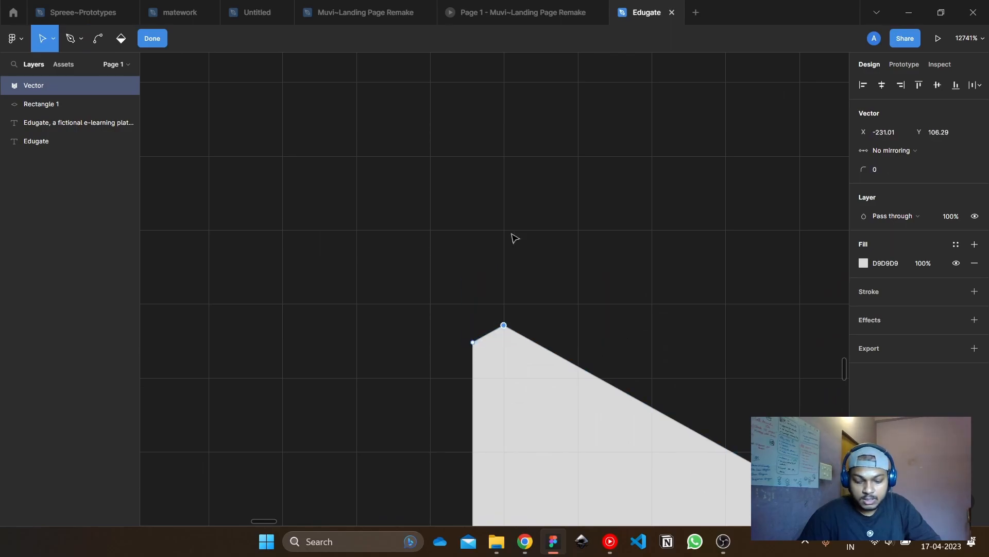
{"action": "key", "text": "Delete"}
{"action": "scroll", "coordinate": [512, 235], "scroll_direction": "down", "scroll_amount": 4}
{"action": "key", "text": "ctrl+z"}
{"action": "scroll", "coordinate": [554, 235], "scroll_direction": "down", "scroll_amount": 2}
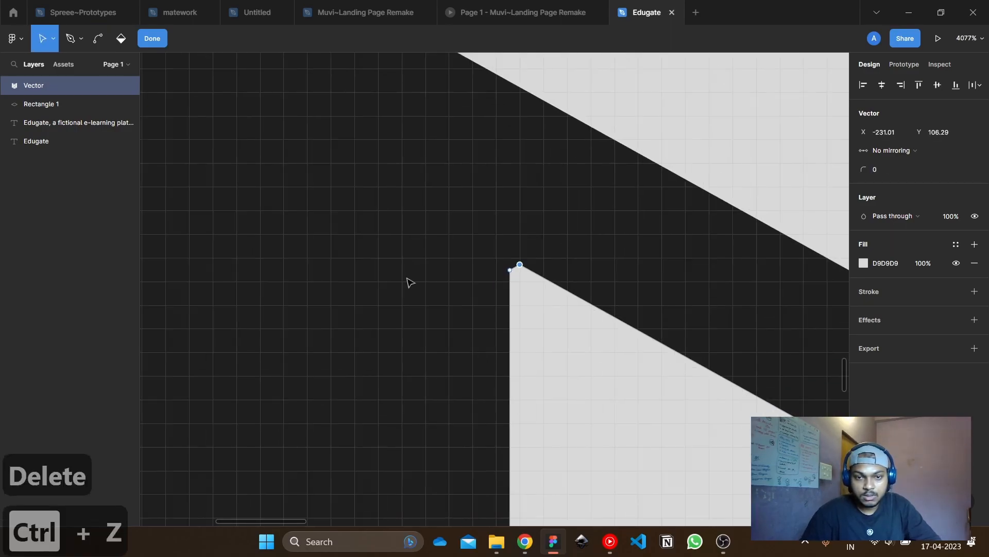
Move the outer point at the top chevron's upper-left corner onto its close neighbour to form a single corner
{"action": "scroll", "coordinate": [478, 281], "scroll_direction": "up", "scroll_amount": 3}
{"action": "left_click", "coordinate": [495, 253]}
{"action": "left_click_drag", "start_coordinate": [533, 260], "coordinate": [545, 258]}
{"action": "left_click", "coordinate": [554, 249]}
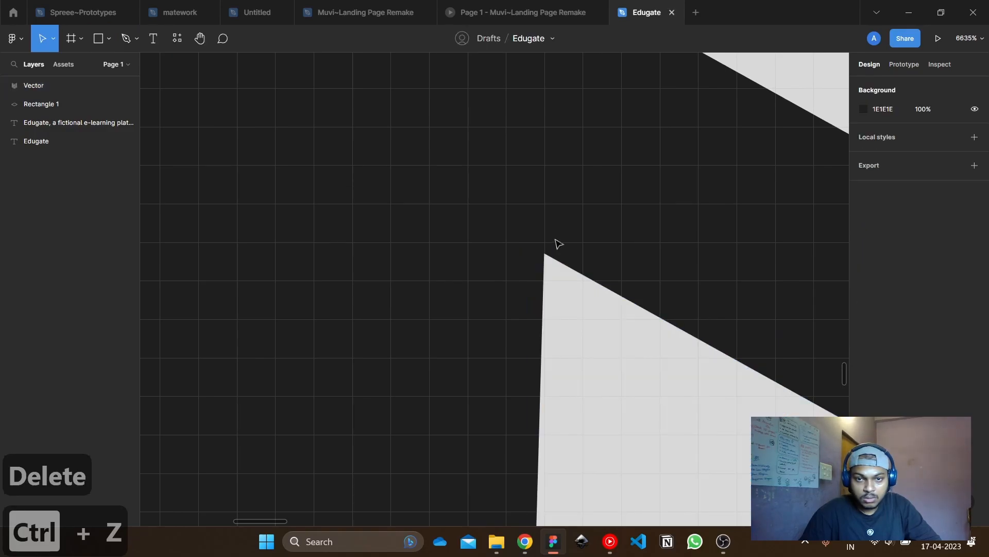
Undo the recent point edits that merged the two close points at the top chevron's upper-left corner
{"action": "scroll", "coordinate": [557, 245], "scroll_direction": "down", "scroll_amount": 10}
{"action": "key", "text": "ctrl+z"}
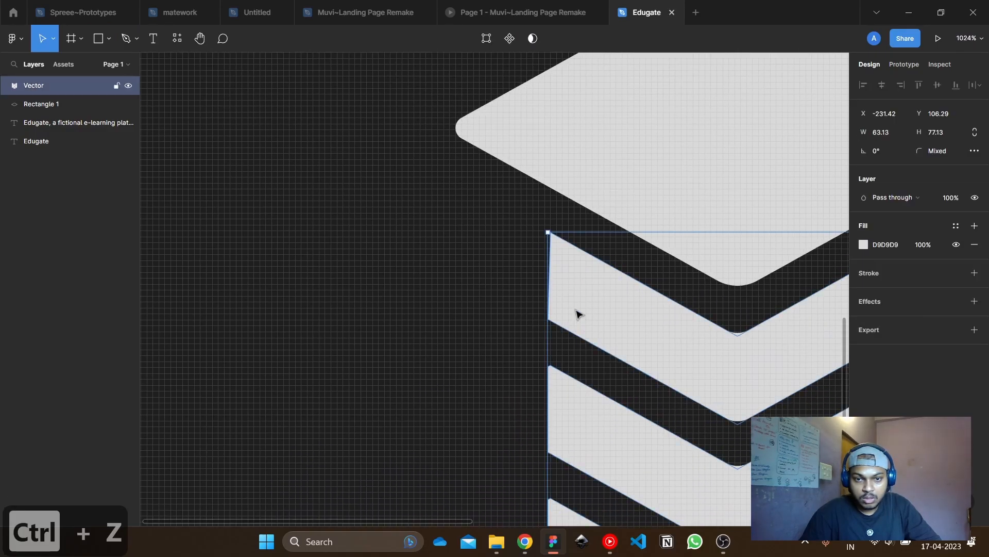
{"action": "key", "text": "ctrl+z"}
{"action": "key", "text": "ctrl+z"}
{"action": "key", "text": "ctrl+z"}
{"action": "scroll", "coordinate": [549, 237], "scroll_direction": "up", "scroll_amount": 12}
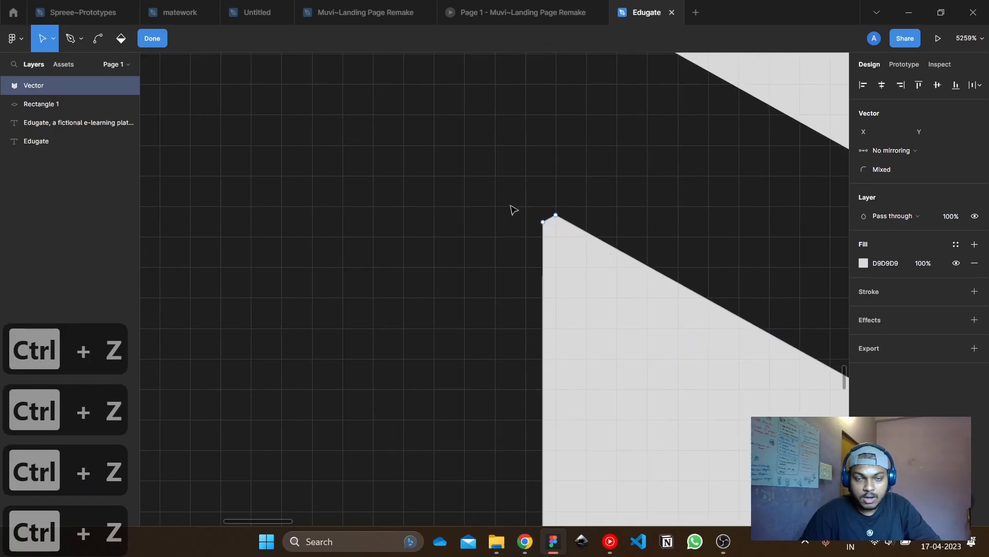
{"action": "key", "text": "ctrl+z"}
{"action": "left_click", "coordinate": [575, 231]}
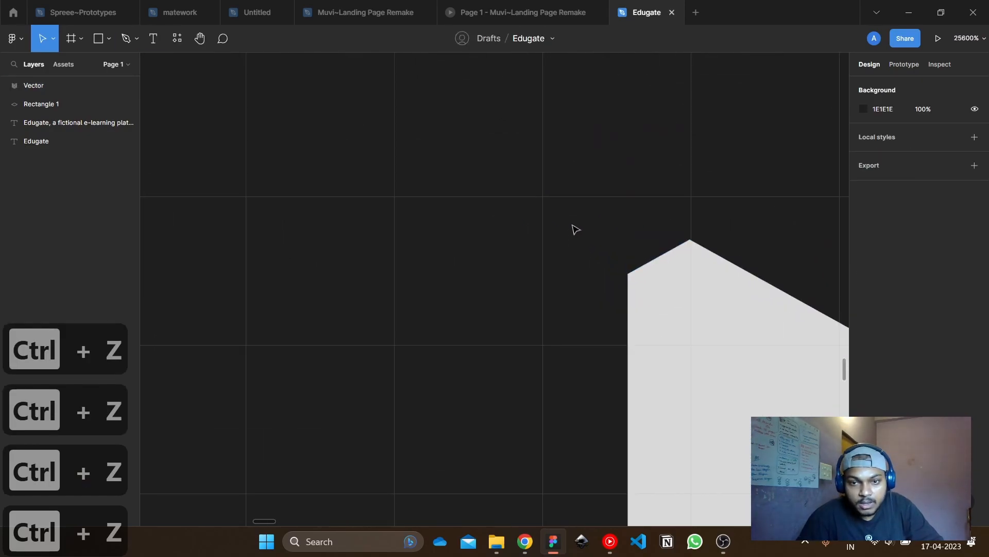
Try deleting the lower of the two close points at the top chevron's upper-left corner, and undo the deletion
{"action": "double_click", "coordinate": [687, 284]}
{"action": "left_click", "coordinate": [628, 282]}
{"action": "key", "text": "Delete"}
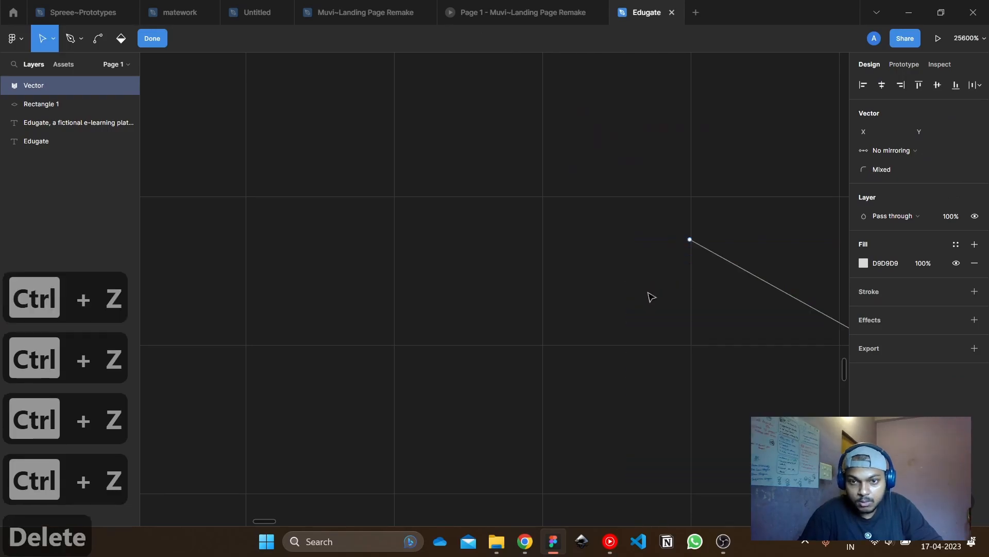
{"action": "key", "text": "ctrl+z"}
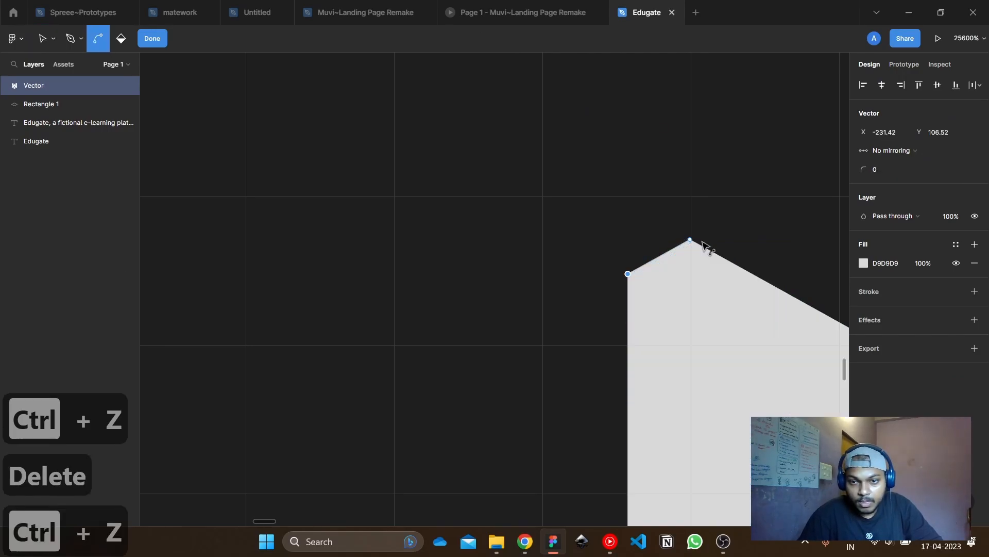
Move the higher point at the top chevron's upper-left corner onto its lower neighbour to form one corner
{"action": "left_click_drag", "start_coordinate": [690, 240], "coordinate": [630, 274]}
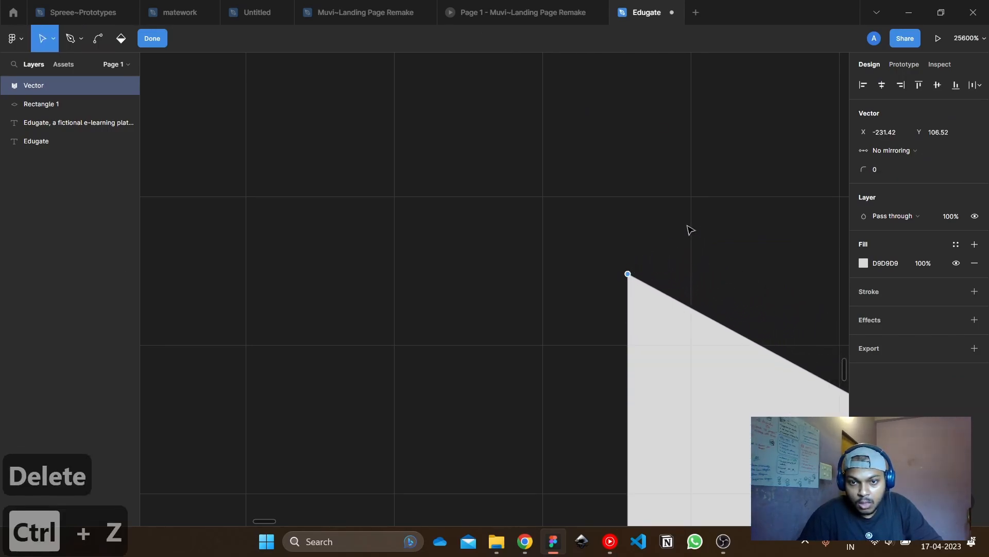
{"action": "double_click", "coordinate": [690, 225]}
{"action": "left_click", "coordinate": [636, 309]}
{"action": "double_click", "coordinate": [663, 330]}
Try rounding the top chevron's upper-left corner with a radius of 3, undo it, and leave point editing
{"action": "left_click_drag", "start_coordinate": [586, 222], "coordinate": [680, 318]}
{"action": "left_click", "coordinate": [899, 169]}
{"action": "type", "text": "3"}
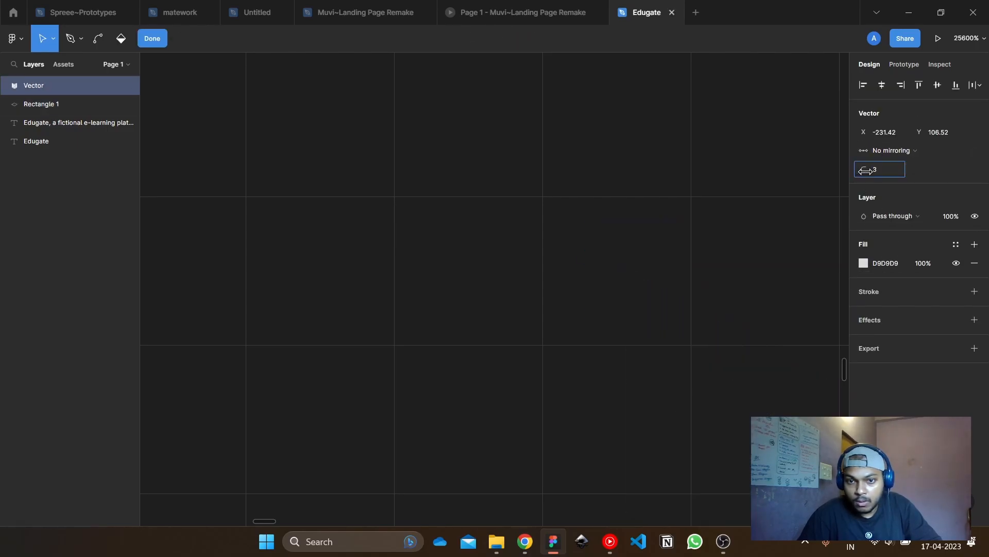
{"action": "key", "text": "Return"}
{"action": "scroll", "coordinate": [592, 208], "scroll_direction": "down", "scroll_amount": 5}
{"action": "key", "text": "ctrl+z"}
{"action": "scroll", "coordinate": [592, 208], "scroll_direction": "down", "scroll_amount": 8}
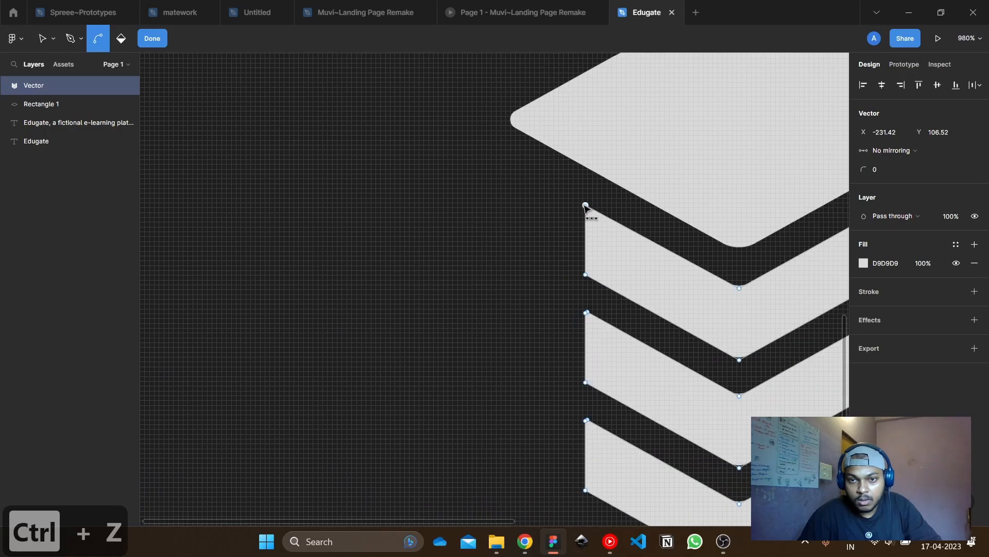
{"action": "key", "text": "Escape"}
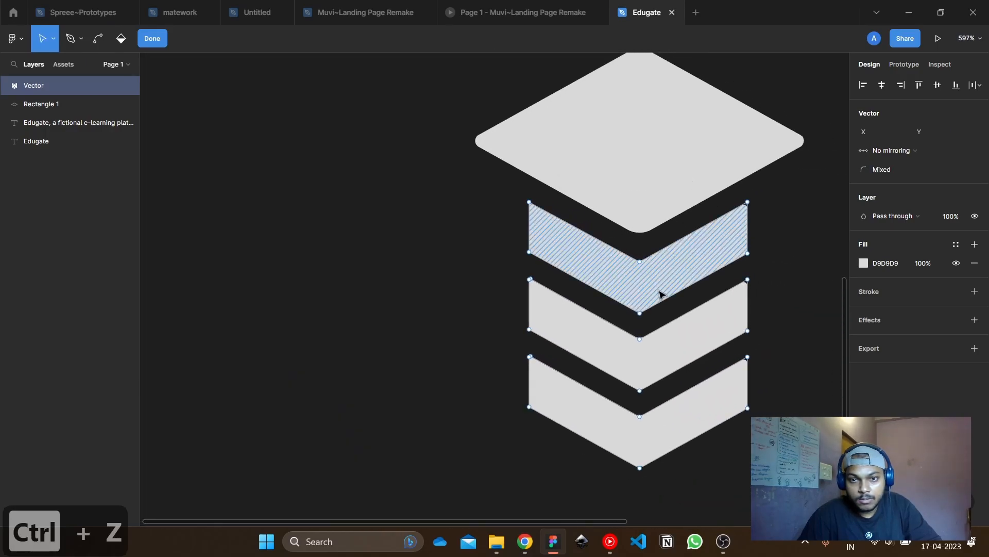
{"action": "key", "text": "Escape"}
{"action": "left_click", "coordinate": [800, 241]}
{"action": "left_click_drag", "start_coordinate": [799, 241], "coordinate": [593, 259]}
{"action": "scroll", "coordinate": [534, 256], "scroll_direction": "down", "scroll_amount": 4}
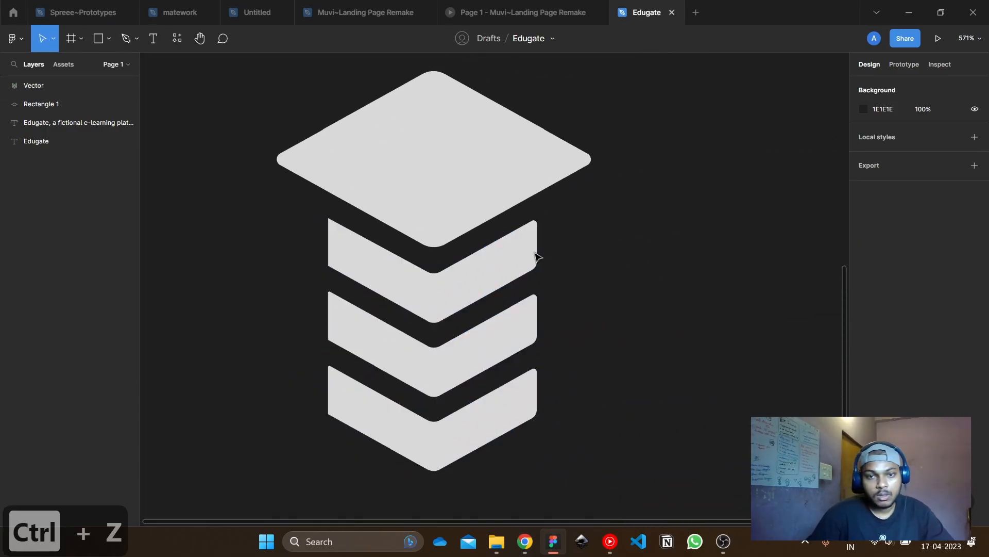
Merge the two close points at the middle chevron's upper-left corner by moving the higher one onto the lower
{"action": "scroll", "coordinate": [471, 325], "scroll_direction": "up", "scroll_amount": 5}
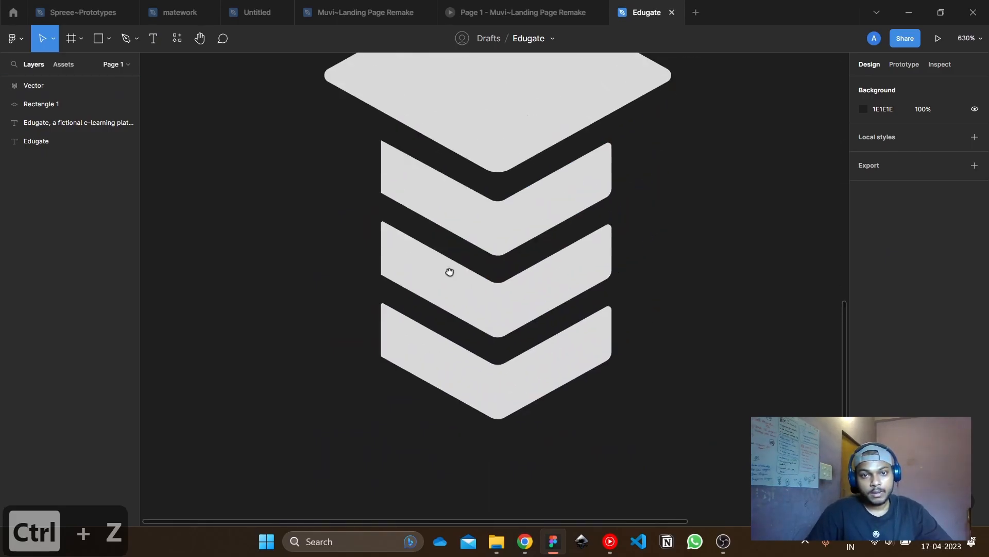
{"action": "double_click", "coordinate": [388, 251]}
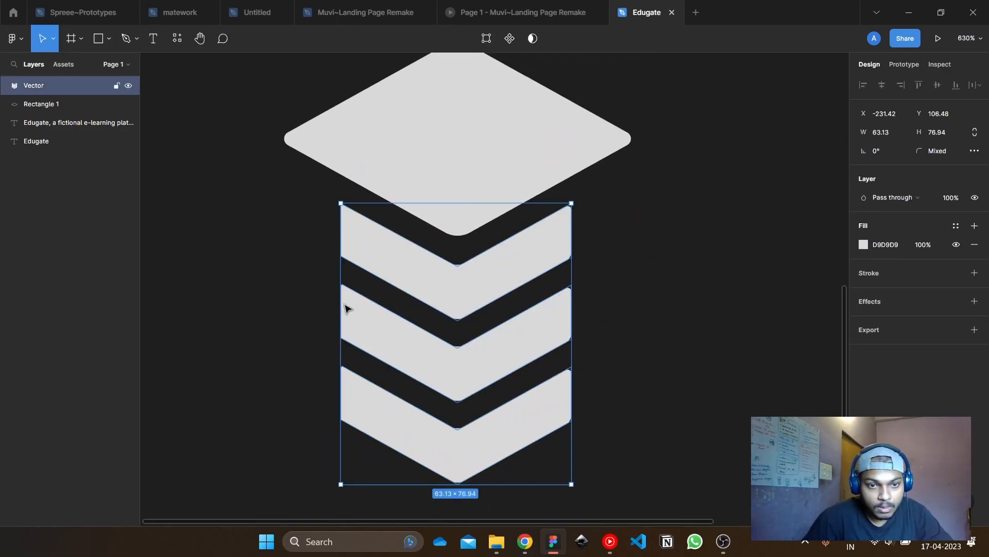
{"action": "scroll", "coordinate": [347, 307], "scroll_direction": "up", "scroll_amount": 4}
{"action": "scroll", "coordinate": [354, 266], "scroll_direction": "up", "scroll_amount": 6}
{"action": "left_click_drag", "start_coordinate": [334, 224], "coordinate": [413, 306]}
{"action": "left_click_drag", "start_coordinate": [412, 249], "coordinate": [400, 256]}
{"action": "scroll", "coordinate": [436, 235], "scroll_direction": "down", "scroll_amount": 6}
{"action": "key", "text": "Escape"}
Merge the two close points at the bottom chevron's upper-left corner by moving the higher one onto the lower
{"action": "scroll", "coordinate": [419, 243], "scroll_direction": "up", "scroll_amount": 3}
{"action": "scroll", "coordinate": [370, 139], "scroll_direction": "up", "scroll_amount": 5}
{"action": "double_click", "coordinate": [386, 175]}
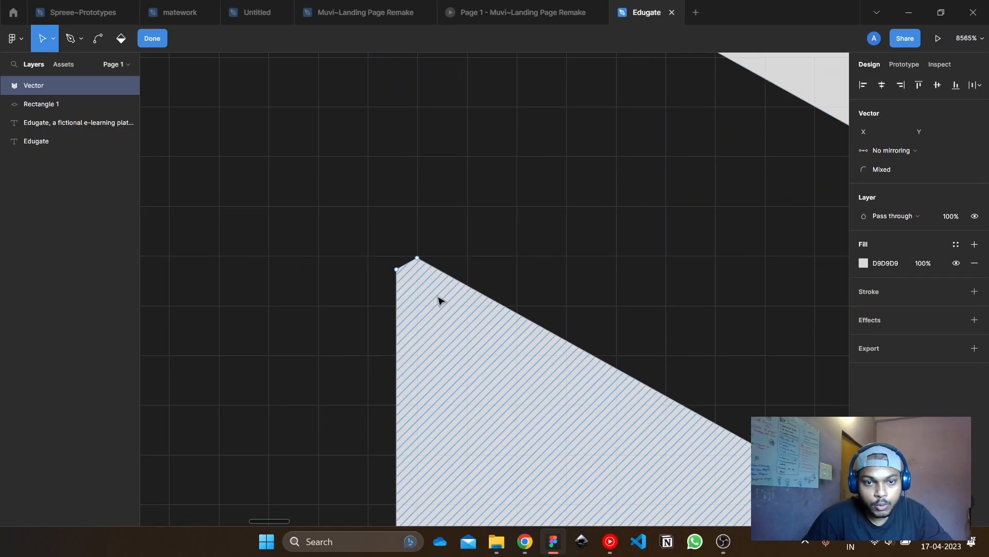
{"action": "left_click_drag", "start_coordinate": [417, 258], "coordinate": [397, 269]}
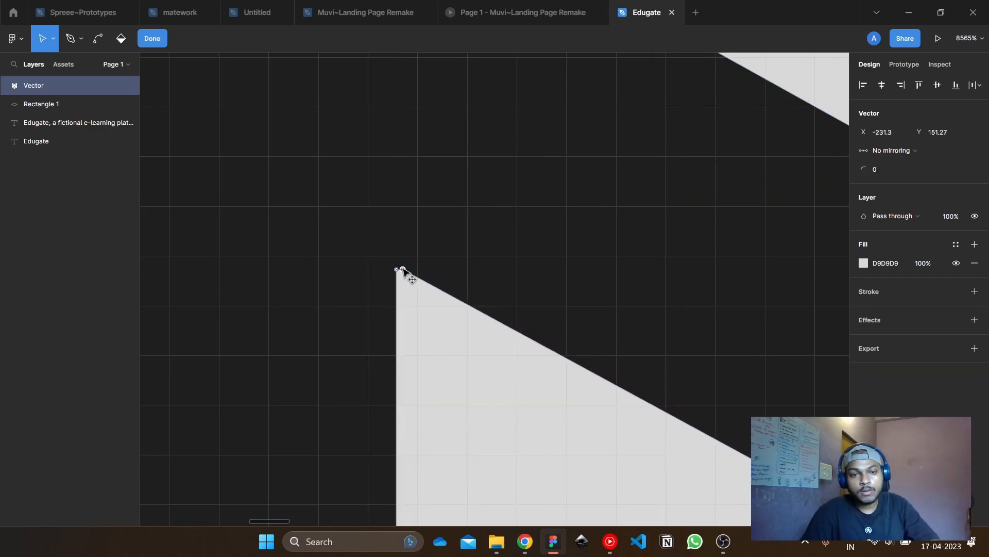
{"action": "key", "text": "Escape"}
{"action": "scroll", "coordinate": [426, 242], "scroll_direction": "down", "scroll_amount": 9}
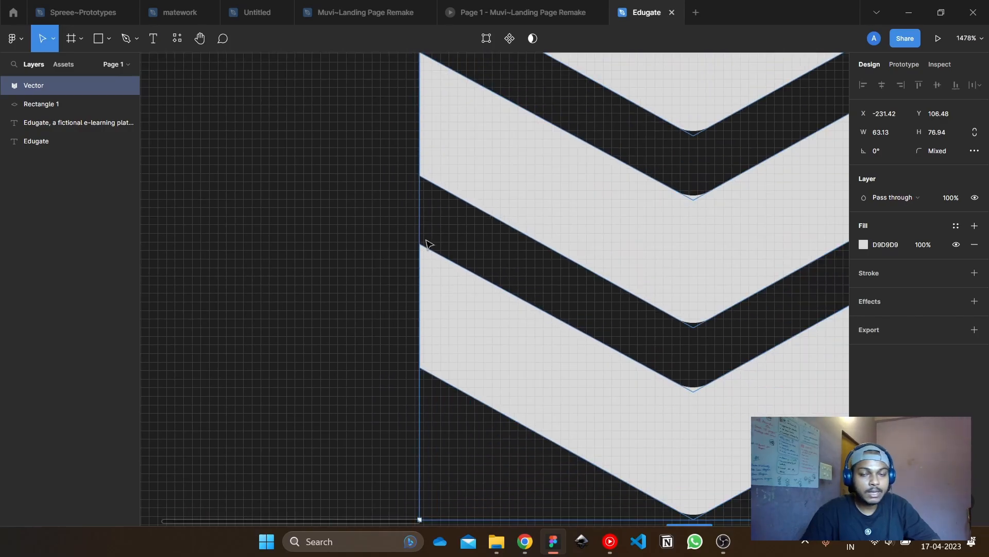
{"action": "key", "text": "Escape"}
{"action": "scroll", "coordinate": [663, 216], "scroll_direction": "up", "scroll_amount": 3}
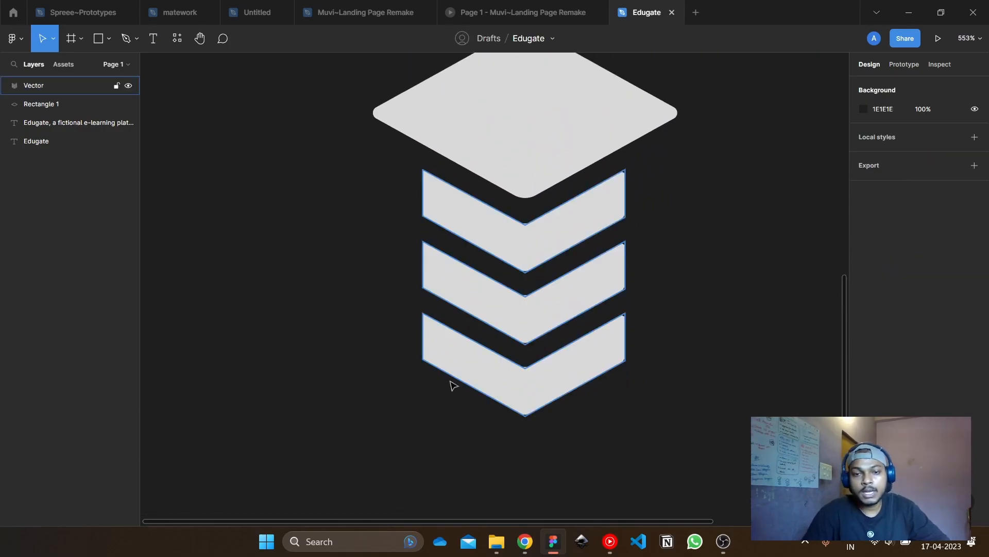
Set the corner radius of the lower-left point on each of the three chevrons to 4
{"action": "double_click", "coordinate": [481, 371]}
{"action": "left_click_drag", "start_coordinate": [433, 408], "coordinate": [402, 328]}
{"action": "left_click_drag", "start_coordinate": [394, 273], "coordinate": [437, 309], "text": "shift"}
{"action": "left_click_drag", "start_coordinate": [446, 241], "coordinate": [446, 241], "text": "shift"}
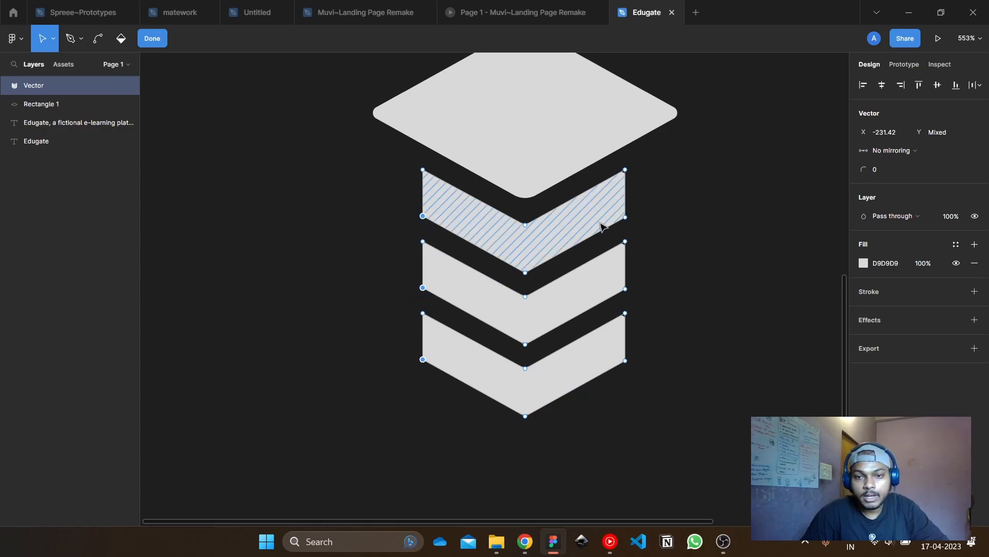
{"action": "left_click_drag", "start_coordinate": [864, 171], "coordinate": [867, 171]}
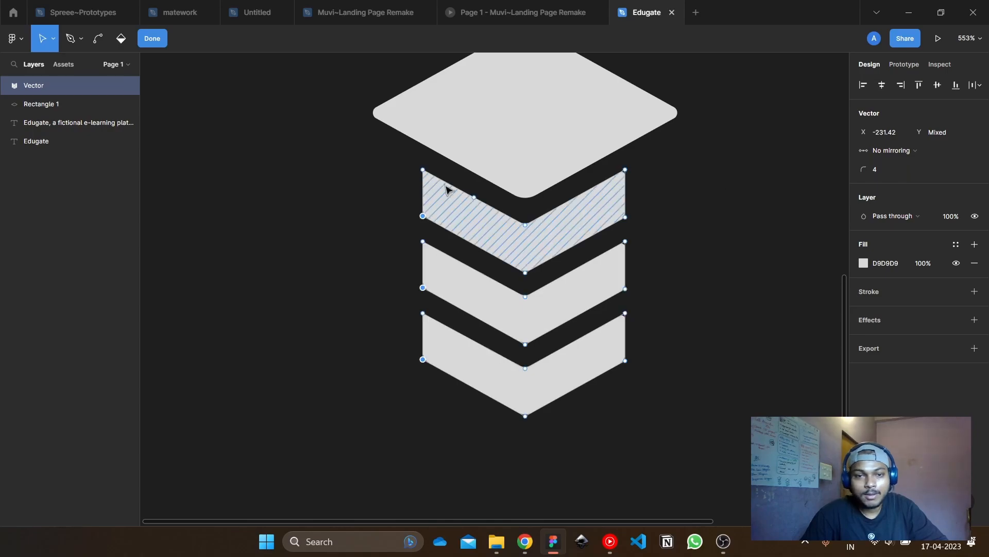
{"action": "key", "text": "Escape"}
{"action": "key", "text": "Escape"}
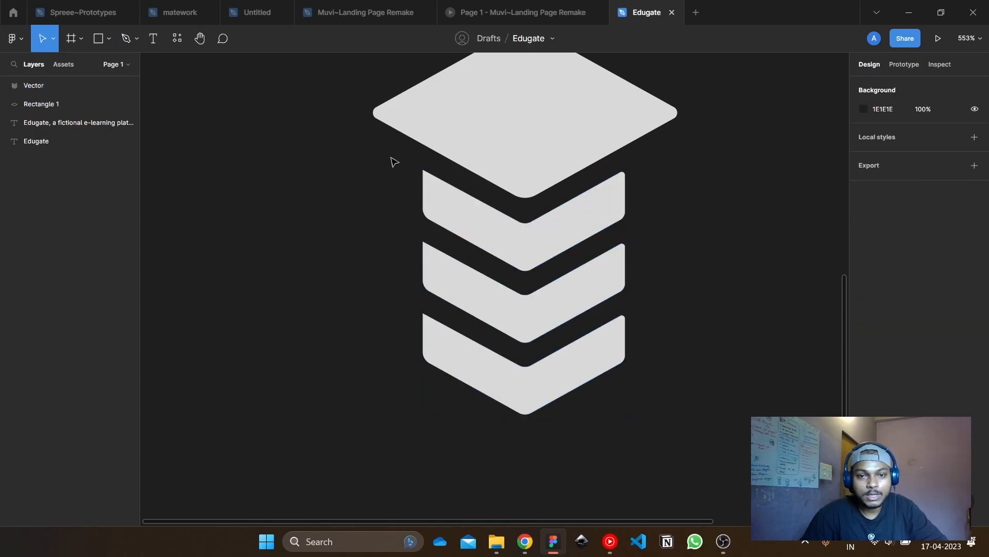
Round the upper-left points of the three chevrons, trying radii of 3 and 2 before settling on 1
{"action": "left_click", "coordinate": [438, 188]}
{"action": "key", "text": "Return"}
{"action": "left_click_drag", "start_coordinate": [439, 178], "coordinate": [439, 180]}
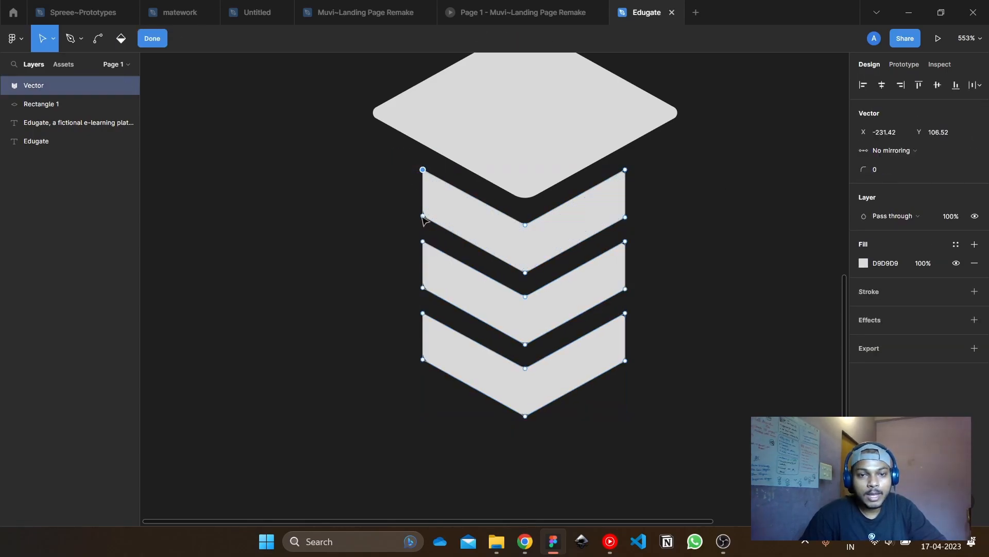
{"action": "left_click_drag", "start_coordinate": [396, 238], "coordinate": [428, 248]}
{"action": "left_click_drag", "start_coordinate": [408, 298], "coordinate": [450, 326]}
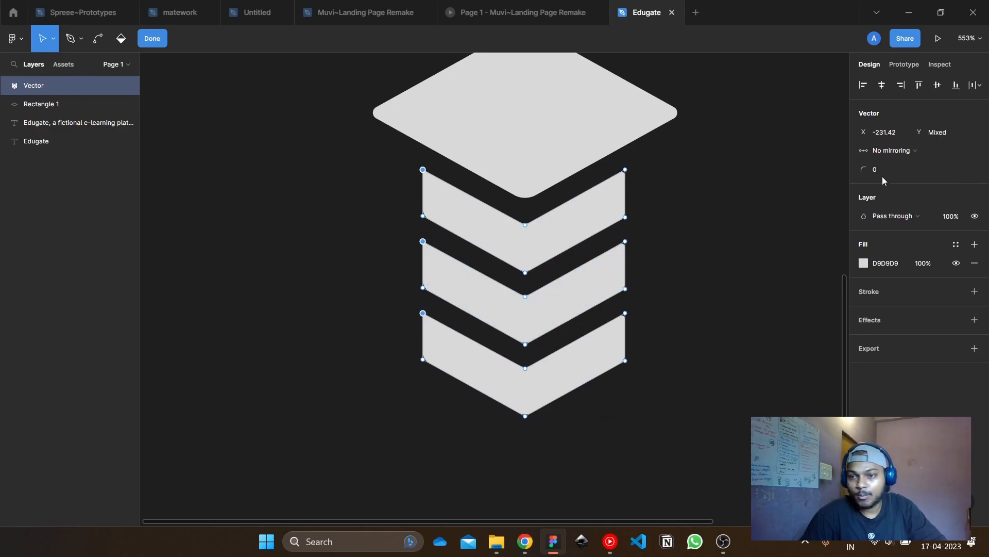
{"action": "type", "text": "3"}
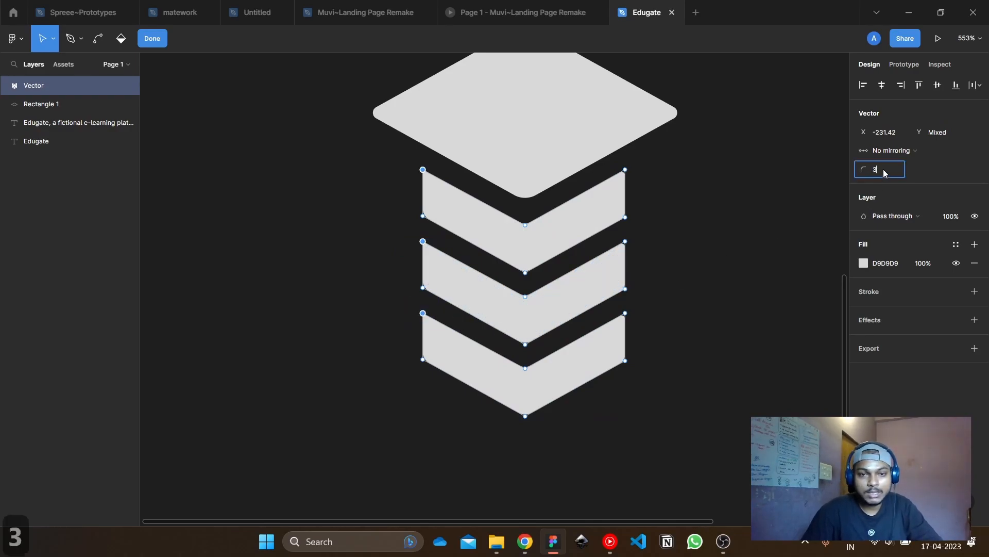
{"action": "key", "text": "Return"}
{"action": "type", "text": "2"}
{"action": "key", "text": "Return"}
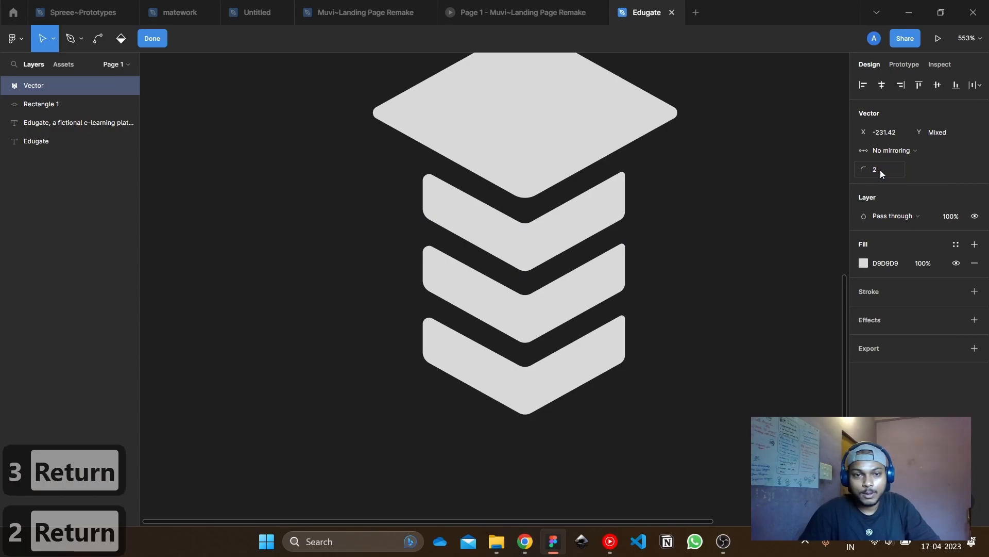
{"action": "key", "text": "Return"}
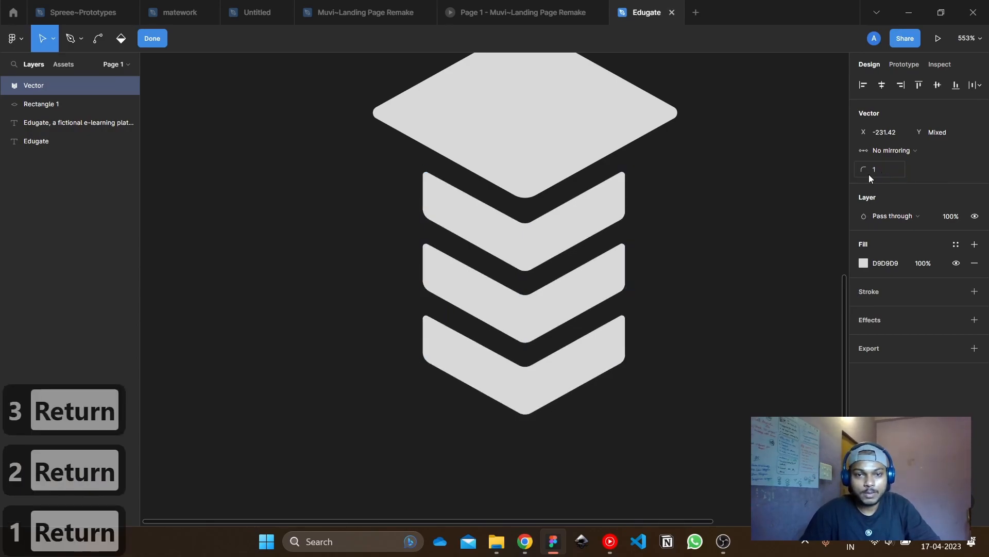
{"action": "left_click", "coordinate": [728, 223]}
Examine the rounded rhombus and chevrons as a whole and up close to judge the icon's proportions
{"action": "scroll", "coordinate": [732, 232], "scroll_direction": "down", "scroll_amount": 5}
{"action": "scroll", "coordinate": [716, 273], "scroll_direction": "right", "scroll_amount": 2}
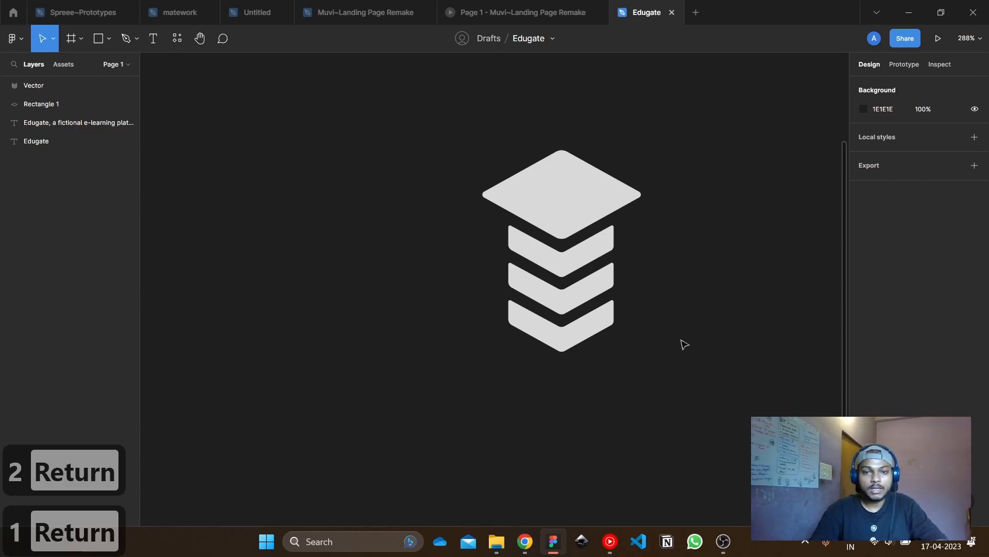
{"action": "scroll", "coordinate": [683, 343], "scroll_direction": "down", "scroll_amount": 3}
{"action": "scroll", "coordinate": [681, 339], "scroll_direction": "up", "scroll_amount": 3}
{"action": "scroll", "coordinate": [674, 330], "scroll_direction": "up", "scroll_amount": 5}
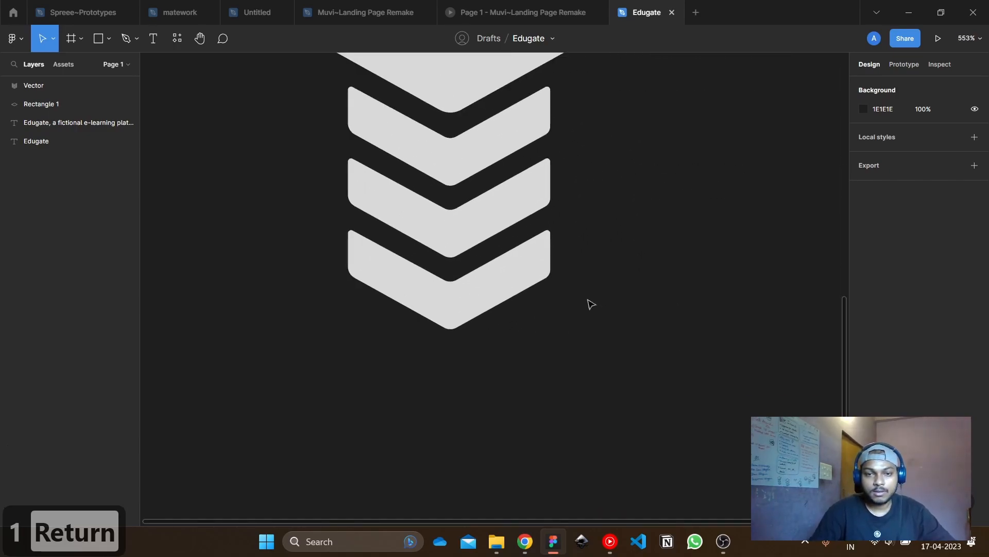
{"action": "left_click_drag", "start_coordinate": [535, 219], "coordinate": [517, 393]}
{"action": "scroll", "coordinate": [517, 287], "scroll_direction": "down", "scroll_amount": 4}
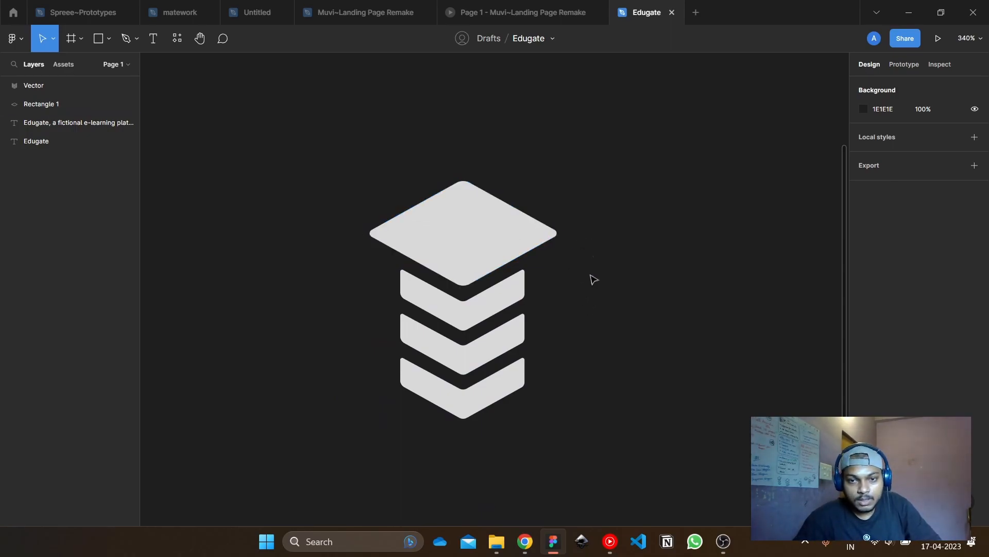
{"action": "scroll", "coordinate": [577, 340], "scroll_direction": "down", "scroll_amount": 1}
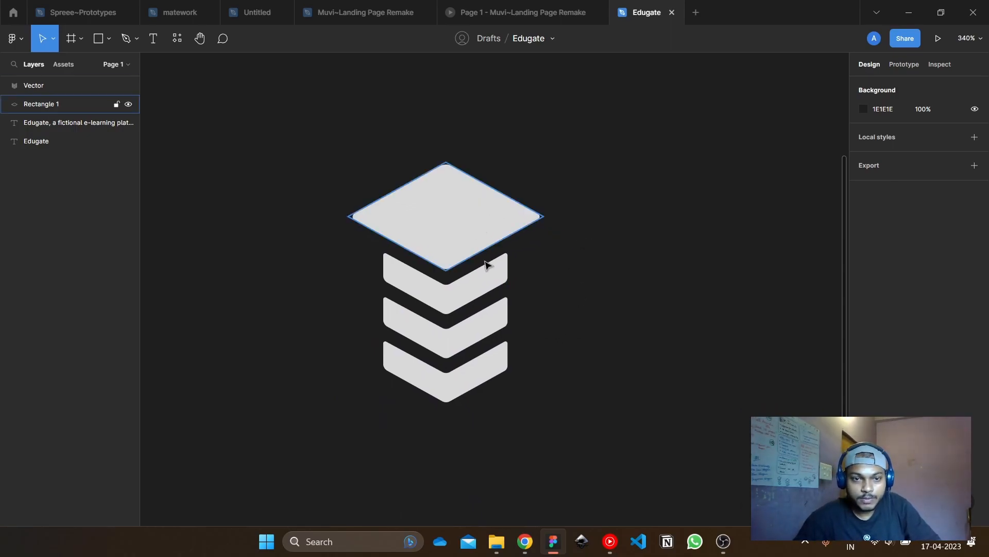
{"action": "left_click", "coordinate": [490, 231]}
{"action": "left_click", "coordinate": [568, 279]}
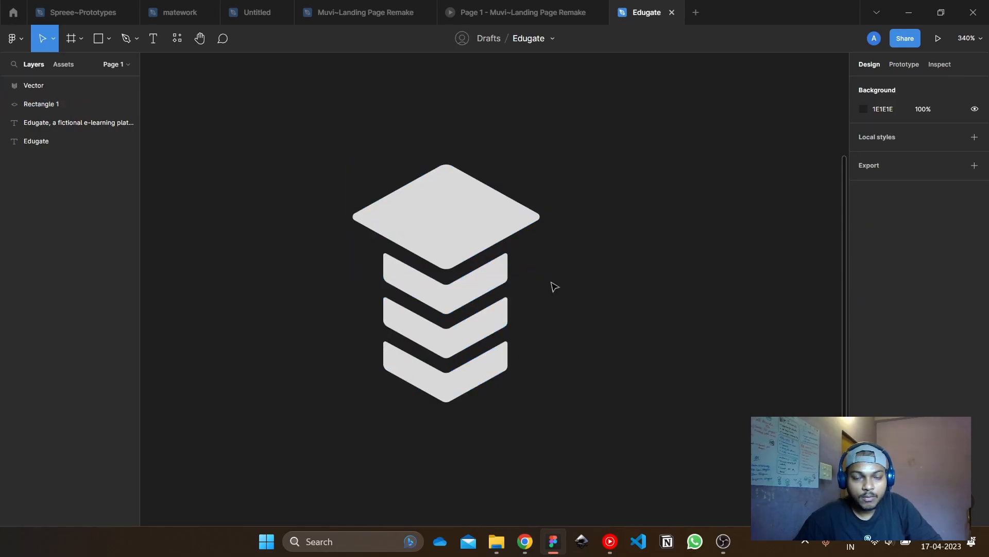
{"action": "scroll", "coordinate": [428, 294], "scroll_direction": "up", "scroll_amount": 3}
{"action": "left_click", "coordinate": [470, 304]}
{"action": "left_click", "coordinate": [488, 168], "text": "shift"}
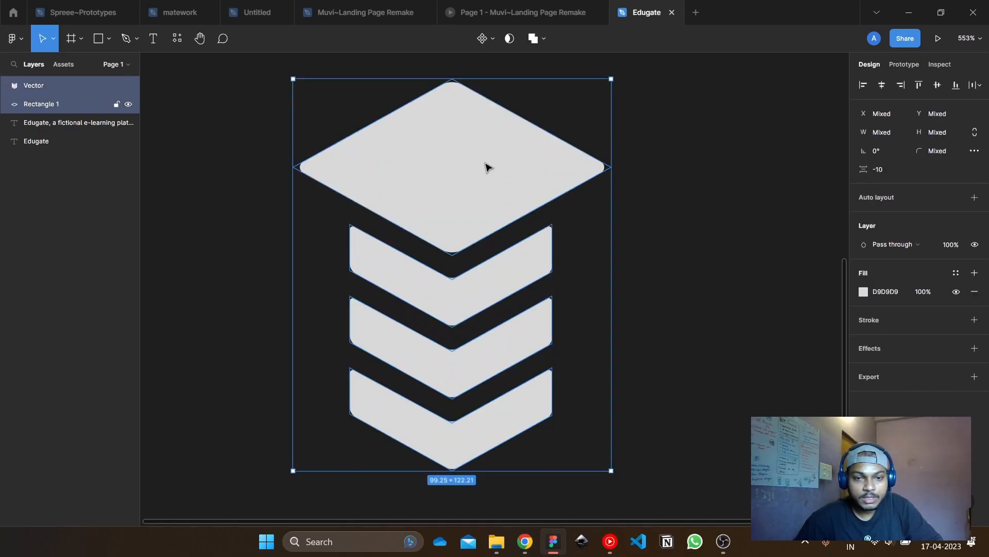
{"action": "left_click", "coordinate": [729, 176]}
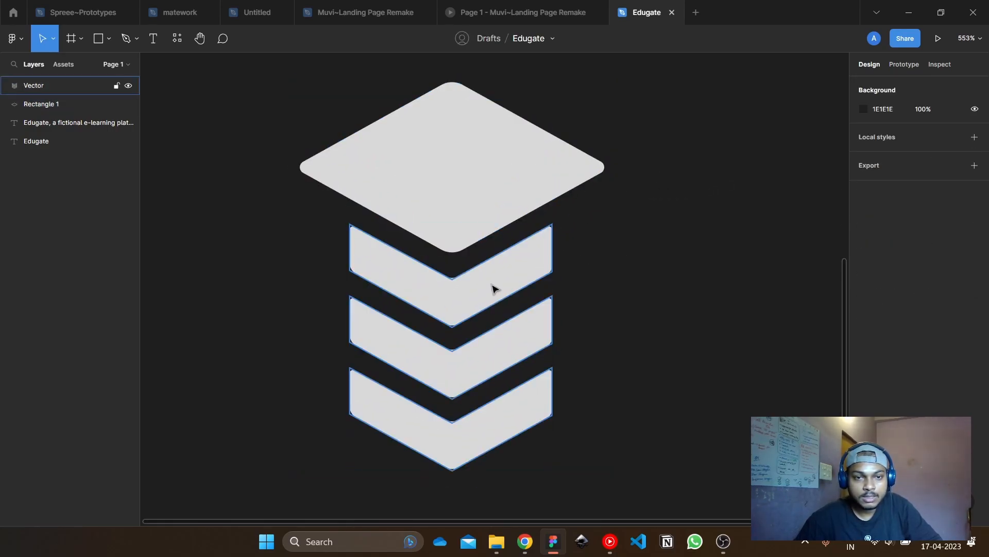
Draw a narrow vertical rectangle about 2 wide and 39 high just outside the chevrons' left edge, beneath the rhombus's left corner
{"action": "scroll", "coordinate": [487, 287], "scroll_direction": "left", "scroll_amount": 3}
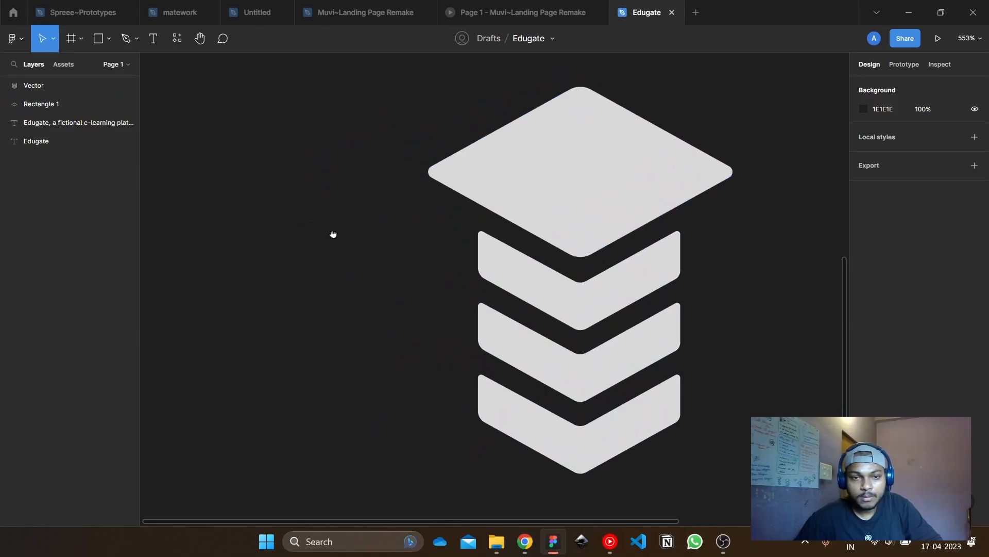
{"action": "scroll", "coordinate": [378, 172], "scroll_direction": "up", "scroll_amount": 5}
{"action": "scroll", "coordinate": [297, 151], "scroll_direction": "right", "scroll_amount": 2}
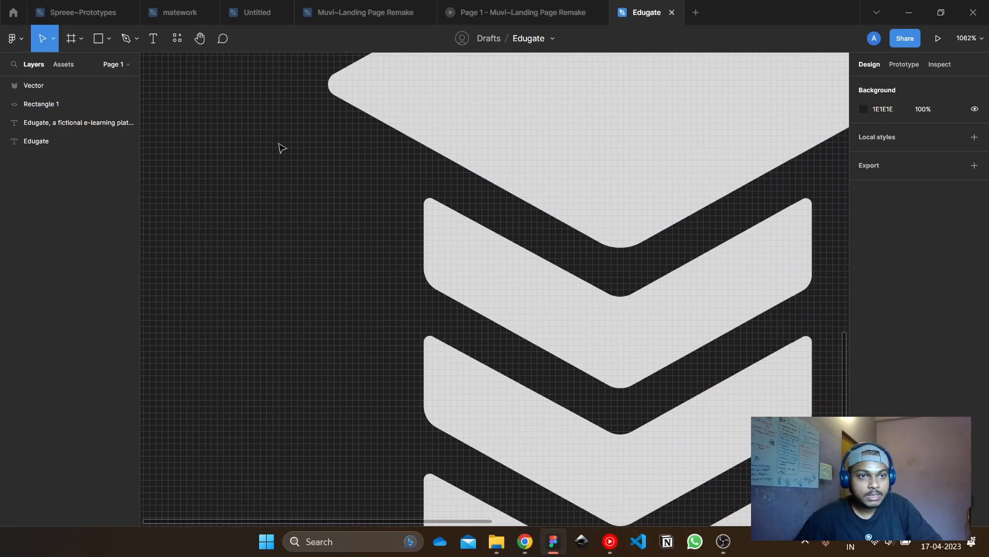
{"action": "left_click_drag", "start_coordinate": [238, 92], "coordinate": [250, 409]}
{"action": "mouse_move", "coordinate": [249, 332]}
{"action": "left_mouse_down"}
{"action": "mouse_move", "coordinate": [369, 369]}
{"action": "mouse_move", "coordinate": [364, 409]}
{"action": "mouse_move", "coordinate": [373, 414]}
{"action": "mouse_move", "coordinate": [375, 307]}
{"action": "mouse_move", "coordinate": [373, 445]}
{"action": "mouse_move", "coordinate": [372, 411]}
{"action": "left_mouse_up"}
{"action": "left_click_drag", "start_coordinate": [368, 486], "coordinate": [373, 405]}
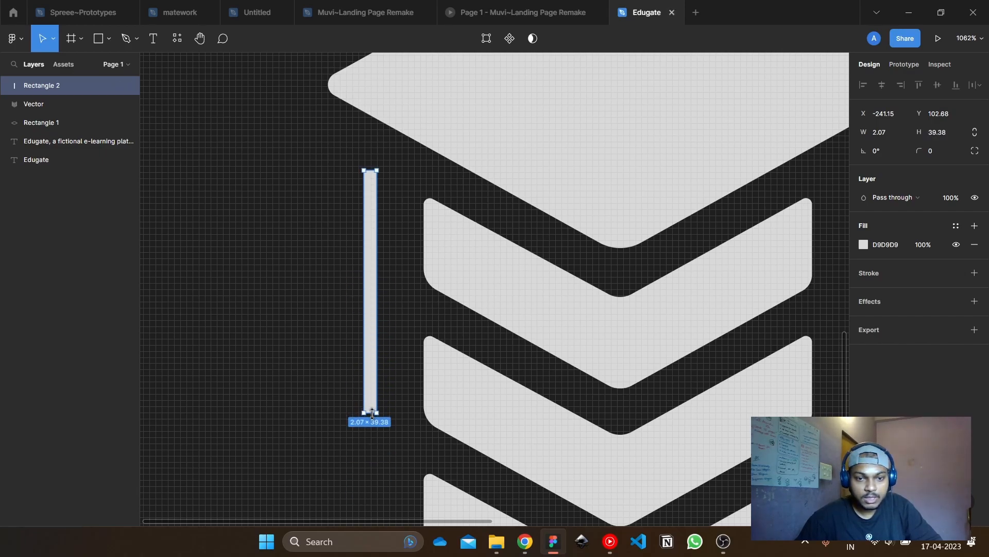
{"action": "left_click_drag", "start_coordinate": [431, 285], "coordinate": [513, 215]}
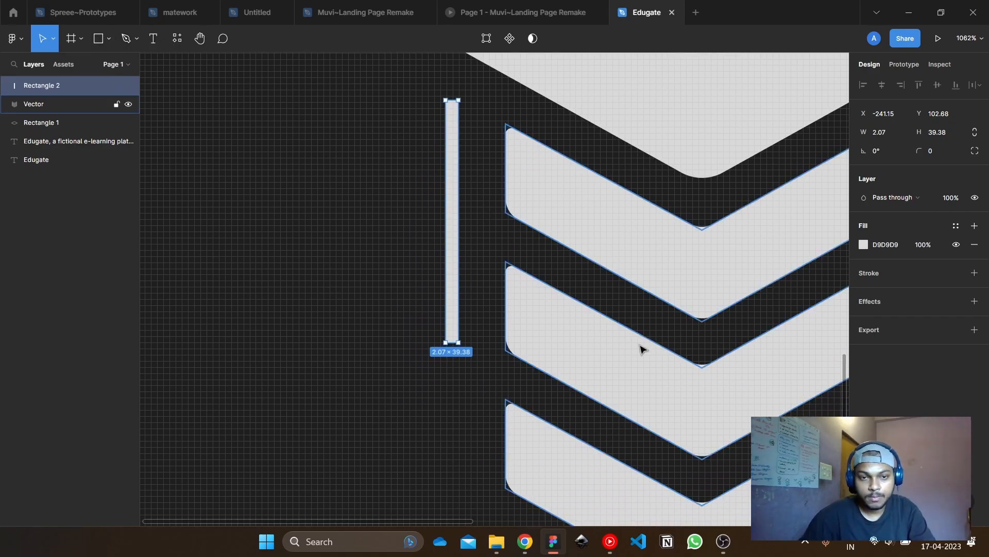
Draw a slanted guide line across the bar's lower end, copy it to the top chevron's upper edge and set the copy's angle to about 151.4°
{"action": "key", "text": "l"}
{"action": "mouse_move", "coordinate": [552, 377]}
{"action": "left_mouse_down"}
{"action": "mouse_move", "coordinate": [365, 276]}
{"action": "mouse_move", "coordinate": [349, 253]}
{"action": "left_mouse_up"}
{"action": "key", "text": "ctrl+d"}
{"action": "left_click_drag", "start_coordinate": [443, 311], "coordinate": [472, 100]}
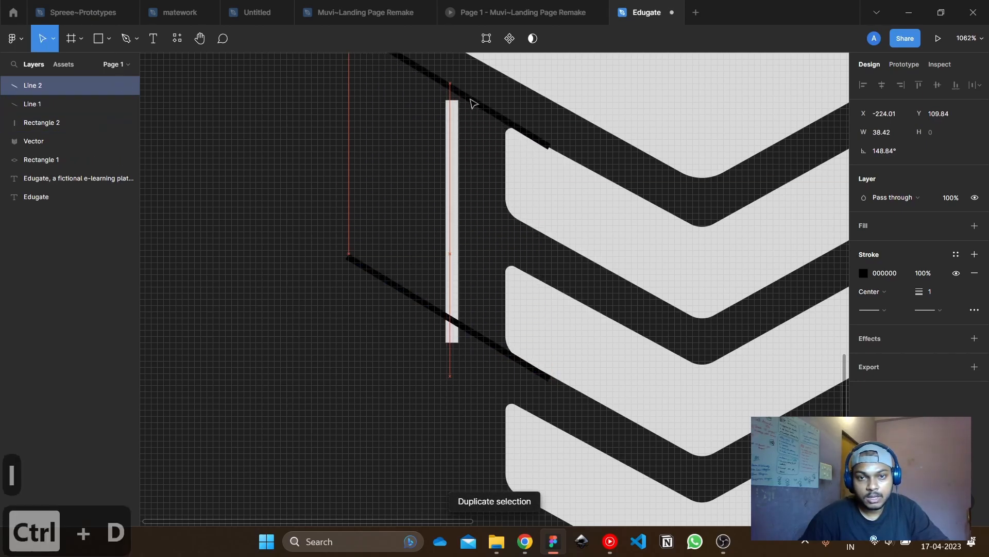
{"action": "scroll", "coordinate": [474, 104], "scroll_direction": "up", "scroll_amount": 5}
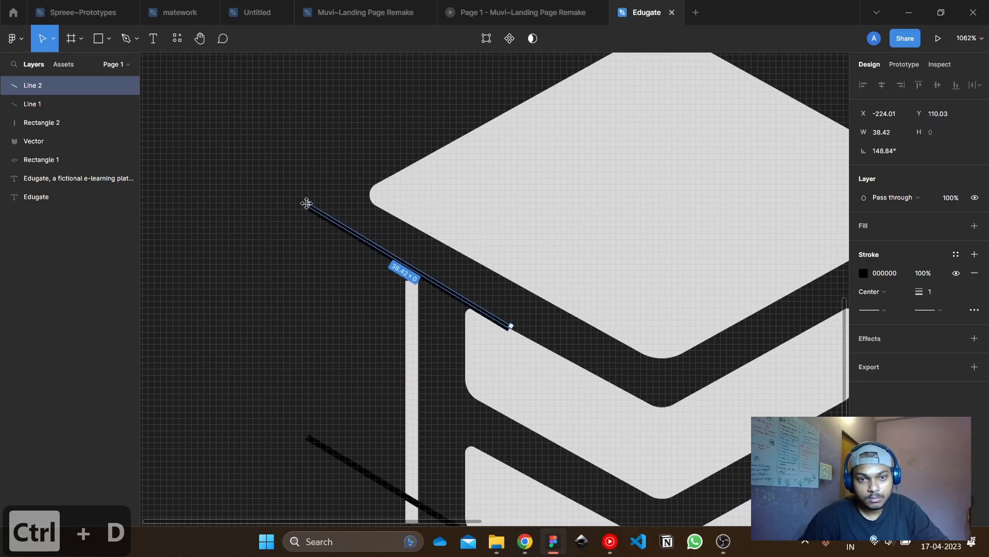
{"action": "left_click_drag", "start_coordinate": [308, 207], "coordinate": [304, 212]}
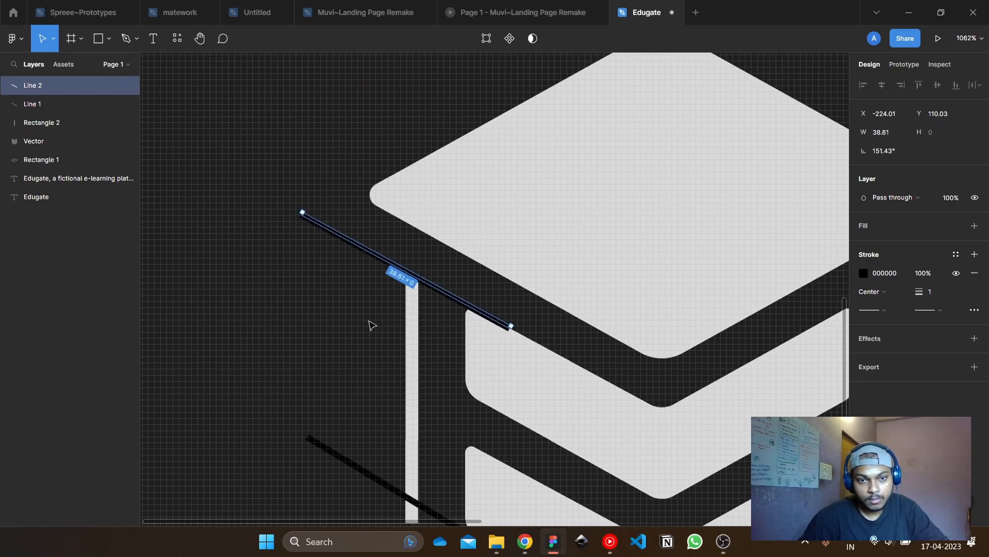
Replace the lower guide line with a duplicate of the upper one, laid across the bar's bottom end
{"action": "scroll", "coordinate": [382, 350], "scroll_direction": "down", "scroll_amount": 3}
{"action": "left_click", "coordinate": [397, 356]}
{"action": "key", "text": "Delete"}
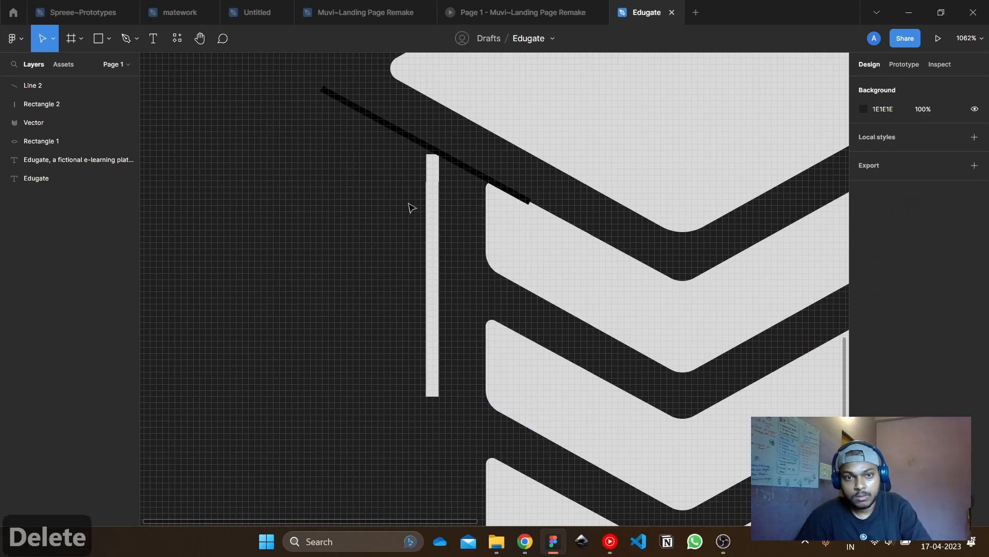
{"action": "left_click", "coordinate": [417, 138]}
{"action": "key", "text": "ctrl+d"}
{"action": "left_click_drag", "start_coordinate": [417, 140], "coordinate": [397, 358]}
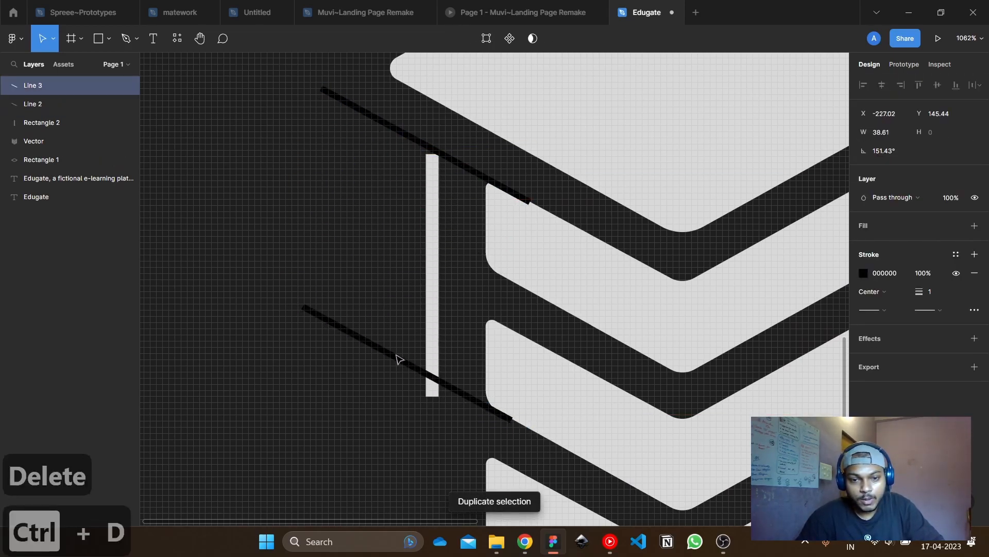
Slant the bar's top end along the upper guide by raising its upper-left point to Y 101.68
{"action": "left_click", "coordinate": [434, 186]}
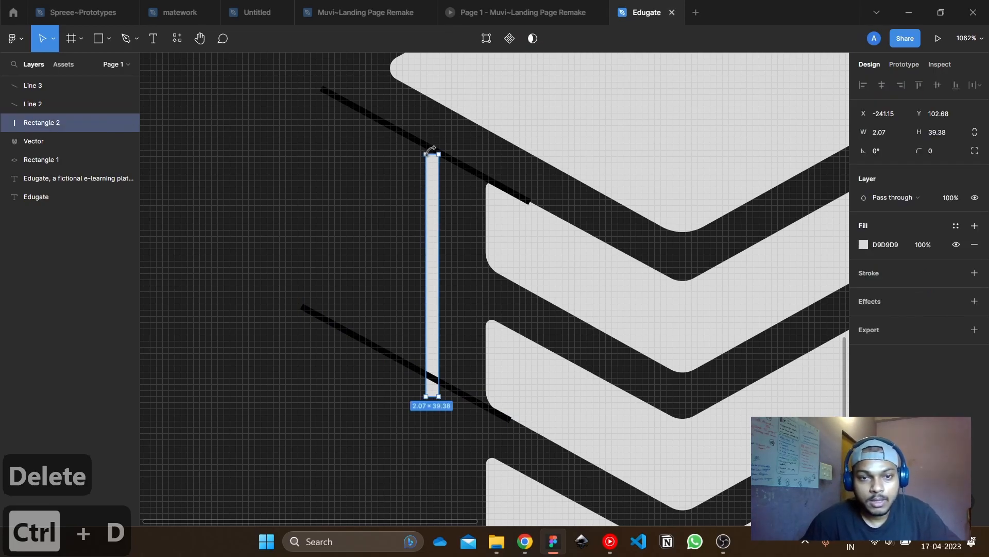
{"action": "scroll", "coordinate": [431, 149], "scroll_direction": "up", "scroll_amount": 6}
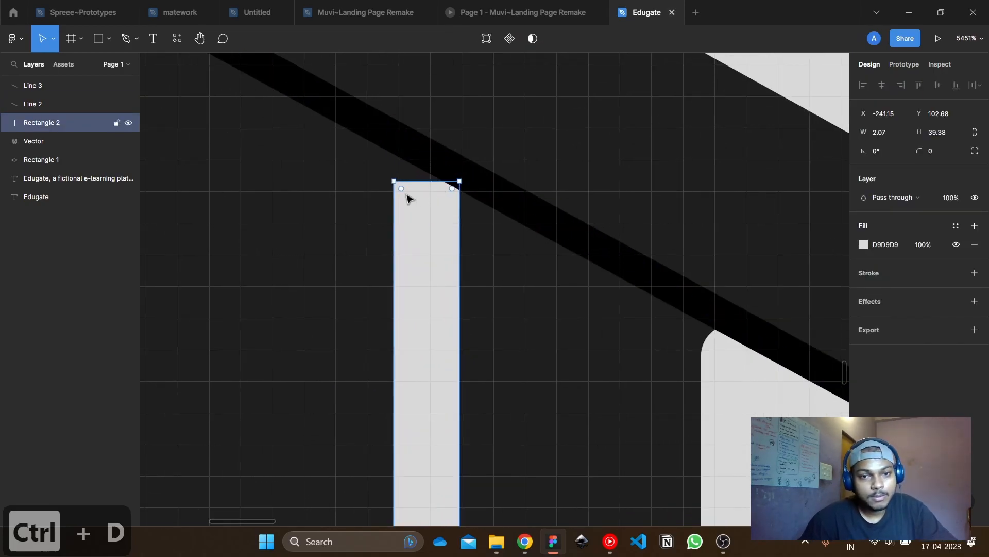
{"action": "double_click", "coordinate": [424, 265]}
{"action": "left_click_drag", "start_coordinate": [370, 164], "coordinate": [411, 216]}
{"action": "key", "text": "Up"}
{"action": "key", "text": "Up"}
{"action": "key", "text": "Up"}
{"action": "key", "text": "Down"}
{"action": "key", "text": "Down"}
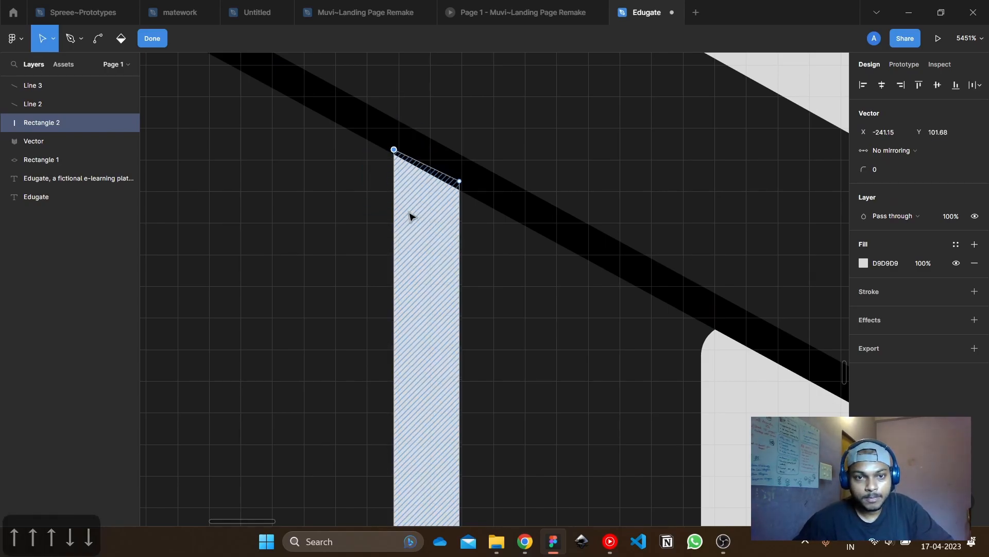
{"action": "key", "text": "Up"}
{"action": "key", "text": "Down"}
{"action": "scroll", "coordinate": [432, 183], "scroll_direction": "down", "scroll_amount": 6, "text": "ctrl"}
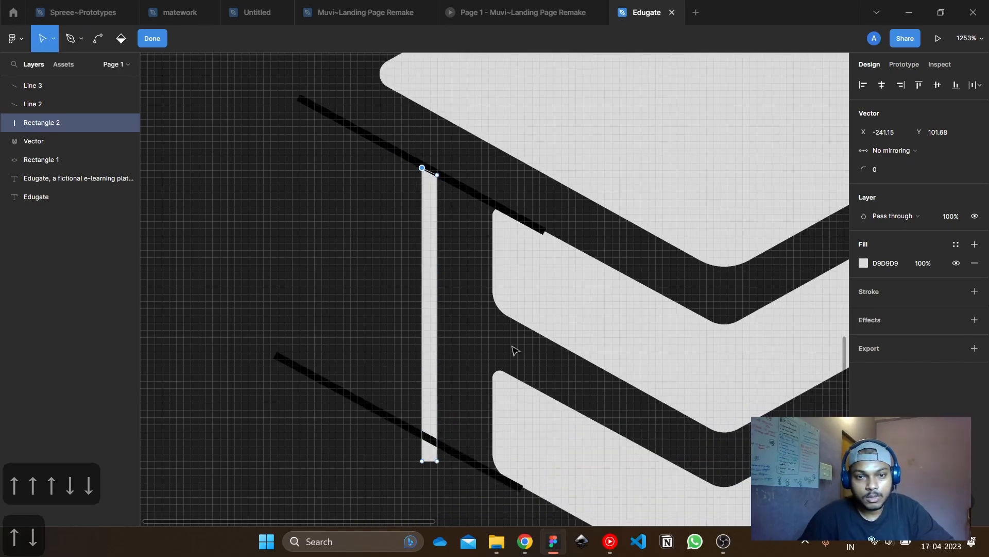
Raise the bar's two bottom points to Y 140.05, and its lower-left point 1 further to slant the end along the lower guide
{"action": "left_click_drag", "start_coordinate": [460, 437], "coordinate": [402, 384]}
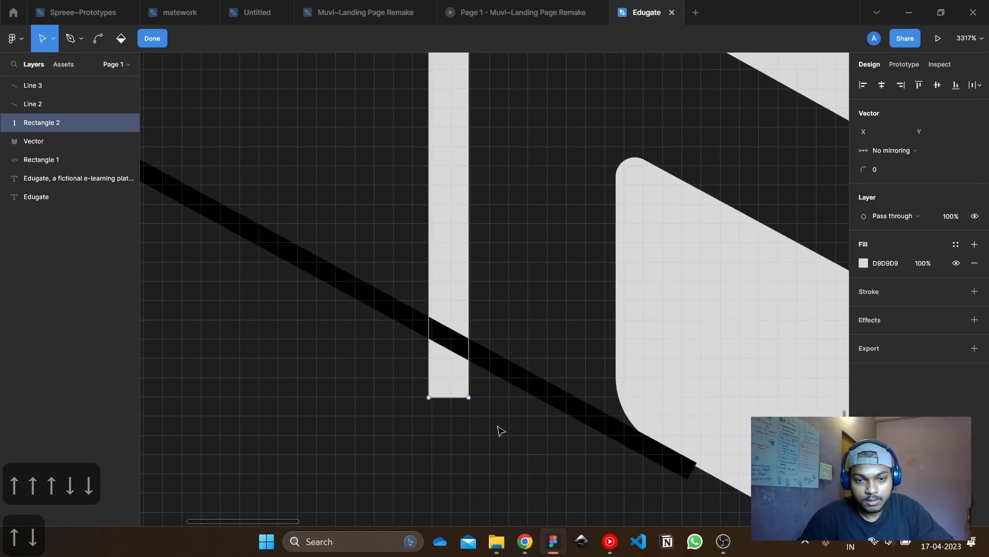
{"action": "left_click_drag", "start_coordinate": [501, 431], "coordinate": [402, 389]}
{"action": "key", "text": "Up"}
{"action": "key", "text": "Up"}
{"action": "key", "text": "Up"}
{"action": "key", "text": "Down"}
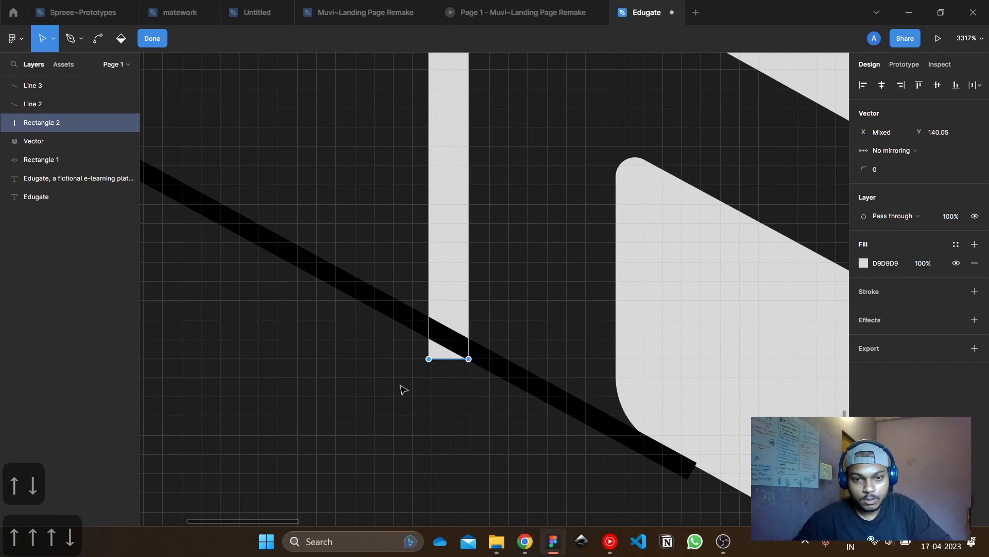
{"action": "scroll", "coordinate": [402, 388], "scroll_direction": "up", "scroll_amount": 1}
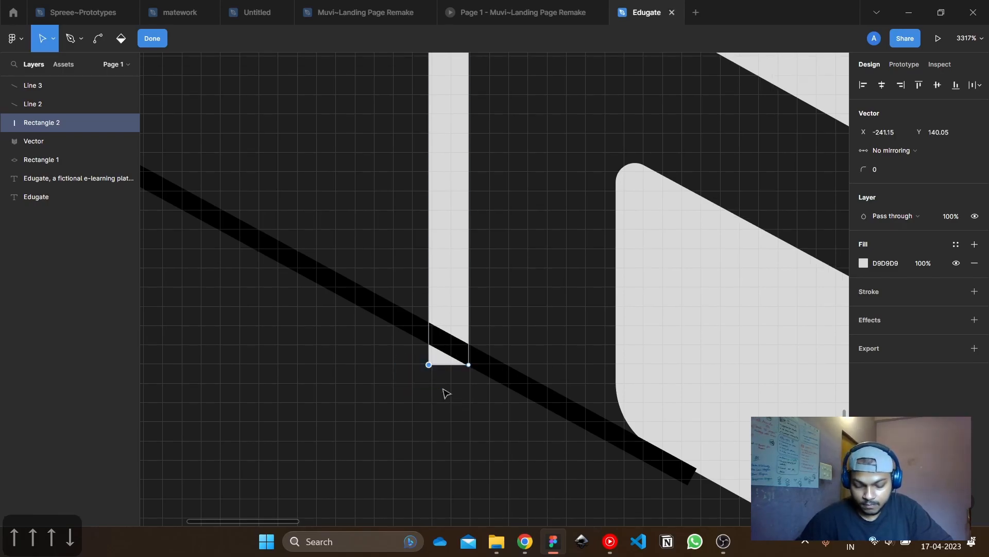
{"action": "key", "text": "Up"}
{"action": "double_click", "coordinate": [526, 299]}
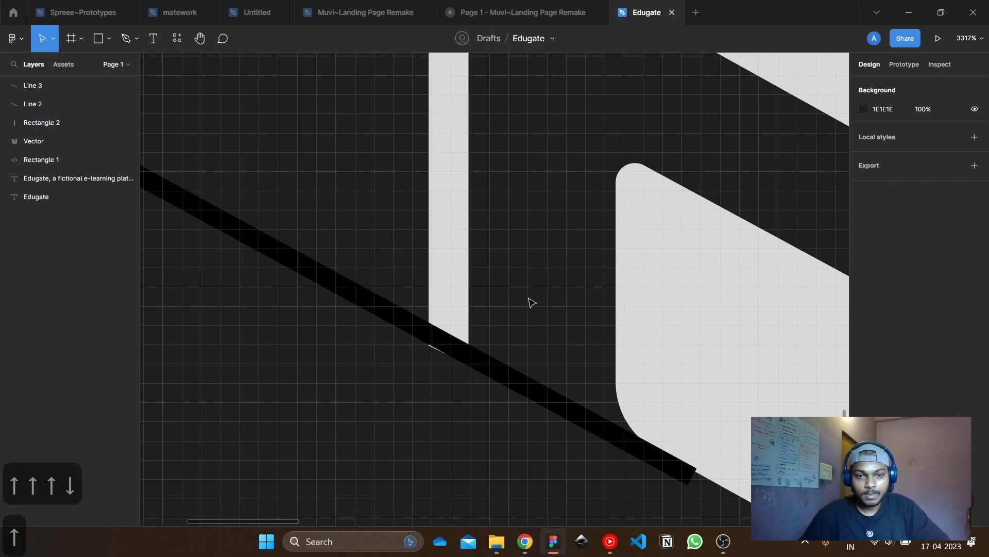
Delete both black guide lines crossing the bar's ends
{"action": "scroll", "coordinate": [526, 299], "scroll_direction": "down", "scroll_amount": 3}
{"action": "left_click", "coordinate": [524, 330]}
{"action": "scroll", "coordinate": [536, 218], "scroll_direction": "up", "scroll_amount": 2}
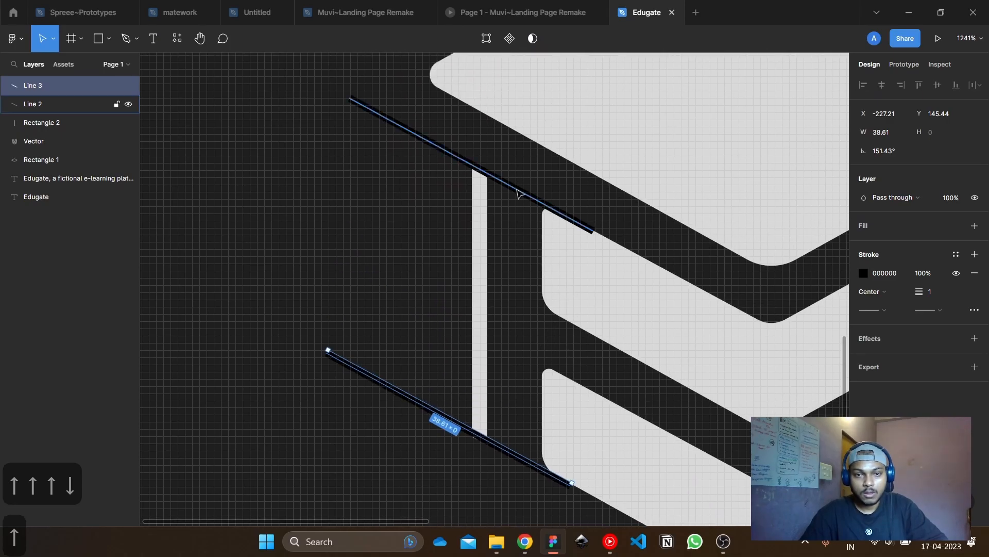
{"action": "left_click", "coordinate": [521, 186], "text": "shift"}
{"action": "key", "text": "Delete"}
{"action": "scroll", "coordinate": [518, 194], "scroll_direction": "down", "scroll_amount": 5}
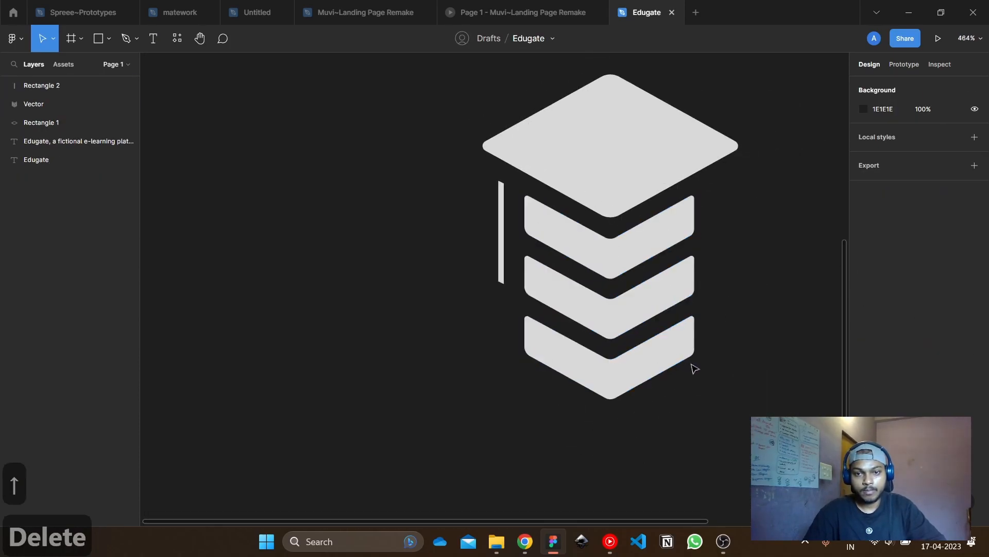
Try moving the narrow bar up by 10, undo the move and delete the bar
{"action": "scroll", "coordinate": [505, 212], "scroll_direction": "up", "scroll_amount": 3}
{"action": "left_click", "coordinate": [499, 195]}
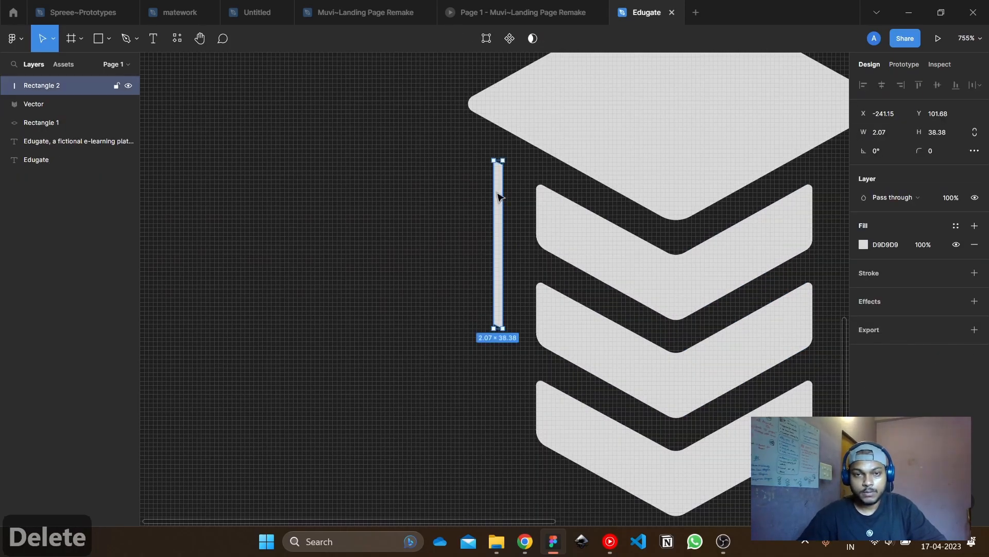
{"action": "key", "text": "shift+Up"}
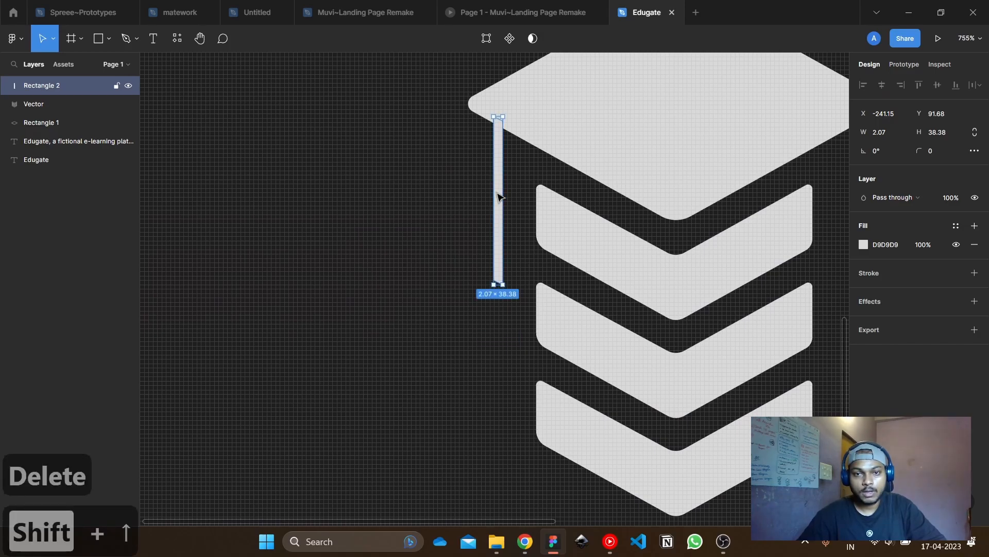
{"action": "key", "text": "ctrl+z"}
{"action": "scroll", "coordinate": [579, 150], "scroll_direction": "right", "scroll_amount": 5}
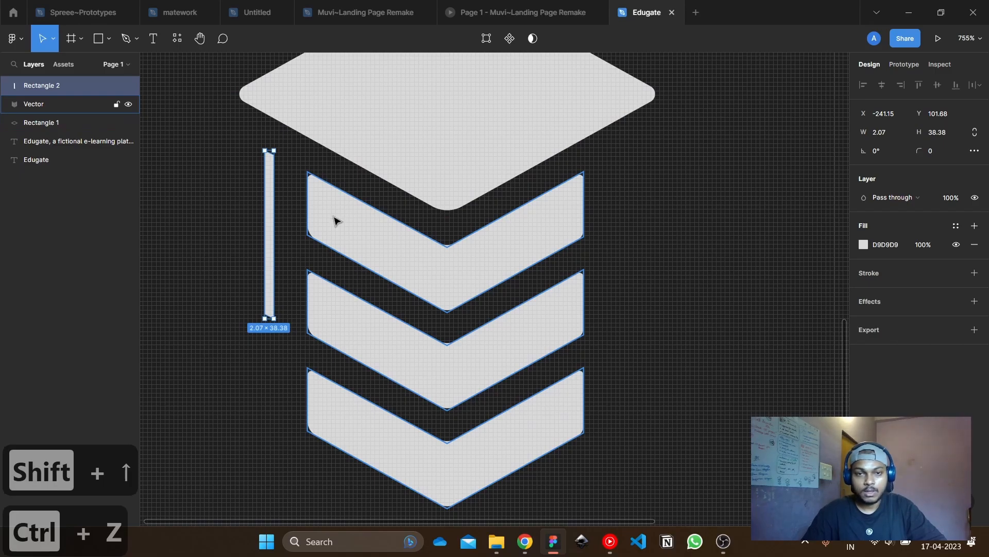
{"action": "key", "text": "Delete"}
{"action": "scroll", "coordinate": [655, 206], "scroll_direction": "down", "scroll_amount": 5}
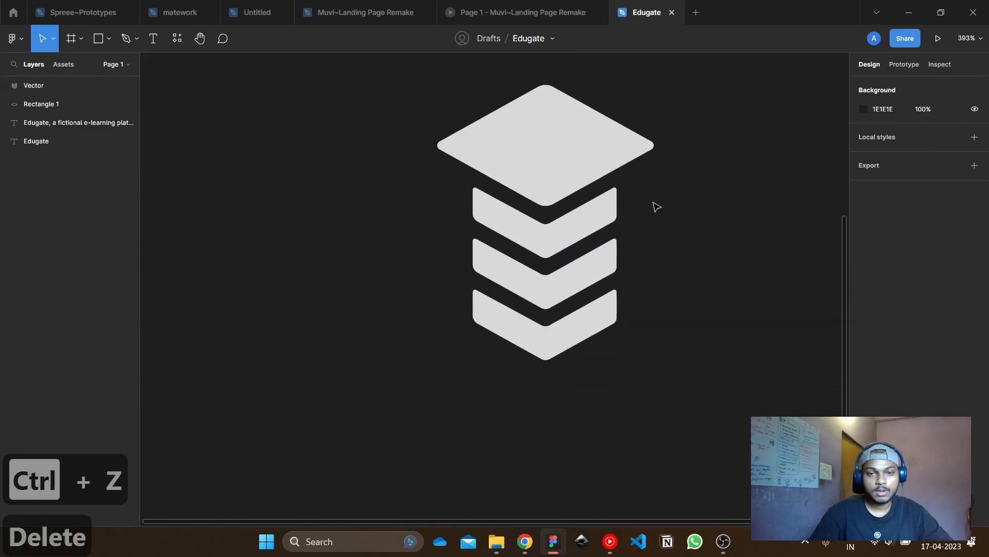
{"action": "scroll", "coordinate": [514, 208], "scroll_direction": "right", "scroll_amount": 4}
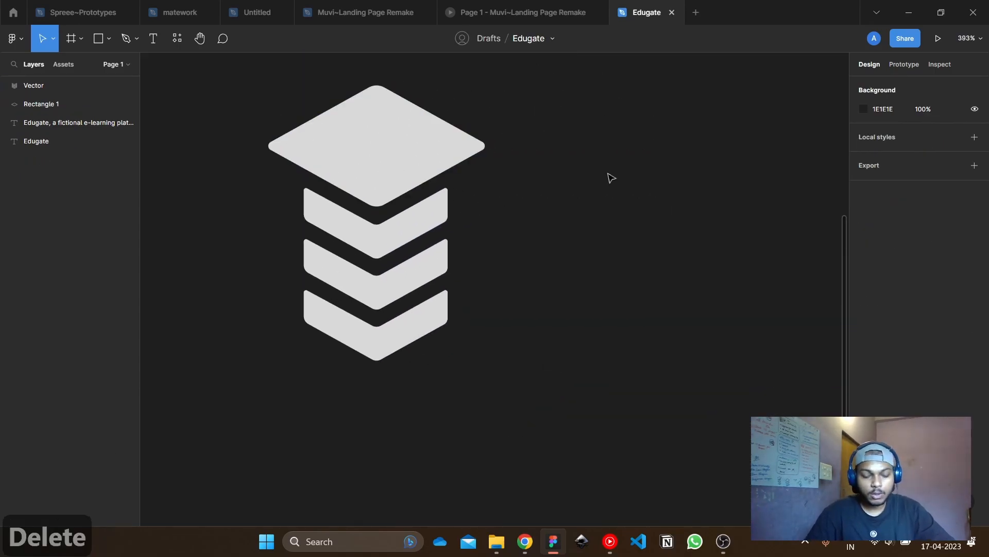
{"action": "key", "text": "f"}
{"action": "left_click_drag", "start_coordinate": [547, 101], "coordinate": [609, 162]}
{"action": "left_click", "coordinate": [678, 150]}
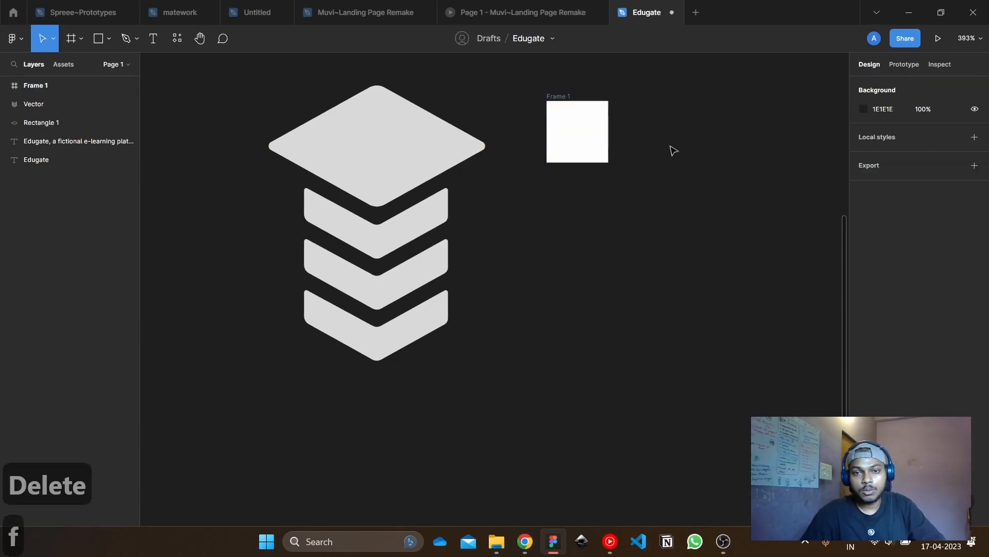
{"action": "left_click", "coordinate": [560, 135]}
{"action": "key", "text": "Delete"}
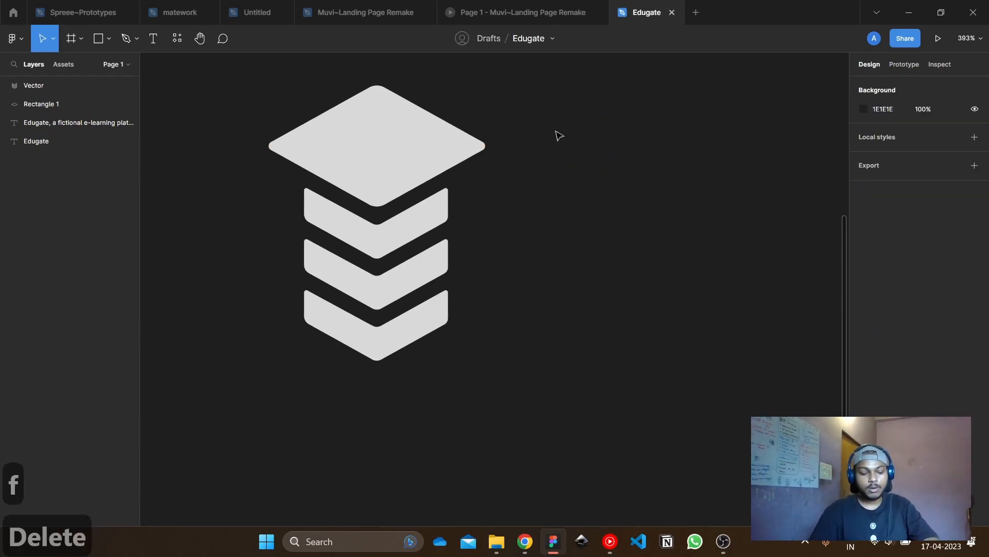
Draw a circle about 24 in diameter to the right of the rhombus and place a duplicate directly below it
{"action": "key", "text": "e"}
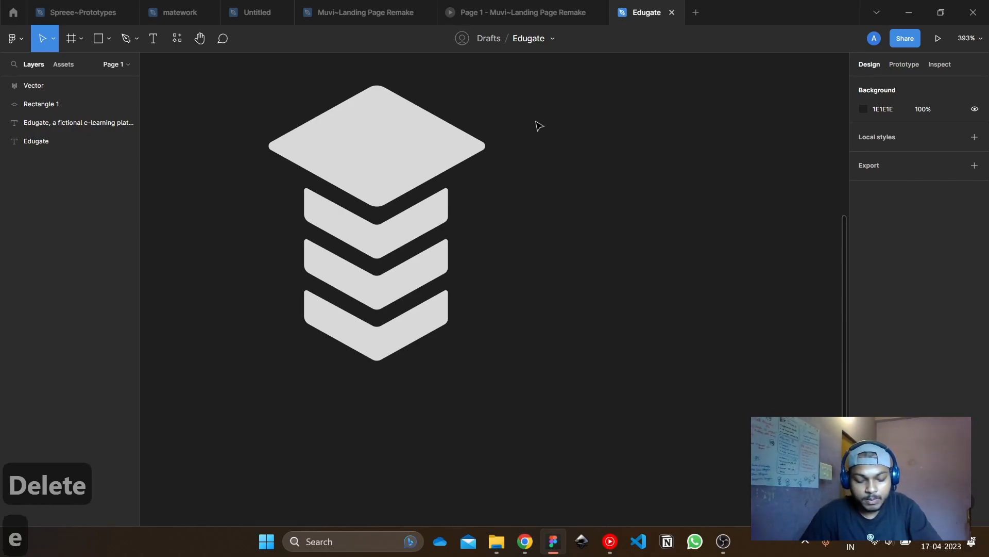
{"action": "key", "text": "o"}
{"action": "left_click_drag", "start_coordinate": [542, 120], "coordinate": [587, 214]}
{"action": "left_click", "coordinate": [649, 155]}
{"action": "left_click", "coordinate": [571, 150]}
{"action": "key", "text": "ctrl+d"}
{"action": "left_click", "coordinate": [576, 153]}
{"action": "left_click", "coordinate": [415, 144]}
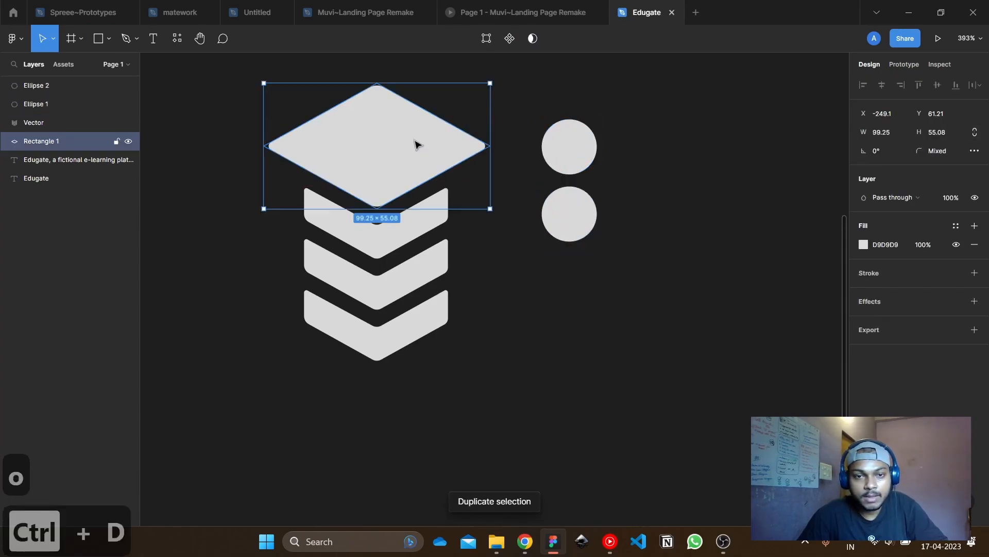
{"action": "left_click", "coordinate": [422, 227], "text": "shift"}
{"action": "left_click", "coordinate": [720, 196]}
{"action": "left_click", "coordinate": [422, 227]}
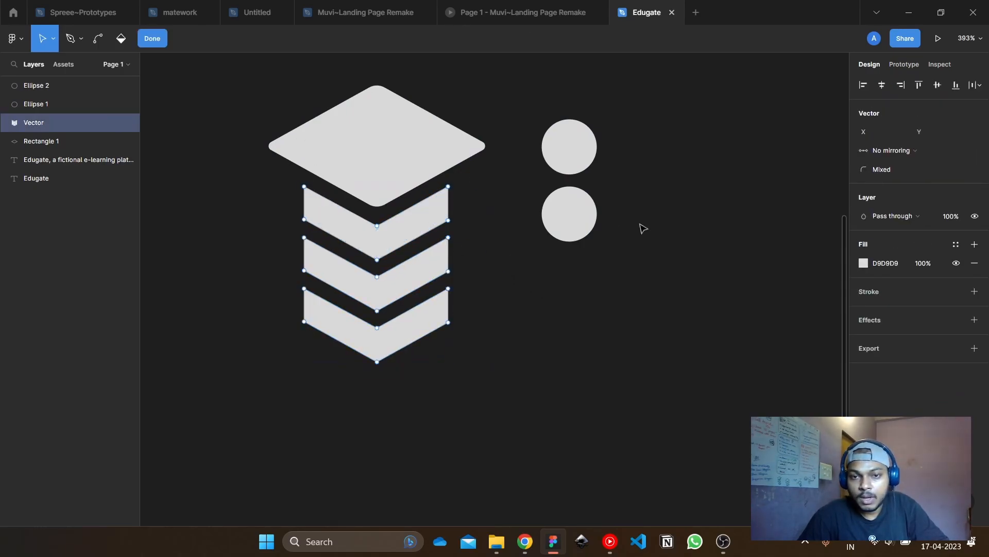
{"action": "key", "text": "Escape"}
{"action": "key", "text": "Escape"}
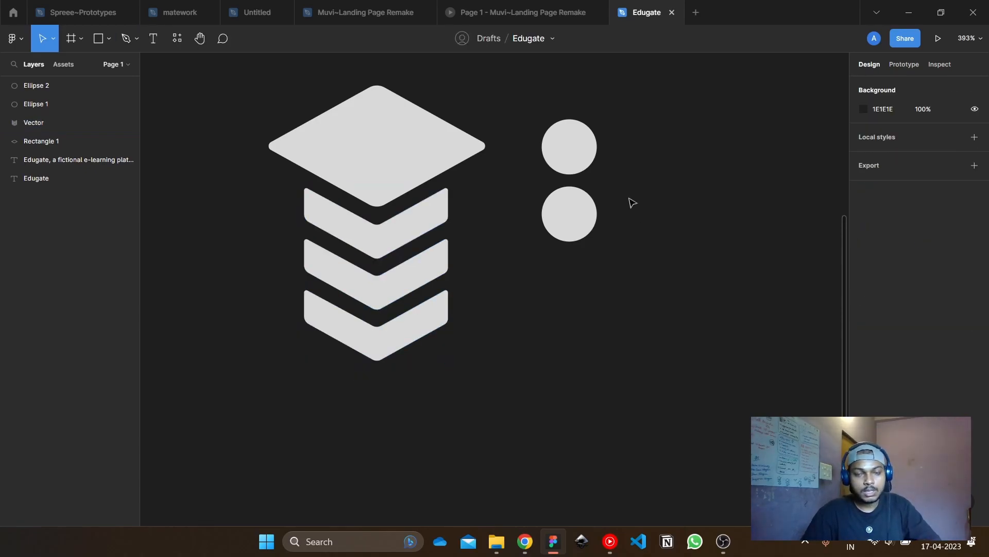
Fill the upper circle with the blue 0085FF
{"action": "left_click", "coordinate": [573, 157]}
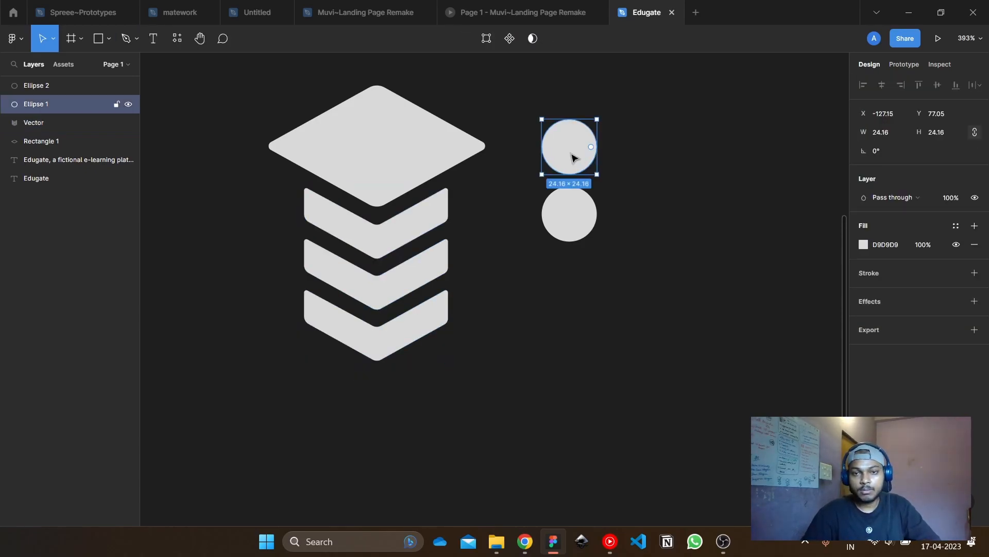
{"action": "left_click", "coordinate": [863, 246]}
{"action": "left_click_drag", "start_coordinate": [792, 391], "coordinate": [799, 391]}
{"action": "left_click_drag", "start_coordinate": [812, 339], "coordinate": [857, 234]}
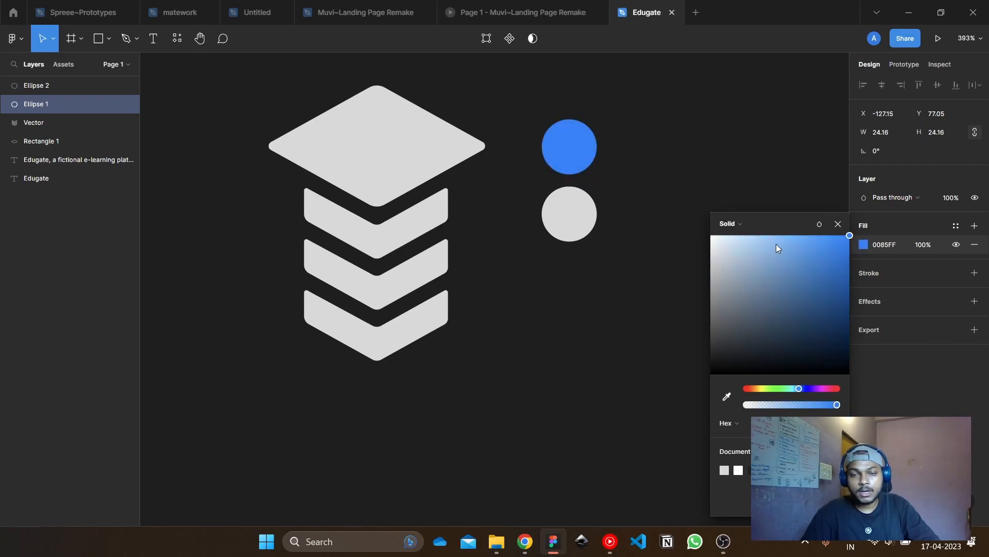
{"action": "left_click", "coordinate": [620, 273]}
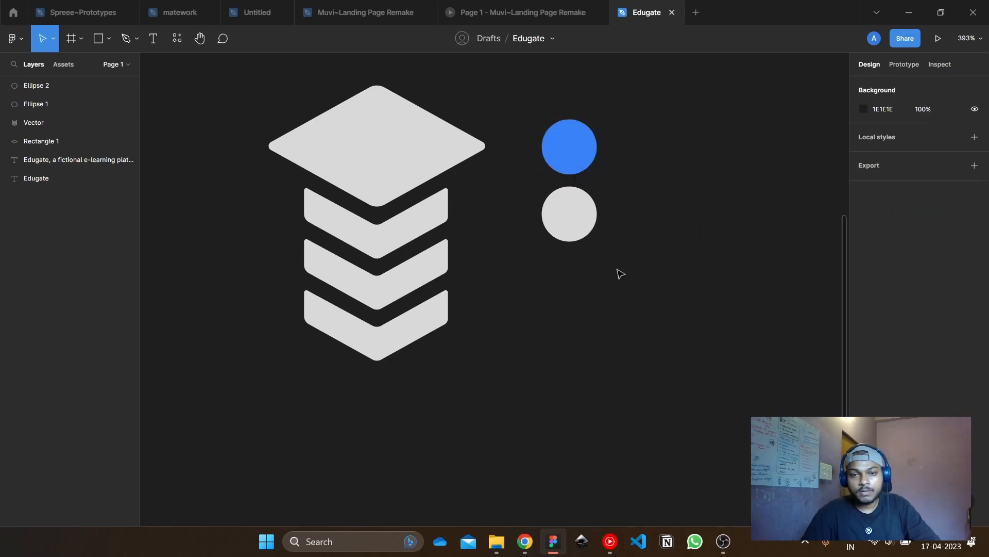
Fill the lower circle with a dark grey, trying 3E3E3E before settling on 494949
{"action": "left_click", "coordinate": [579, 223]}
{"action": "left_click", "coordinate": [864, 245]}
{"action": "left_click", "coordinate": [610, 311]}
{"action": "left_click", "coordinate": [564, 217]}
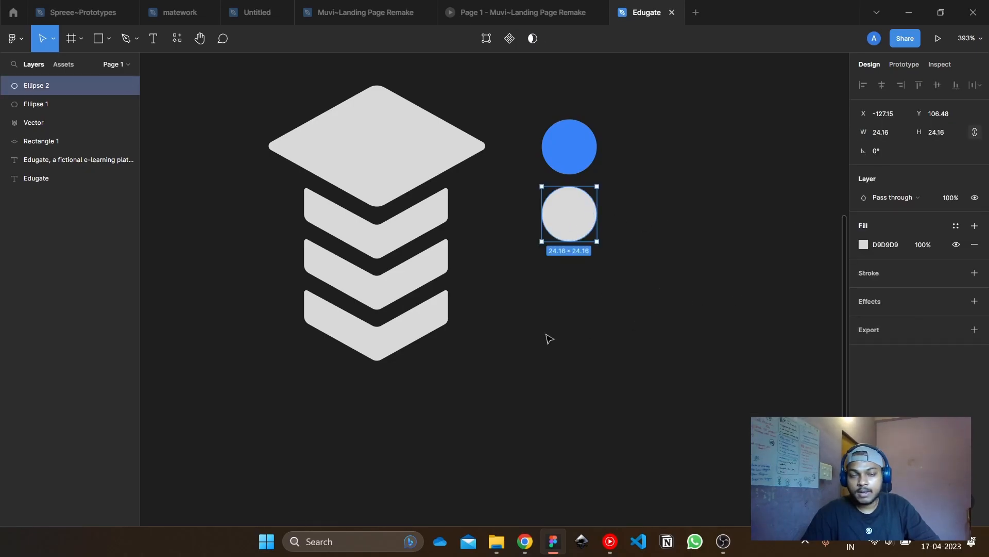
{"action": "left_click", "coordinate": [864, 245]}
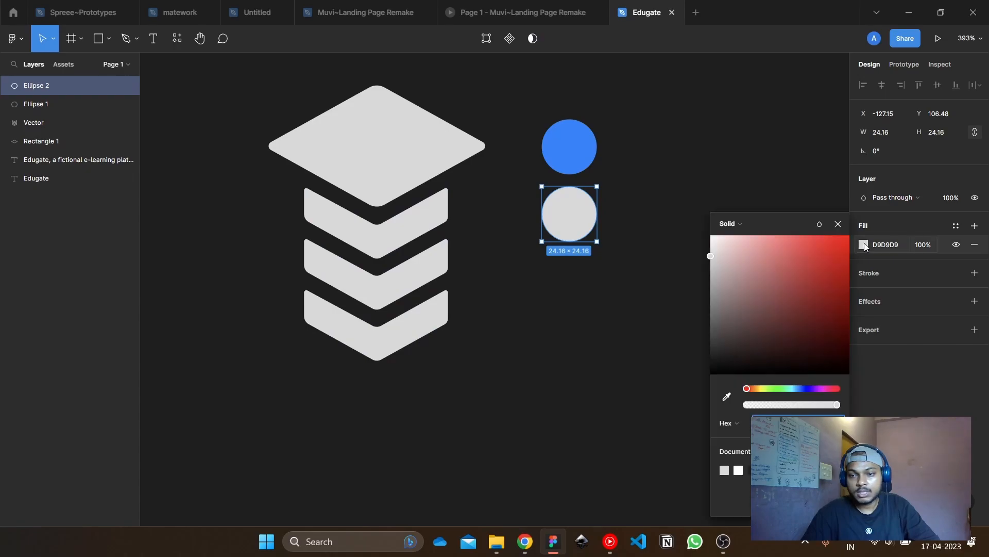
{"action": "left_click", "coordinate": [736, 223]}
{"action": "left_click", "coordinate": [818, 252]}
{"action": "left_click_drag", "start_coordinate": [765, 306], "coordinate": [665, 350]}
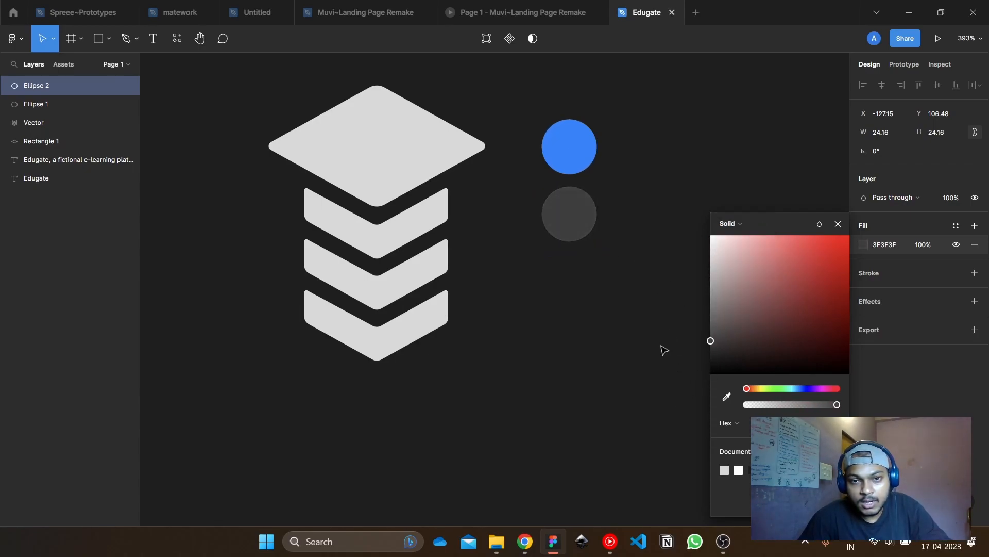
{"action": "left_click", "coordinate": [654, 284]}
{"action": "scroll", "coordinate": [365, 260], "scroll_direction": "right", "scroll_amount": 5}
{"action": "left_click", "coordinate": [291, 221]}
{"action": "left_click", "coordinate": [412, 198]}
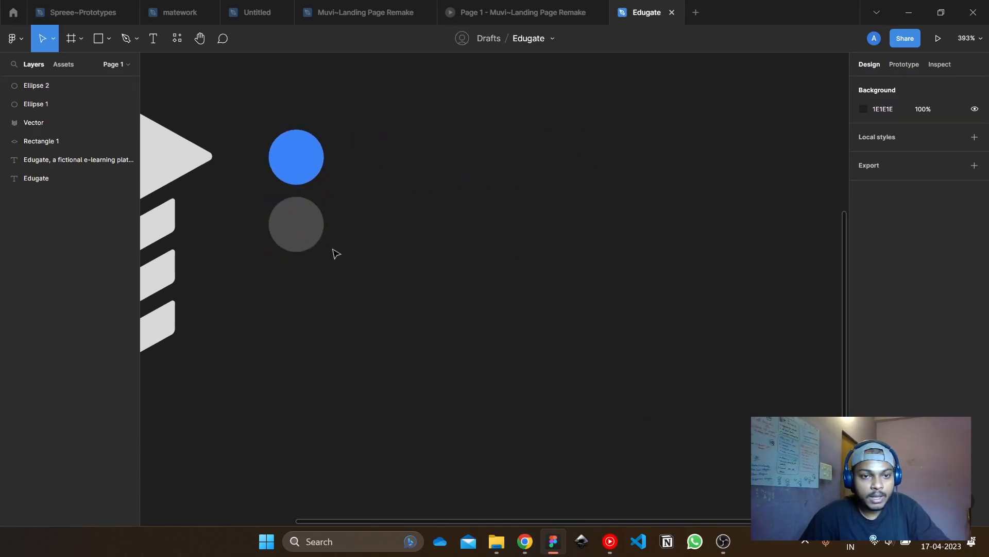
Duplicate the dark grey circle directly below itself and fill the copy with white
{"action": "left_click", "coordinate": [315, 223]}
{"action": "key", "text": "ctrl+d"}
{"action": "left_click_drag", "start_coordinate": [303, 242], "coordinate": [304, 306]}
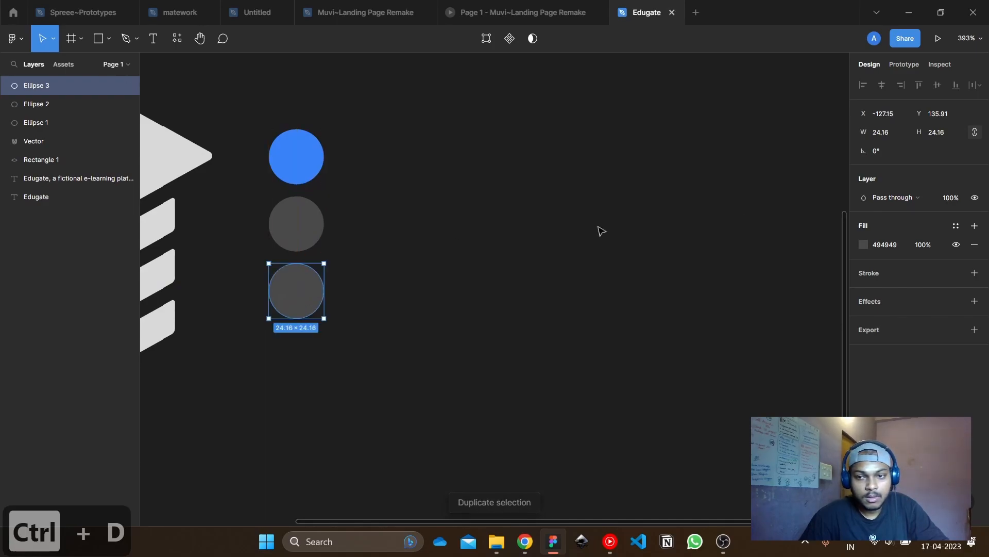
{"action": "left_click", "coordinate": [863, 244]}
{"action": "left_click_drag", "start_coordinate": [768, 281], "coordinate": [531, 171]}
{"action": "left_click", "coordinate": [531, 171]}
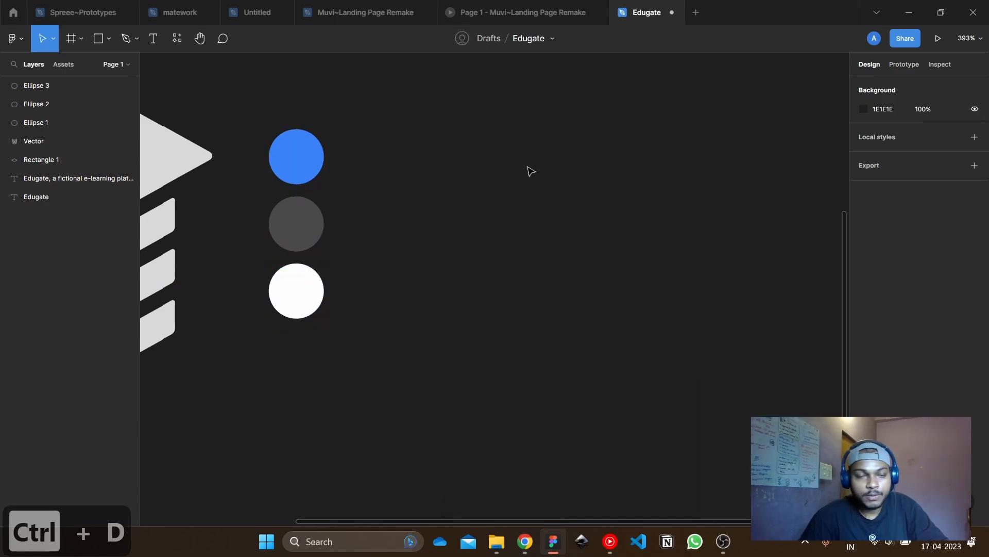
Draw a 136 × 136 frame to the right of the palette circles and fill it with the blue sampled from the upper circle
{"action": "scroll", "coordinate": [572, 159], "scroll_direction": "left", "scroll_amount": 3}
{"action": "key", "text": "f"}
{"action": "left_click_drag", "start_coordinate": [485, 133], "coordinate": [797, 447]}
{"action": "scroll", "coordinate": [625, 244], "scroll_direction": "right", "scroll_amount": 3}
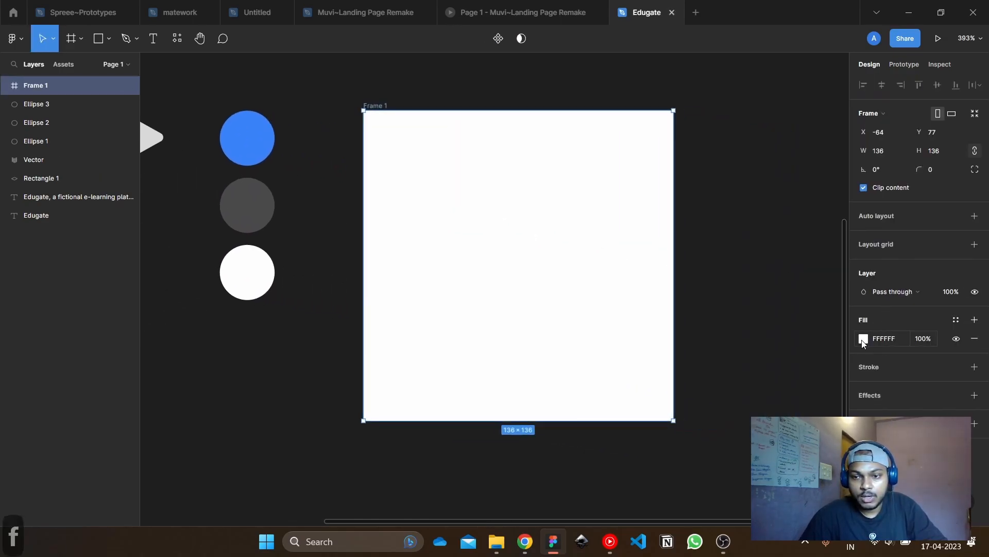
{"action": "left_click", "coordinate": [864, 340]}
{"action": "left_click", "coordinate": [726, 396]}
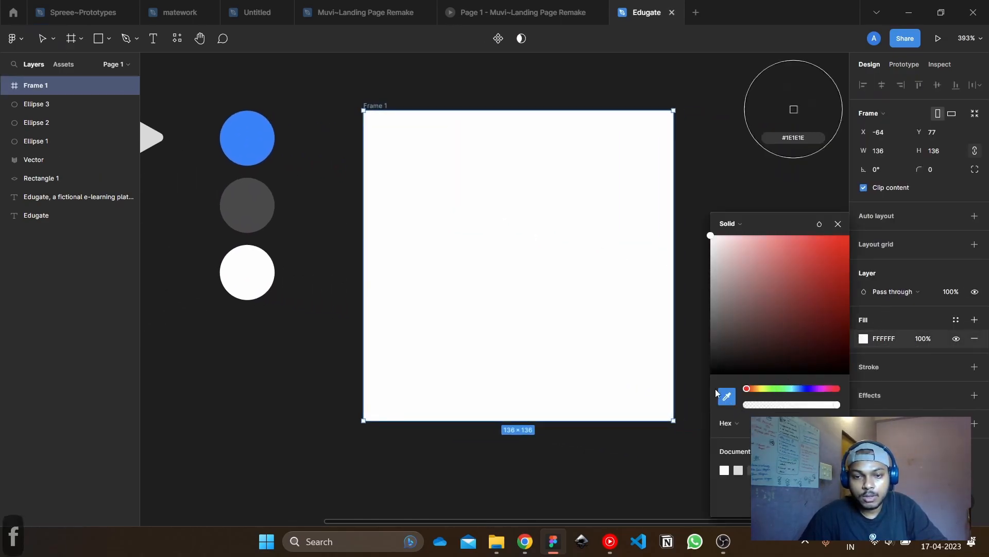
{"action": "left_click", "coordinate": [265, 137]}
{"action": "left_click", "coordinate": [287, 133]}
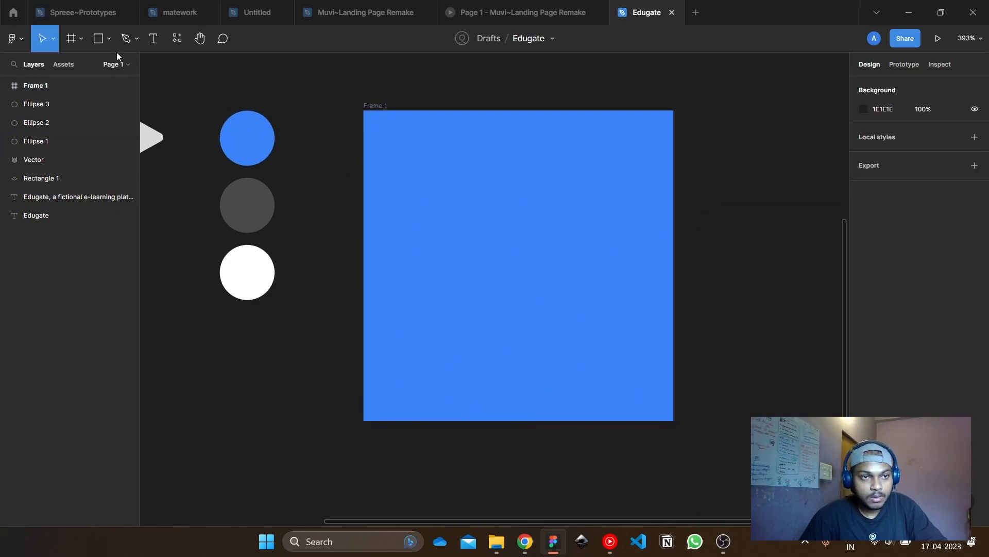
Draw a square about 67 wide near the centre of the blue frame
{"action": "key", "text": "r"}
{"action": "mouse_move", "coordinate": [423, 191]}
{"action": "left_mouse_down"}
{"action": "mouse_move", "coordinate": [482, 250]}
{"action": "mouse_move", "coordinate": [575, 266]}
{"action": "left_mouse_up"}
{"action": "mouse_move", "coordinate": [503, 246]}
{"action": "left_mouse_down"}
{"action": "mouse_move", "coordinate": [503, 287]}
{"action": "mouse_move", "coordinate": [442, 313]}
{"action": "mouse_move", "coordinate": [549, 219]}
{"action": "mouse_move", "coordinate": [515, 234]}
{"action": "mouse_move", "coordinate": [517, 250]}
{"action": "mouse_move", "coordinate": [513, 242]}
{"action": "left_mouse_up"}
{"action": "scroll", "coordinate": [511, 239], "scroll_direction": "down", "scroll_amount": 3}
{"action": "left_click", "coordinate": [597, 182]}
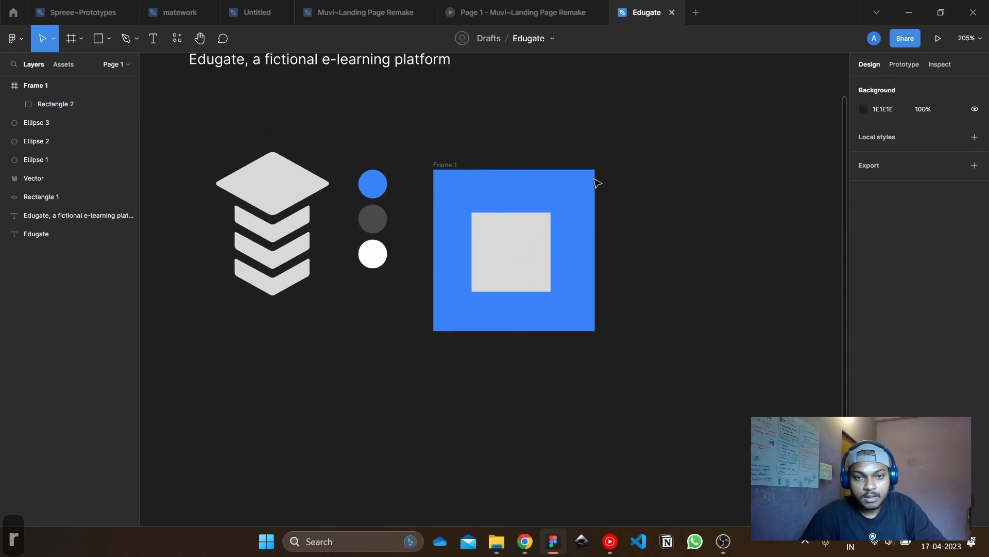
Widen the blue frame to 237 and reshape the inner square into a rectangle about 125 × 57
{"action": "left_click", "coordinate": [438, 164]}
{"action": "left_click_drag", "start_coordinate": [599, 216], "coordinate": [713, 216]}
{"action": "left_click", "coordinate": [689, 372]}
{"action": "scroll", "coordinate": [586, 342], "scroll_direction": "up", "scroll_amount": 3}
{"action": "left_click", "coordinate": [459, 249]}
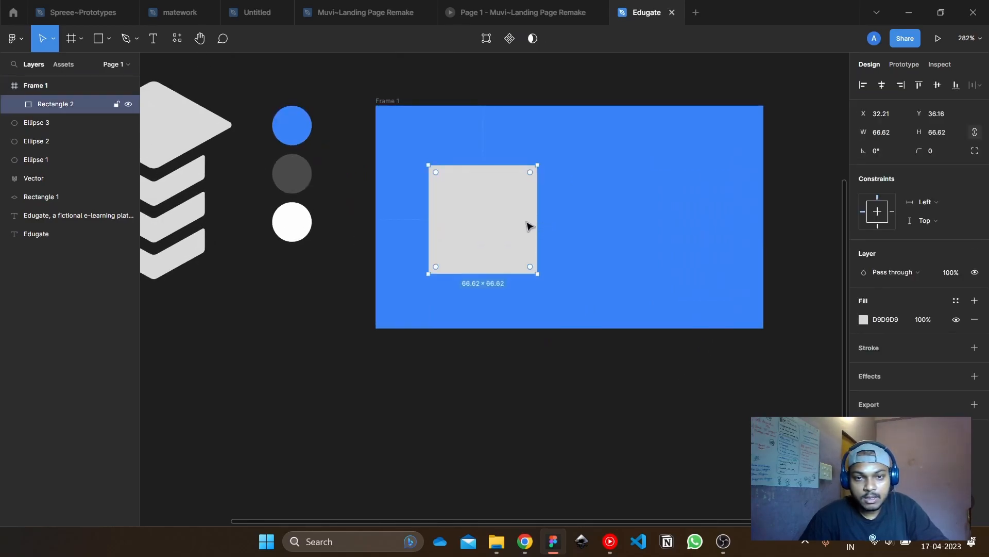
{"action": "left_click_drag", "start_coordinate": [540, 221], "coordinate": [633, 221]}
{"action": "left_click_drag", "start_coordinate": [532, 165], "coordinate": [531, 180]}
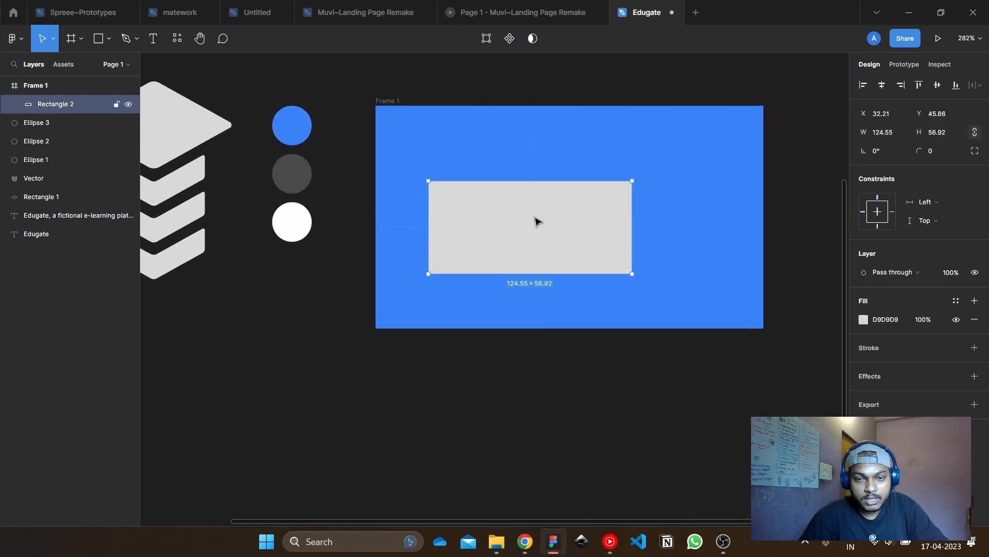
Fill the rectangle with the palette's dark grey 494949 and narrow it from its left side to about 104 wide
{"action": "left_click", "coordinate": [864, 320]}
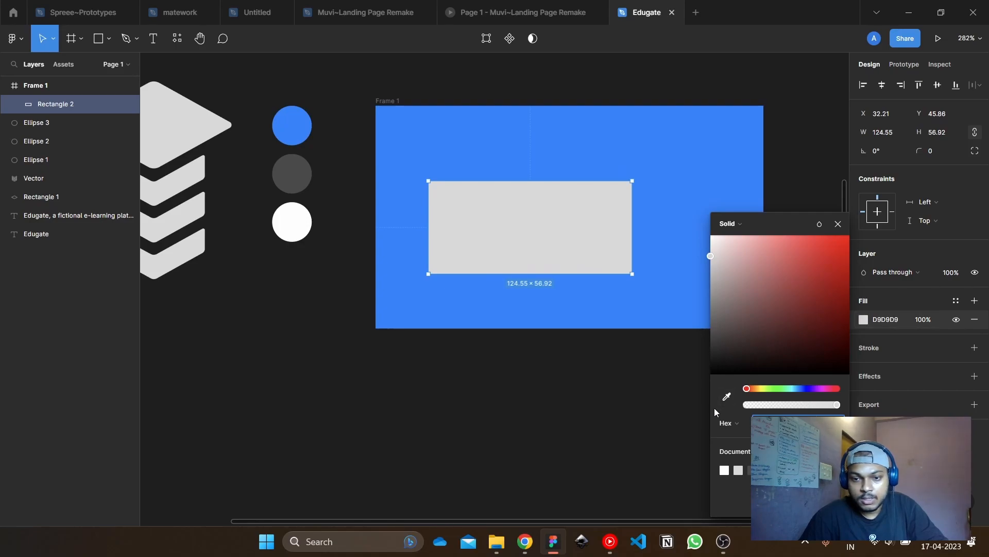
{"action": "left_click", "coordinate": [726, 396]}
{"action": "left_click", "coordinate": [298, 166]}
{"action": "key", "text": "Escape"}
{"action": "left_click_drag", "start_coordinate": [429, 213], "coordinate": [461, 213]}
Add a text inside the frame reading "Hello I am" followed by the presenter's first name
{"action": "key", "text": "t"}
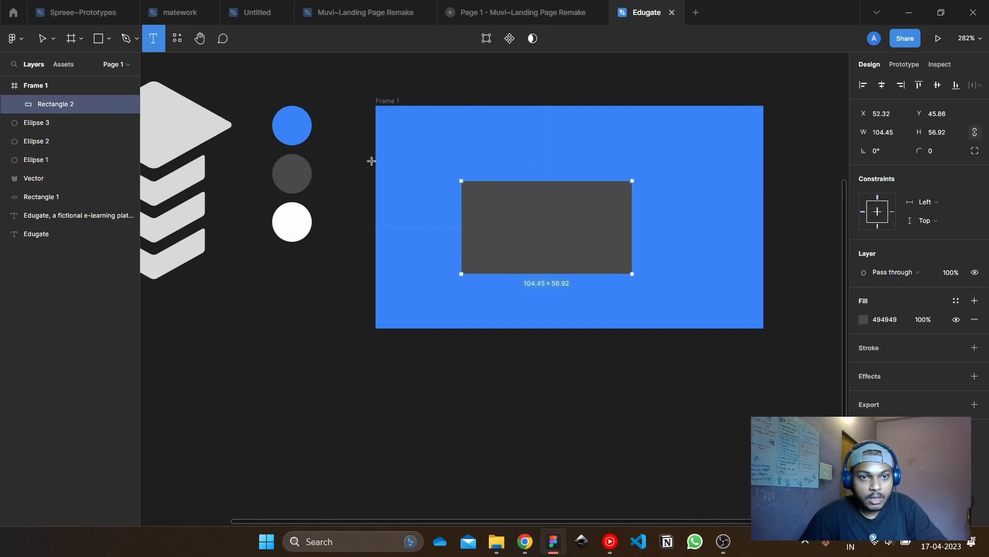
{"action": "left_click", "coordinate": [423, 199]}
{"action": "type", "text": "Hel"}
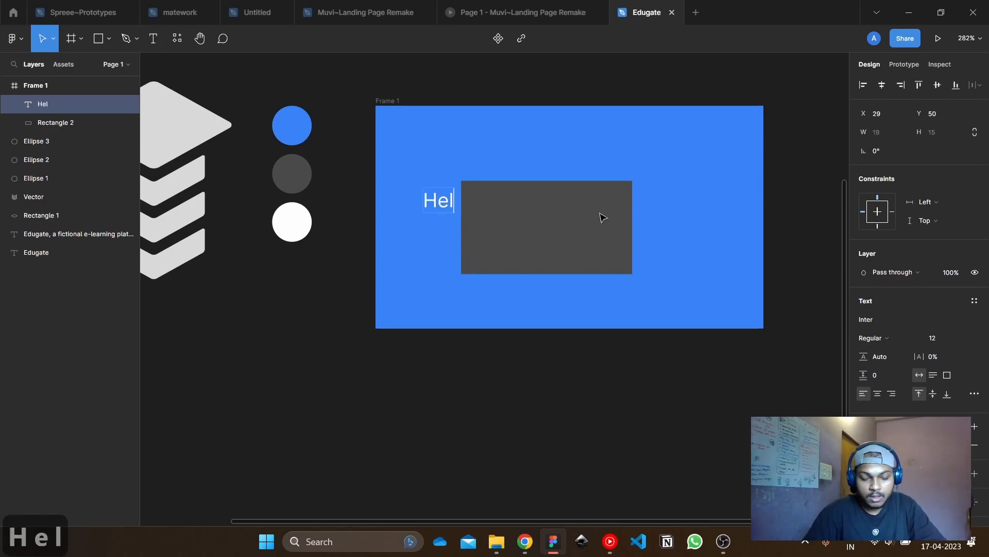
{"action": "type", "text": "lo I am Aditya"}
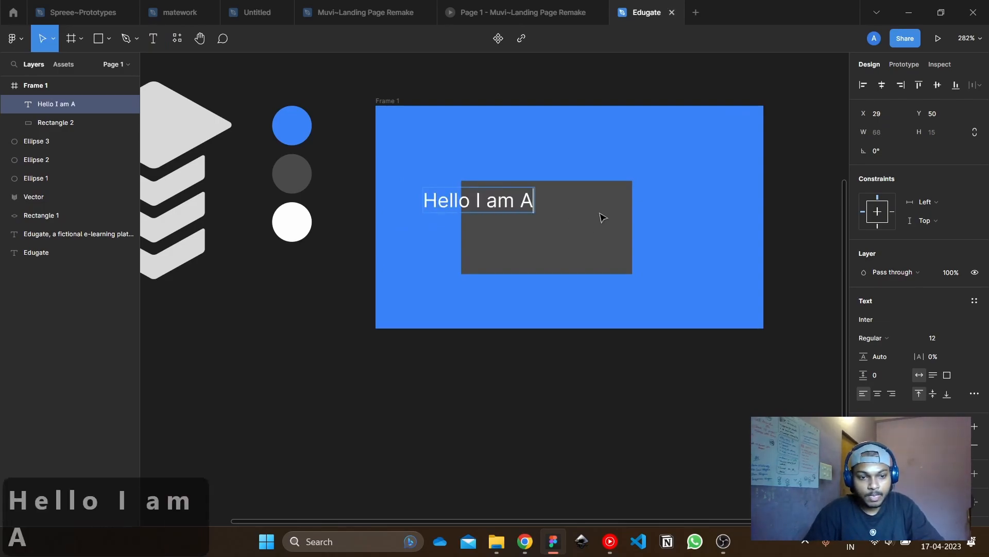
Set the greeting text's font to Poppins and move the text onto the lower part of the grey rectangle
{"action": "scroll", "coordinate": [572, 234], "scroll_direction": "up", "scroll_amount": 1}
{"action": "key", "text": "ctrl+a"}
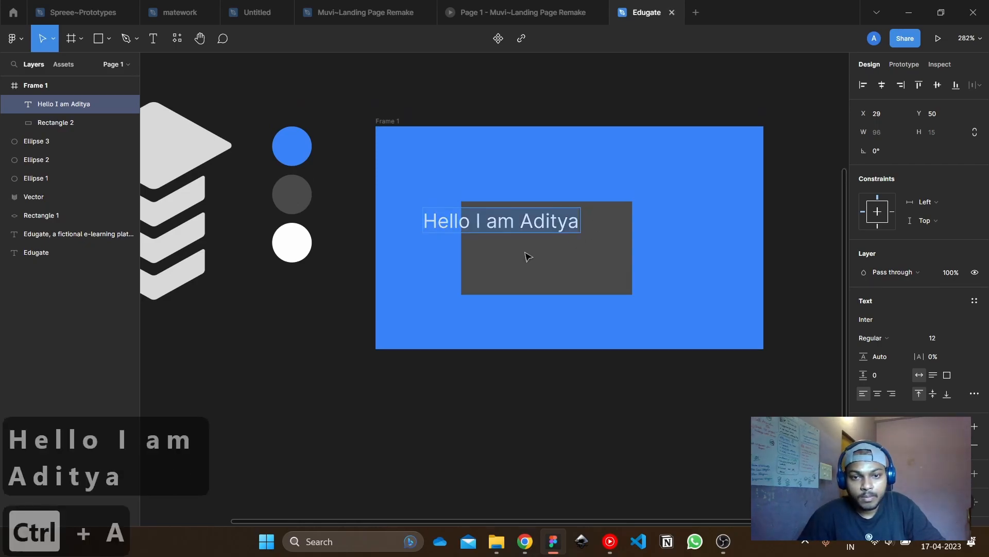
{"action": "left_click", "coordinate": [891, 313]}
{"action": "type", "text": "popp"}
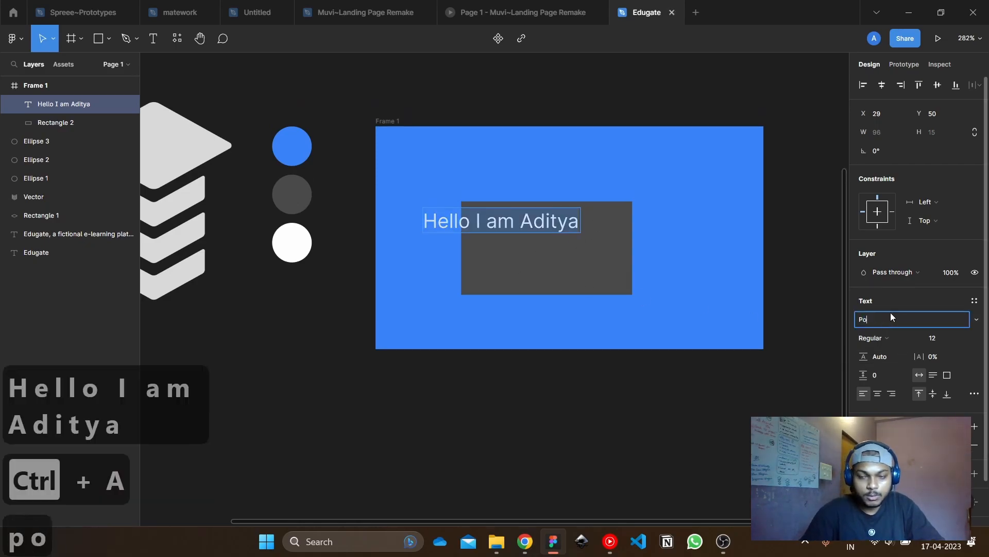
{"action": "key", "text": "Tab"}
{"action": "left_click", "coordinate": [525, 385]}
{"action": "left_click_drag", "start_coordinate": [547, 226], "coordinate": [586, 276]}
Resize the grey rectangle to about 125 × 37 around the greeting and round its corners with a radius of 8
{"action": "left_click", "coordinate": [585, 242]}
{"action": "left_click_drag", "start_coordinate": [465, 243], "coordinate": [428, 243]}
{"action": "left_click_drag", "start_coordinate": [568, 201], "coordinate": [569, 227]}
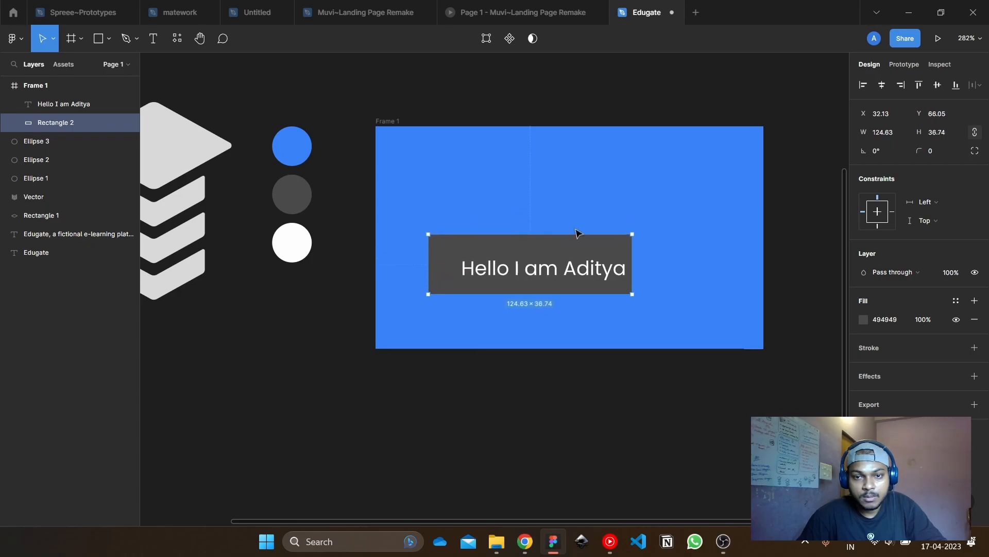
{"action": "double_click", "coordinate": [624, 247]}
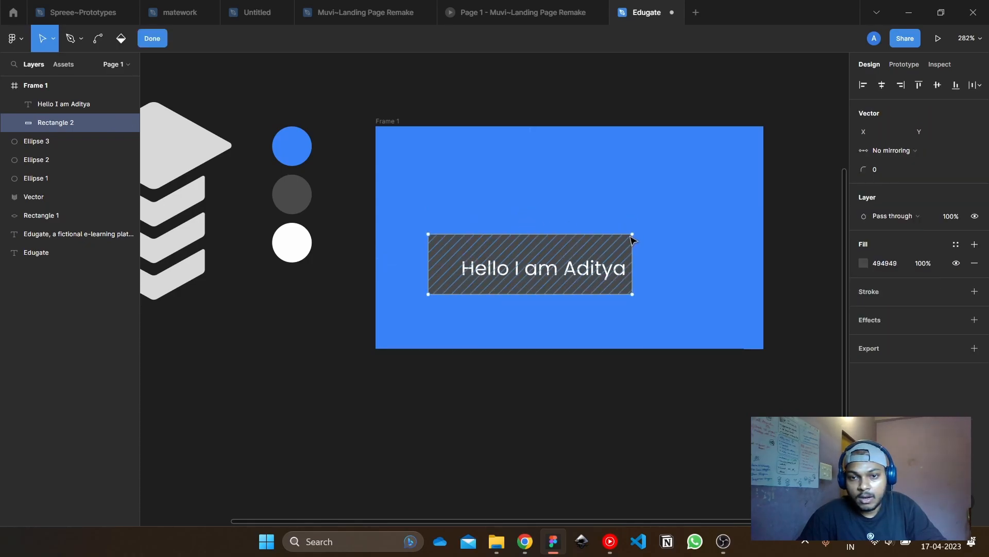
{"action": "key", "text": "Escape"}
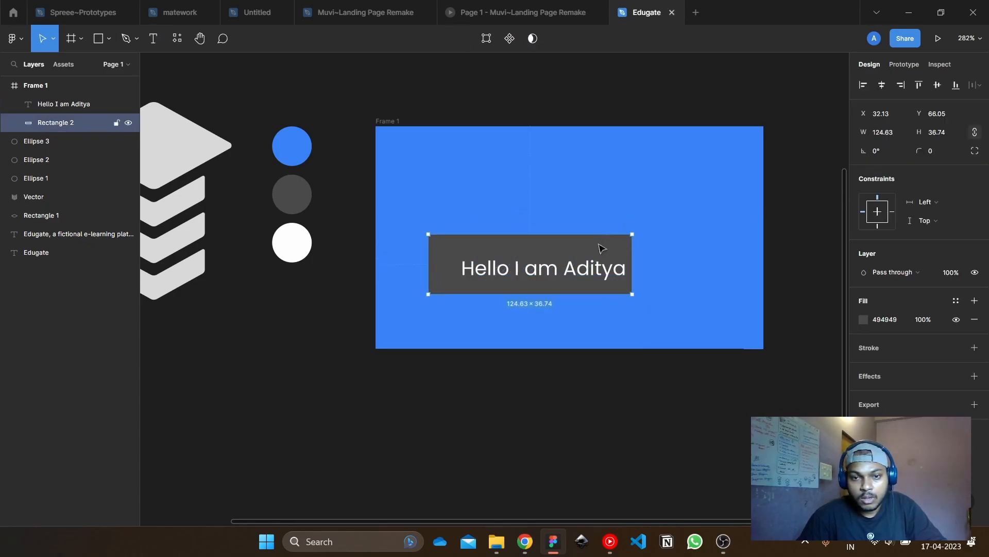
{"action": "left_click_drag", "start_coordinate": [861, 151], "coordinate": [927, 150]}
{"action": "key", "text": "ctrl+z"}
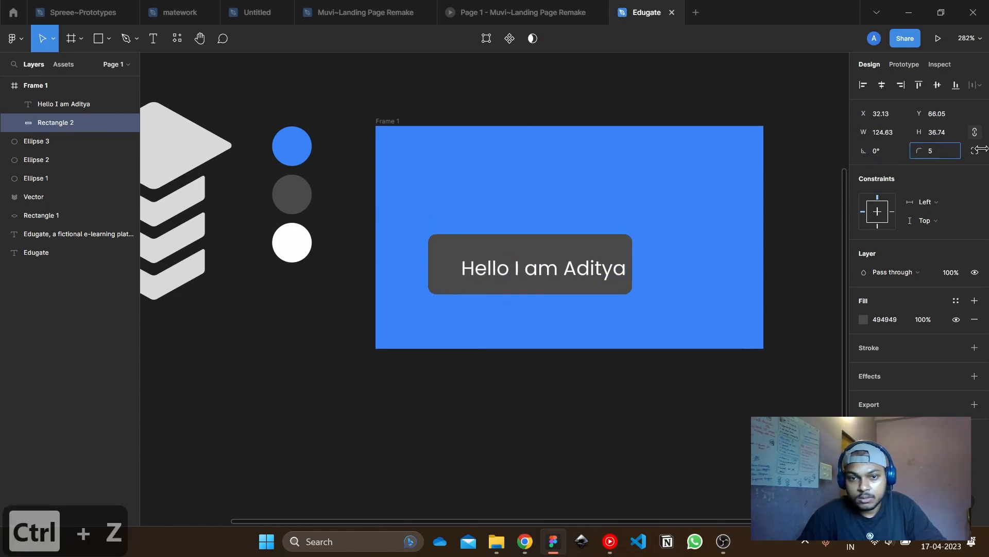
{"action": "left_click", "coordinate": [645, 480]}
Centre the greeting text within the grey rounded rectangle and group the two objects
{"action": "left_click_drag", "start_coordinate": [601, 286], "coordinate": [587, 282]}
{"action": "left_click", "coordinate": [592, 248], "text": "shift"}
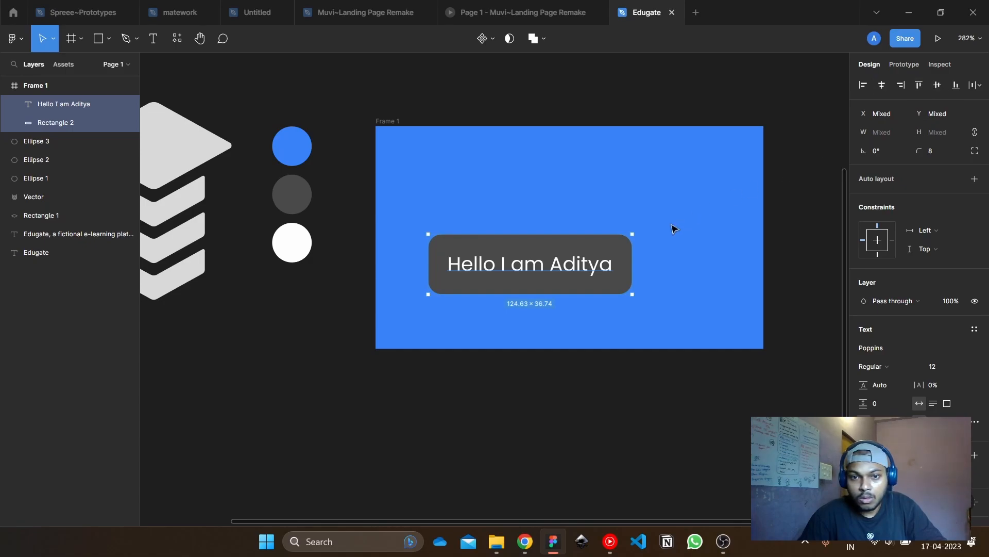
{"action": "left_click", "coordinate": [562, 413]}
{"action": "left_click", "coordinate": [580, 266]}
{"action": "left_click", "coordinate": [621, 248], "text": "shift"}
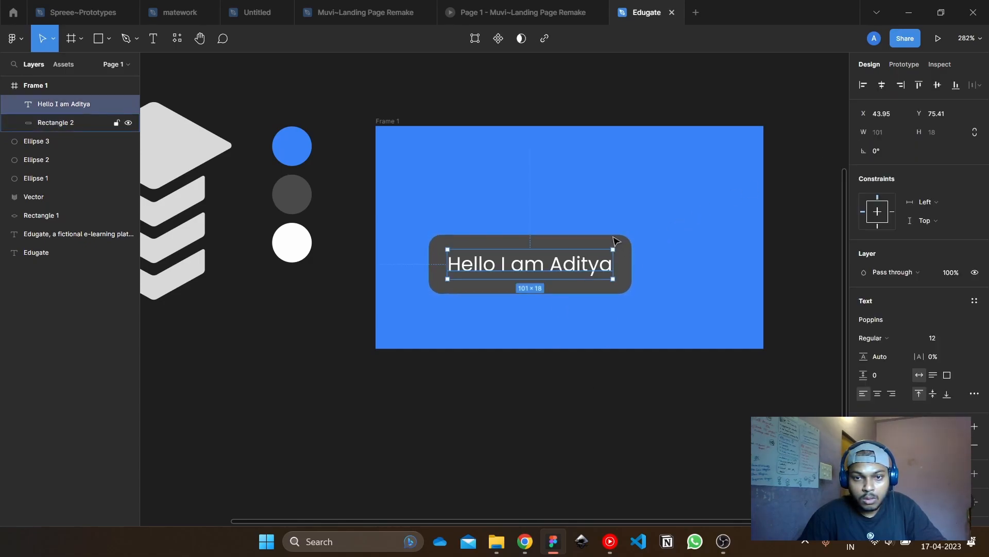
{"action": "key", "text": "ctrl+g"}
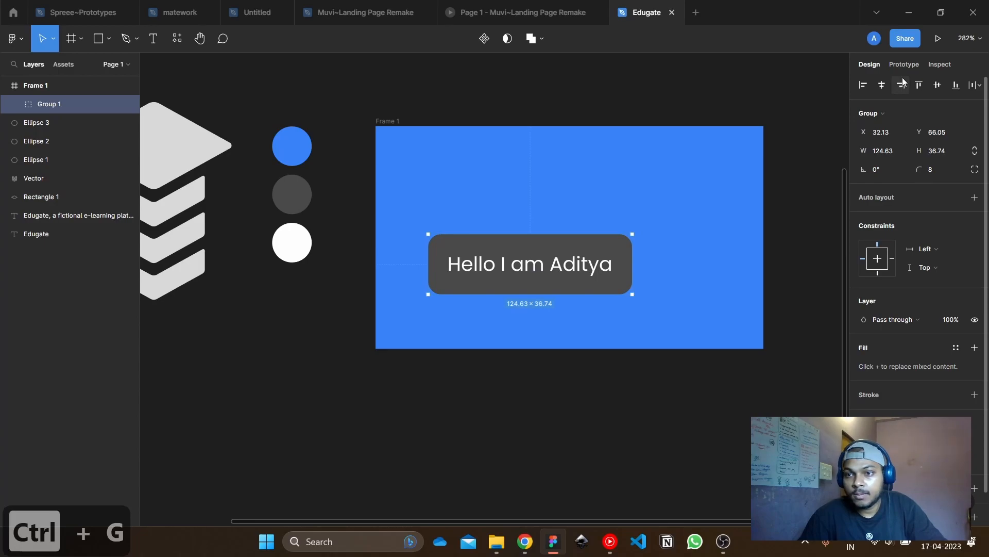
Centre the greeting group horizontally and vertically in the blue frame
{"action": "left_click", "coordinate": [882, 84]}
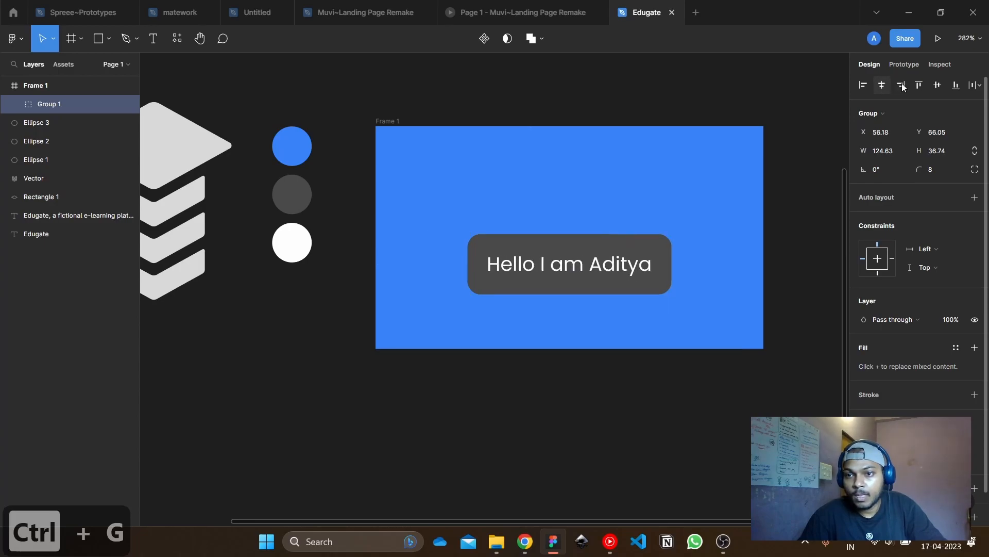
{"action": "left_click", "coordinate": [937, 84]}
{"action": "left_click", "coordinate": [707, 360]}
{"action": "scroll", "coordinate": [706, 360], "scroll_direction": "up", "scroll_amount": 6}
{"action": "left_click_drag", "start_coordinate": [716, 342], "coordinate": [756, 380]}
{"action": "scroll", "coordinate": [745, 368], "scroll_direction": "up", "scroll_amount": 1}
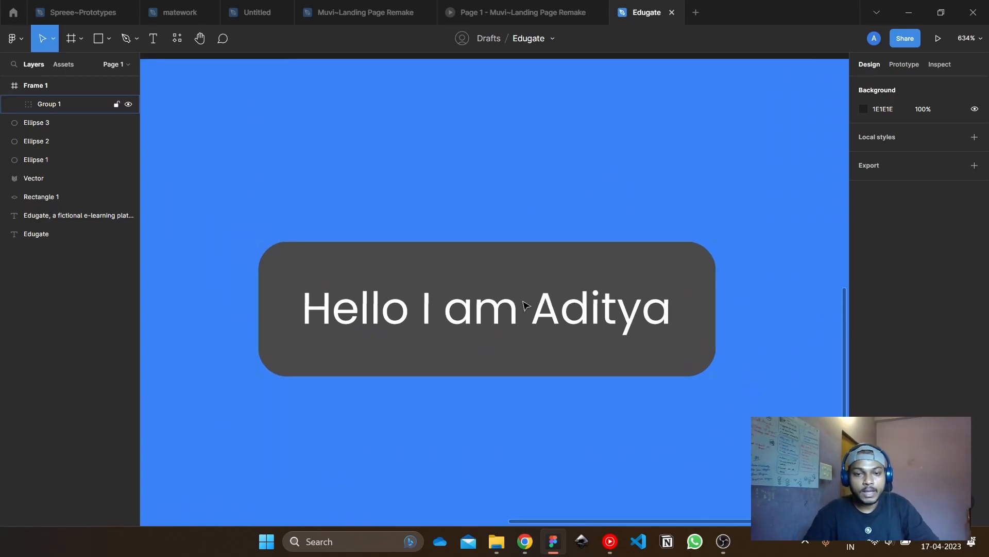
{"action": "double_click", "coordinate": [548, 308]}
{"action": "left_click_drag", "start_coordinate": [549, 307], "coordinate": [552, 188]}
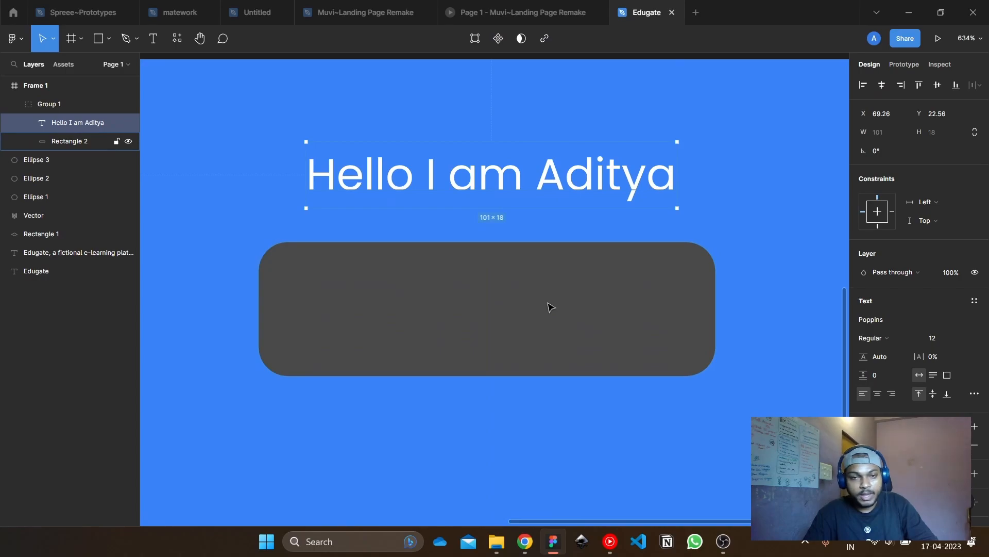
{"action": "key", "text": "ctrl+z"}
{"action": "scroll", "coordinate": [548, 304], "scroll_direction": "down", "scroll_amount": 4}
{"action": "scroll", "coordinate": [552, 320], "scroll_direction": "up", "scroll_amount": 3}
{"action": "left_click", "coordinate": [579, 259]}
{"action": "left_click", "coordinate": [807, 263]}
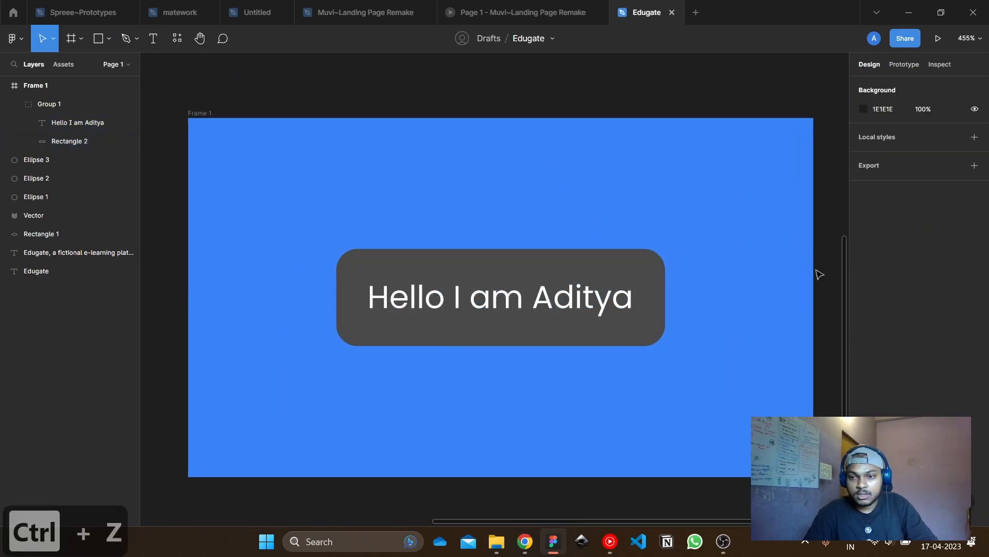
Fill the frame with the dark grey 494949 sampled from the greeting's rectangle
{"action": "left_click", "coordinate": [212, 113]}
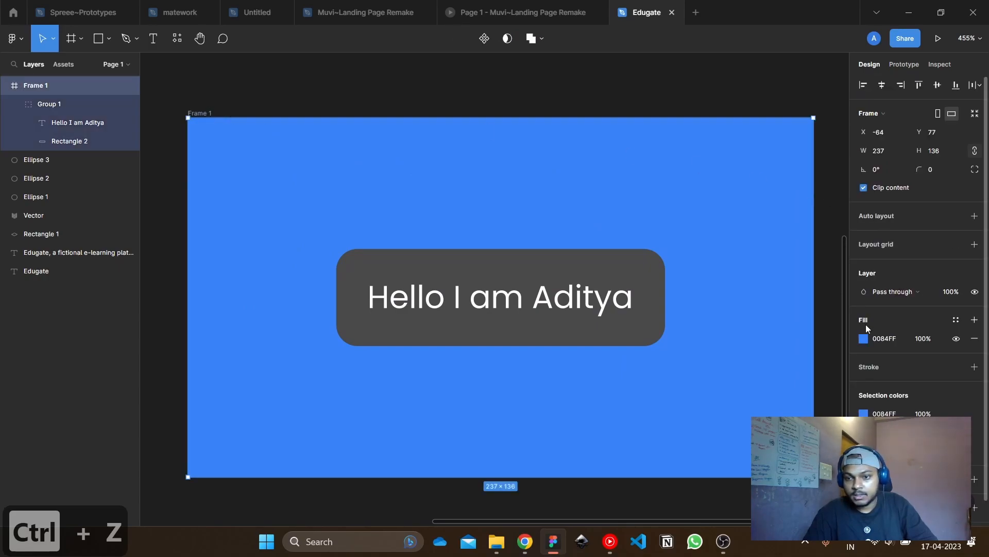
{"action": "left_click", "coordinate": [863, 339]}
{"action": "left_click", "coordinate": [728, 396]}
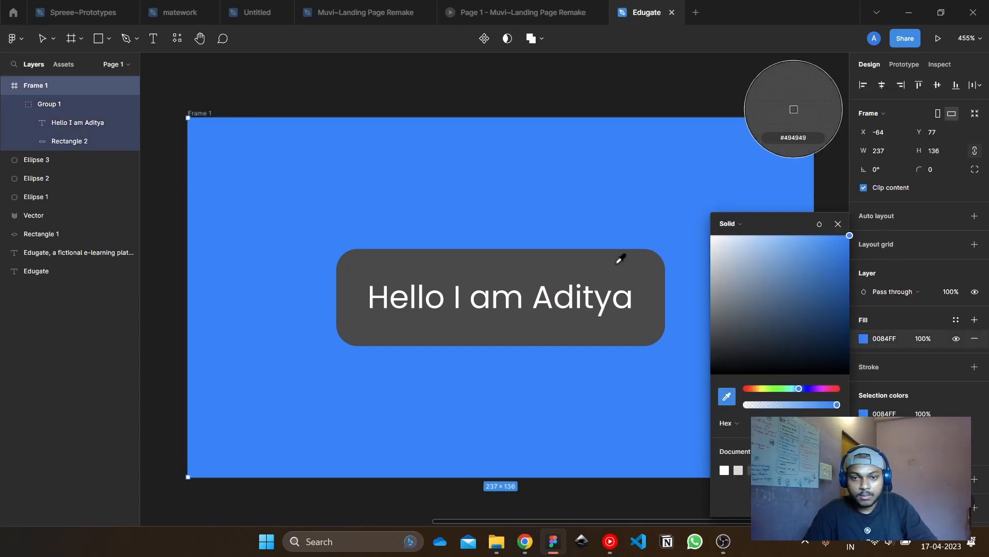
{"action": "left_click", "coordinate": [636, 290]}
Fill the rounded rectangle behind the greeting with the blue sampled from the upper palette circle
{"action": "double_click", "coordinate": [645, 301]}
{"action": "scroll", "coordinate": [645, 297], "scroll_direction": "down", "scroll_amount": 2}
{"action": "left_click", "coordinate": [859, 325]}
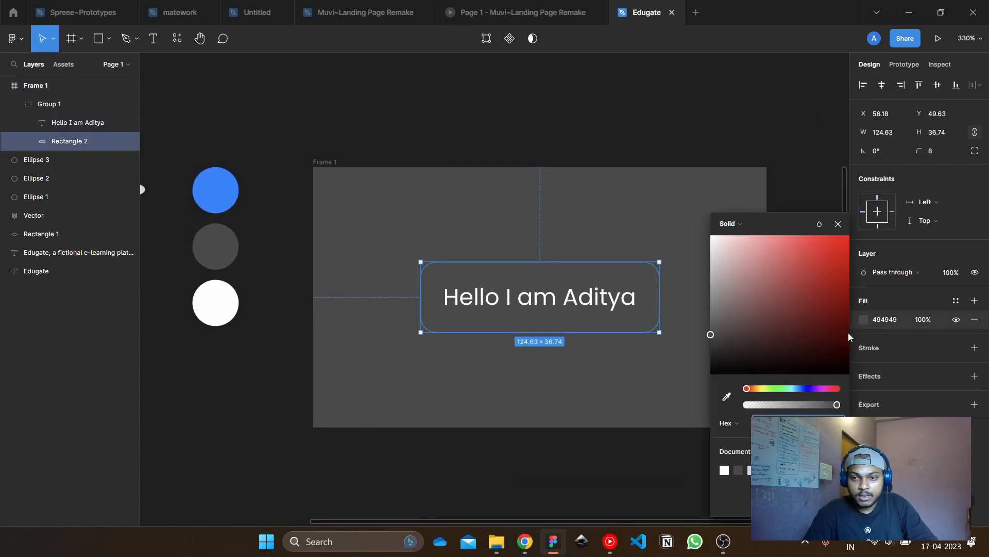
{"action": "left_click", "coordinate": [726, 395]}
{"action": "left_click", "coordinate": [209, 187]}
{"action": "left_click", "coordinate": [416, 80]}
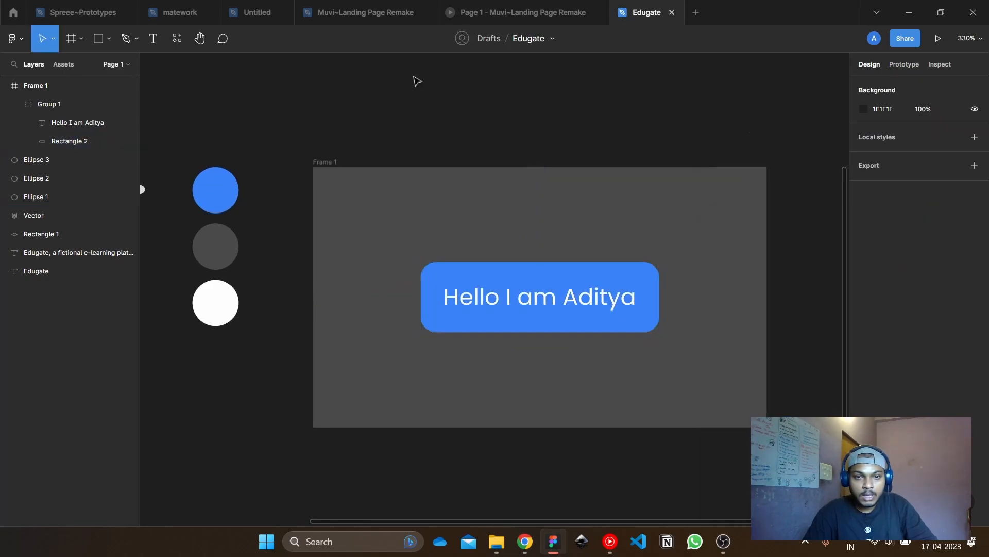
{"action": "scroll", "coordinate": [554, 307], "scroll_direction": "up", "scroll_amount": 3}
{"action": "scroll", "coordinate": [553, 307], "scroll_direction": "up", "scroll_amount": 3}
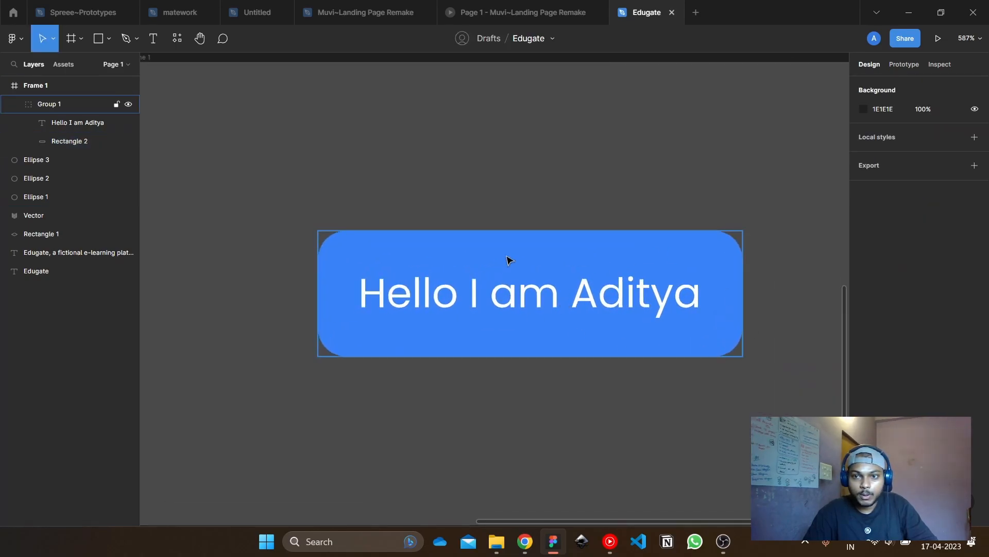
{"action": "scroll", "coordinate": [768, 135], "scroll_direction": "up", "scroll_amount": 3}
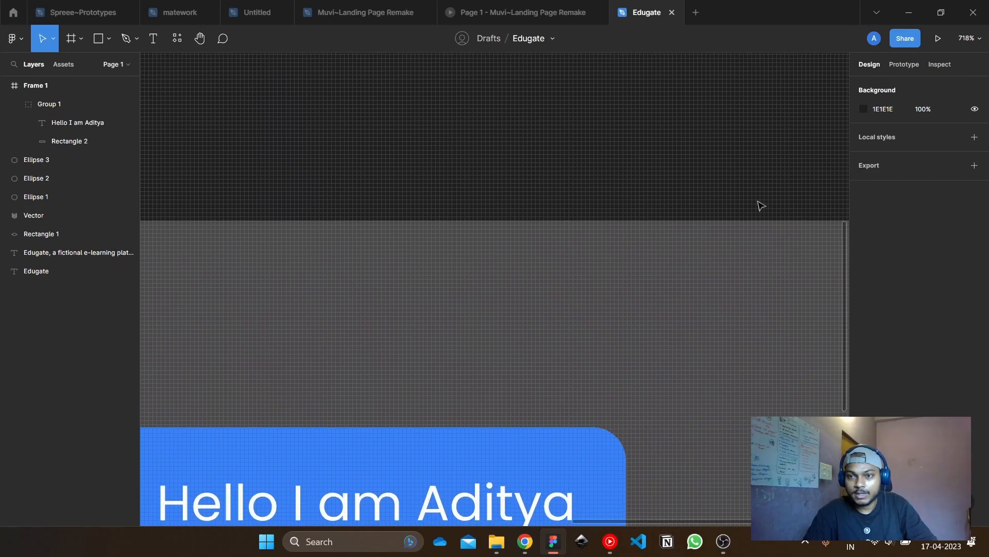
{"action": "scroll", "coordinate": [604, 272], "scroll_direction": "down", "scroll_amount": 10}
{"action": "scroll", "coordinate": [498, 352], "scroll_direction": "left", "scroll_amount": 3}
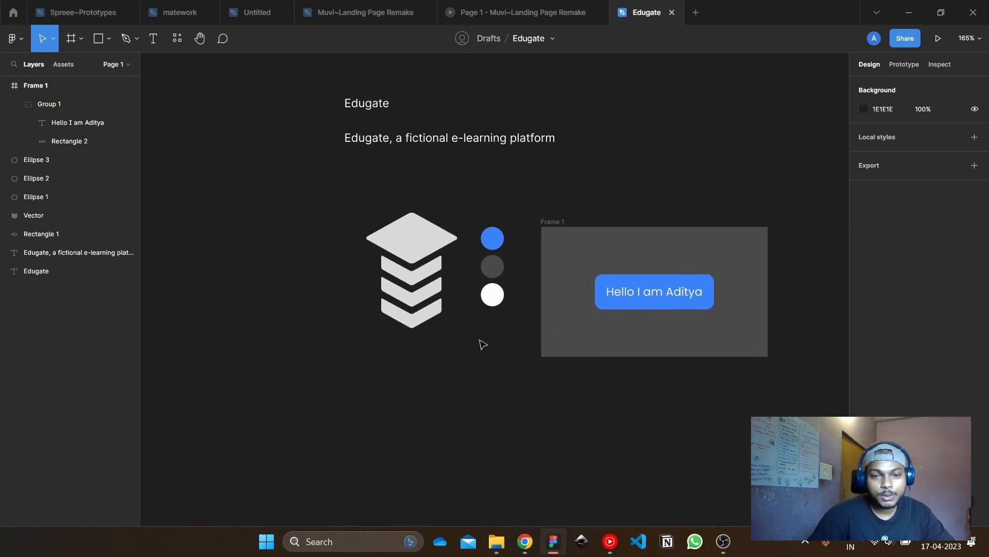
{"action": "scroll", "coordinate": [412, 310], "scroll_direction": "up", "scroll_amount": 5}
{"action": "left_click", "coordinate": [581, 287]}
{"action": "double_click", "coordinate": [581, 287]}
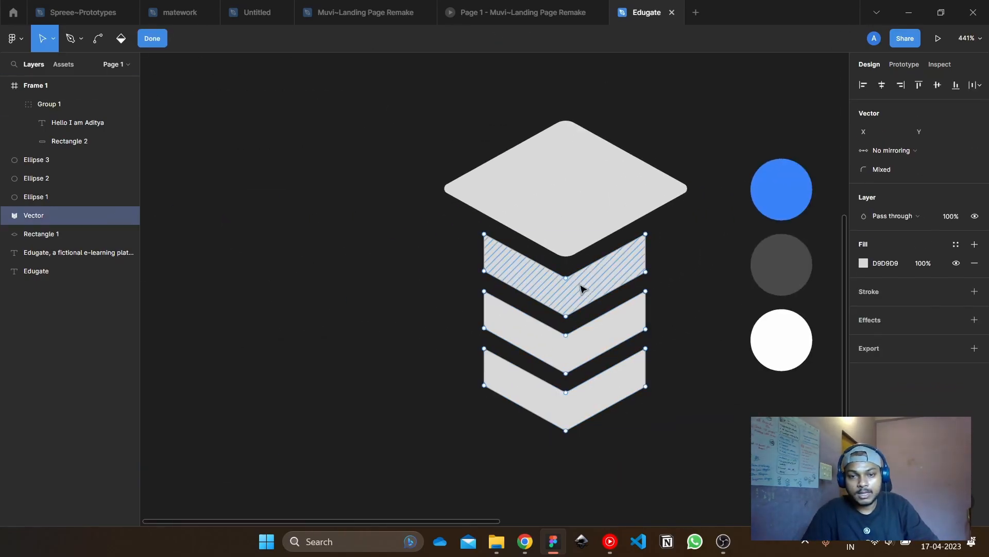
{"action": "mouse_move", "coordinate": [447, 222]}
{"action": "left_mouse_down"}
{"action": "mouse_move", "coordinate": [707, 256]}
{"action": "mouse_move", "coordinate": [709, 283]}
{"action": "left_mouse_up"}
{"action": "scroll", "coordinate": [569, 316], "scroll_direction": "up", "scroll_amount": 3}
{"action": "mouse_move", "coordinate": [569, 310]}
{"action": "left_mouse_down"}
{"action": "mouse_move", "coordinate": [585, 327]}
{"action": "mouse_move", "coordinate": [577, 321]}
{"action": "left_mouse_up"}
{"action": "key", "text": "ctrl+z"}
{"action": "key", "text": "ctrl+z"}
{"action": "key", "text": "ctrl+z"}
{"action": "key", "text": "ctrl+z"}
{"action": "key", "text": "ctrl+a"}
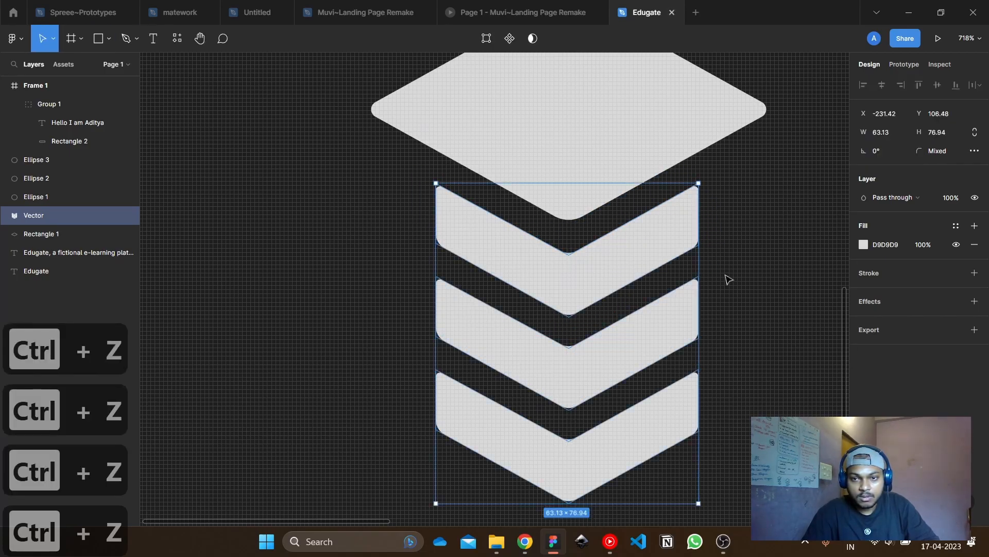
Fill the book-stack chevrons of the icon with the blue 0084FF sampled from the upper palette circle
{"action": "left_click", "coordinate": [597, 250]}
{"action": "mouse_move", "coordinate": [354, 138]}
{"action": "left_mouse_down"}
{"action": "mouse_move", "coordinate": [788, 245]}
{"action": "mouse_move", "coordinate": [793, 272]}
{"action": "left_mouse_up"}
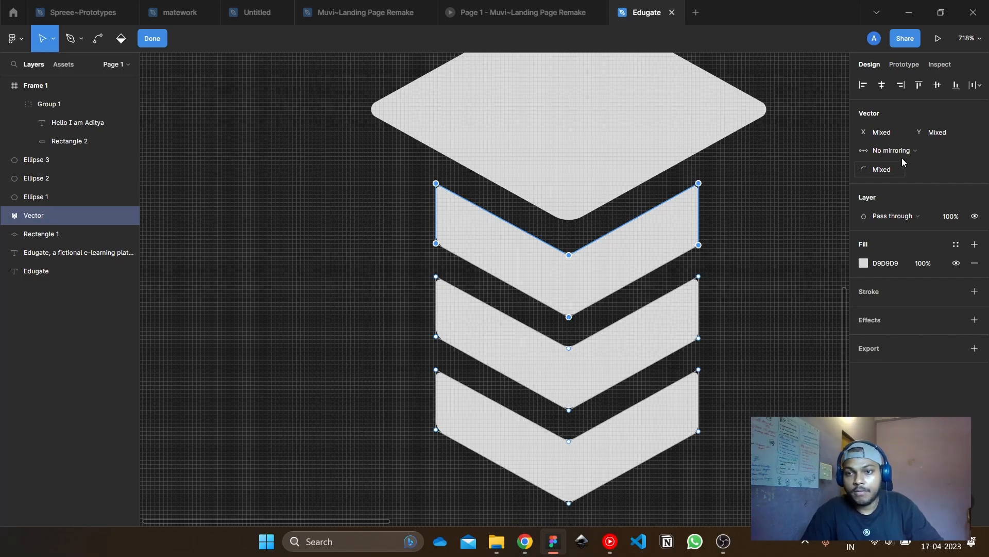
{"action": "left_click", "coordinate": [864, 264]}
{"action": "scroll", "coordinate": [582, 203], "scroll_direction": "down", "scroll_amount": 3}
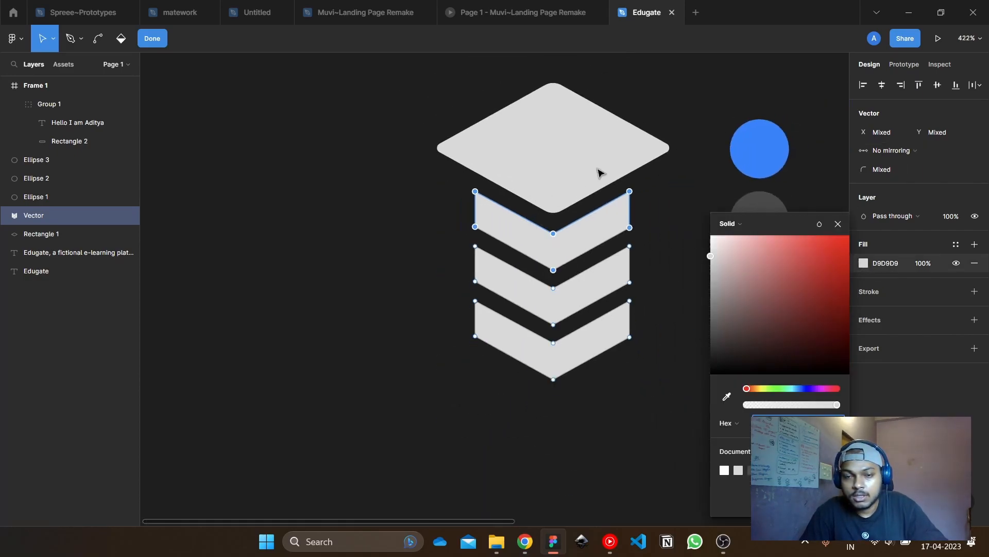
{"action": "scroll", "coordinate": [654, 263], "scroll_direction": "right", "scroll_amount": 3}
{"action": "left_click", "coordinate": [725, 398]}
{"action": "left_click", "coordinate": [636, 171]}
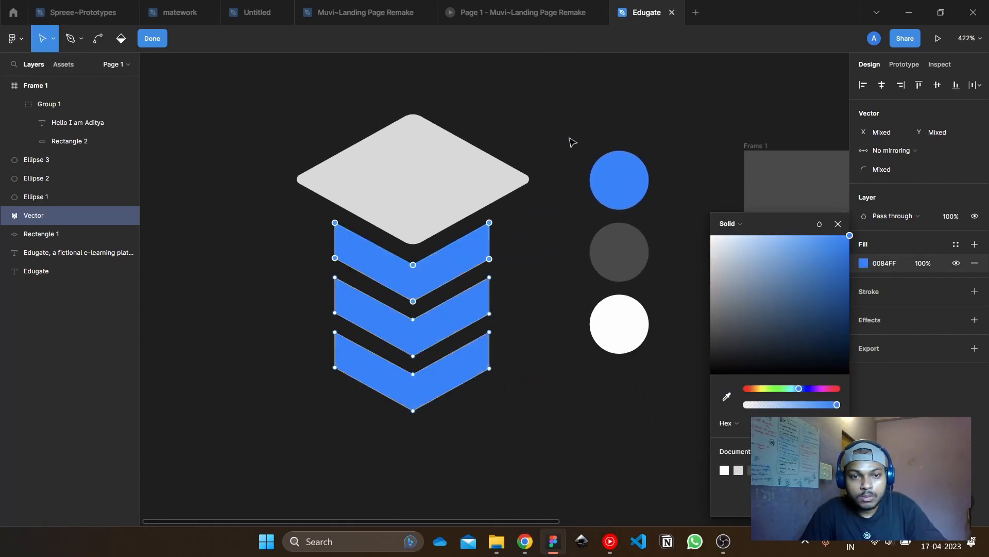
Finish editing the book-stack vector and duplicate the blue chevrons in place
{"action": "key", "text": "Escape"}
{"action": "key", "text": "Escape"}
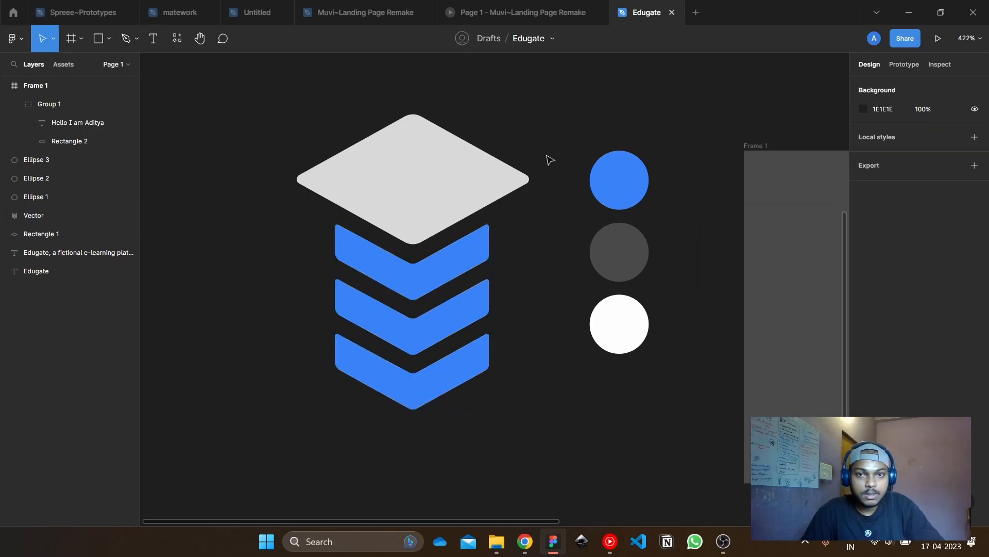
{"action": "left_click", "coordinate": [467, 261]}
{"action": "key", "text": "ctrl+d"}
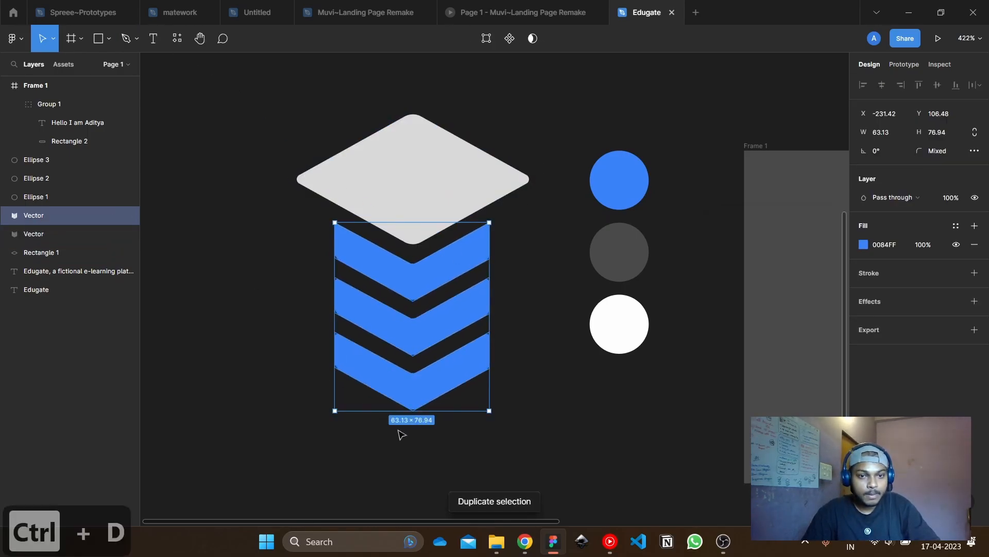
{"action": "scroll", "coordinate": [430, 415], "scroll_direction": "up", "scroll_amount": 3}
{"action": "key", "text": "l"}
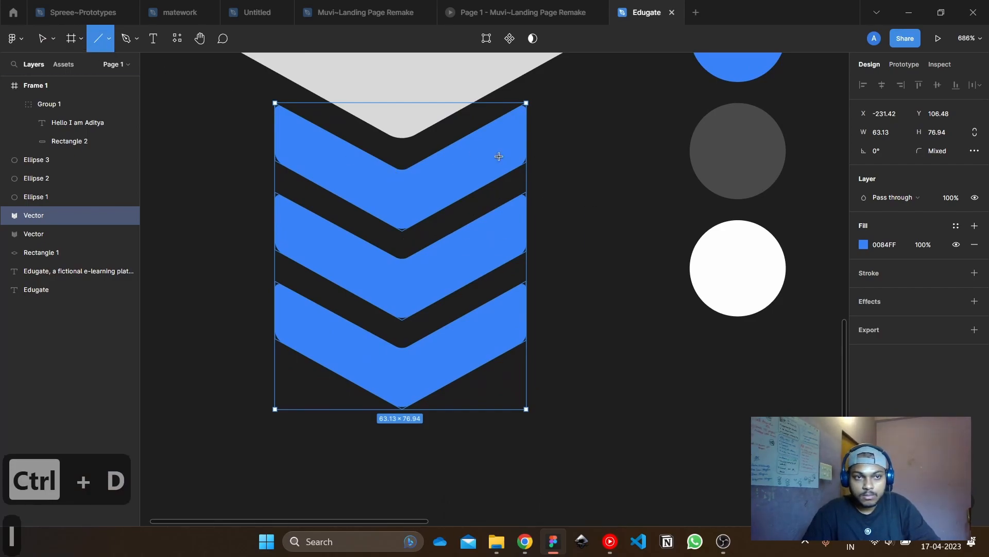
{"action": "left_click", "coordinate": [45, 39]}
{"action": "left_click", "coordinate": [591, 109]}
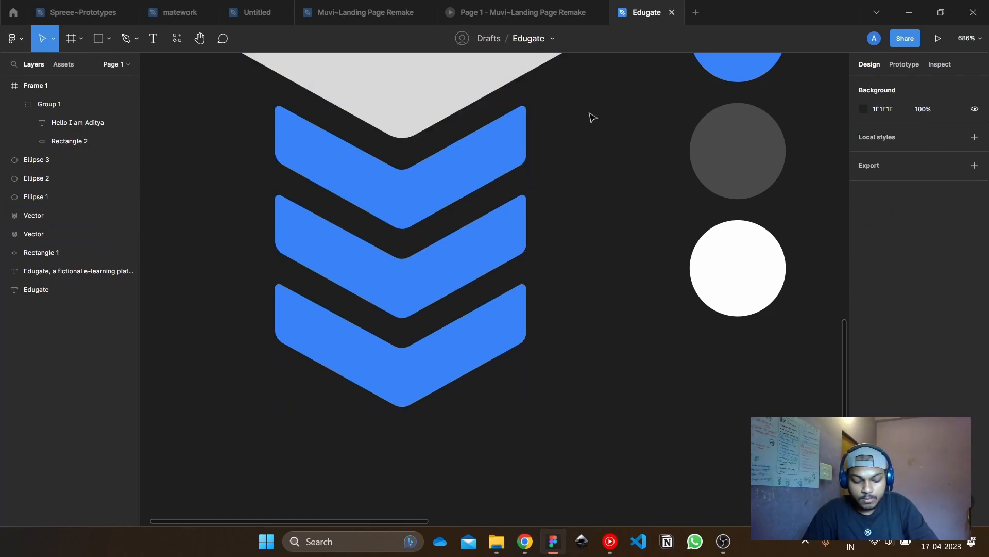
{"action": "key", "text": "l"}
{"action": "left_click_drag", "start_coordinate": [600, 155], "coordinate": [401, 240]}
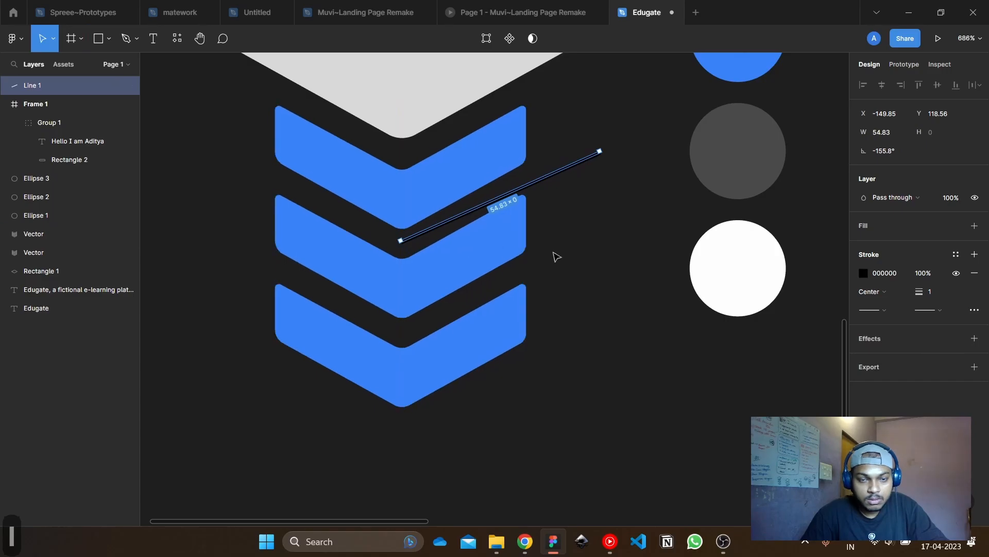
{"action": "key", "text": "BackSpace"}
{"action": "left_click", "coordinate": [112, 36]}
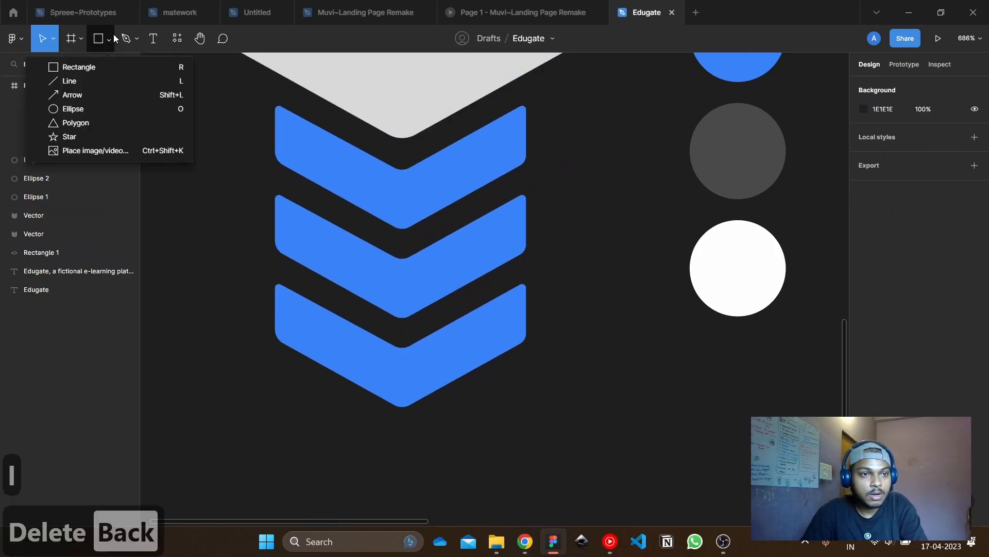
Draw a closed Pen outline about 101 × 82 around the two lower chevrons, running through the gap beneath the top chevron
{"action": "left_click", "coordinate": [127, 38]}
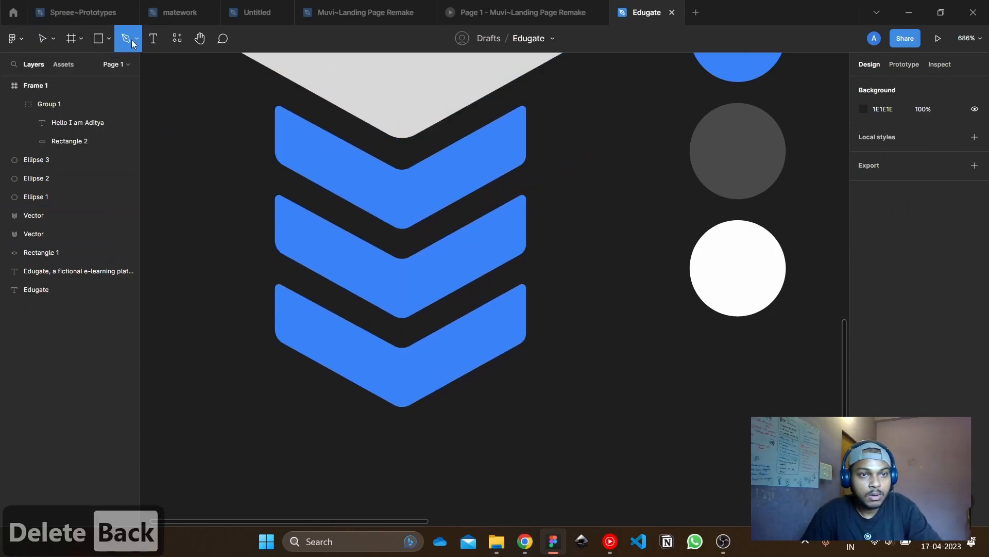
{"action": "left_click", "coordinate": [247, 166]}
{"action": "left_click", "coordinate": [397, 240]}
{"action": "left_click", "coordinate": [472, 207]}
{"action": "left_click", "coordinate": [587, 141]}
{"action": "left_click_drag", "start_coordinate": [576, 308], "coordinate": [570, 360]}
{"action": "left_click_drag", "start_coordinate": [547, 428], "coordinate": [531, 450]}
{"action": "left_click_drag", "start_coordinate": [428, 467], "coordinate": [368, 460]}
{"action": "left_click_drag", "start_coordinate": [342, 443], "coordinate": [326, 423]}
{"action": "left_click_drag", "start_coordinate": [256, 372], "coordinate": [238, 364]}
{"action": "left_click_drag", "start_coordinate": [194, 343], "coordinate": [190, 333]}
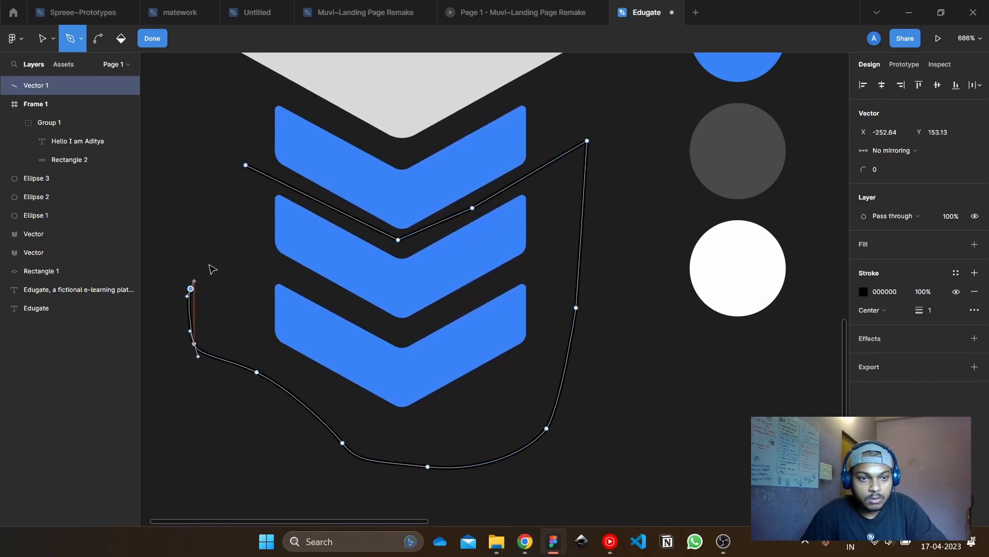
{"action": "left_click", "coordinate": [246, 166]}
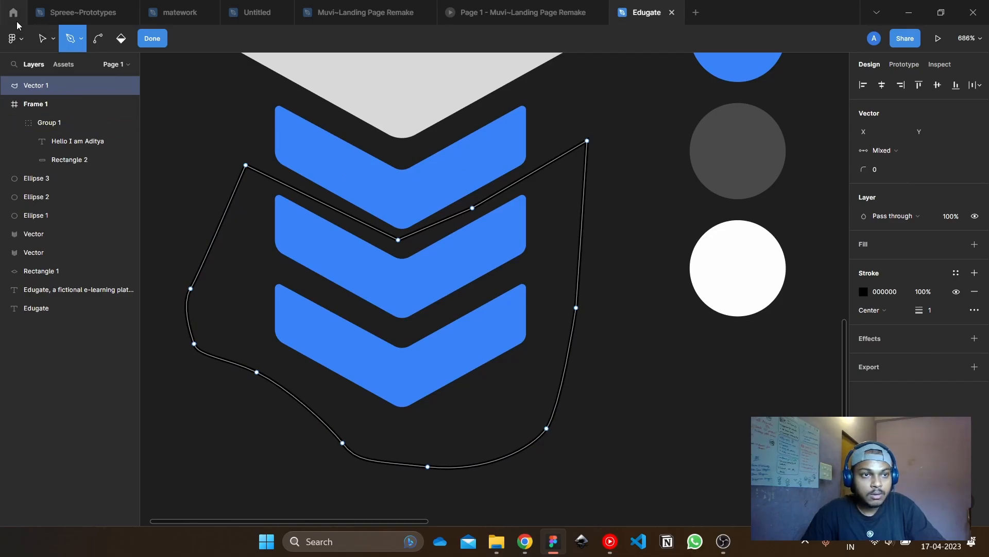
{"action": "left_click", "coordinate": [14, 39]}
{"action": "left_click", "coordinate": [42, 36]}
{"action": "left_click", "coordinate": [152, 38]}
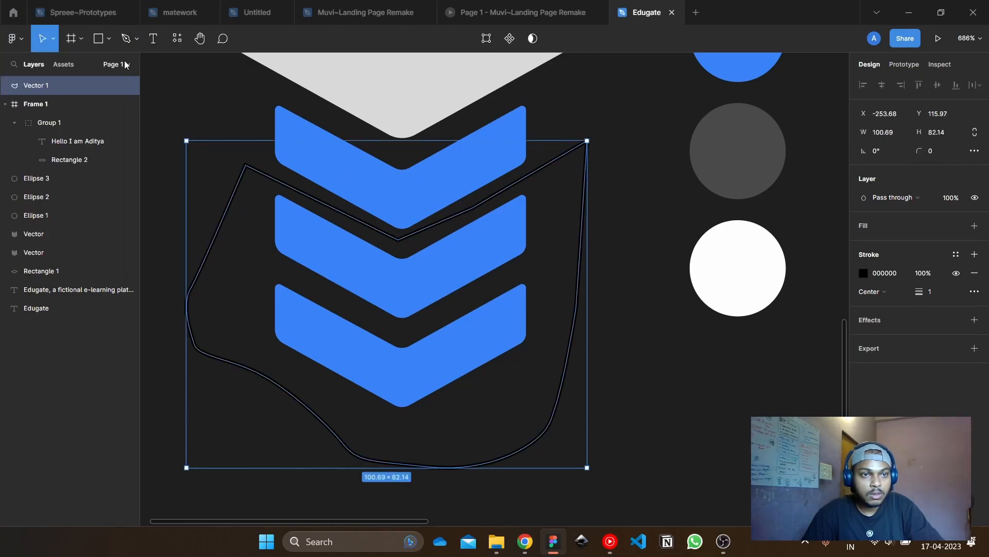
Duplicate the blue chevrons once more and select the new copy together with the pen outline
{"action": "left_click", "coordinate": [382, 279], "text": "shift"}
{"action": "left_click", "coordinate": [669, 236]}
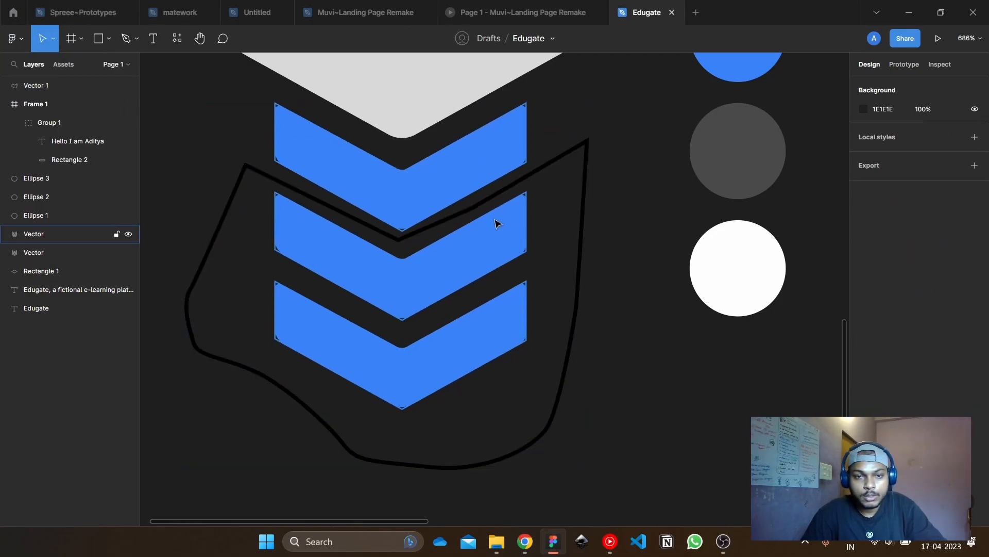
{"action": "left_click", "coordinate": [482, 153]}
{"action": "key", "text": "ctrl+d"}
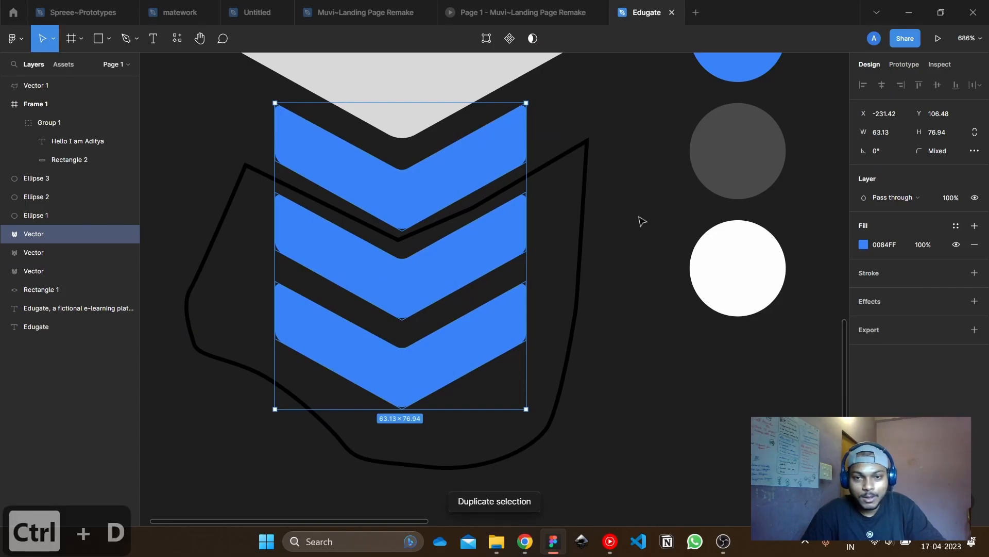
{"action": "left_click", "coordinate": [585, 226], "text": "shift"}
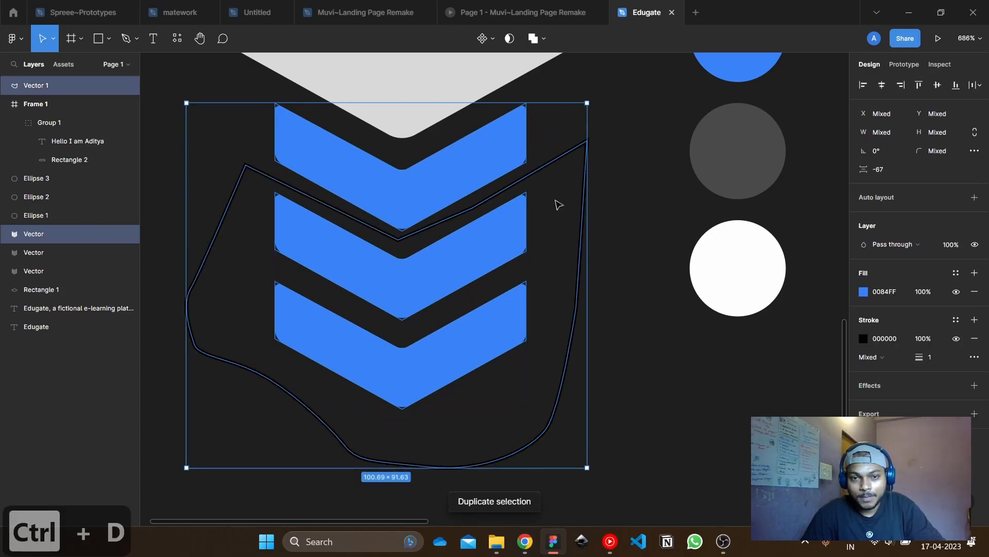
Try to combine the chevron copy and the pen outline with Union, and undo it
{"action": "left_click", "coordinate": [545, 40]}
{"action": "left_click", "coordinate": [529, 66]}
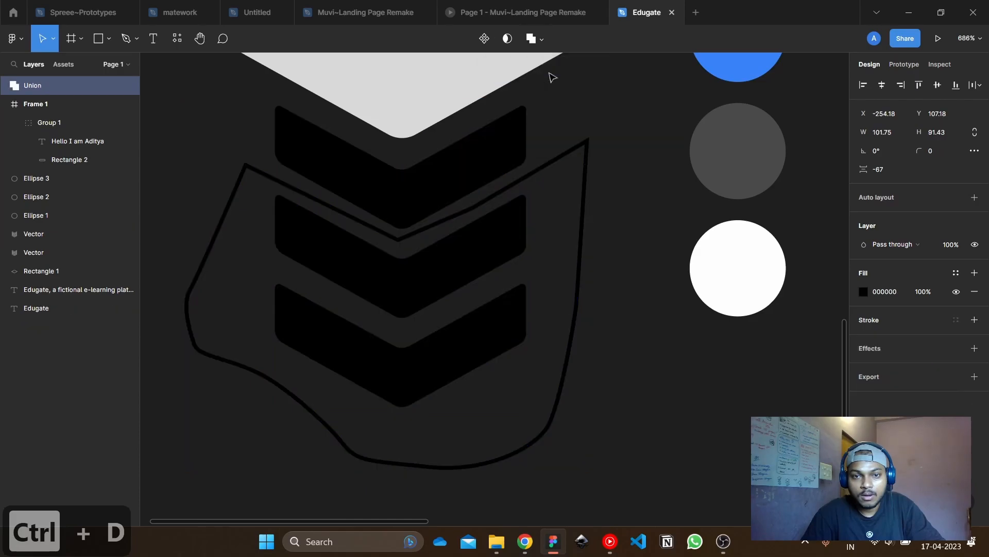
{"action": "key", "text": "Escape"}
{"action": "key", "text": "ctrl+z"}
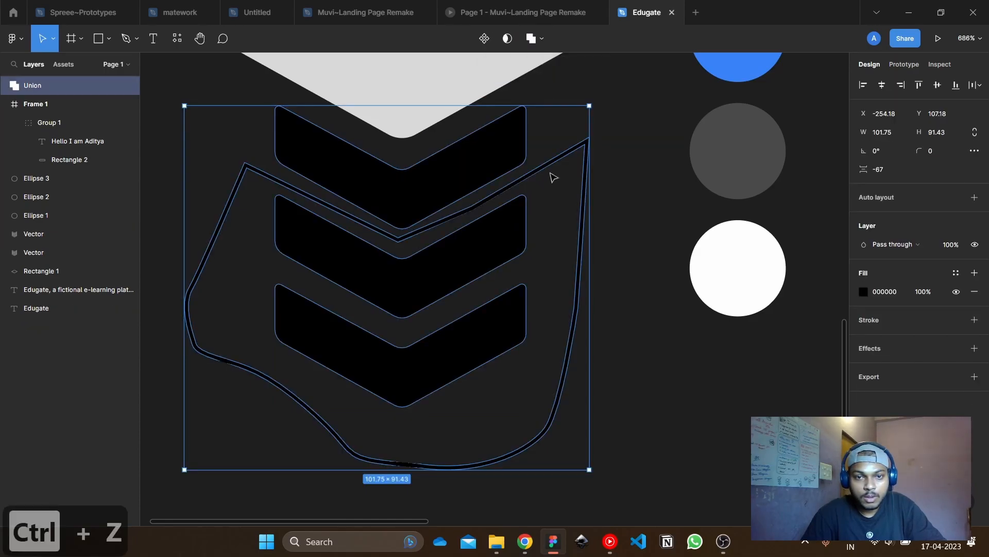
{"action": "key", "text": "ctrl+z"}
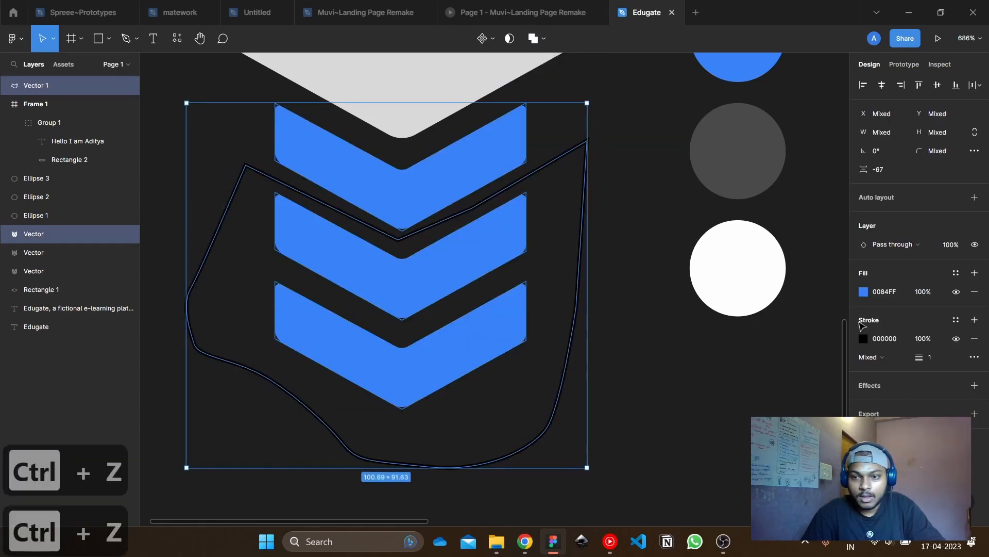
Fill the chevron copy and the pen outline with white FFFFFF and set the outline's stroke width to 0
{"action": "left_click", "coordinate": [864, 294]}
{"action": "left_click_drag", "start_coordinate": [813, 273], "coordinate": [596, 133]}
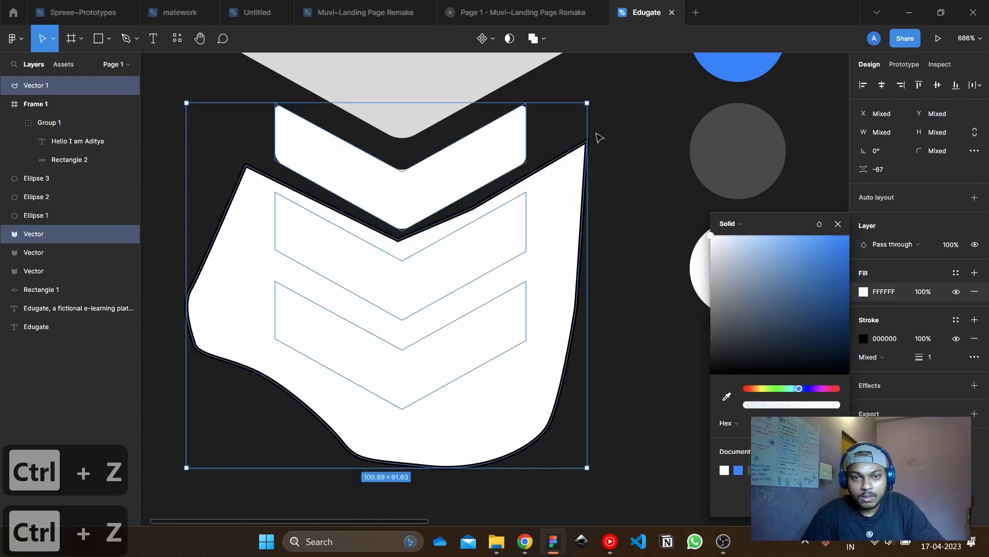
{"action": "left_click", "coordinate": [650, 161]}
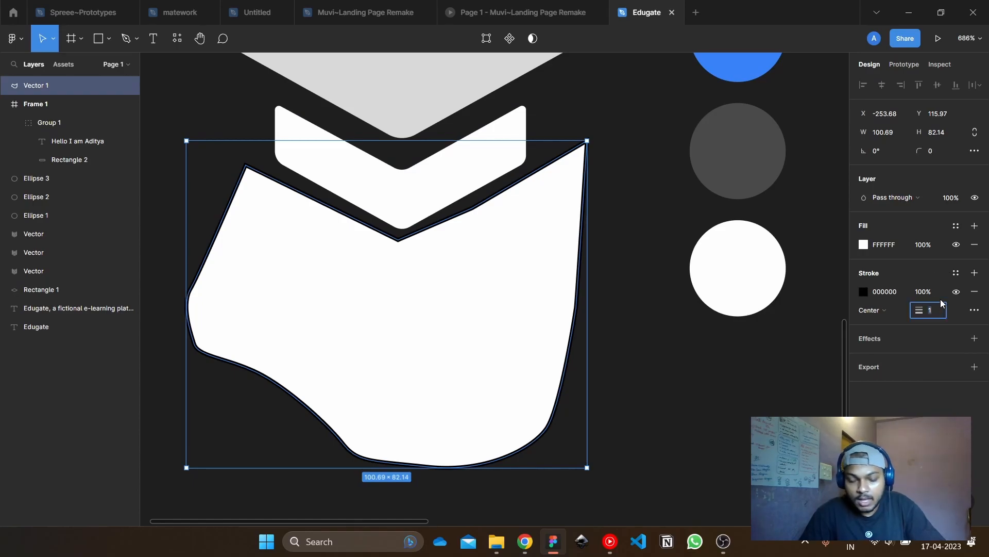
{"action": "type", "text": "0"}
{"action": "key", "text": "Return"}
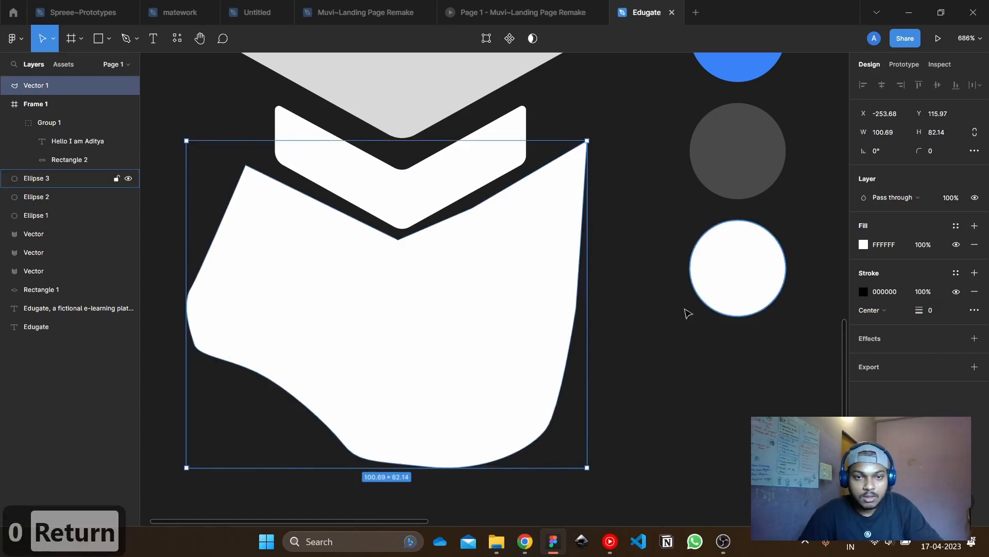
Try to intersect the white chevron copy with the white outline shape, and undo it
{"action": "left_click", "coordinate": [605, 137]}
{"action": "left_click", "coordinate": [519, 162]}
{"action": "left_click", "coordinate": [572, 193], "text": "shift"}
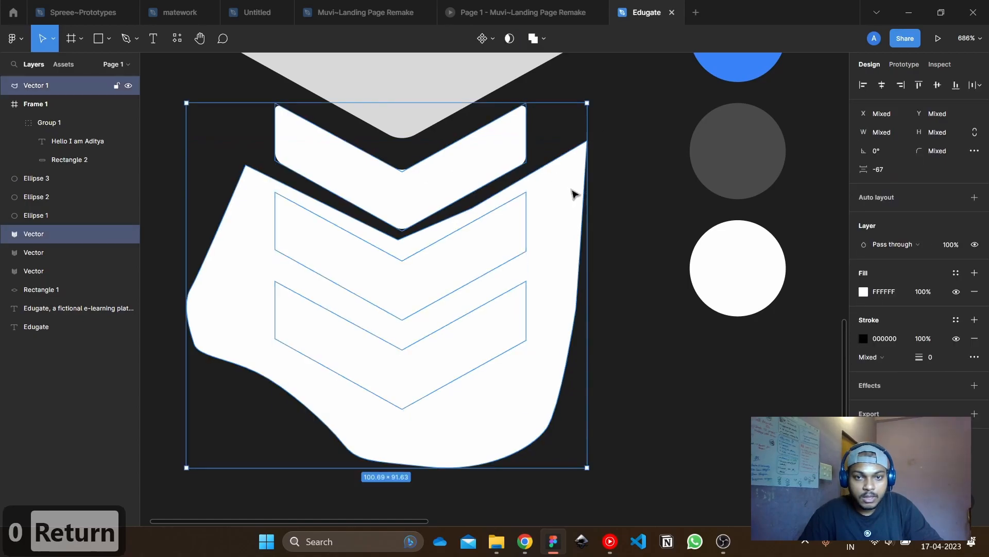
{"action": "left_click", "coordinate": [545, 39]}
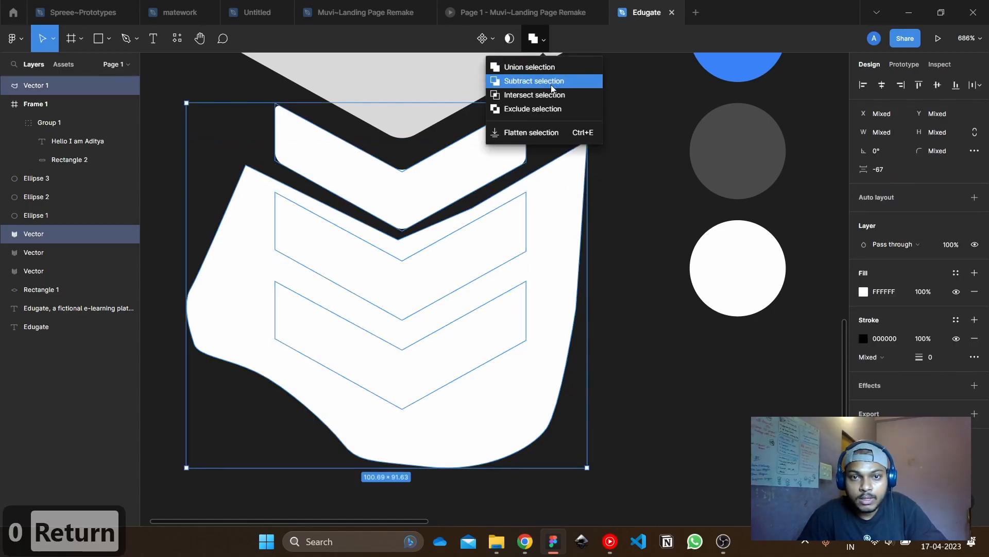
{"action": "left_click", "coordinate": [520, 94]}
{"action": "key", "text": "ctrl+z"}
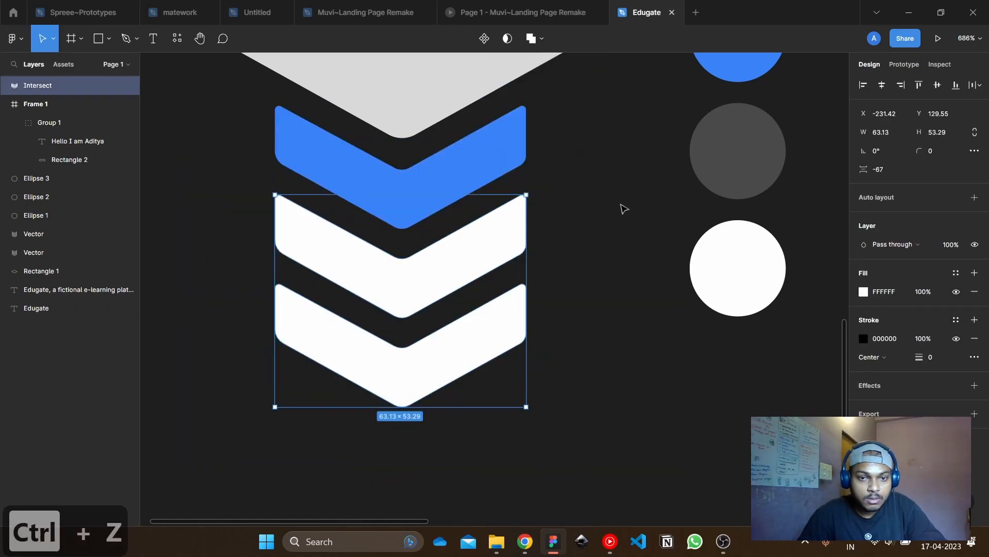
{"action": "key", "text": "ctrl+z"}
Duplicate the white outline shape and subtract the duplicate from the white chevron copy to isolate the top chevron
{"action": "key", "text": "ctrl+d"}
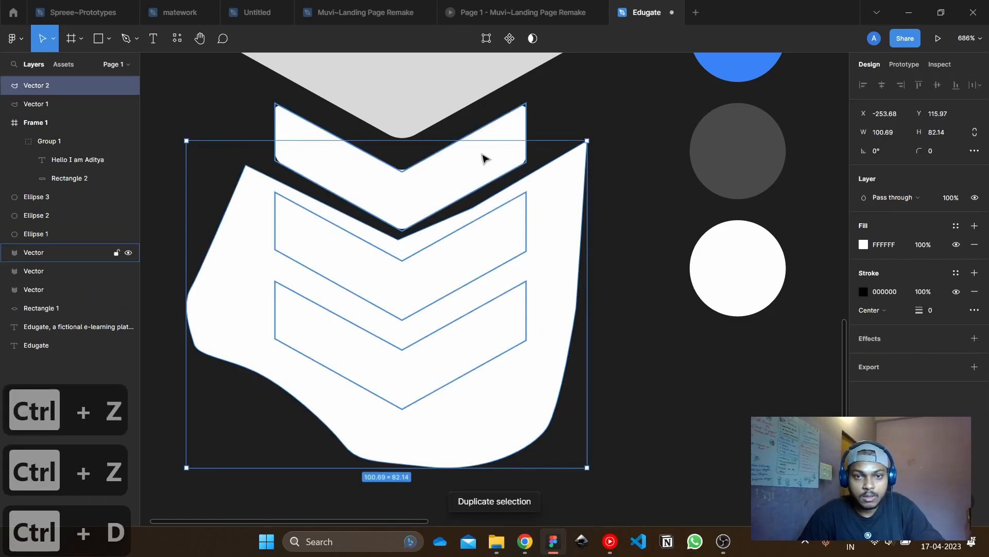
{"action": "left_click", "coordinate": [481, 157], "text": "shift"}
{"action": "left_click", "coordinate": [543, 39]}
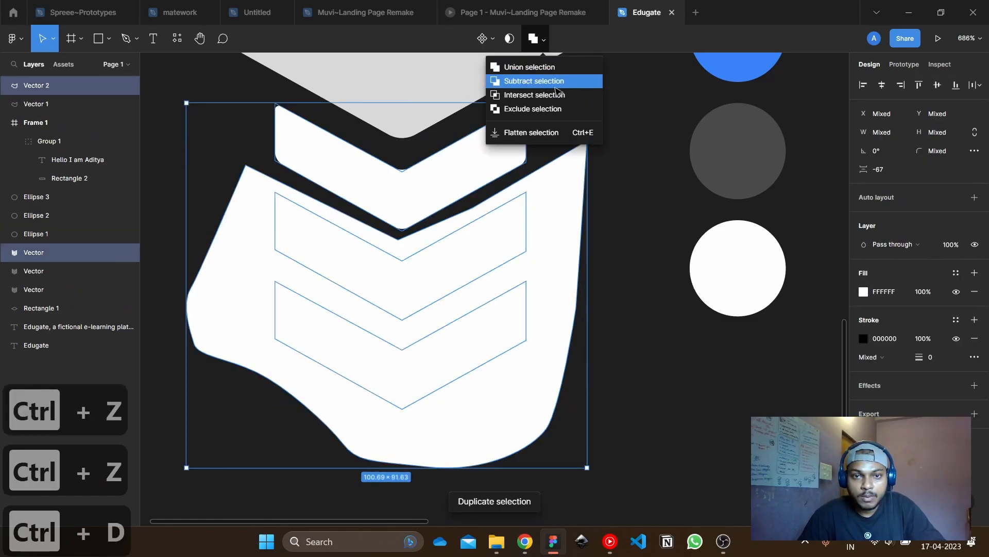
{"action": "left_click", "coordinate": [534, 81]}
{"action": "left_click", "coordinate": [614, 113]}
{"action": "left_click", "coordinate": [504, 160]}
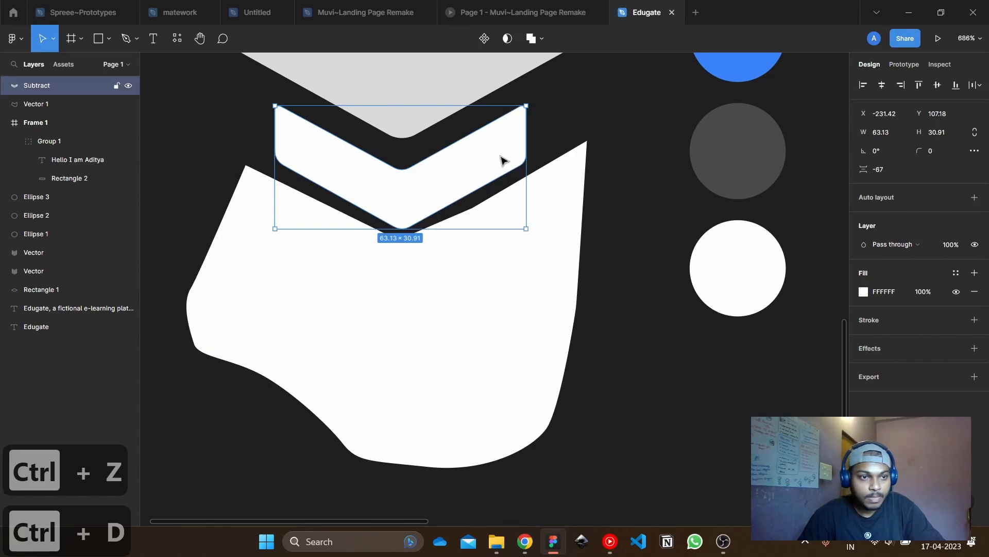
Intersect one of the remaining blue chevron copies with the white outline shape to isolate the two lower chevrons
{"action": "left_click", "coordinate": [68, 251]}
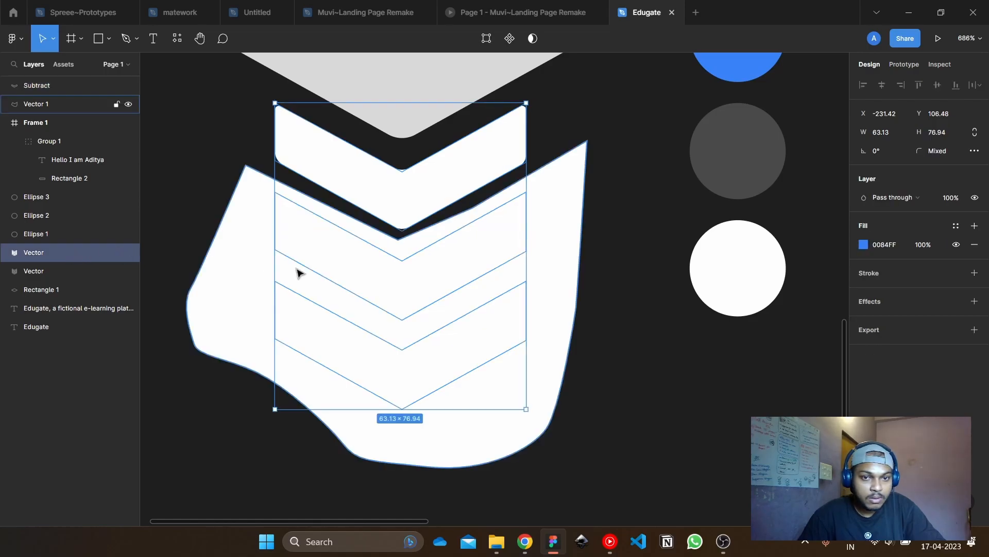
{"action": "left_click", "coordinate": [574, 249], "text": "shift"}
{"action": "left_click", "coordinate": [535, 38]}
{"action": "left_click", "coordinate": [547, 94]}
{"action": "left_click", "coordinate": [581, 152]}
Move the white lower and top chevron pieces away from the blue stack as a test, and undo the moves
{"action": "left_click", "coordinate": [495, 246]}
{"action": "left_click_drag", "start_coordinate": [495, 245], "coordinate": [540, 286]}
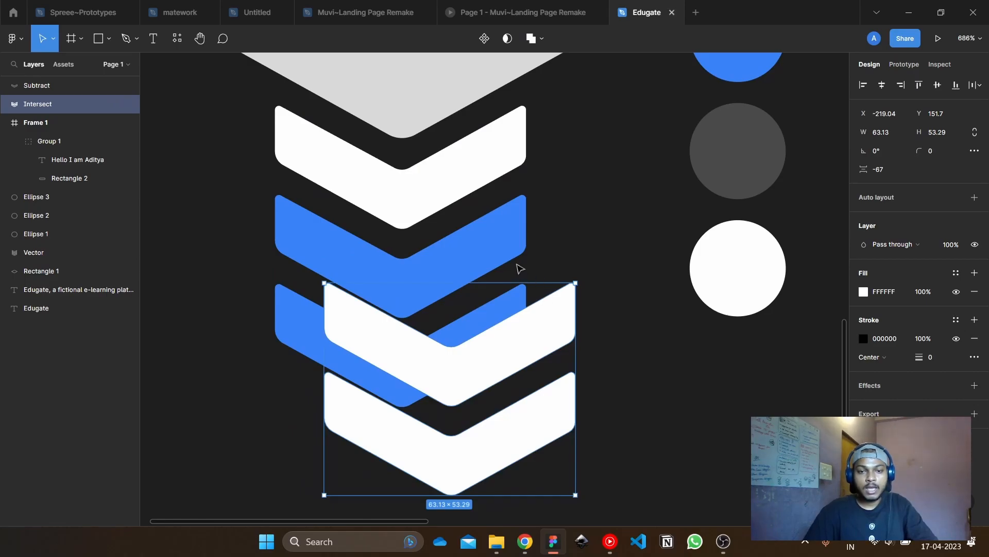
{"action": "left_click_drag", "start_coordinate": [497, 353], "coordinate": [607, 294]}
{"action": "key", "text": "ctrl+z"}
{"action": "left_click_drag", "start_coordinate": [455, 184], "coordinate": [321, 182]}
{"action": "key", "text": "ctrl+z"}
{"action": "key", "text": "ctrl+z"}
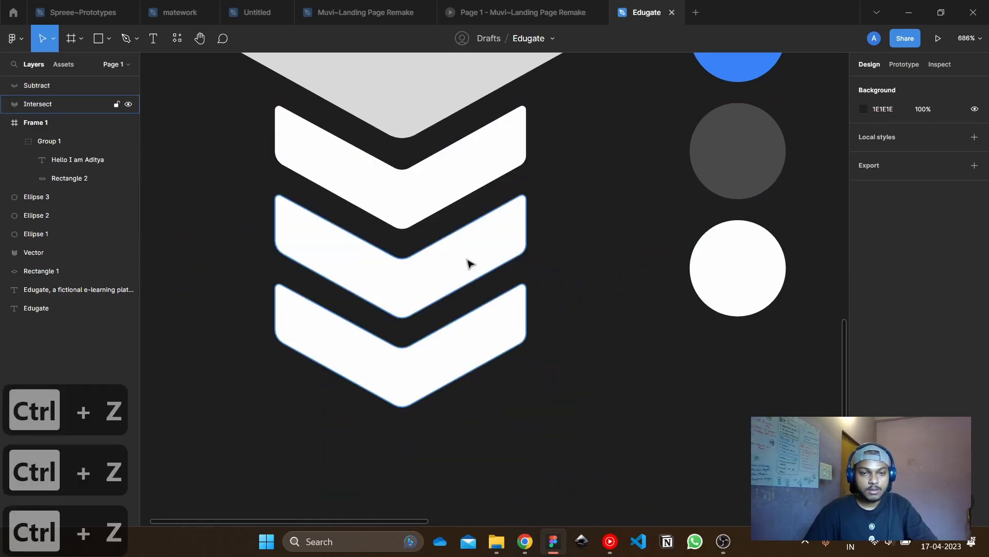
Flatten the intersected lower chevrons and the subtracted top chevron, each into its own vector
{"action": "left_click", "coordinate": [467, 263]}
{"action": "key", "text": "ctrl+e"}
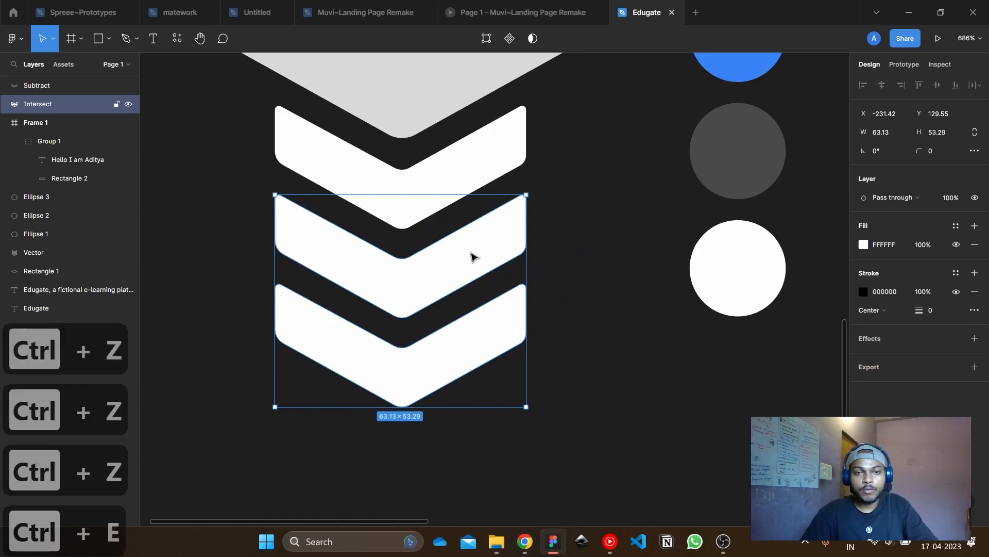
{"action": "left_click", "coordinate": [485, 163]}
{"action": "key", "text": "ctrl+e"}
Shift both flattened chevron pieces sideways to check what lies beneath them, and undo the moves
{"action": "left_click", "coordinate": [575, 191]}
{"action": "left_click_drag", "start_coordinate": [470, 253], "coordinate": [354, 258]}
{"action": "left_click_drag", "start_coordinate": [470, 181], "coordinate": [395, 178]}
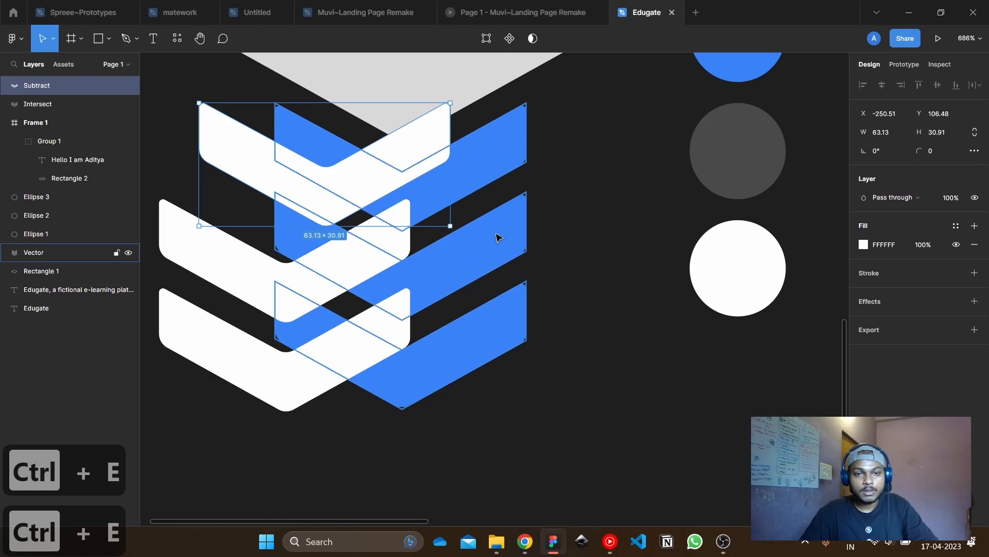
{"action": "key", "text": "ctrl+z"}
{"action": "key", "text": "ctrl+z"}
Delete the leftover blue chevron vector beneath the white pieces
{"action": "left_click", "coordinate": [53, 258]}
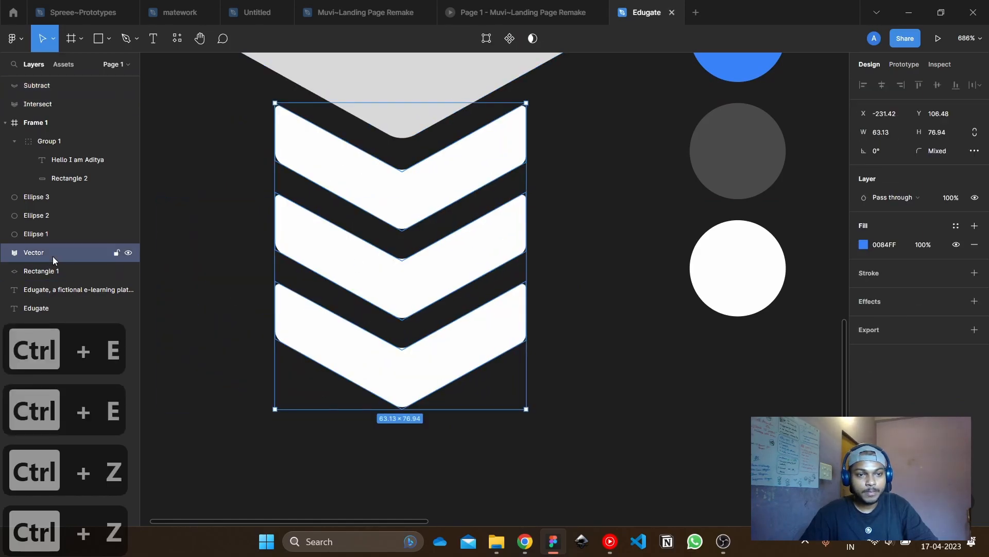
{"action": "key", "text": "Delete"}
{"action": "scroll", "coordinate": [474, 302], "scroll_direction": "down", "scroll_amount": 5}
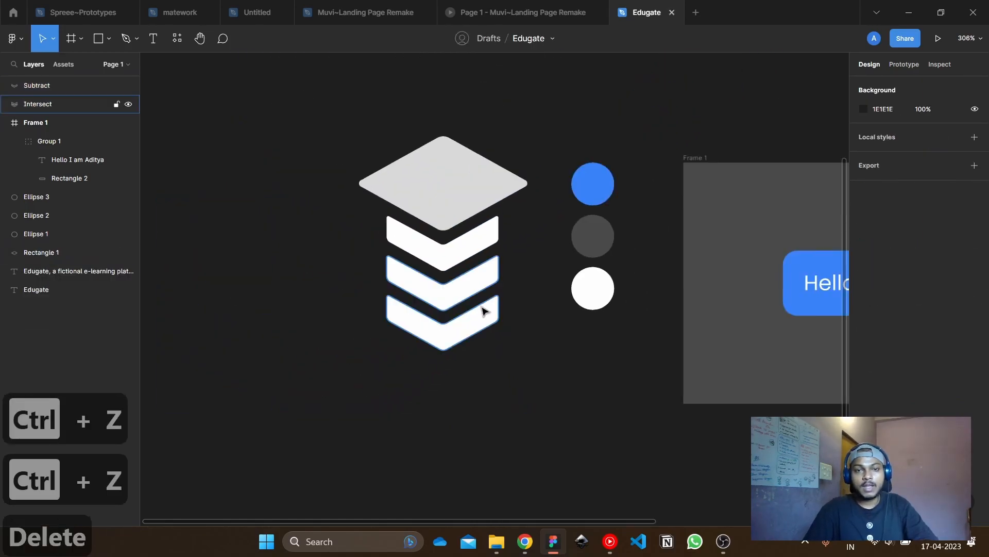
Move the lower chevrons, the top chevron and the cap diamond apart to test their separation, and undo the moves
{"action": "left_click", "coordinate": [453, 311]}
{"action": "left_click_drag", "start_coordinate": [453, 312], "coordinate": [453, 378]}
{"action": "left_click_drag", "start_coordinate": [453, 250], "coordinate": [322, 215]}
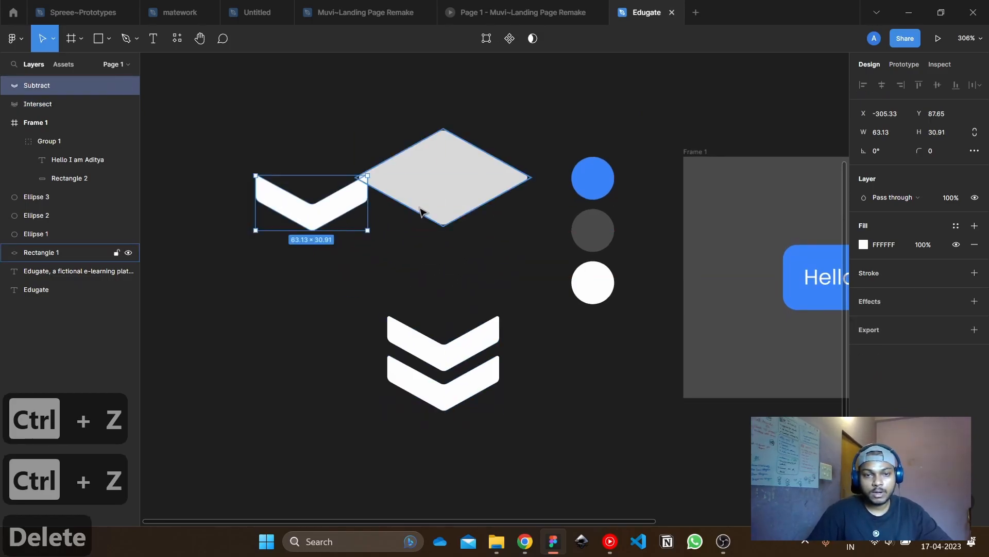
{"action": "left_click_drag", "start_coordinate": [439, 204], "coordinate": [479, 160]}
{"action": "key", "text": "ctrl+z"}
{"action": "key", "text": "ctrl+z"}
{"action": "key", "text": "ctrl+z"}
Flatten the piece containing the two lower white chevrons
{"action": "left_click", "coordinate": [441, 288]}
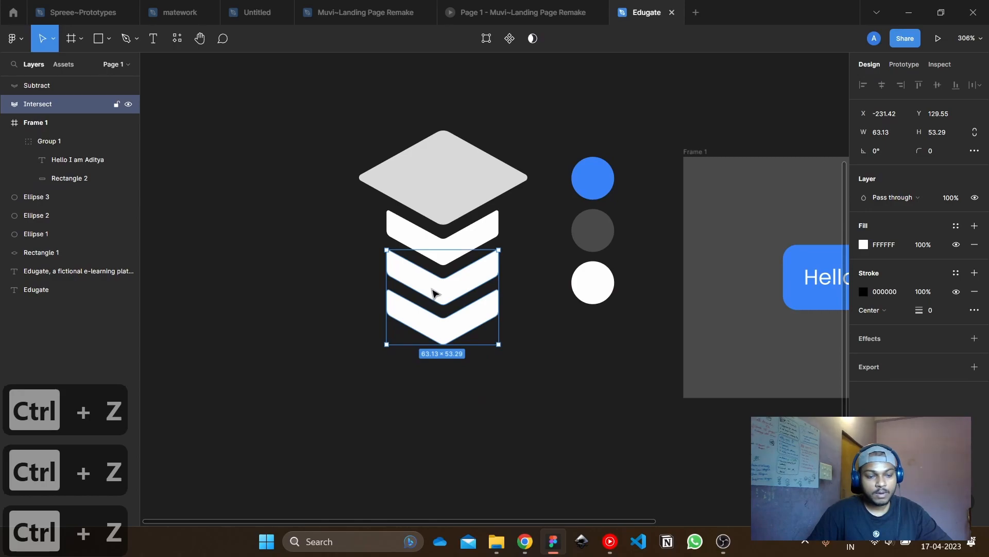
{"action": "key", "text": "ctrl+e"}
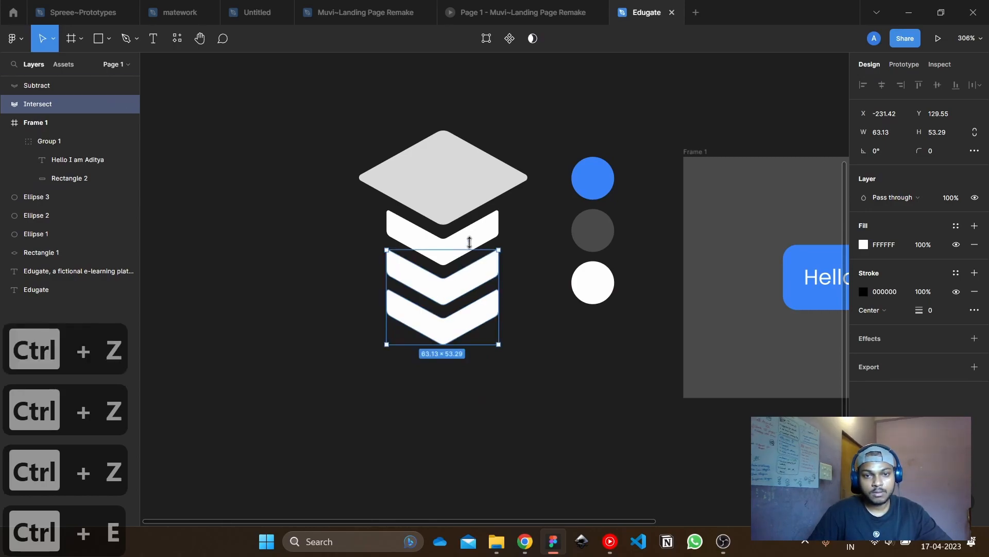
Flatten the cap diamond at the top of the icon into a single vector shape
{"action": "key", "text": "ctrl+e"}
{"action": "left_click", "coordinate": [470, 159]}
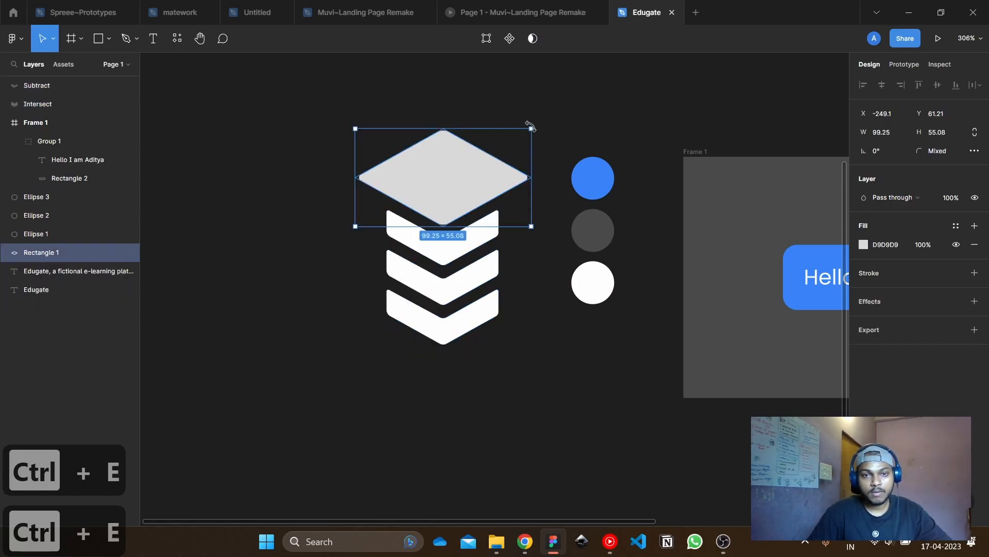
{"action": "key", "text": "ctrl+e"}
{"action": "key", "text": "Escape"}
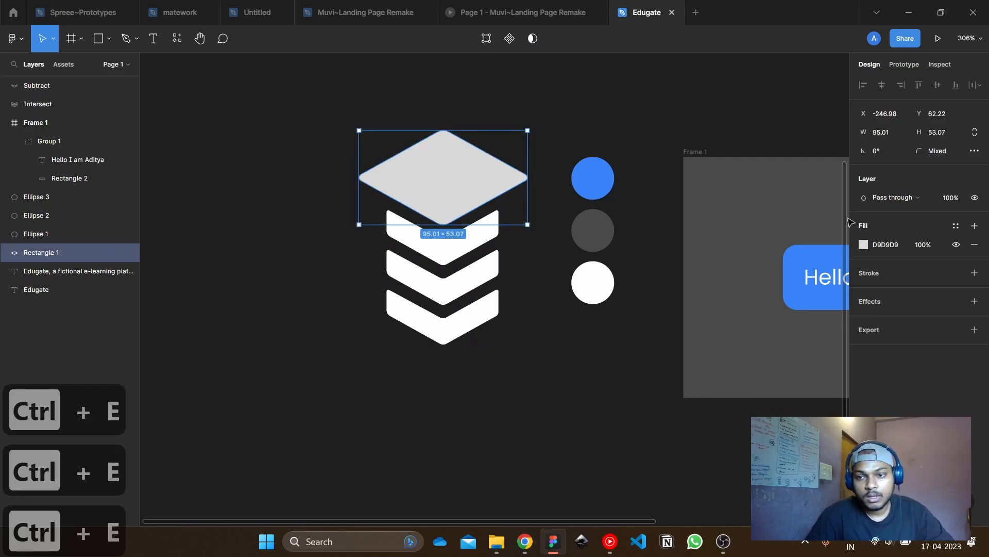
Fill the cap diamond with the blue sampled from the palette's blue circle
{"action": "left_click", "coordinate": [863, 244]}
{"action": "left_click", "coordinate": [723, 400]}
{"action": "left_click", "coordinate": [596, 170]}
{"action": "left_click", "coordinate": [519, 166]}
Fill the uppermost chevron with the blue sampled from the palette's blue circle
{"action": "left_click", "coordinate": [487, 227]}
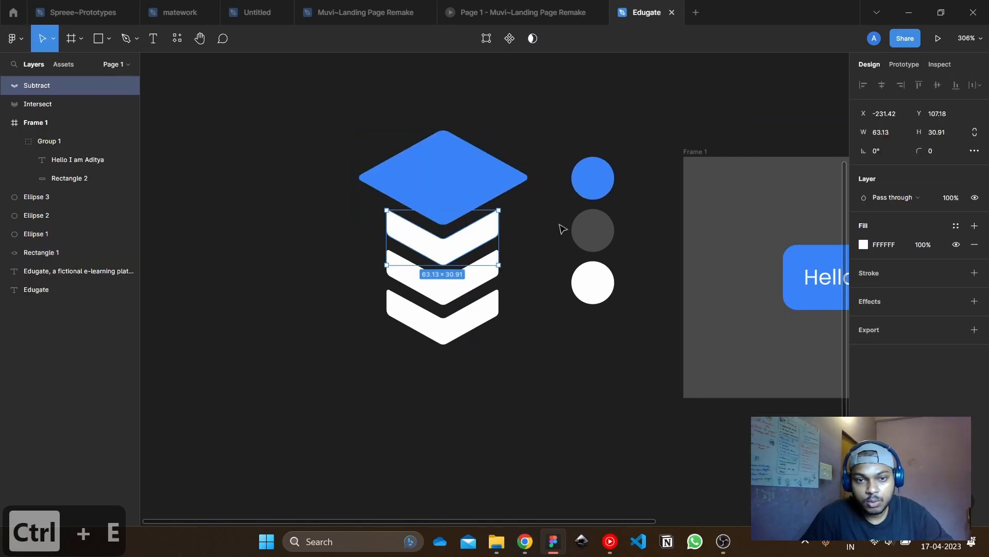
{"action": "left_click", "coordinate": [863, 244]}
{"action": "left_click", "coordinate": [724, 400]}
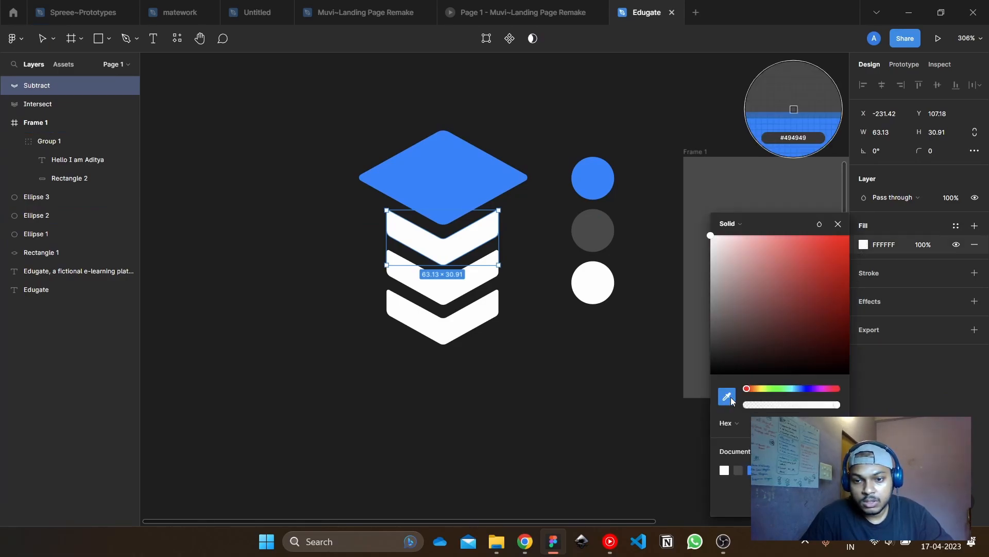
{"action": "left_click", "coordinate": [593, 178]}
{"action": "left_click", "coordinate": [569, 202]}
Fill the two lower chevrons with the dark grey 494949 sampled from the palette's grey circle
{"action": "left_click", "coordinate": [486, 279]}
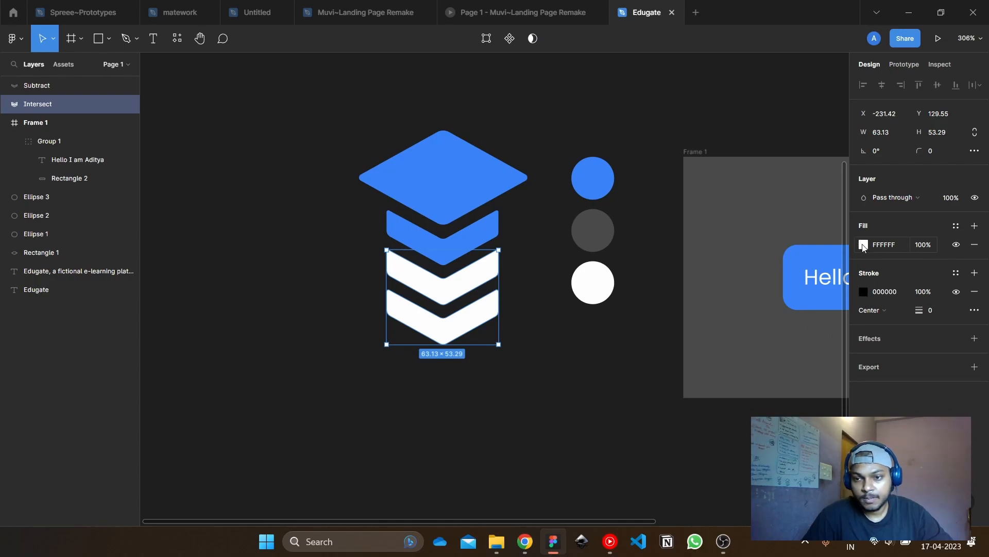
{"action": "left_click", "coordinate": [863, 244]}
{"action": "left_click", "coordinate": [724, 400]}
{"action": "left_click", "coordinate": [603, 229]}
{"action": "left_click", "coordinate": [550, 380]}
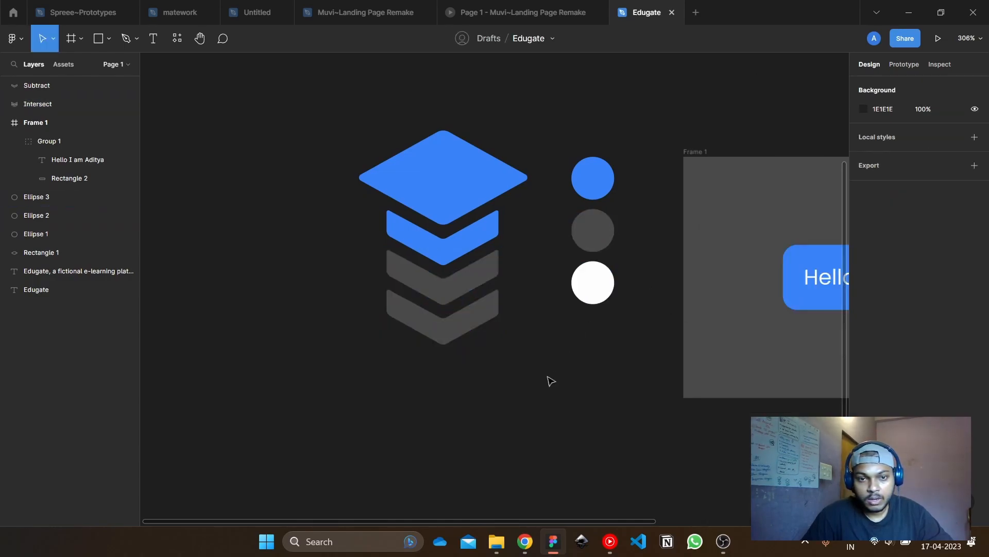
Group the cap diamond and all chevrons, and move the group to an empty area of the canvas
{"action": "scroll", "coordinate": [493, 325], "scroll_direction": "down", "scroll_amount": 10}
{"action": "left_click_drag", "start_coordinate": [500, 349], "coordinate": [485, 320]}
{"action": "left_click", "coordinate": [429, 230]}
{"action": "key", "text": "ctrl+g"}
{"action": "left_click_drag", "start_coordinate": [471, 247], "coordinate": [800, 212]}
{"action": "left_click_drag", "start_coordinate": [776, 214], "coordinate": [361, 292]}
{"action": "scroll", "coordinate": [414, 292], "scroll_direction": "up", "scroll_amount": 5}
{"action": "left_click", "coordinate": [482, 293]}
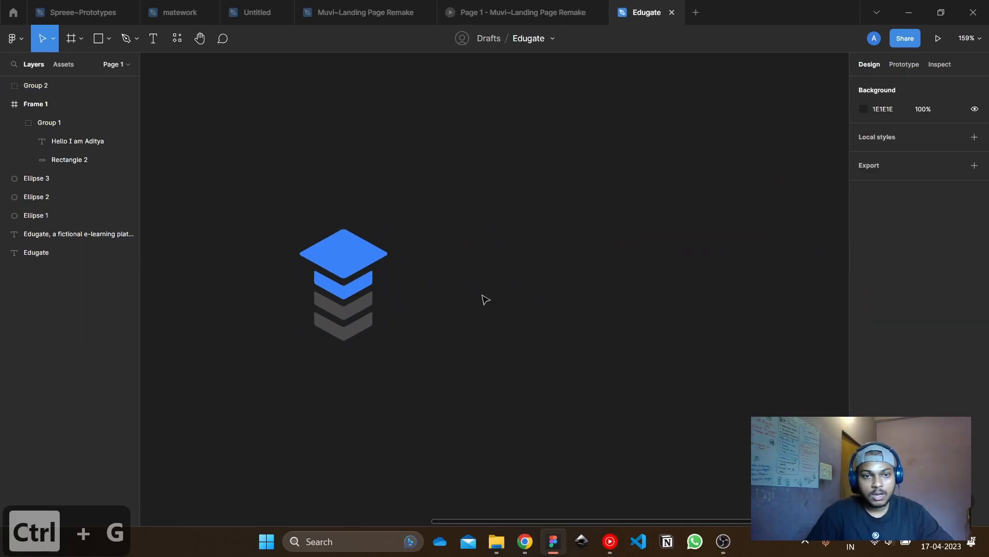
Add the text "dugate" just above the icon
{"action": "left_click", "coordinate": [153, 38]}
{"action": "left_click", "coordinate": [348, 181]}
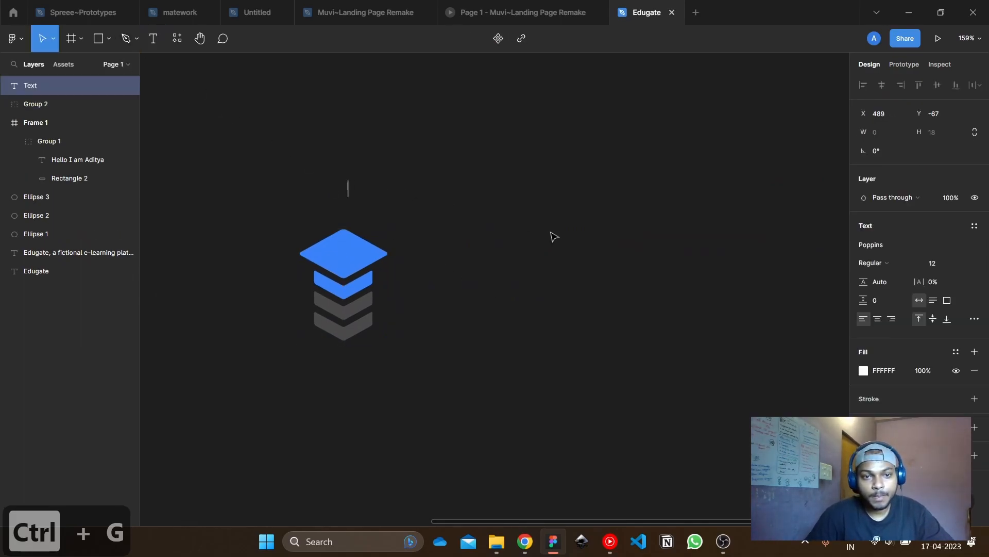
{"action": "type", "text": "du"}
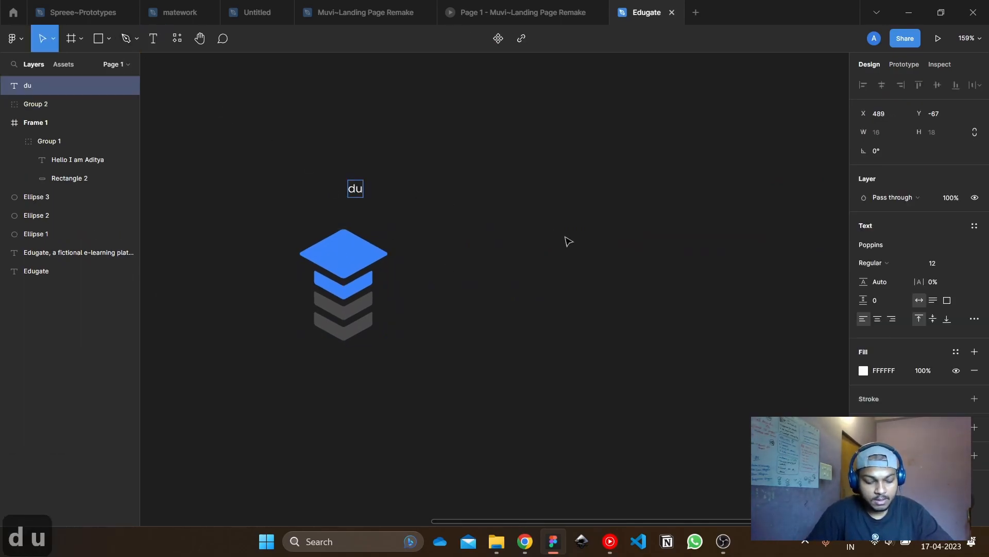
{"action": "type", "text": "gate"}
Try the Medium weight on the "dugate" text and set it to Poppins SemiBold
{"action": "key", "text": "ctrl+a"}
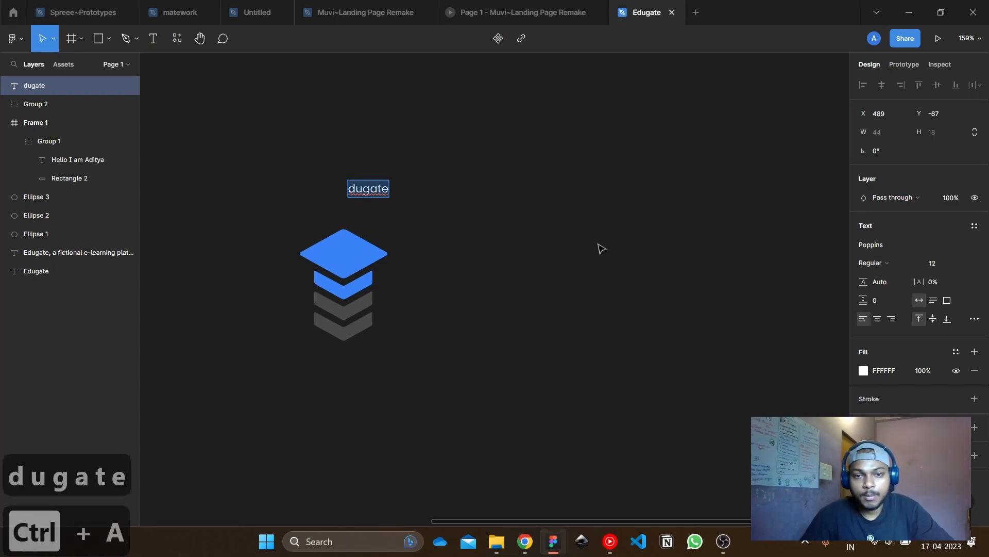
{"action": "left_click", "coordinate": [885, 265]}
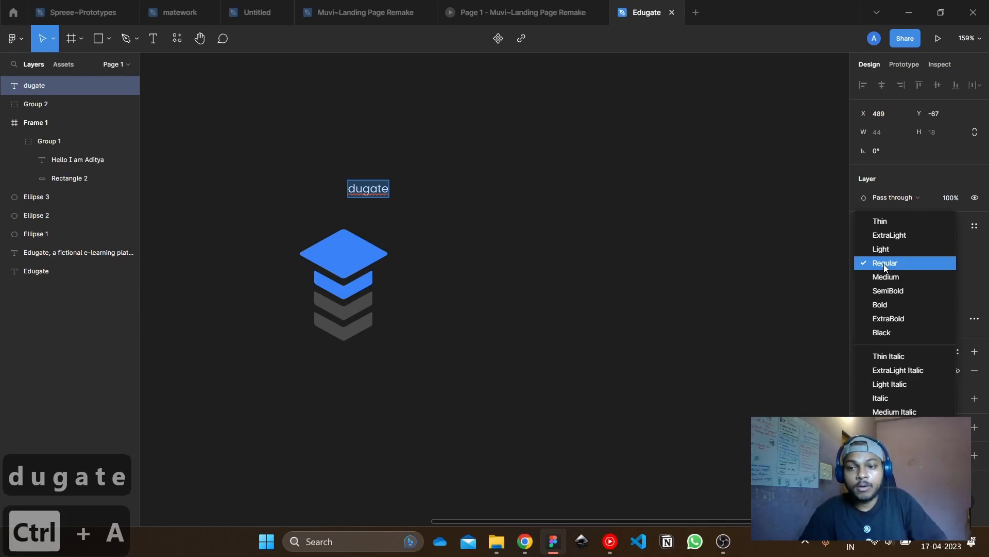
{"action": "left_click", "coordinate": [883, 273]}
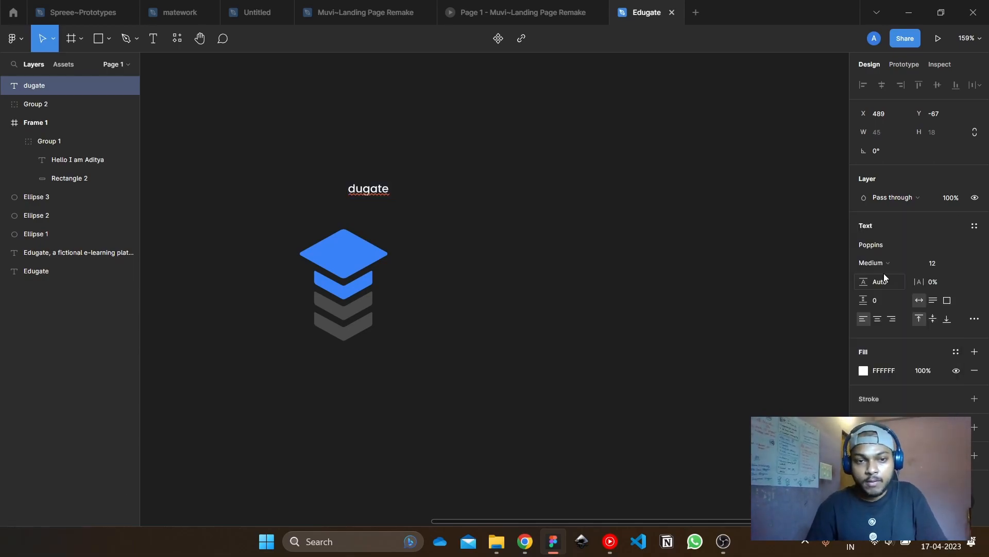
{"action": "left_click", "coordinate": [896, 260]}
{"action": "left_click", "coordinate": [897, 274]}
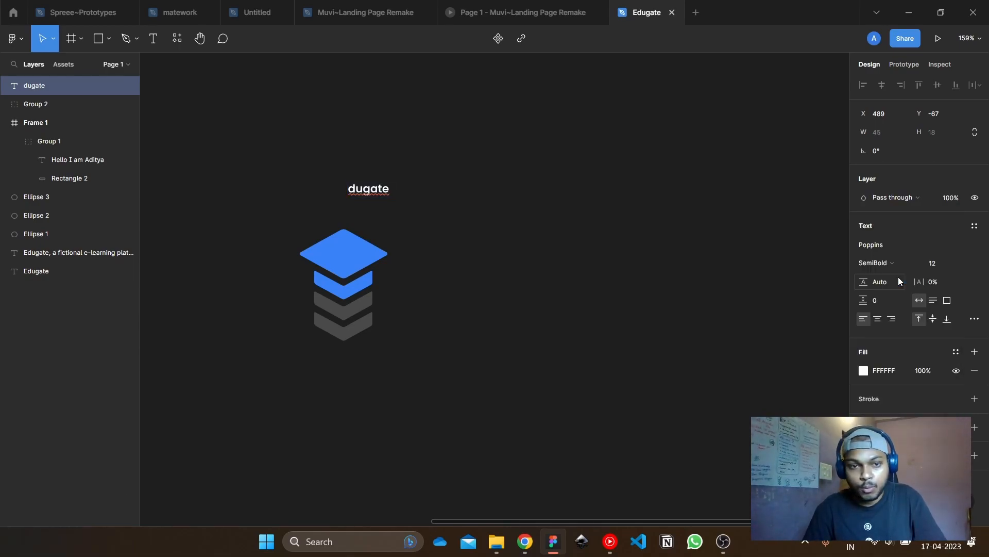
Set the font size of the "dugate" text to 24
{"action": "left_click", "coordinate": [959, 264]}
{"action": "left_click", "coordinate": [965, 263]}
{"action": "left_click", "coordinate": [964, 264]}
{"action": "left_click", "coordinate": [947, 346]}
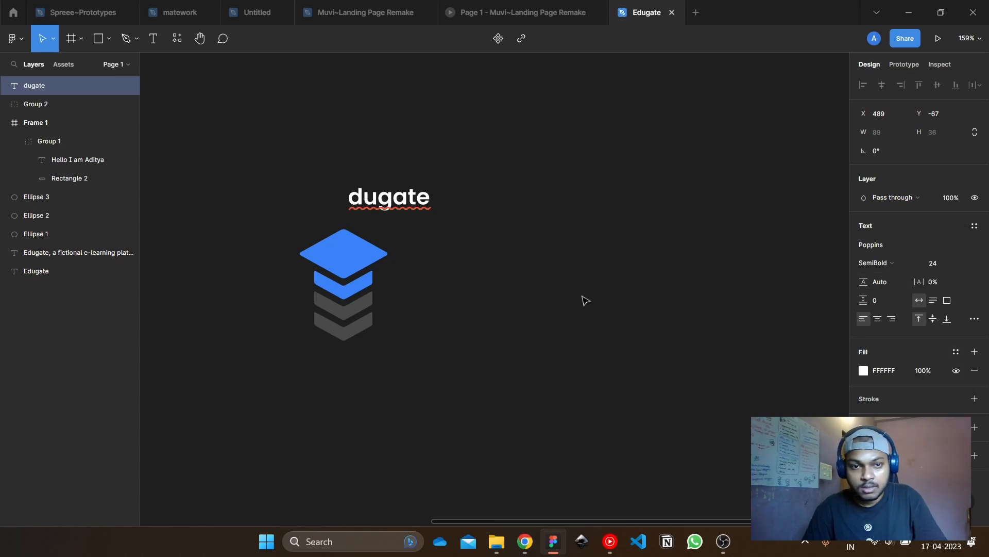
Scale the icon group down to about 28.64 × 36.36 and place it directly before the "dugate" text
{"action": "left_click", "coordinate": [444, 263]}
{"action": "scroll", "coordinate": [351, 270], "scroll_direction": "up", "scroll_amount": 3}
{"action": "left_click_drag", "start_coordinate": [399, 297], "coordinate": [362, 146]}
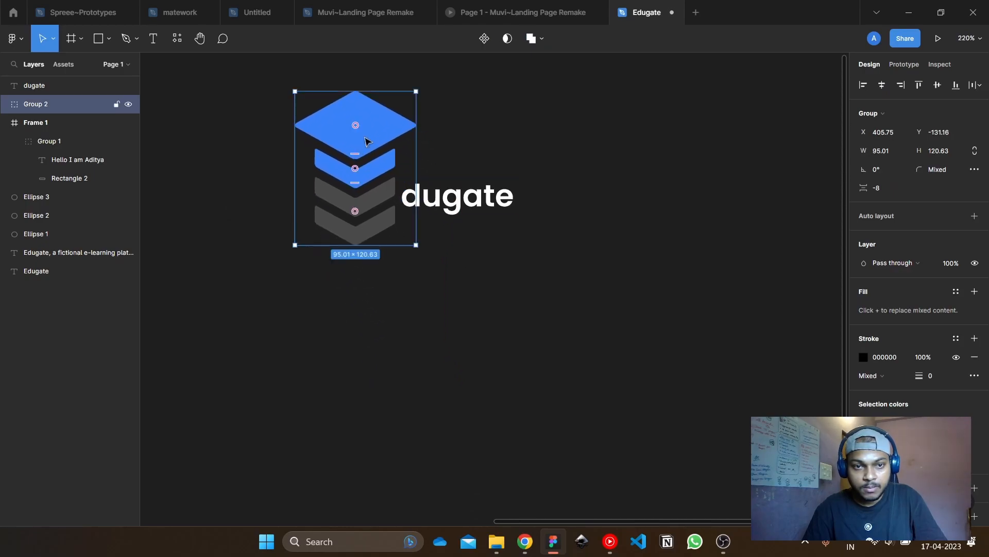
{"action": "left_click_drag", "start_coordinate": [375, 89], "coordinate": [374, 200]}
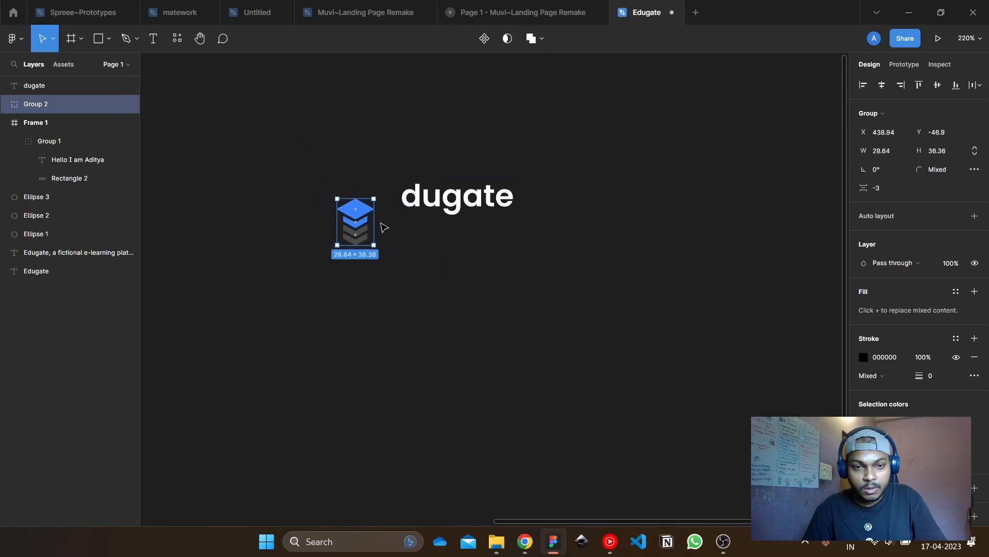
{"action": "scroll", "coordinate": [383, 222], "scroll_direction": "up", "scroll_amount": 3}
{"action": "left_click_drag", "start_coordinate": [338, 252], "coordinate": [393, 193]}
Refine the icon group's size to about 28.22 × 35.83 and align it before the "d" as the wordmark's initial E
{"action": "scroll", "coordinate": [391, 198], "scroll_direction": "up", "scroll_amount": 3}
{"action": "scroll", "coordinate": [393, 192], "scroll_direction": "up", "scroll_amount": 3}
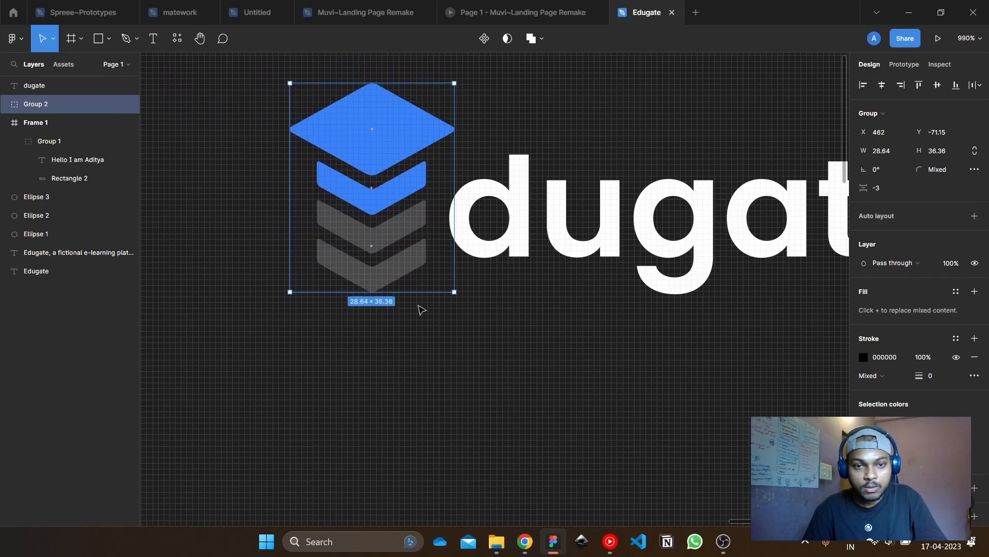
{"action": "left_click_drag", "start_coordinate": [418, 293], "coordinate": [417, 248]}
{"action": "scroll", "coordinate": [541, 254], "scroll_direction": "up", "scroll_amount": 5}
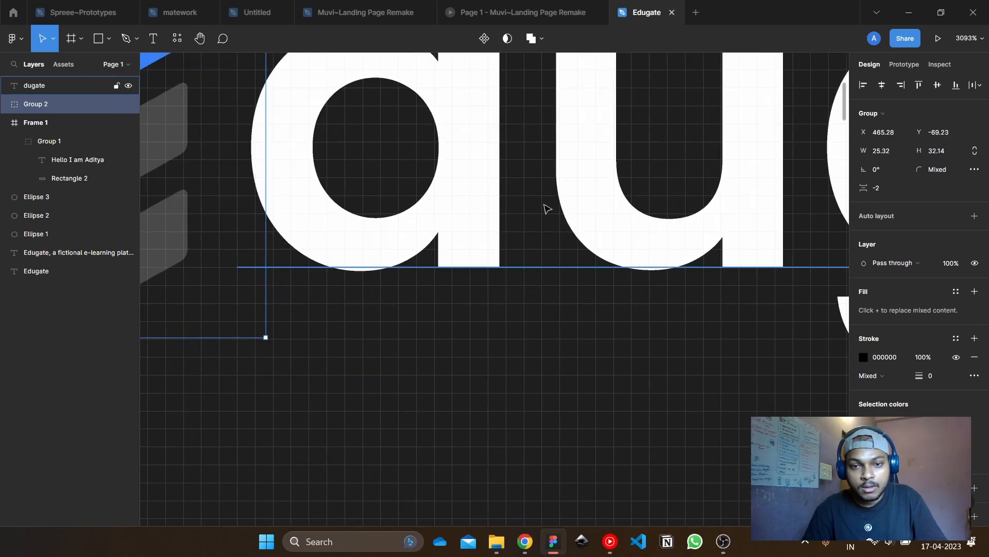
{"action": "scroll", "coordinate": [540, 195], "scroll_direction": "down", "scroll_amount": 5}
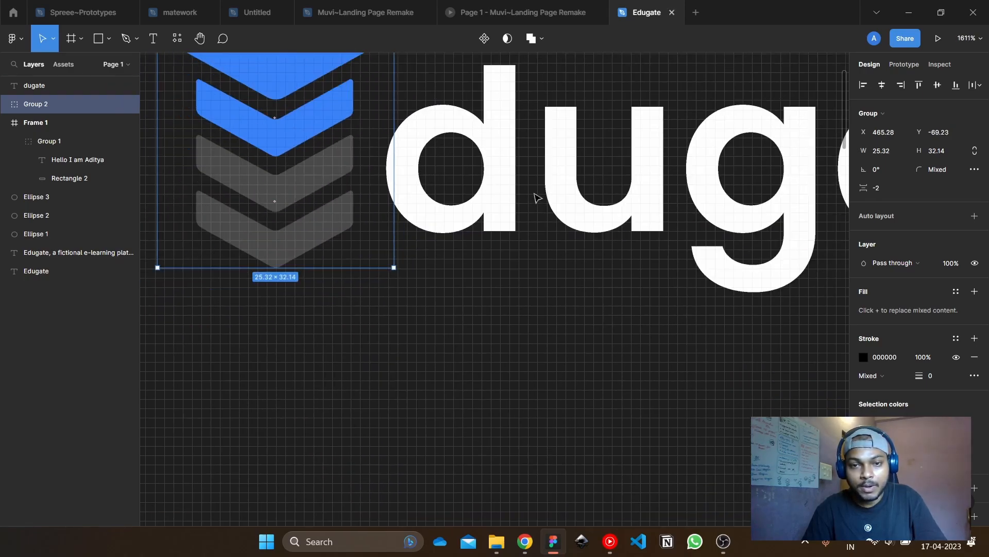
{"action": "left_click_drag", "start_coordinate": [386, 270], "coordinate": [469, 262]}
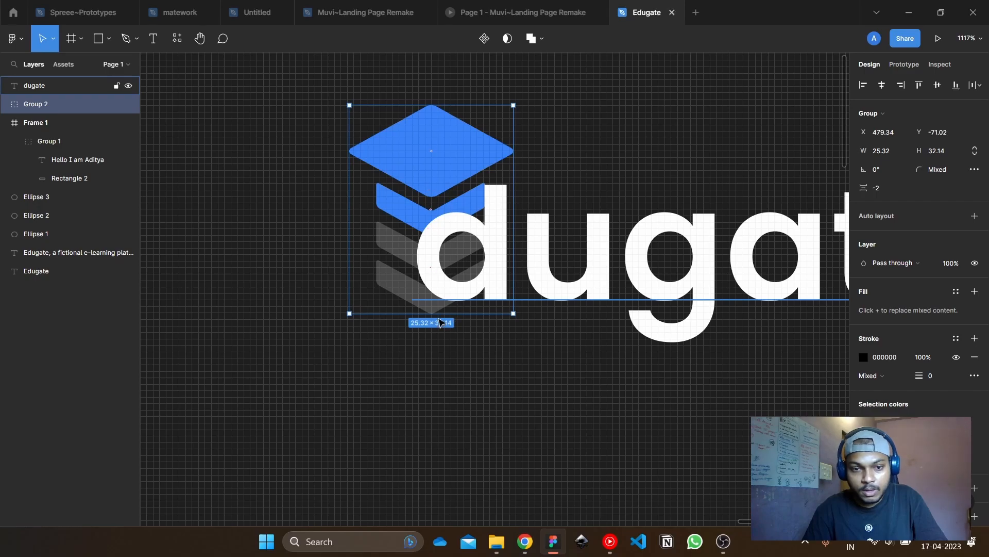
{"action": "left_click_drag", "start_coordinate": [432, 313], "coordinate": [361, 313]}
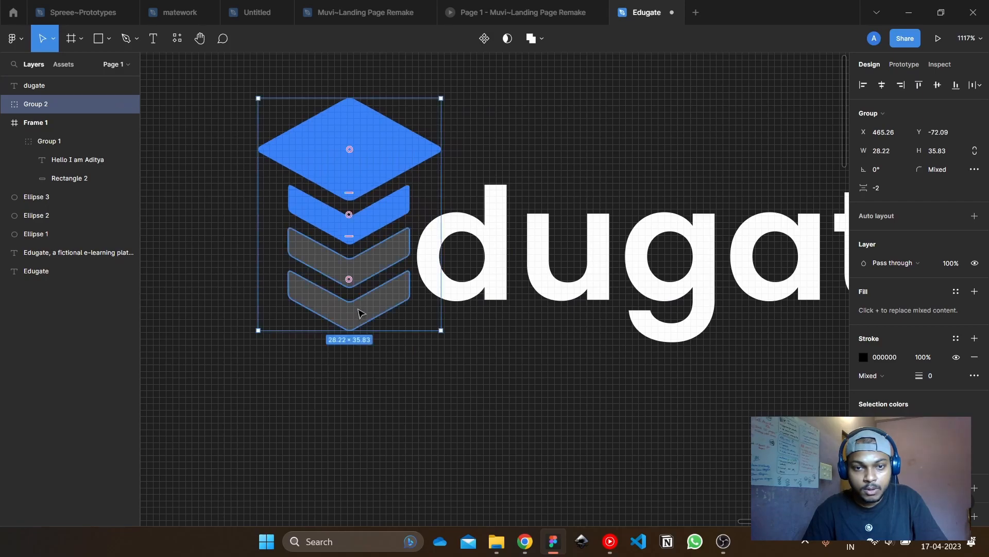
Nudge the icon group 2 px away from the "d" to open the spacing between icon and text
{"action": "key", "text": "Left"}
{"action": "key", "text": "Left"}
{"action": "key", "text": "Left"}
{"action": "key", "text": "Right"}
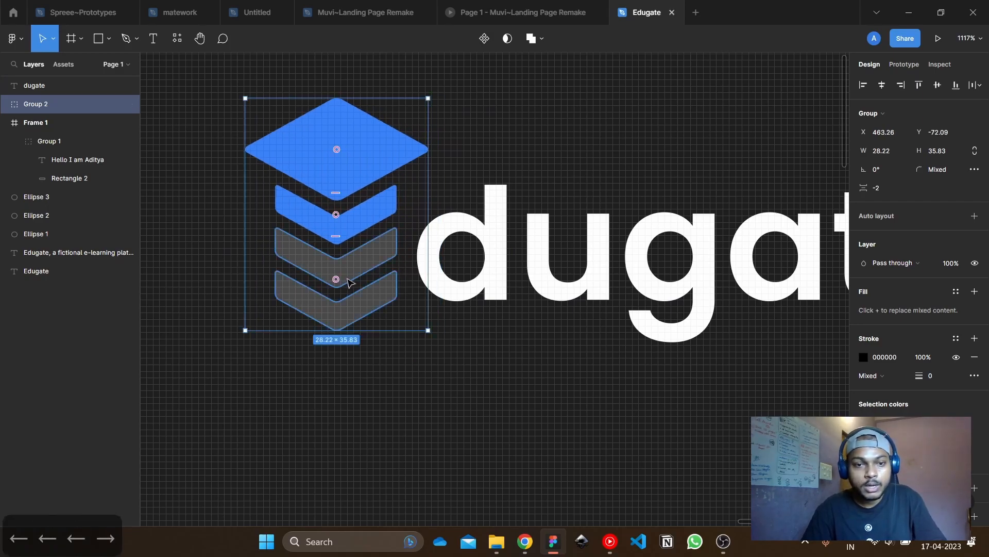
{"action": "left_click", "coordinate": [474, 348]}
{"action": "scroll", "coordinate": [473, 352], "scroll_direction": "down", "scroll_amount": 5}
{"action": "scroll", "coordinate": [473, 351], "scroll_direction": "down", "scroll_amount": 3}
{"action": "left_click", "coordinate": [494, 400]}
Change the fill of the icon's two lower chevrons to white
{"action": "scroll", "coordinate": [565, 384], "scroll_direction": "up", "scroll_amount": 4}
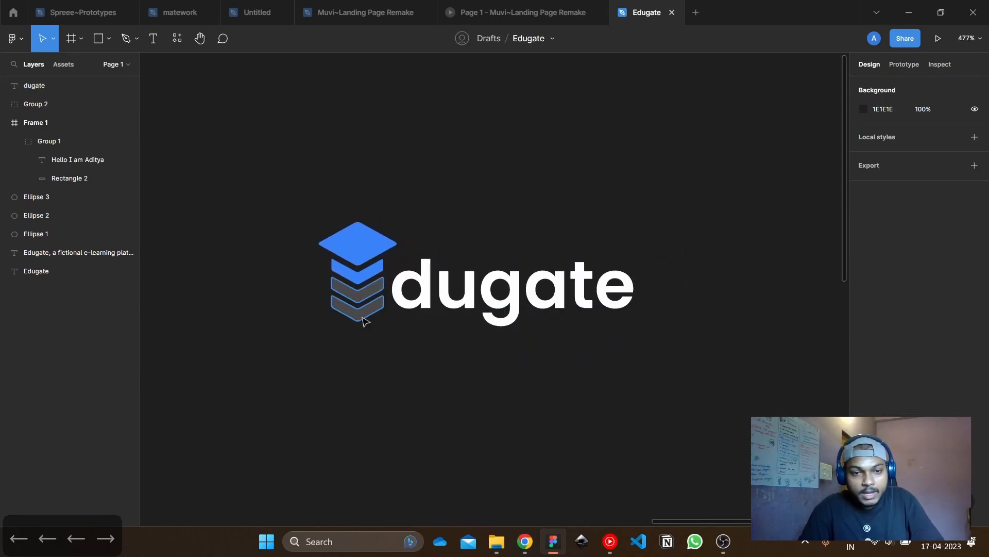
{"action": "double_click", "coordinate": [363, 320]}
{"action": "left_click", "coordinate": [864, 246]}
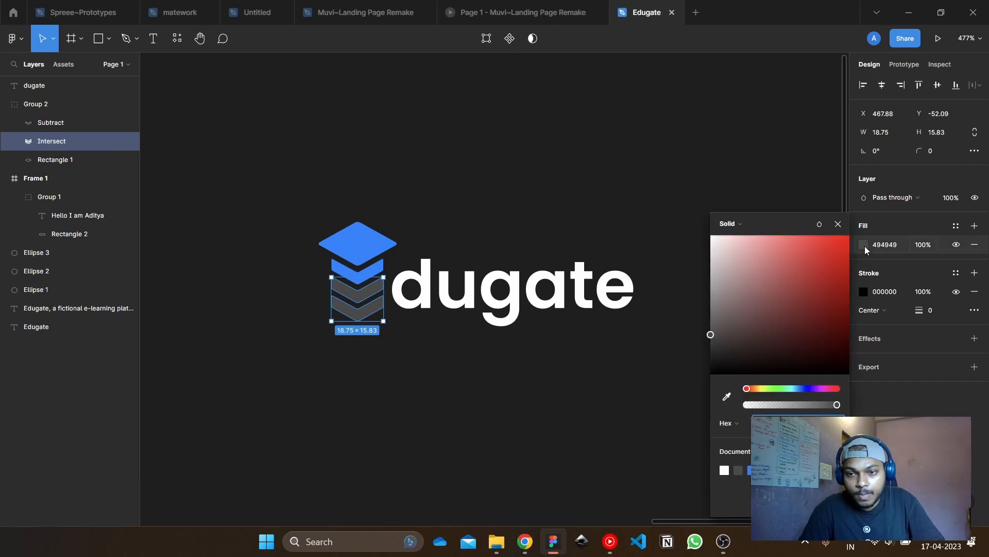
{"action": "left_click_drag", "start_coordinate": [743, 258], "coordinate": [625, 201]}
{"action": "left_click", "coordinate": [524, 135]}
{"action": "scroll", "coordinate": [525, 135], "scroll_direction": "down", "scroll_amount": 2}
{"action": "scroll", "coordinate": [485, 251], "scroll_direction": "up", "scroll_amount": 4}
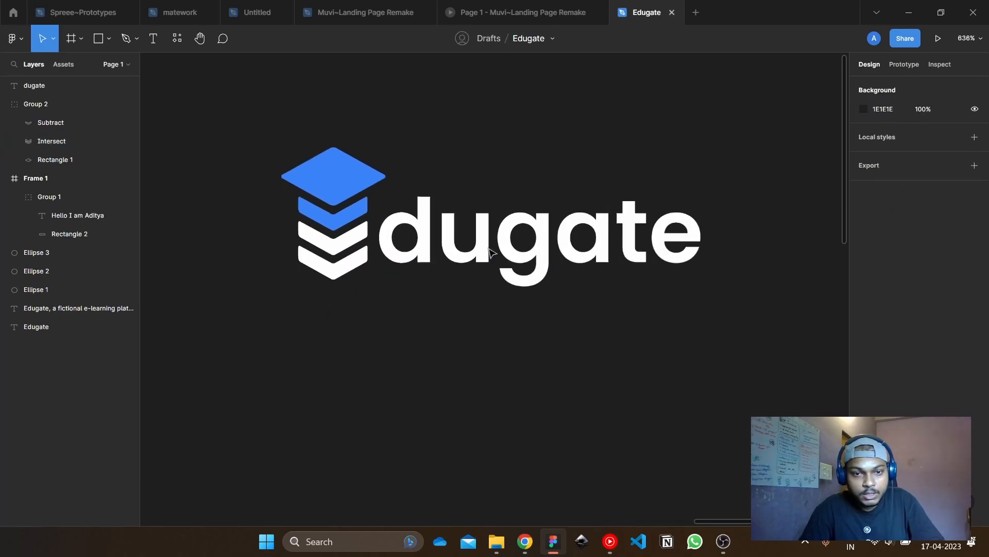
Set the "dugate" text's font weight to Poppins Medium
{"action": "left_click", "coordinate": [482, 251]}
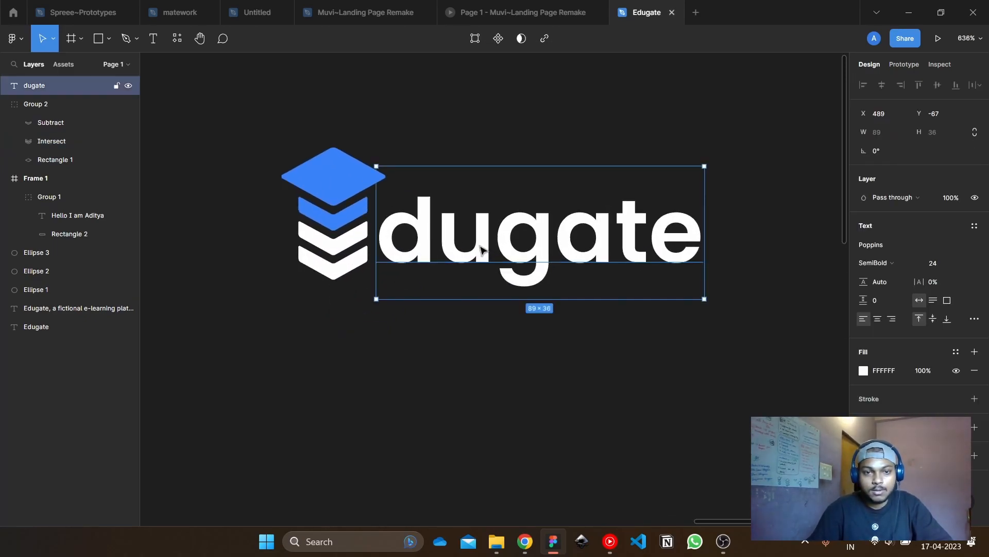
{"action": "left_click", "coordinate": [904, 262]}
{"action": "left_click", "coordinate": [896, 249]}
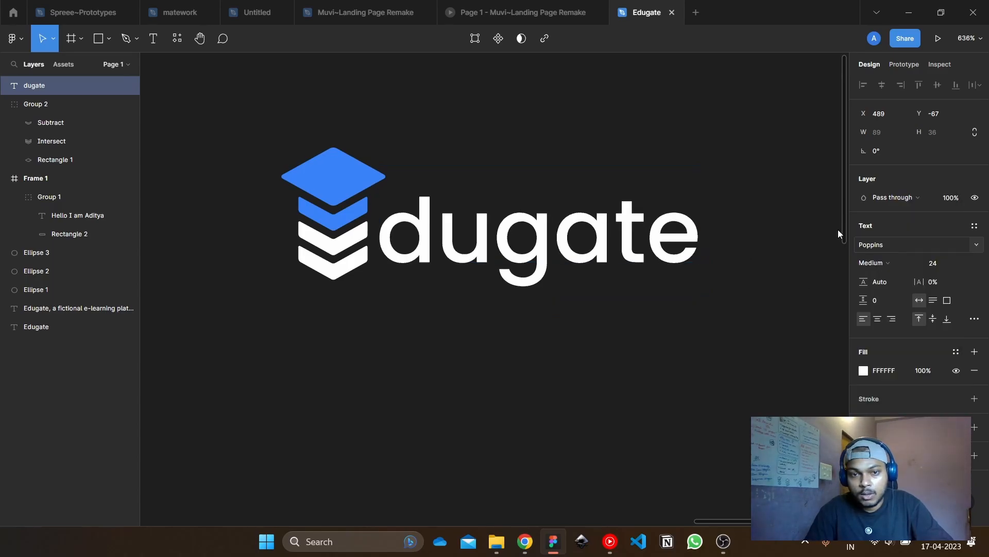
{"action": "left_click", "coordinate": [736, 183]}
Try enlarging the icon group to about 29.91 × 37.98 and nudging it 1 px away from the text, reverting both changes
{"action": "left_click", "coordinate": [325, 166]}
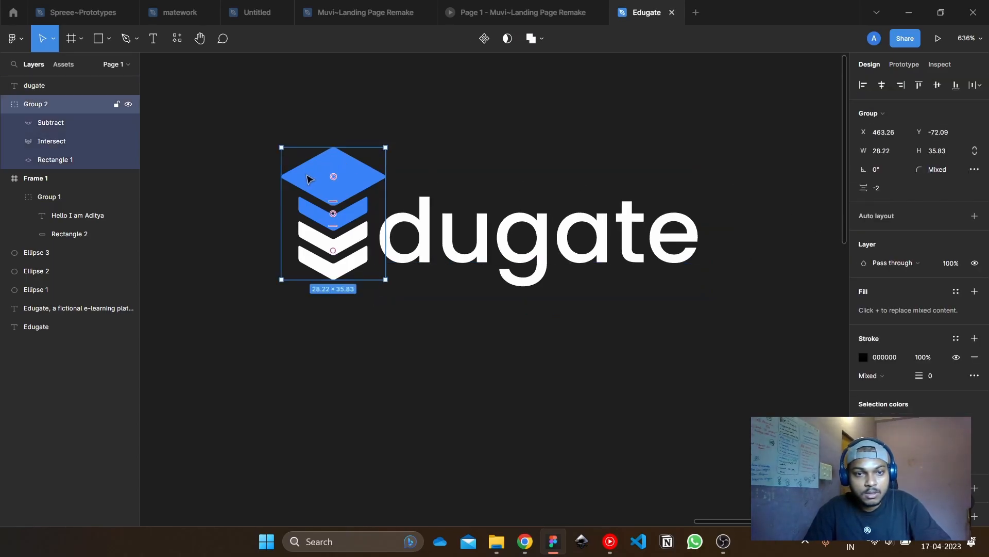
{"action": "left_click_drag", "start_coordinate": [278, 142], "coordinate": [276, 140]}
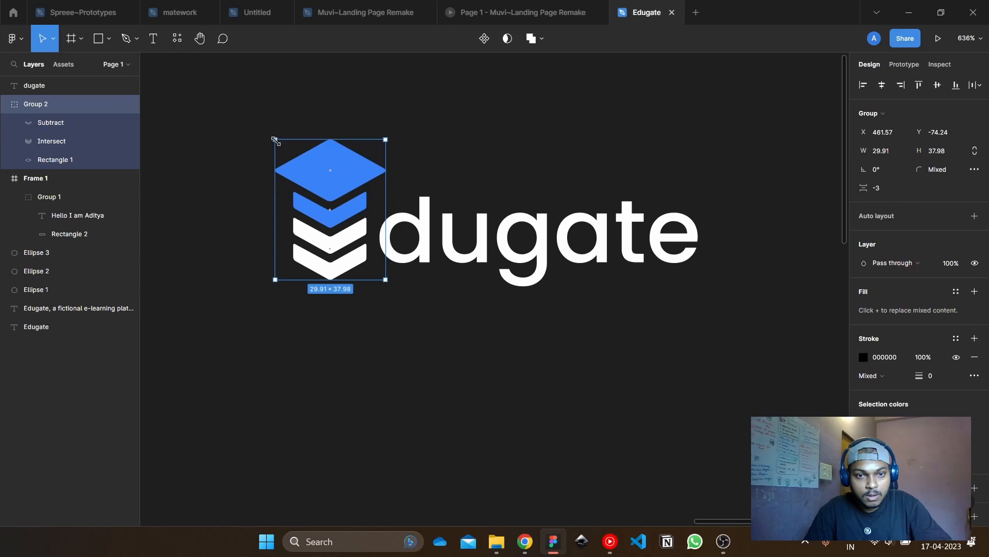
{"action": "key", "text": "ctrl+z"}
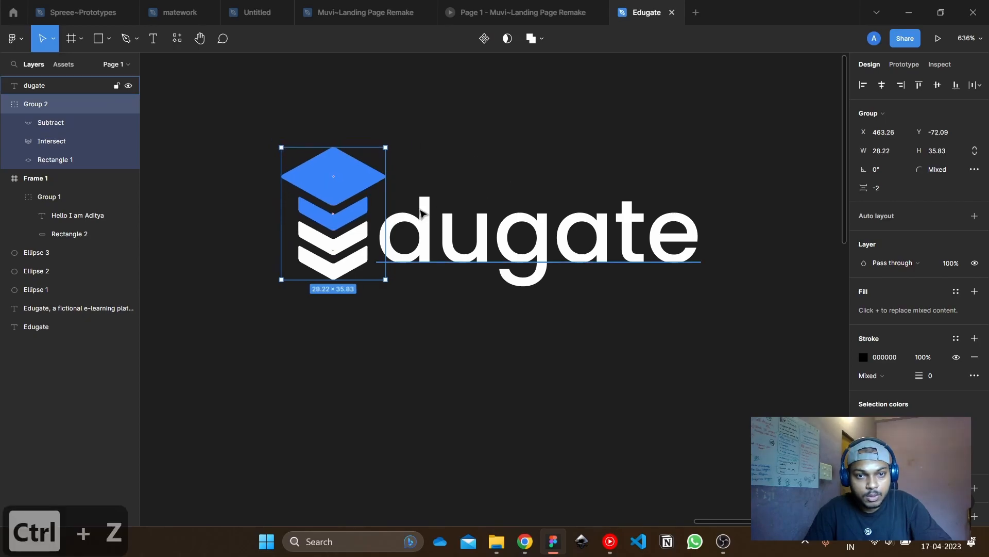
{"action": "key", "text": "Left"}
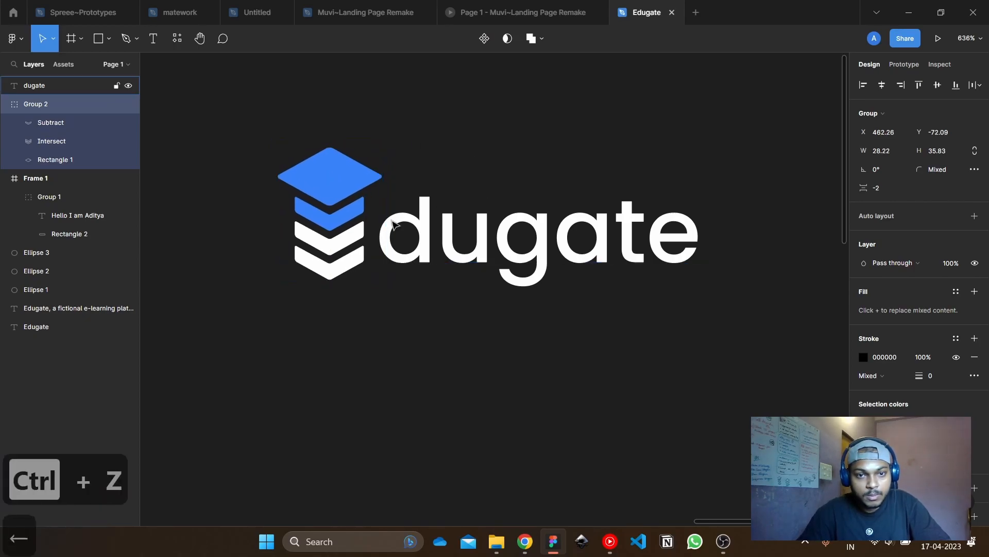
{"action": "key", "text": "Right"}
{"action": "left_click", "coordinate": [526, 130]}
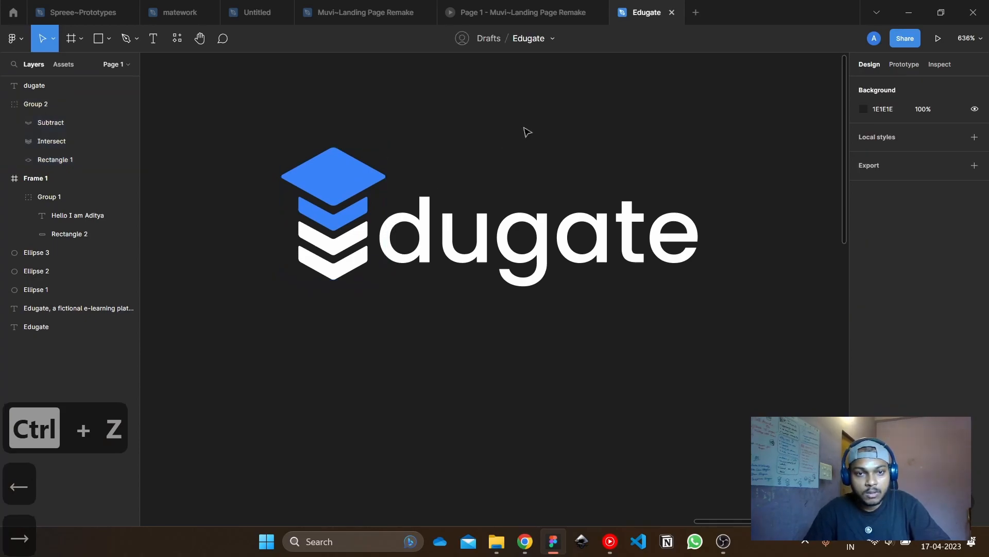
{"action": "scroll", "coordinate": [570, 324], "scroll_direction": "down", "scroll_amount": 5}
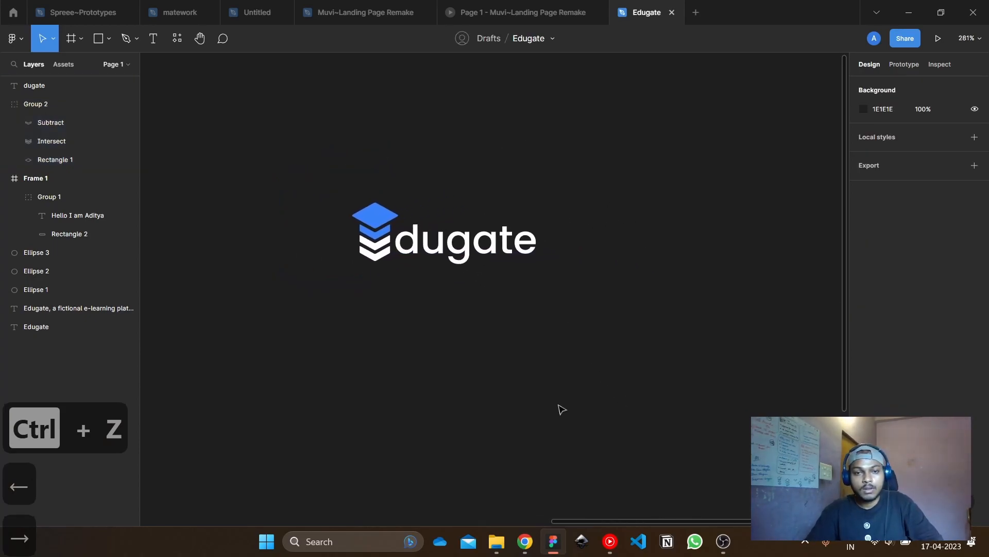
{"action": "scroll", "coordinate": [360, 241], "scroll_direction": "up", "scroll_amount": 5}
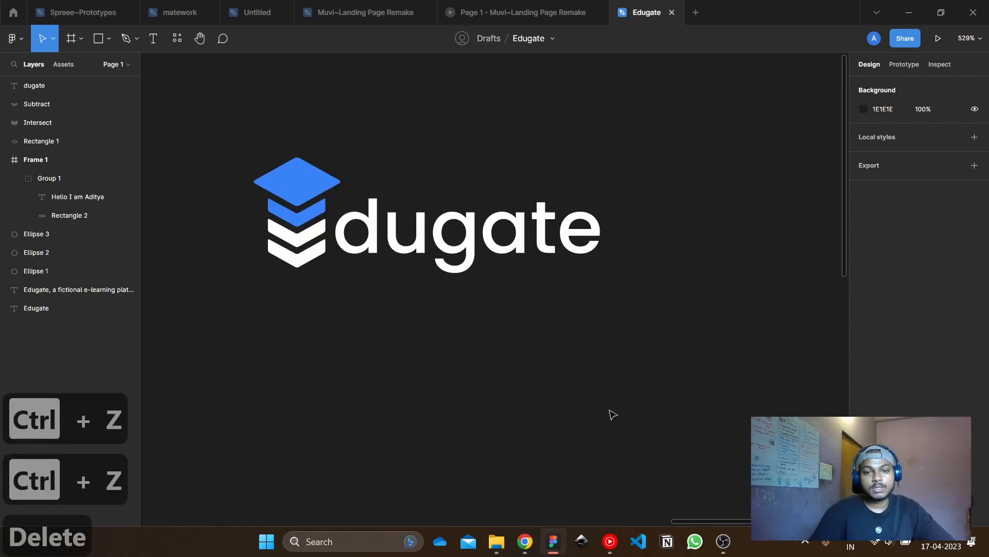
{"action": "scroll", "coordinate": [611, 399], "scroll_direction": "down", "scroll_amount": 4}
{"action": "left_click_drag", "start_coordinate": [613, 395], "coordinate": [609, 334]}
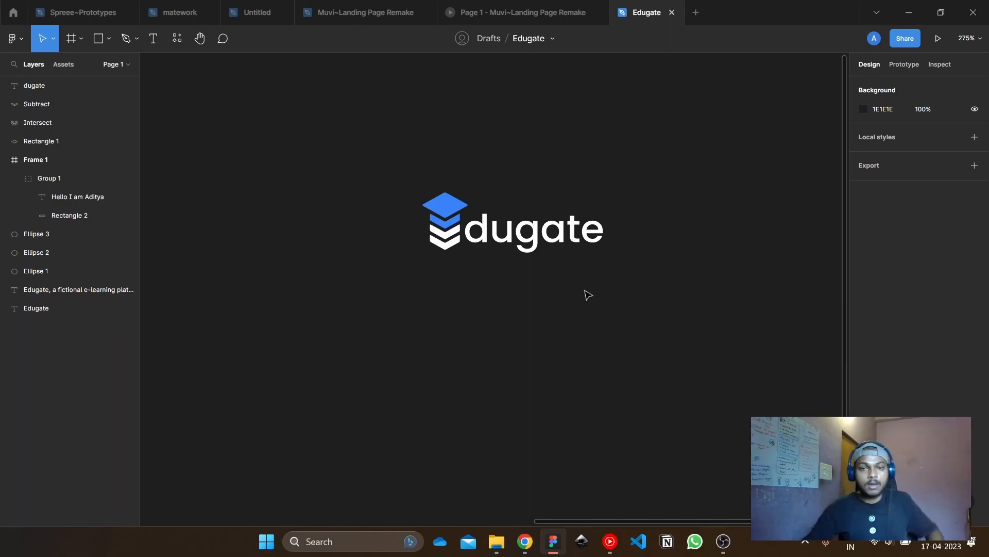
Duplicate the whole Edugate logo, icon and text together, and place the copy directly below the original
{"action": "left_click_drag", "start_coordinate": [650, 294], "coordinate": [364, 179]}
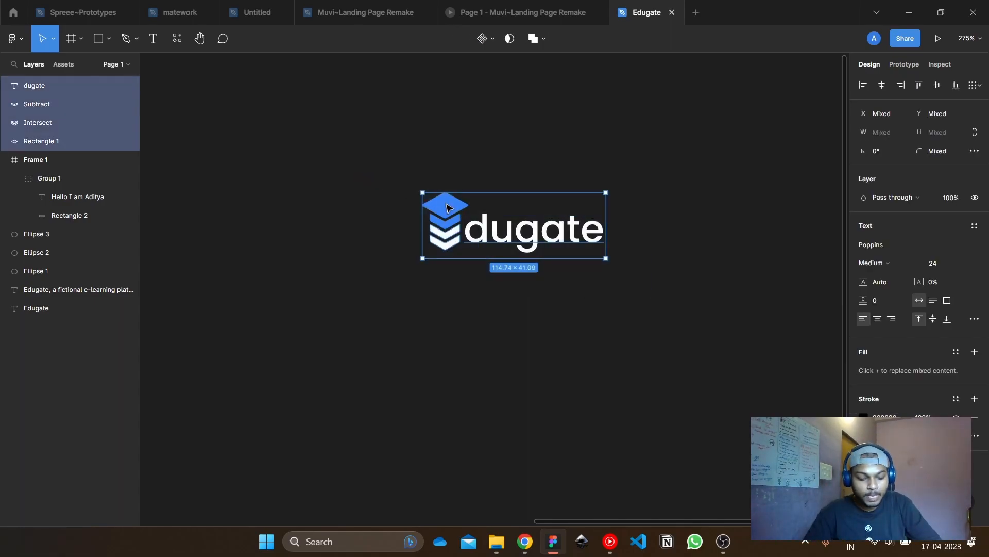
{"action": "key", "text": "ctrl+d"}
{"action": "left_click_drag", "start_coordinate": [600, 245], "coordinate": [600, 335]}
{"action": "left_click", "coordinate": [627, 285]}
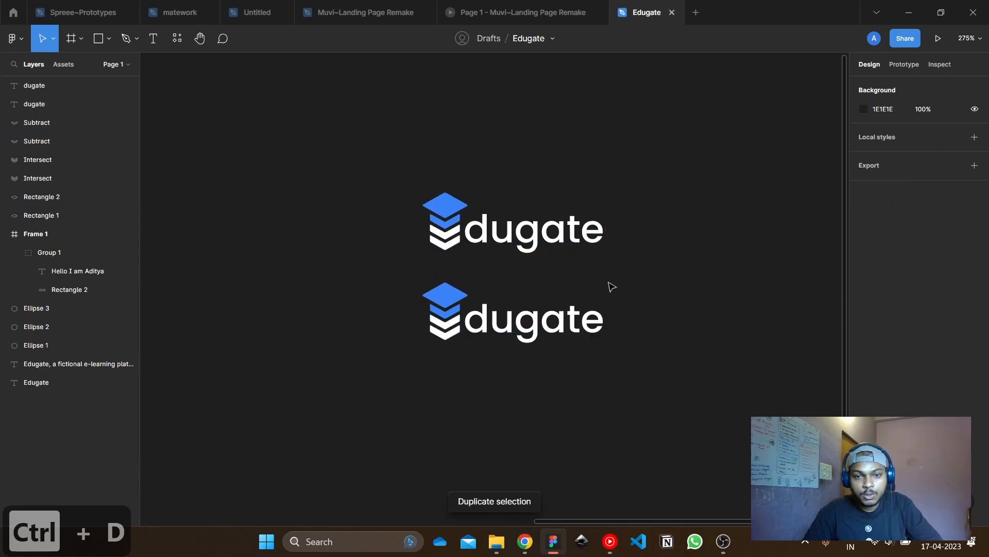
Draw a rectangle about 287 × 93 behind the lower logo copy and fill it with FFFFFF
{"action": "scroll", "coordinate": [487, 232], "scroll_direction": "up", "scroll_amount": 5}
{"action": "scroll", "coordinate": [420, 256], "scroll_direction": "down", "scroll_amount": 7}
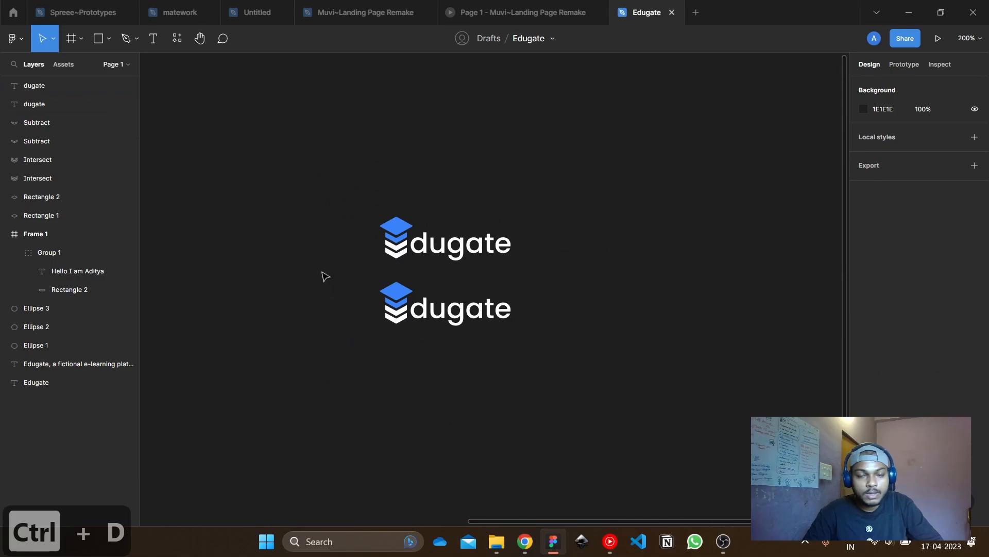
{"action": "left_click", "coordinate": [98, 38]}
{"action": "left_click_drag", "start_coordinate": [624, 375], "coordinate": [293, 268]}
{"action": "key", "text": "bracketleft"}
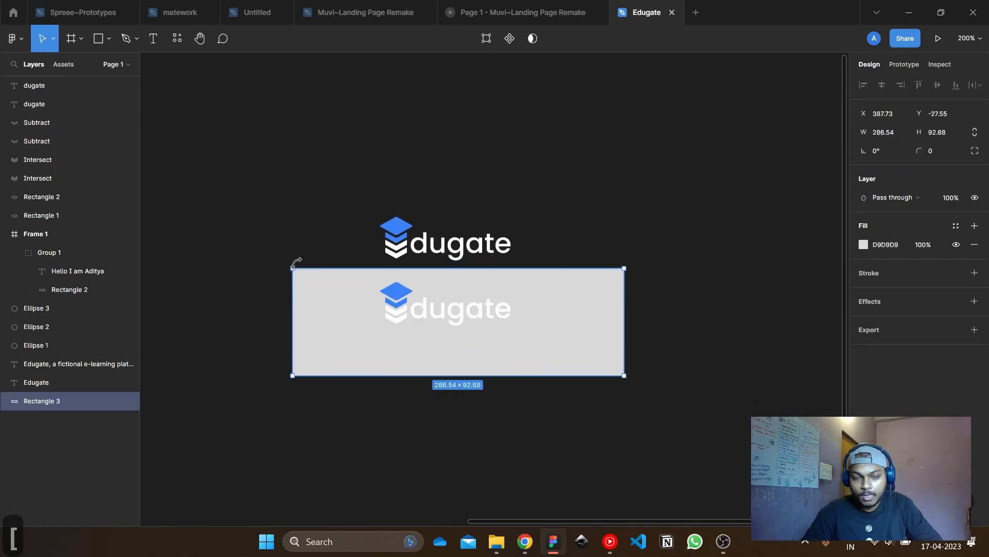
{"action": "left_click", "coordinate": [864, 244]}
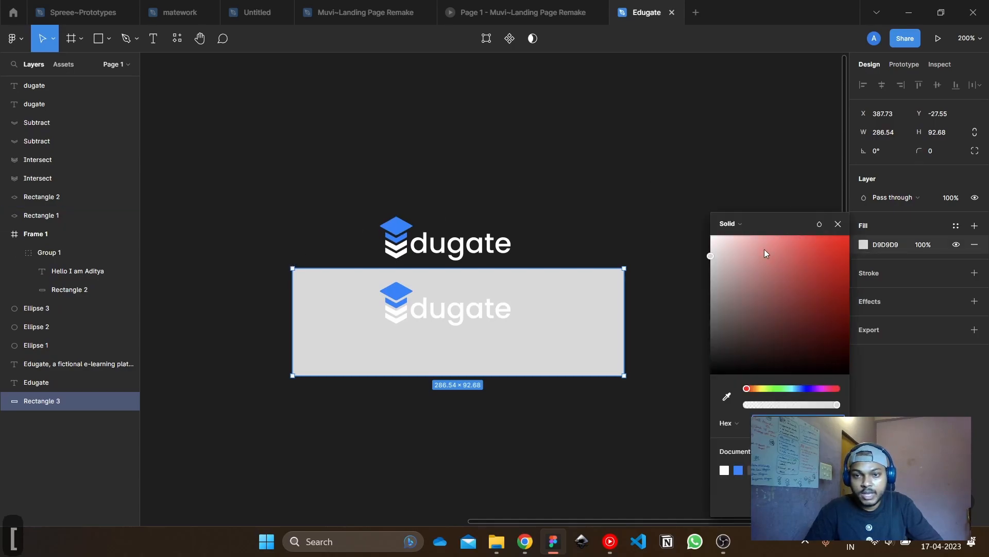
{"action": "left_click_drag", "start_coordinate": [771, 248], "coordinate": [525, 203]}
{"action": "scroll", "coordinate": [382, 302], "scroll_direction": "up", "scroll_amount": 5}
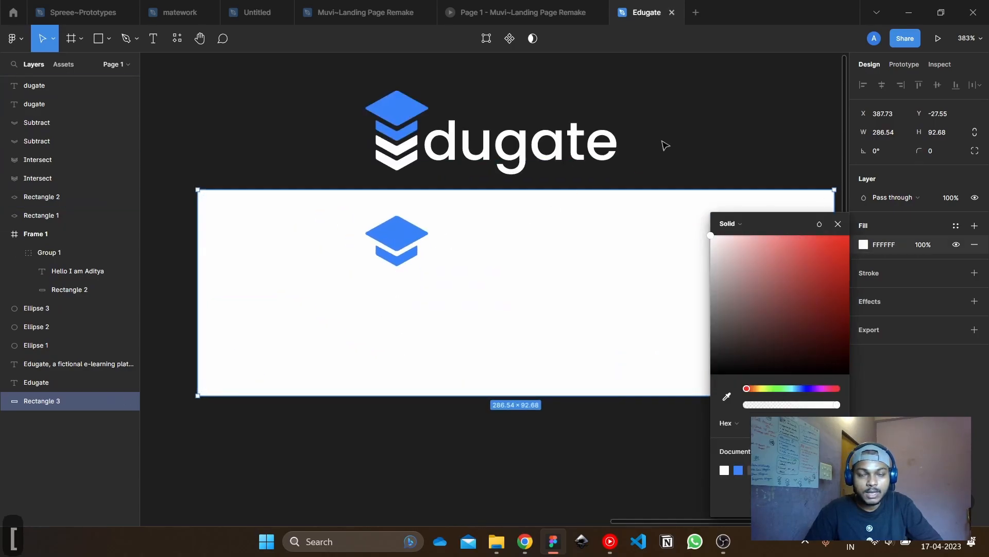
Undo the rectangle's last fill change and delete the rectangle behind the lower logo copy
{"action": "key", "text": "ctrl+z"}
{"action": "left_click", "coordinate": [843, 234]}
{"action": "left_click", "coordinate": [283, 245]}
{"action": "key", "text": "Delete"}
Recolour the lower copy's "dugate" text and two lower chevrons with the dark grey sampled from Frame 1's background
{"action": "left_click", "coordinate": [561, 268]}
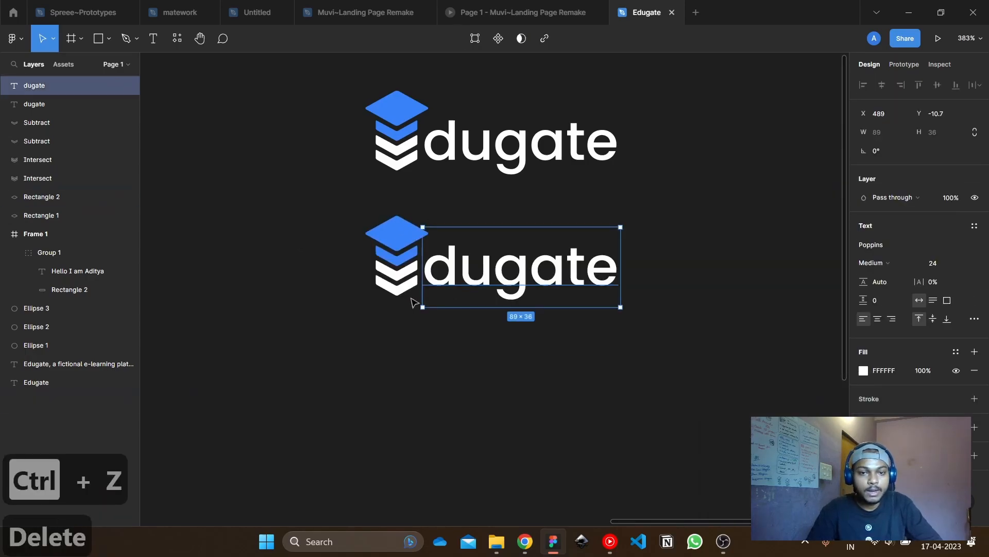
{"action": "left_click", "coordinate": [396, 275], "text": "shift"}
{"action": "scroll", "coordinate": [410, 307], "scroll_direction": "down", "scroll_amount": 6}
{"action": "left_click_drag", "start_coordinate": [422, 322], "coordinate": [647, 229]}
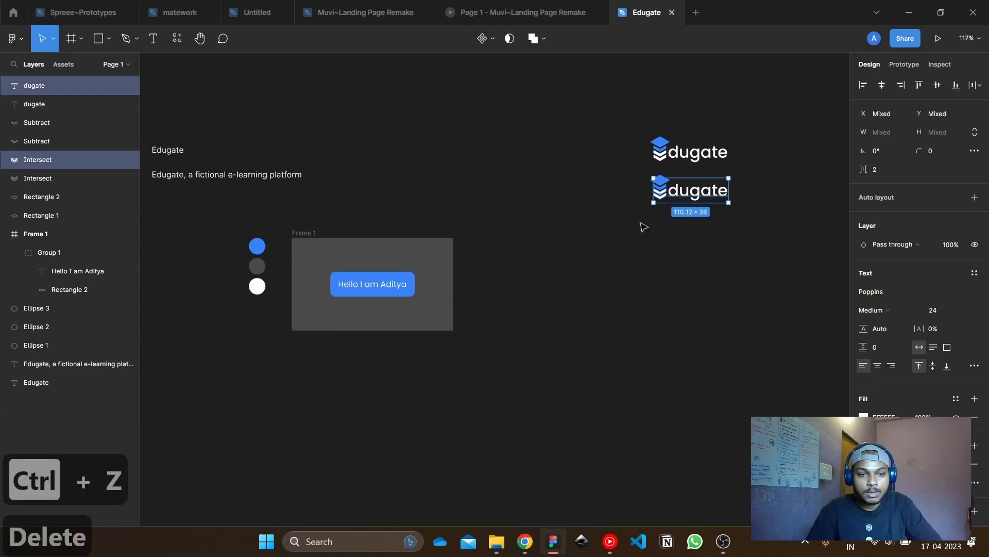
{"action": "left_click", "coordinate": [864, 415]}
{"action": "left_click", "coordinate": [727, 396]}
{"action": "left_click", "coordinate": [421, 280]}
{"action": "left_click", "coordinate": [543, 218]}
Draw a white frame about 244 × 86 around the dark grey logo copy
{"action": "scroll", "coordinate": [751, 168], "scroll_direction": "up", "scroll_amount": 3}
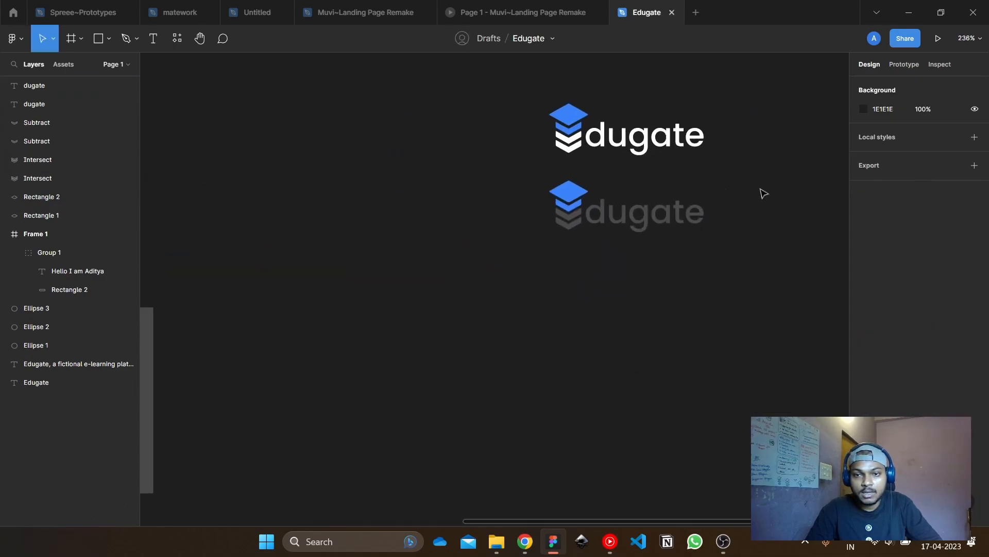
{"action": "key", "text": "f"}
{"action": "left_click_drag", "start_coordinate": [462, 163], "coordinate": [795, 278]}
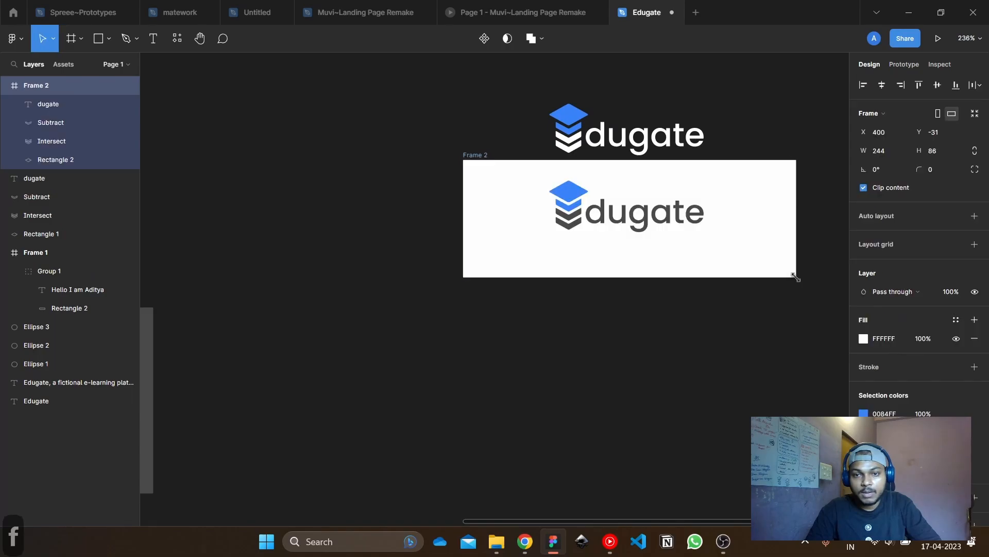
{"action": "scroll", "coordinate": [667, 287], "scroll_direction": "right", "scroll_amount": 5}
{"action": "left_click", "coordinate": [712, 249]}
Examine the dark grey logo on its white frame alongside the white version on the dark canvas
{"action": "scroll", "coordinate": [517, 211], "scroll_direction": "up", "scroll_amount": 3}
{"action": "scroll", "coordinate": [567, 207], "scroll_direction": "up", "scroll_amount": 2}
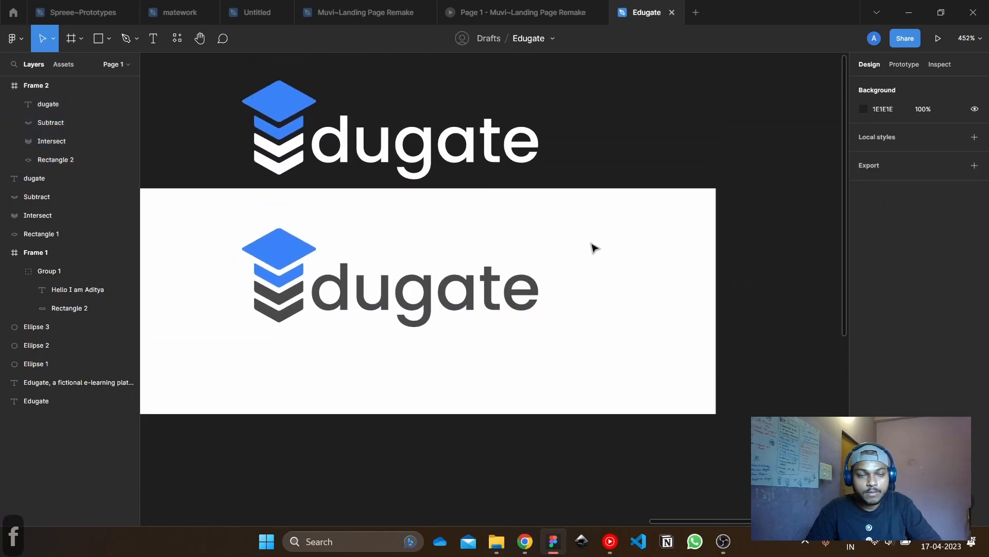
{"action": "scroll", "coordinate": [424, 346], "scroll_direction": "down", "scroll_amount": 5}
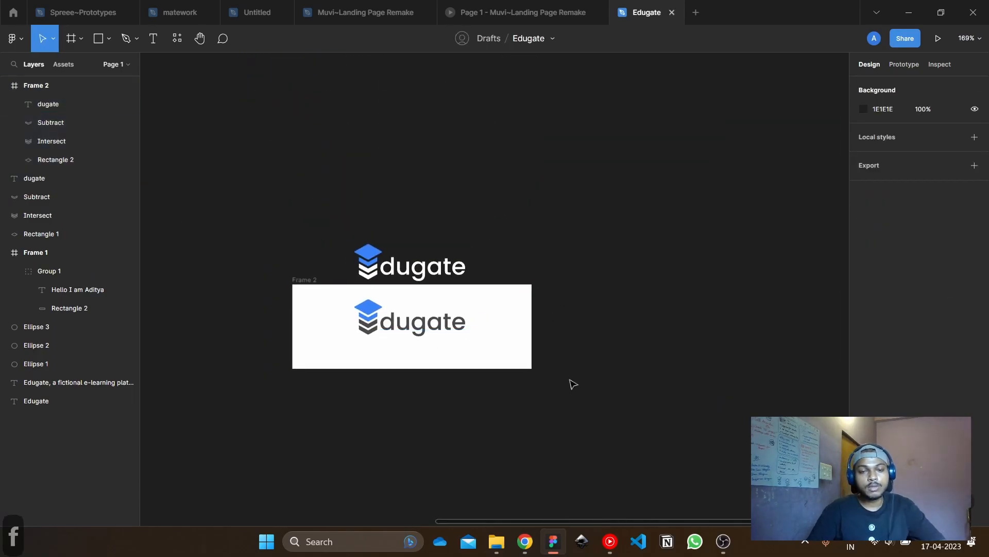
{"action": "left_click_drag", "start_coordinate": [566, 394], "coordinate": [609, 260]}
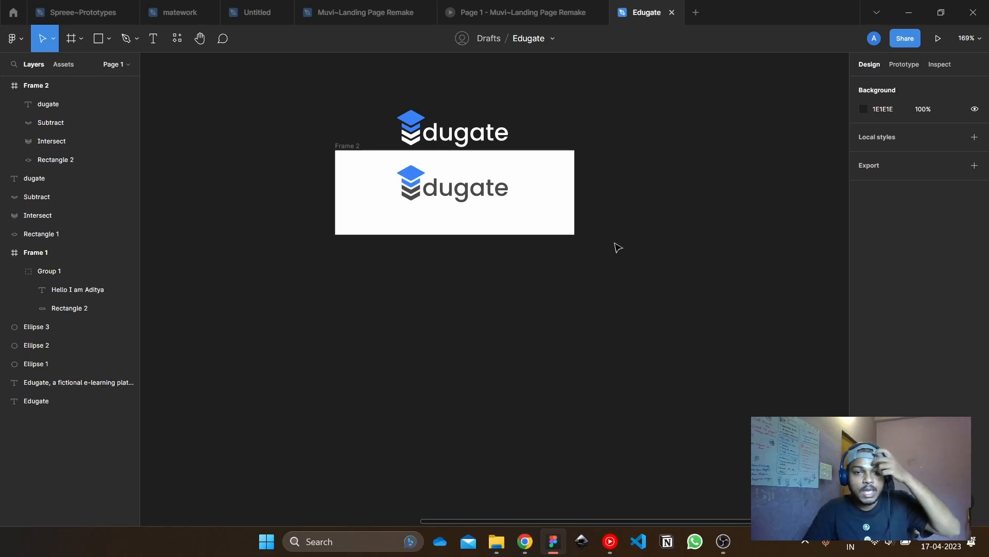
{"action": "scroll", "coordinate": [585, 312], "scroll_direction": "down", "scroll_amount": 1}
{"action": "scroll", "coordinate": [577, 301], "scroll_direction": "left", "scroll_amount": 1}
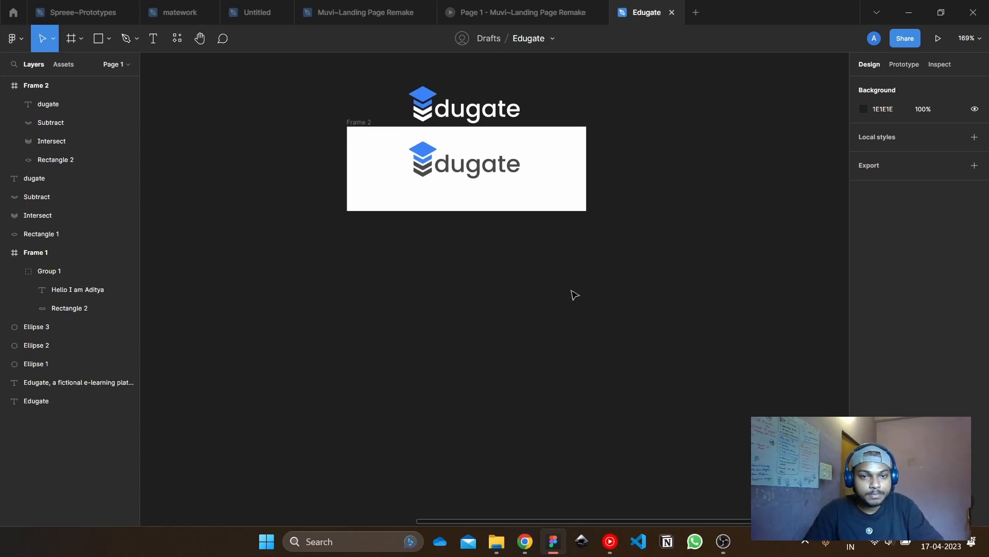
{"action": "scroll", "coordinate": [618, 277], "scroll_direction": "down", "scroll_amount": 1}
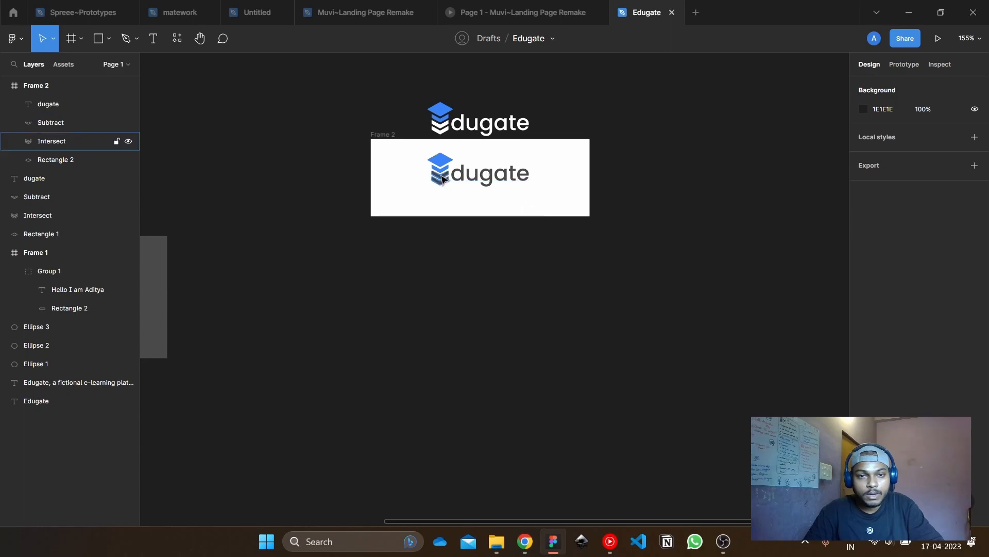
{"action": "scroll", "coordinate": [456, 165], "scroll_direction": "up", "scroll_amount": 2}
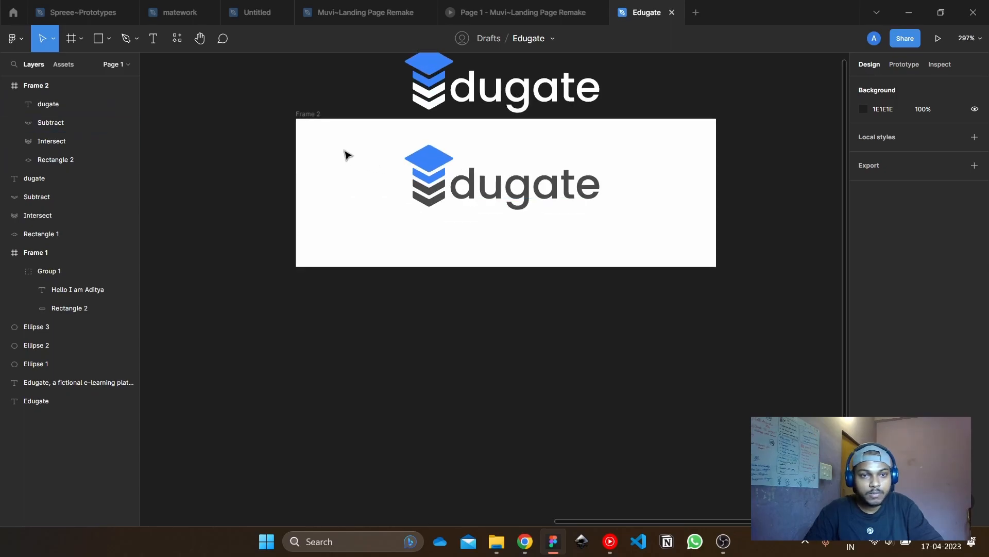
Remove the white frame around the dark grey logo by ungrouping it, keeping the logo layers
{"action": "left_click", "coordinate": [322, 114]}
{"action": "key", "text": "Delete"}
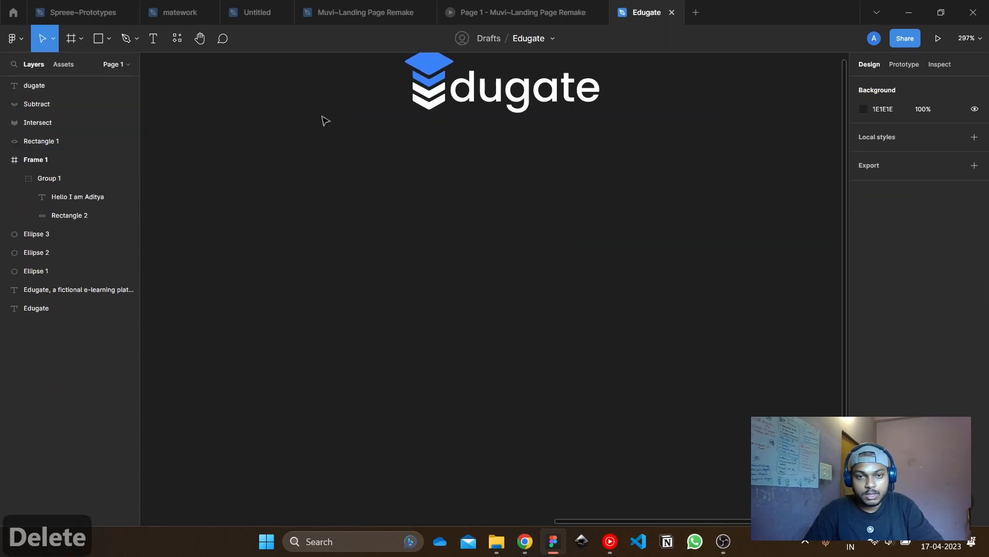
{"action": "key", "text": "ctrl+z"}
{"action": "key", "text": "ctrl+shift+g"}
Group the layers of the dark grey logo and of the white logo into two separate groups
{"action": "left_click", "coordinate": [581, 278]}
{"action": "left_click_drag", "start_coordinate": [621, 272], "coordinate": [597, 240]}
{"action": "key", "text": "ctrl+g"}
{"action": "scroll", "coordinate": [394, 192], "scroll_direction": "up", "scroll_amount": 3}
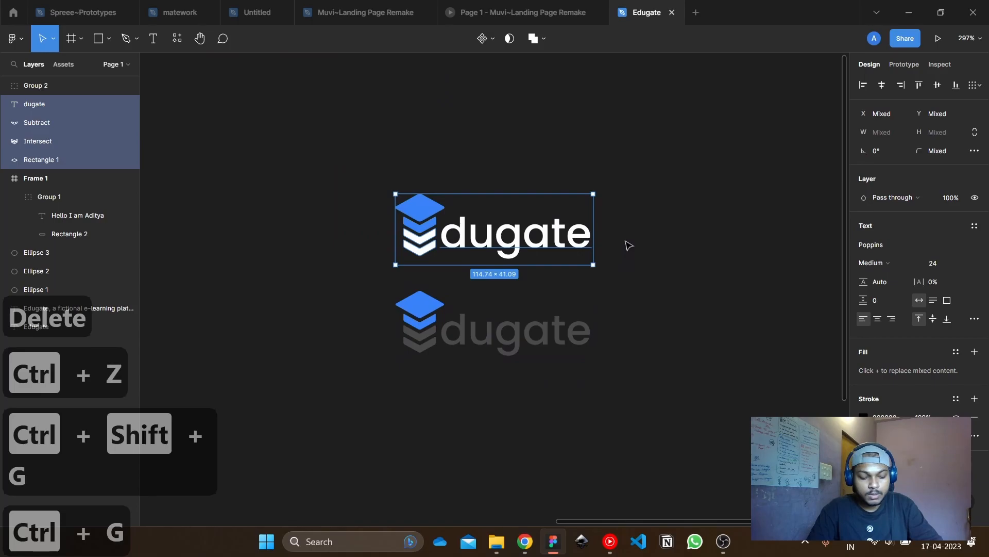
{"action": "key", "text": "ctrl+g"}
{"action": "left_click", "coordinate": [663, 246]}
{"action": "scroll", "coordinate": [404, 221], "scroll_direction": "down", "scroll_amount": 5}
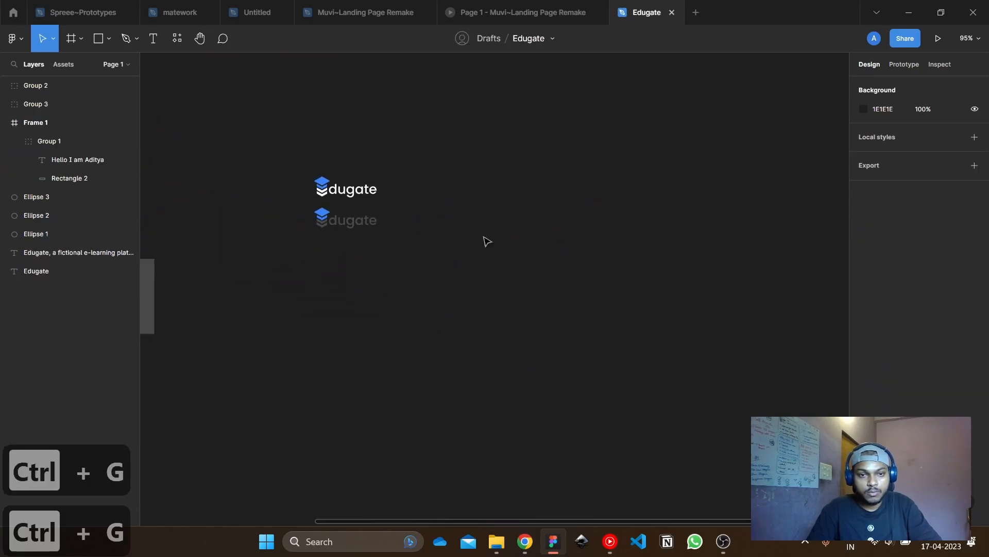
{"action": "key", "text": "f"}
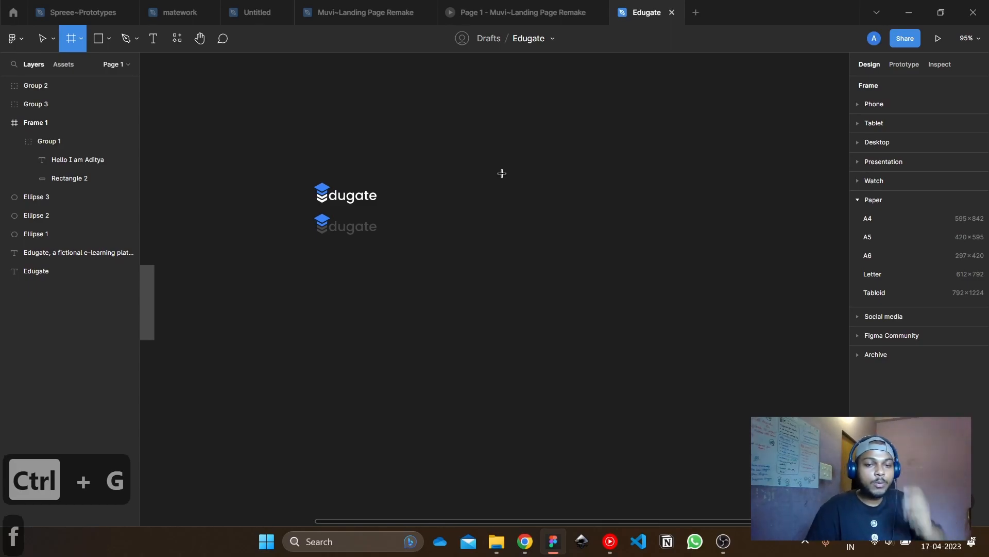
{"action": "left_click", "coordinate": [466, 148]}
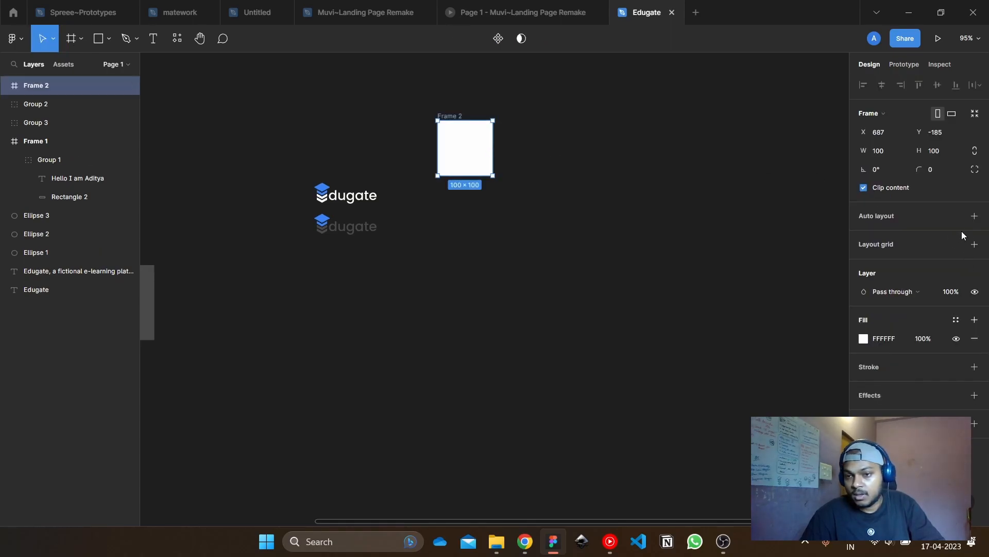
{"action": "left_click", "coordinate": [904, 65]}
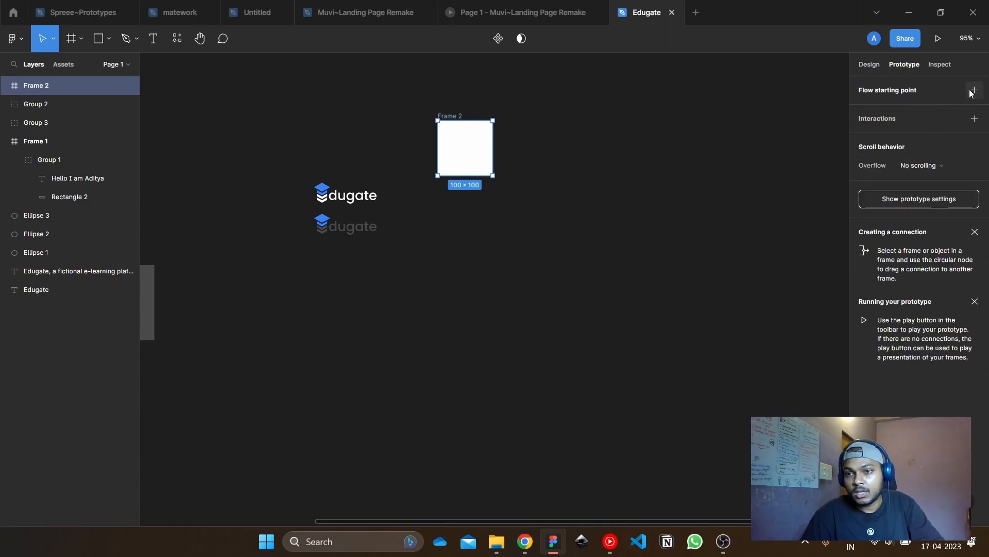
{"action": "left_click", "coordinate": [870, 65]}
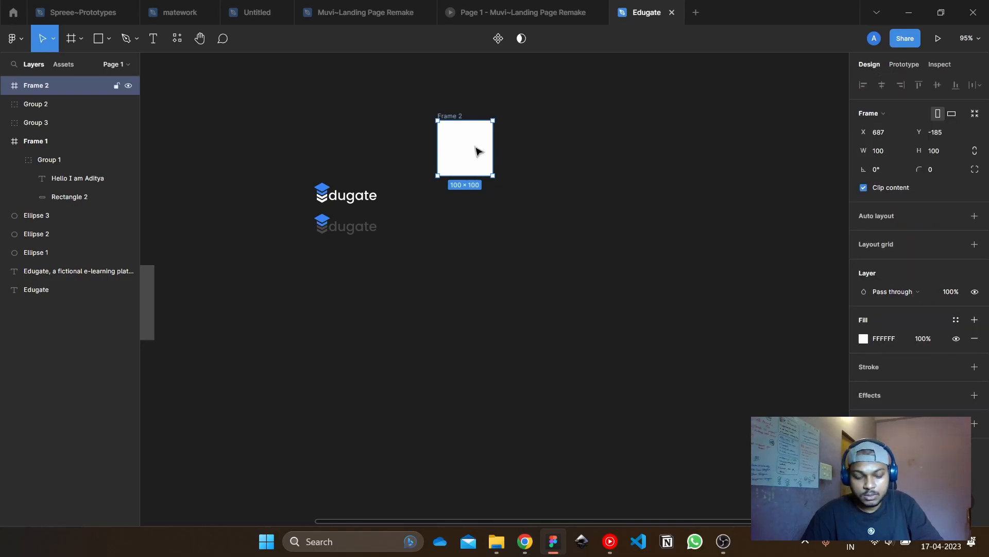
{"action": "key", "text": "Home"}
{"action": "left_click", "coordinate": [700, 226]}
{"action": "left_click_drag", "start_coordinate": [700, 226], "coordinate": [426, 226]}
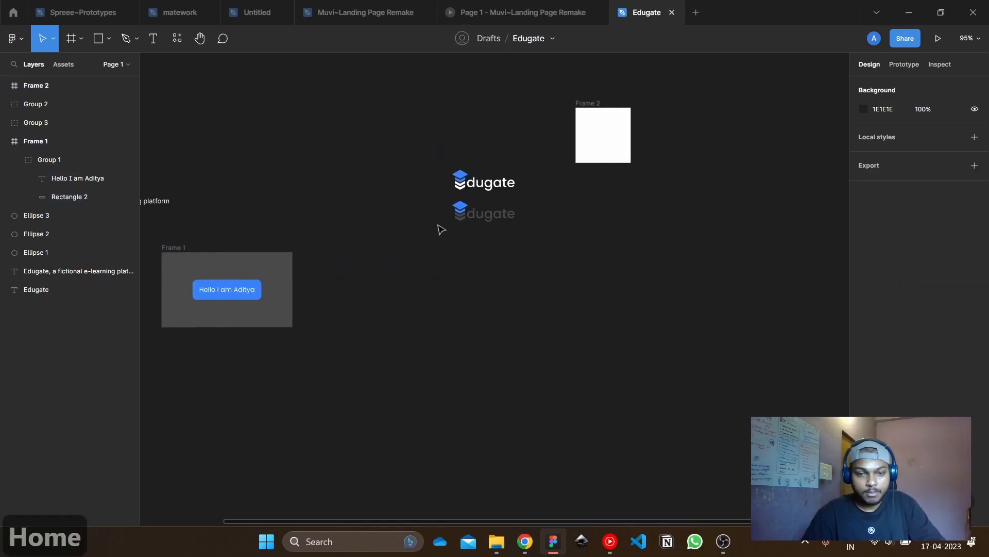
{"action": "left_click", "coordinate": [622, 155]}
{"action": "key", "text": "Delete"}
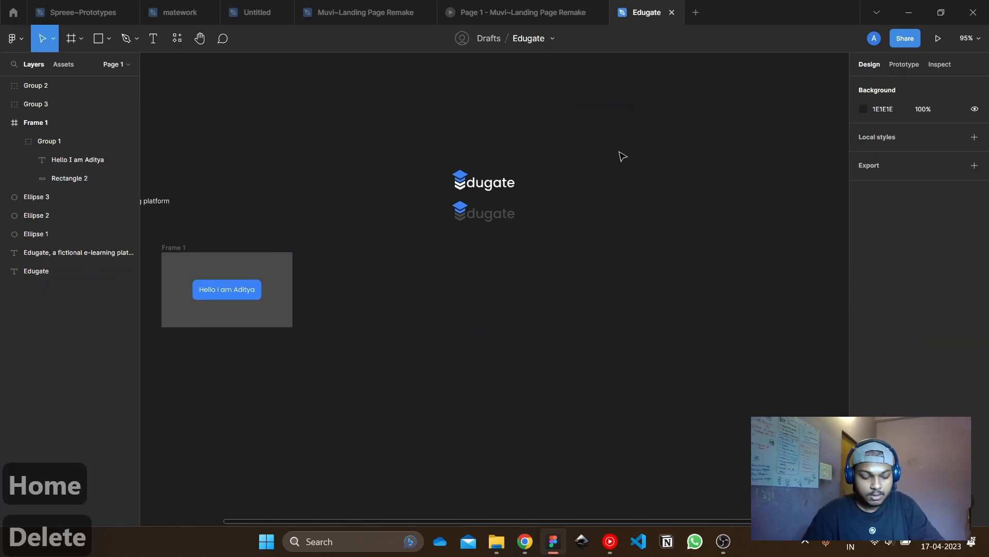
Add a 1920 × 1080 Slide 16:9 presentation frame beside the two Edugate logos
{"action": "key", "text": "f"}
{"action": "left_click", "coordinate": [876, 200]}
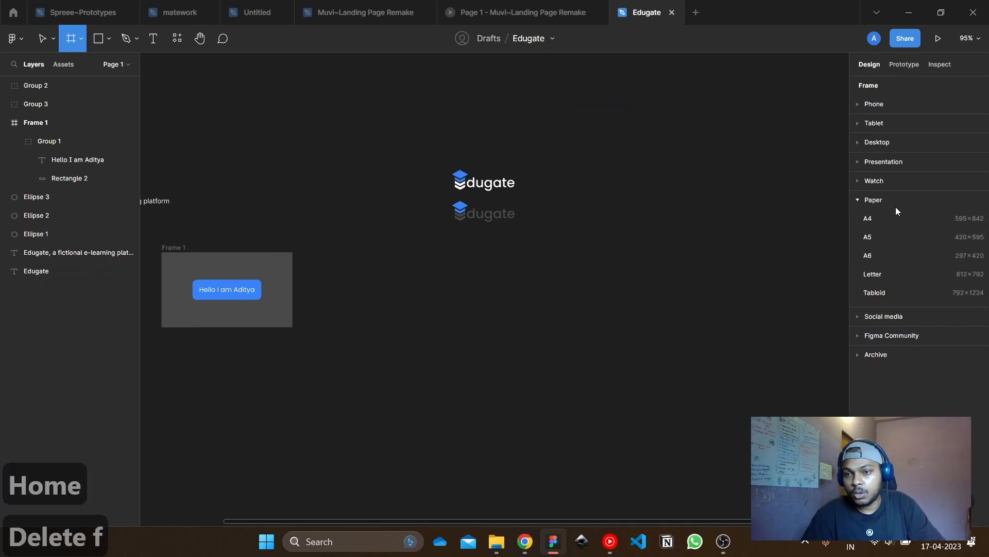
{"action": "left_click", "coordinate": [895, 150]}
{"action": "left_click", "coordinate": [883, 277]}
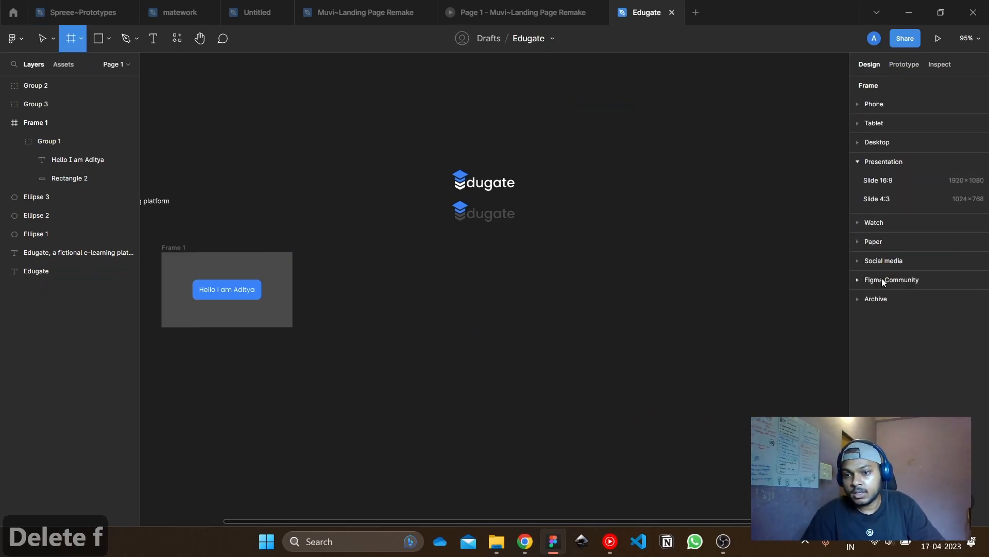
{"action": "left_click", "coordinate": [889, 186]}
{"action": "scroll", "coordinate": [366, 147], "scroll_direction": "down", "scroll_amount": 3}
{"action": "left_click_drag", "start_coordinate": [521, 227], "coordinate": [579, 223]}
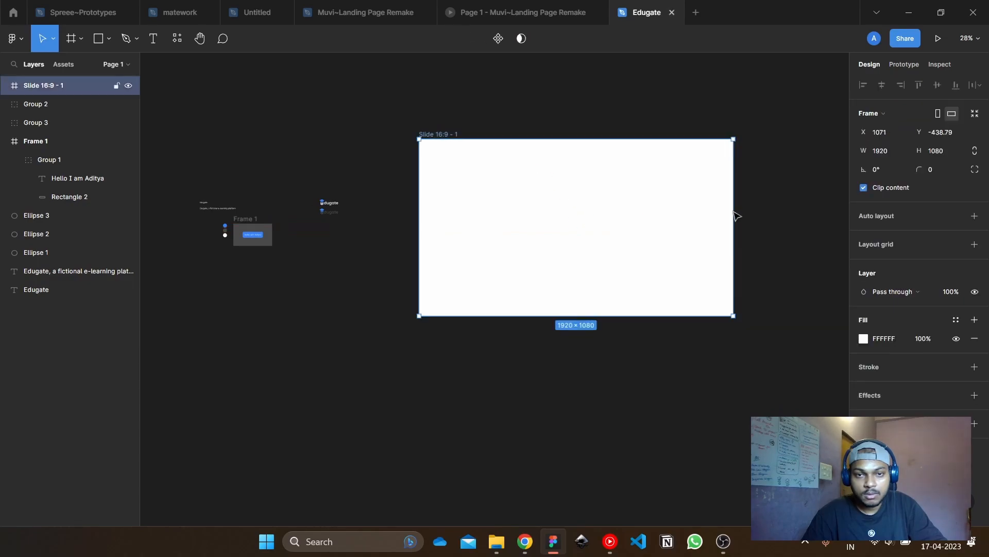
Fill the Slide 16:9 frame with the blue from the document colours
{"action": "left_click", "coordinate": [864, 340]}
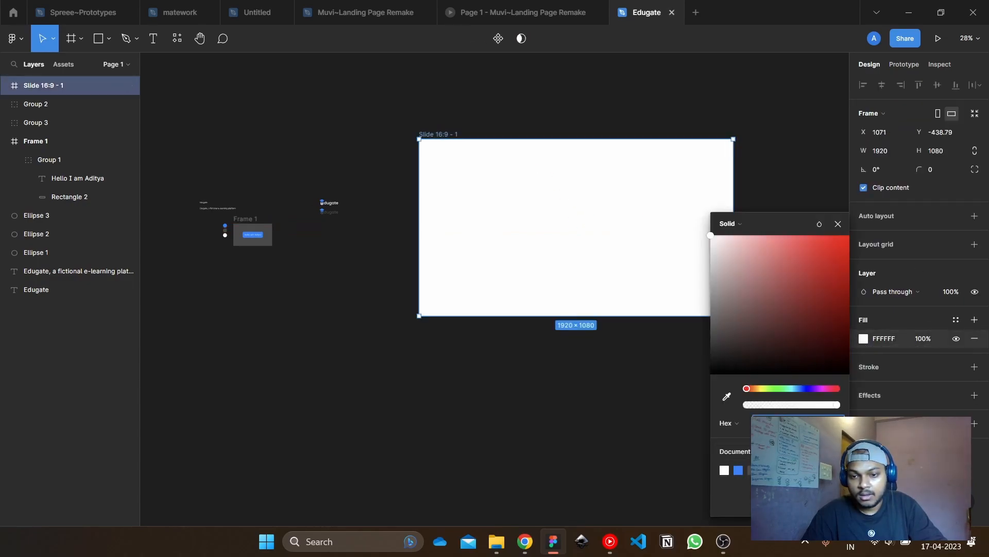
{"action": "left_click", "coordinate": [738, 470]}
{"action": "left_click", "coordinate": [586, 413]}
Duplicate the Edugate logo with white text and place the copy beside the original
{"action": "scroll", "coordinate": [572, 283], "scroll_direction": "down", "scroll_amount": 3}
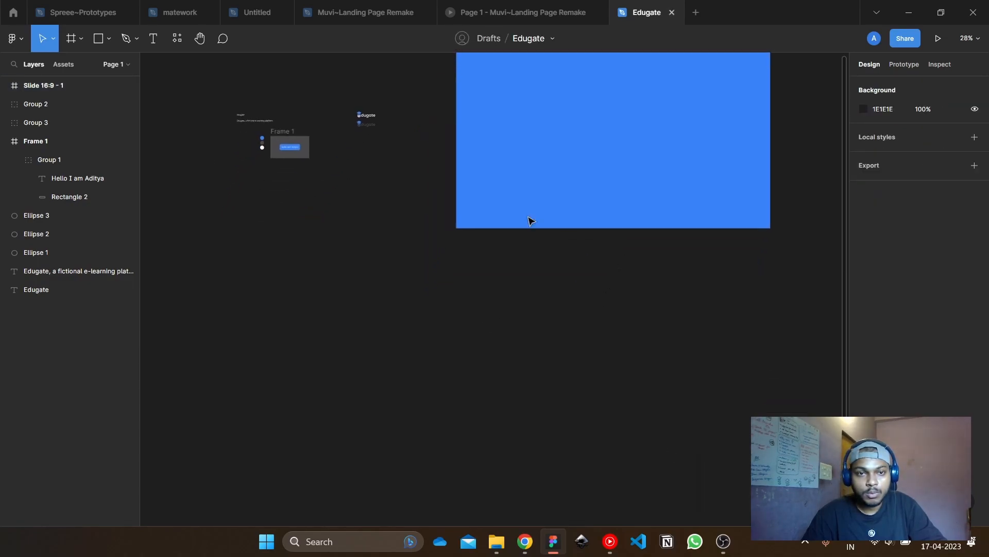
{"action": "left_click", "coordinate": [363, 114]}
{"action": "scroll", "coordinate": [419, 121], "scroll_direction": "up", "scroll_amount": 10}
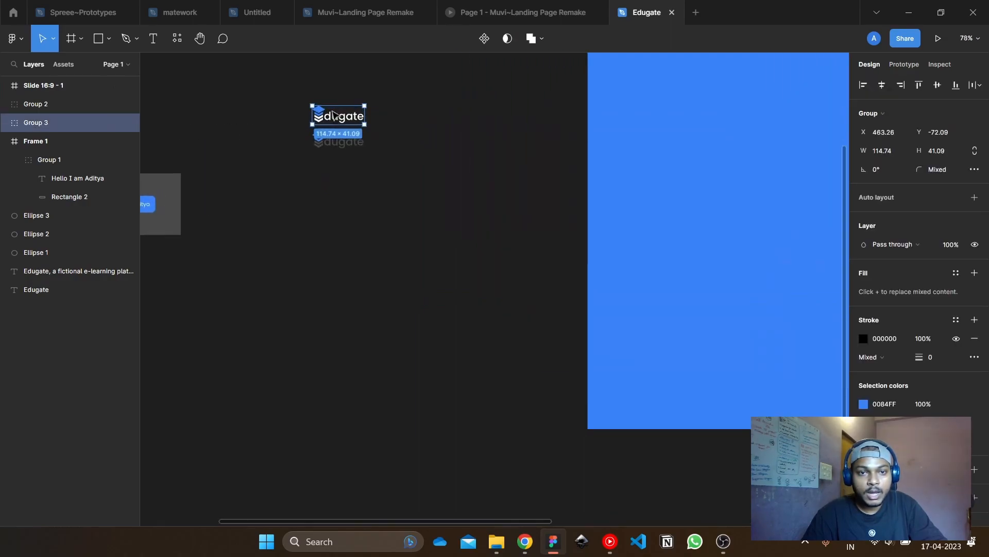
{"action": "scroll", "coordinate": [326, 111], "scroll_direction": "up", "scroll_amount": 2}
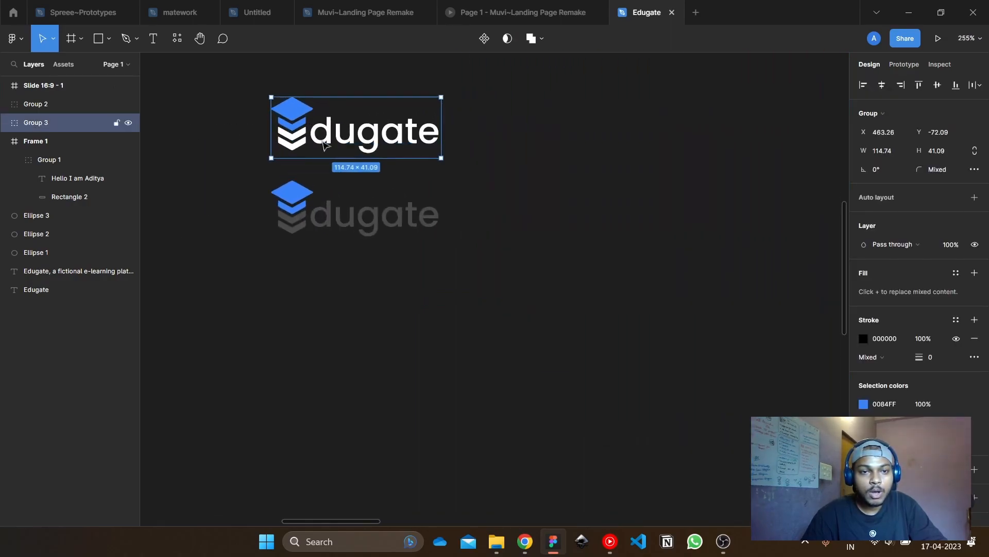
{"action": "scroll", "coordinate": [320, 142], "scroll_direction": "down", "scroll_amount": 7}
{"action": "scroll", "coordinate": [324, 139], "scroll_direction": "up", "scroll_amount": 6}
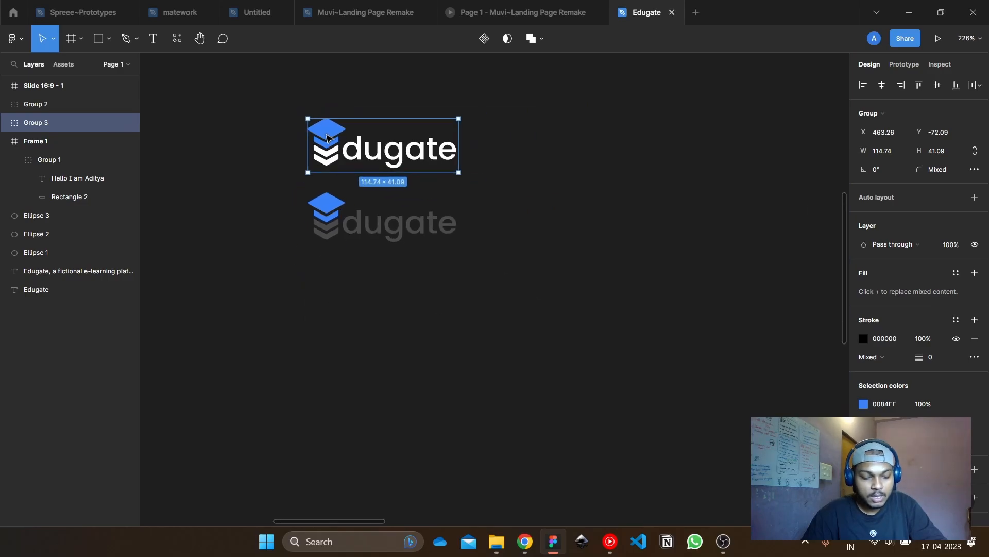
{"action": "key", "text": "ctrl+d"}
{"action": "left_click_drag", "start_coordinate": [325, 137], "coordinate": [585, 139]}
{"action": "left_click", "coordinate": [610, 104]}
{"action": "left_click", "coordinate": [607, 150]}
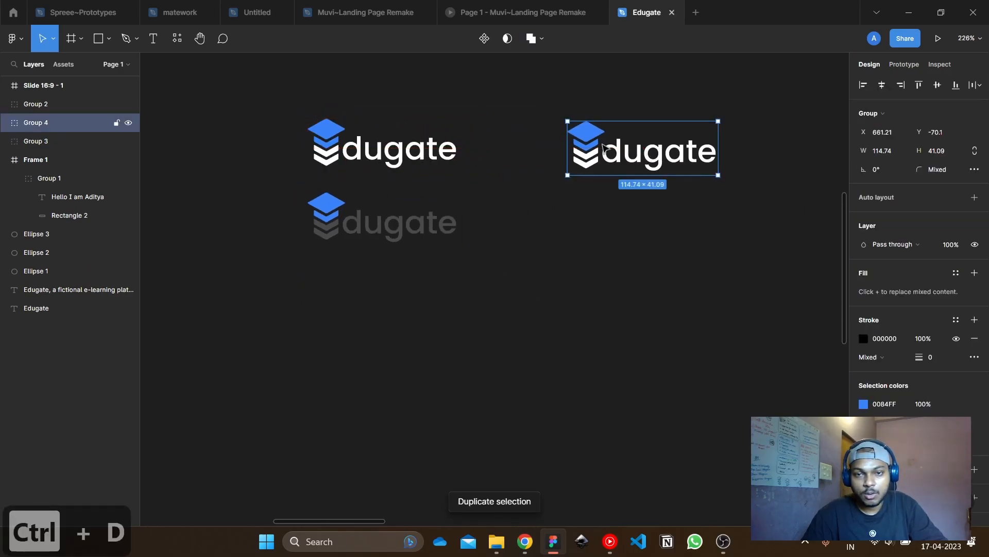
Recolour the blue cap and upper chevron of the duplicated logo white
{"action": "double_click", "coordinate": [587, 132]}
{"action": "scroll", "coordinate": [590, 147], "scroll_direction": "up", "scroll_amount": 8}
{"action": "left_click", "coordinate": [572, 129], "text": "shift"}
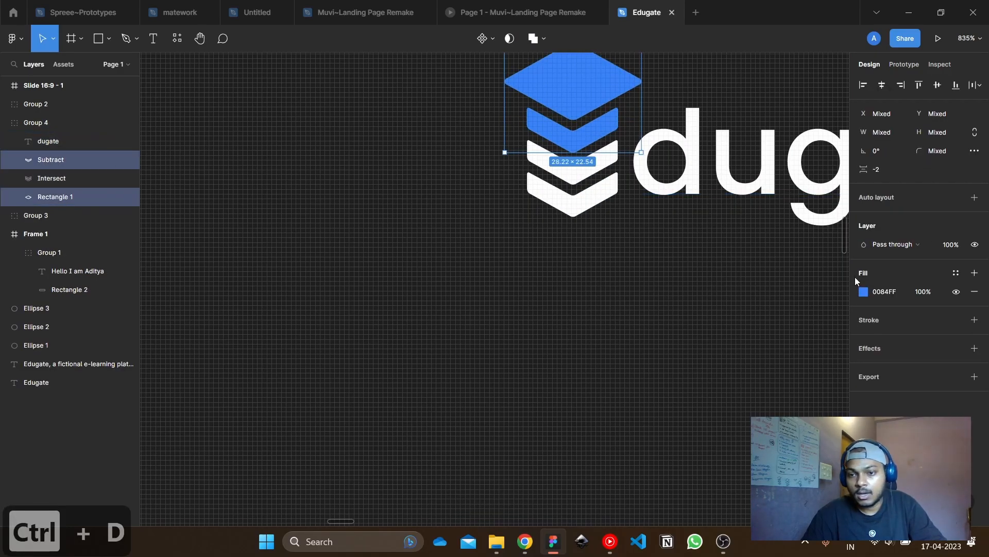
{"action": "left_click", "coordinate": [864, 292]}
{"action": "left_click_drag", "start_coordinate": [837, 253], "coordinate": [577, 217]}
{"action": "left_click", "coordinate": [523, 312]}
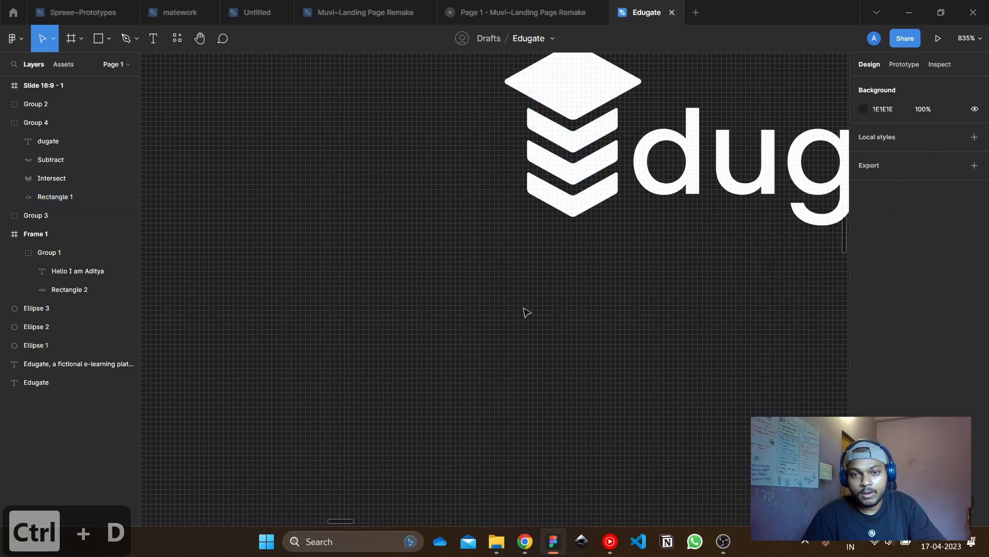
Move the all-white logo copy onto the blue slide and try to enlarge it
{"action": "scroll", "coordinate": [519, 296], "scroll_direction": "down", "scroll_amount": 8}
{"action": "scroll", "coordinate": [335, 245], "scroll_direction": "down", "scroll_amount": 7}
{"action": "left_click_drag", "start_coordinate": [304, 219], "coordinate": [651, 250]}
{"action": "scroll", "coordinate": [582, 249], "scroll_direction": "right", "scroll_amount": 3}
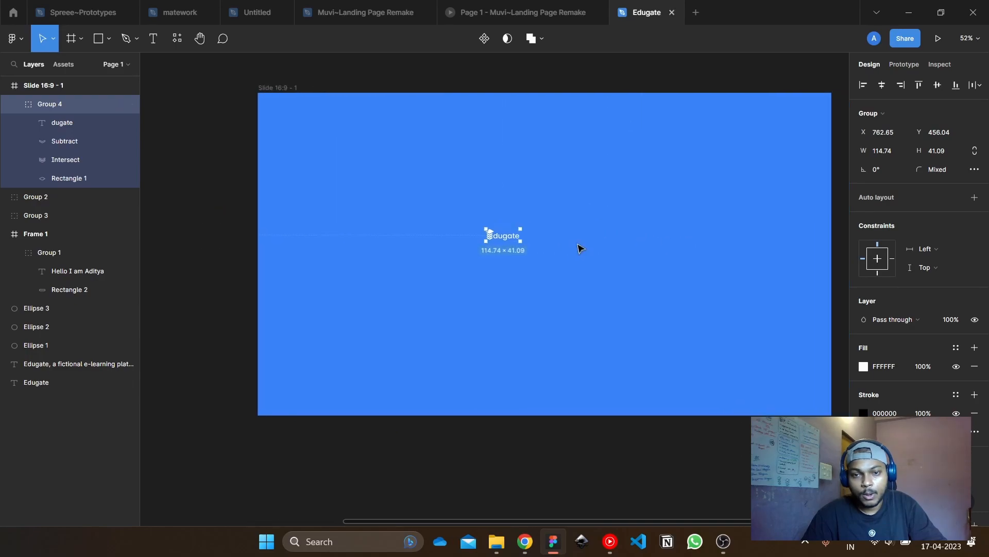
{"action": "left_click_drag", "start_coordinate": [523, 236], "coordinate": [636, 236]}
{"action": "key", "text": "ctrl+z"}
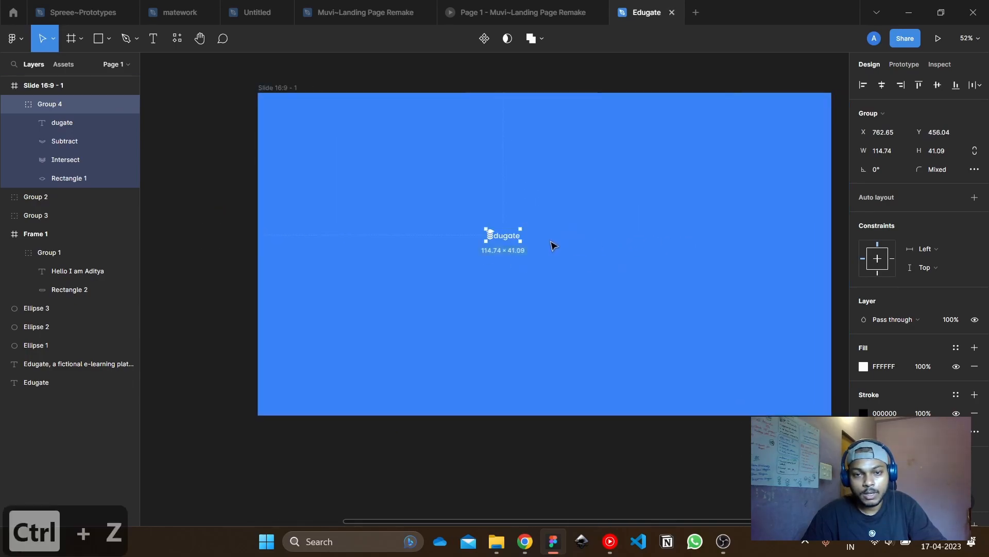
Flatten the "dugate" text in both original logos into vector shapes
{"action": "left_click_drag", "start_coordinate": [504, 241], "coordinate": [893, 270]}
{"action": "scroll", "coordinate": [694, 261], "scroll_direction": "up", "scroll_amount": 8}
{"action": "left_click", "coordinate": [448, 283], "text": "ctrl"}
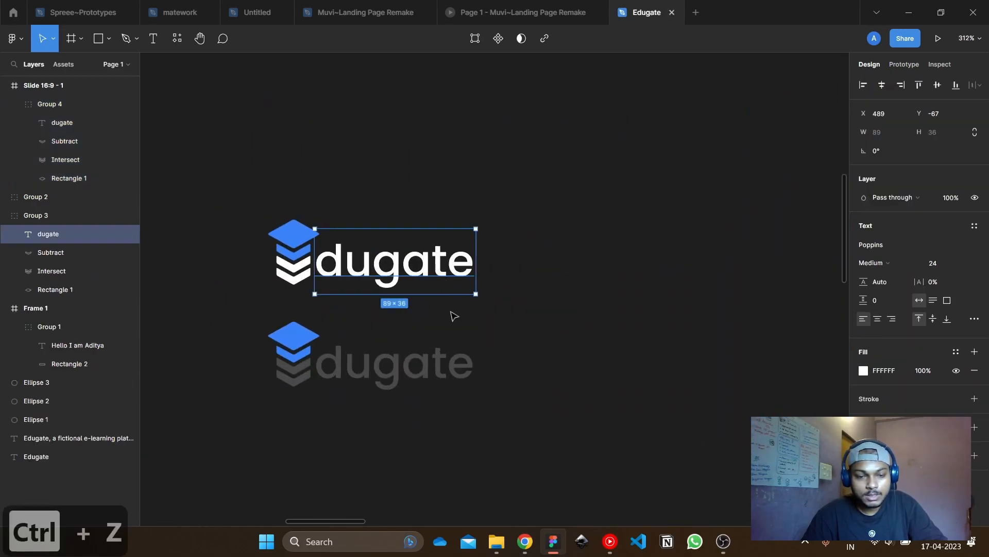
{"action": "key", "text": "ctrl+e"}
{"action": "left_click", "coordinate": [446, 368], "text": "ctrl"}
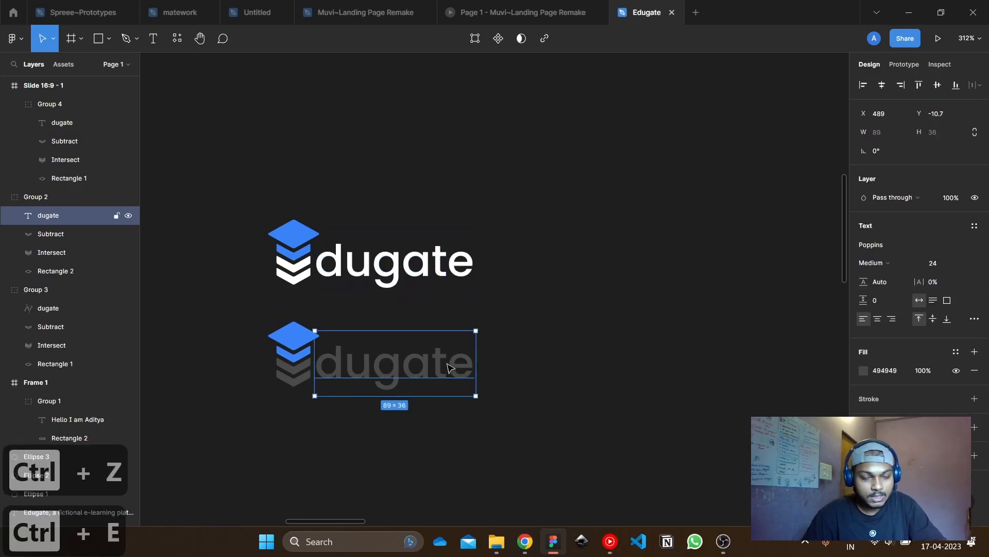
{"action": "key", "text": "ctrl+e"}
Try again to enlarge the unflattened logo on the blue slide, and delete that copy
{"action": "scroll", "coordinate": [598, 262], "scroll_direction": "down", "scroll_amount": 4}
{"action": "left_click", "coordinate": [599, 259]}
{"action": "scroll", "coordinate": [611, 238], "scroll_direction": "down", "scroll_amount": 4}
{"action": "left_click_drag", "start_coordinate": [527, 228], "coordinate": [140, 196]}
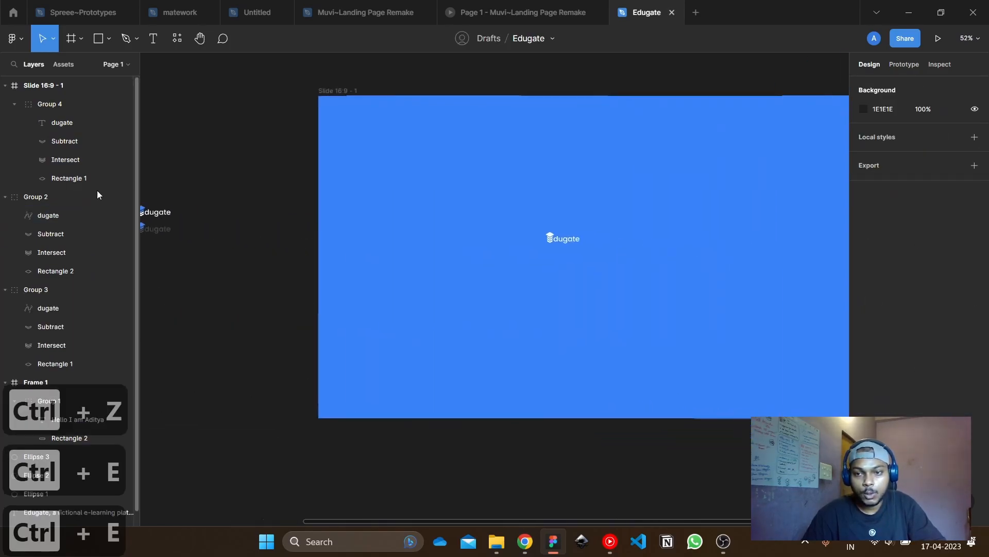
{"action": "left_click", "coordinate": [503, 232]}
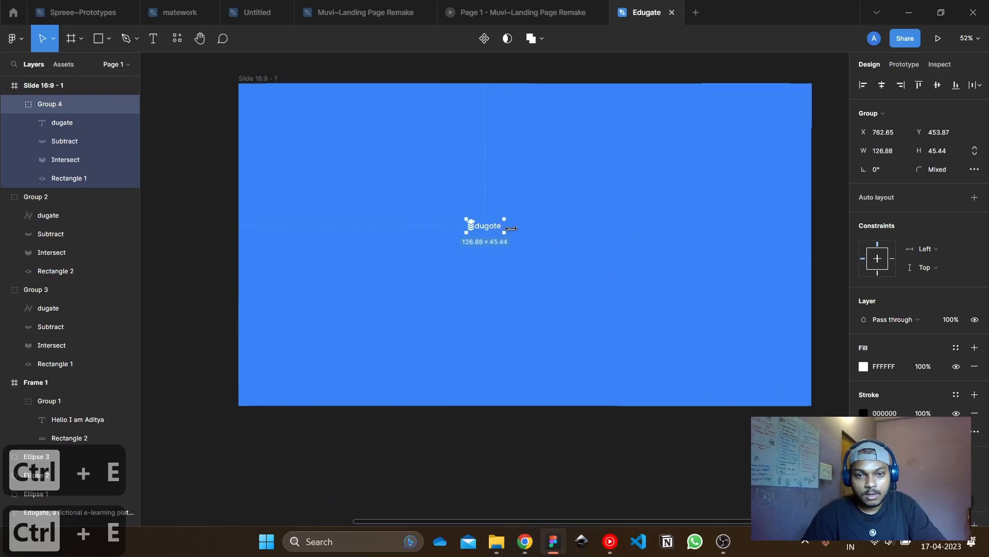
{"action": "left_click_drag", "start_coordinate": [508, 228], "coordinate": [609, 234]}
{"action": "key", "text": "Delete"}
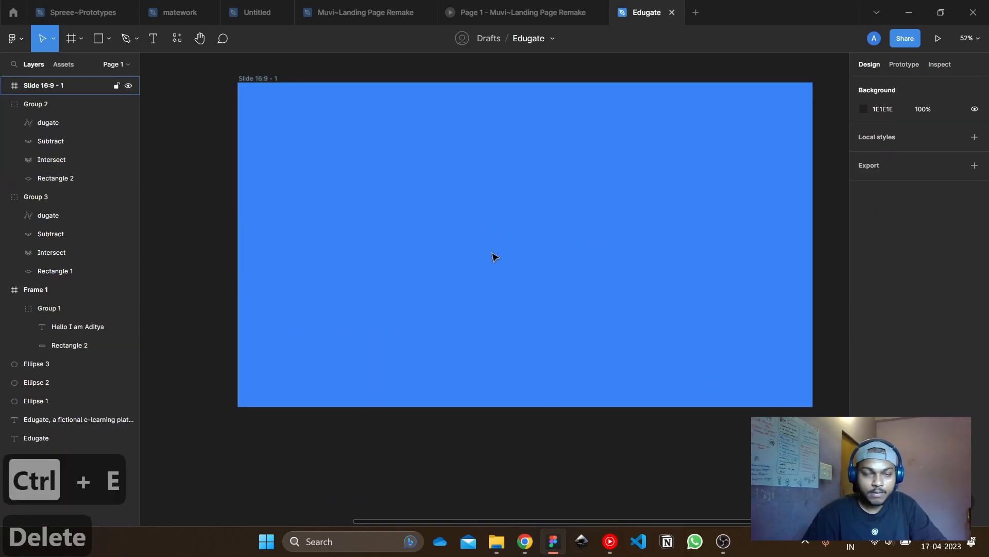
Duplicate the flattened logo with white lettering and place the copy on the blue slide
{"action": "scroll", "coordinate": [548, 254], "scroll_direction": "left", "scroll_amount": 5}
{"action": "left_click", "coordinate": [342, 194]}
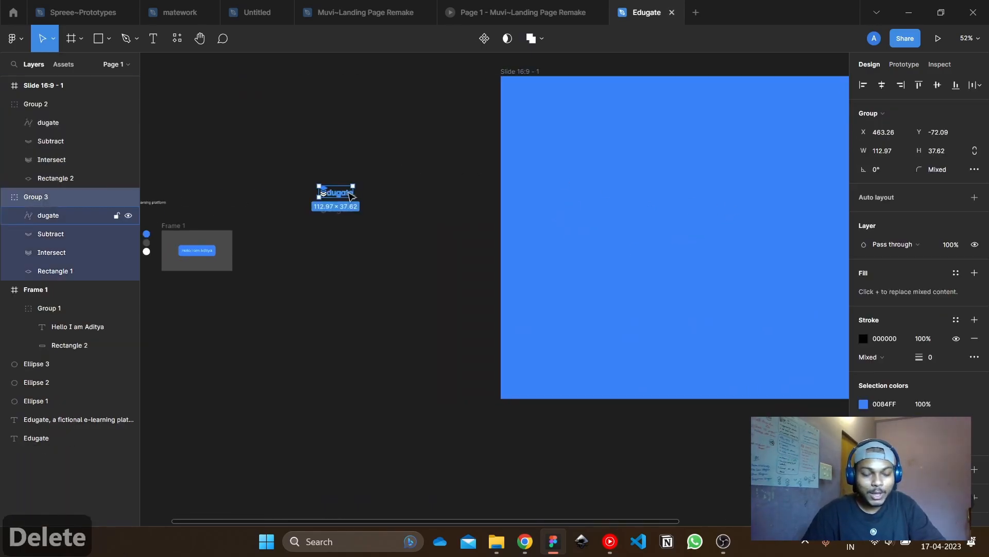
{"action": "key", "text": "ctrl+d"}
{"action": "left_click_drag", "start_coordinate": [338, 194], "coordinate": [706, 209]}
{"action": "scroll", "coordinate": [537, 219], "scroll_direction": "right", "scroll_amount": 8}
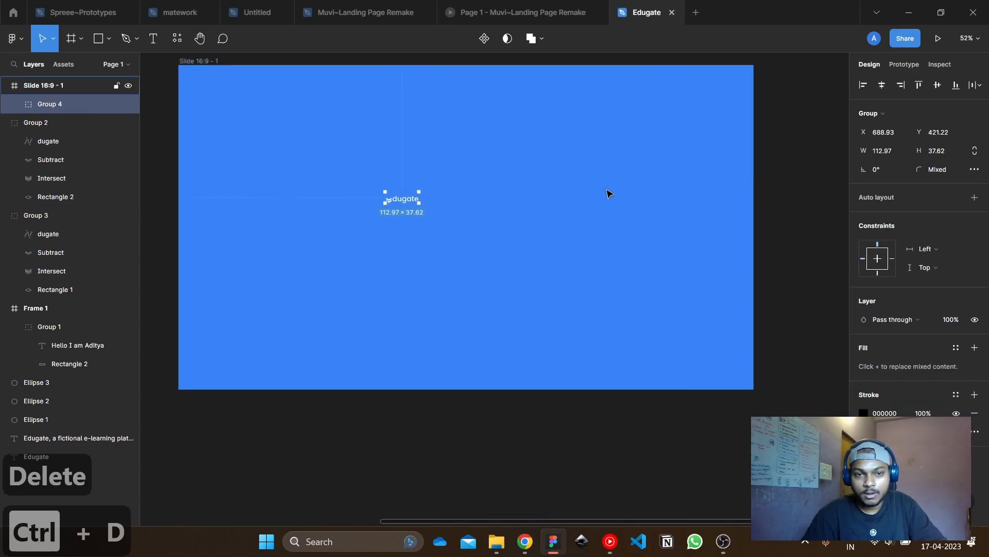
{"action": "key", "text": "ctrl+z"}
{"action": "key", "text": "ctrl+y"}
{"action": "key", "text": "ctrl+t"}
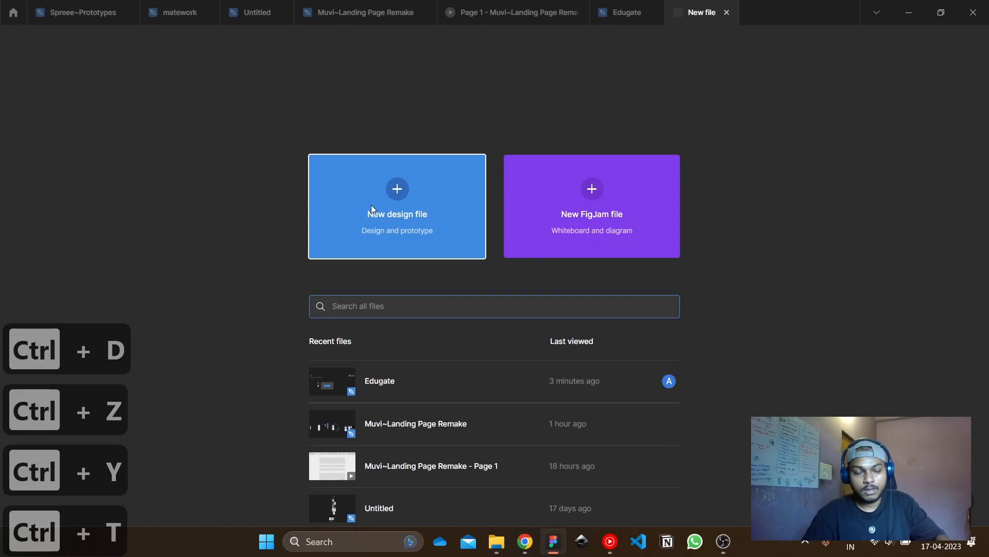
{"action": "left_click", "coordinate": [622, 5]}
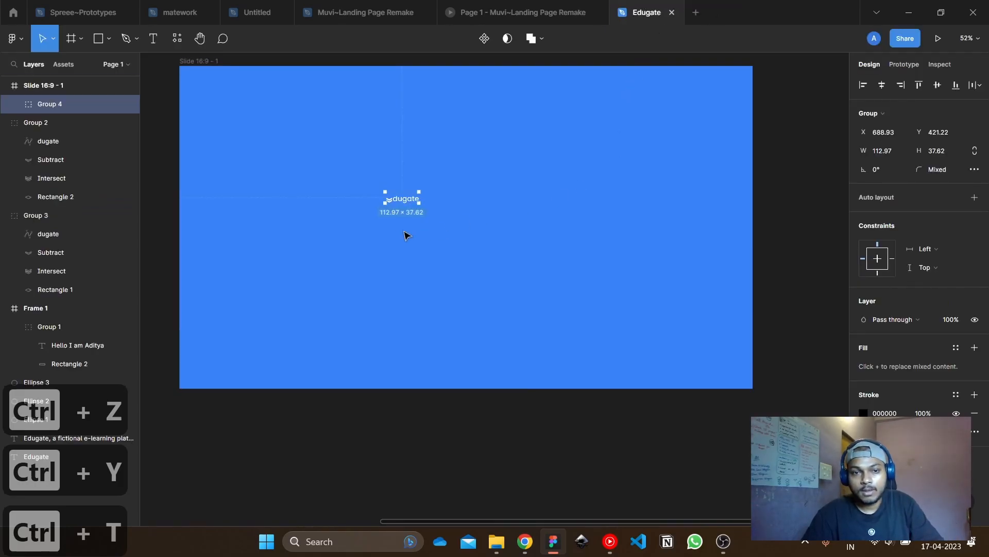
Enlarge the slide's logo to about 491 × 163 and recolour its blue cap and upper chevron white
{"action": "scroll", "coordinate": [412, 236], "scroll_direction": "up", "scroll_amount": 5}
{"action": "left_click_drag", "start_coordinate": [456, 167], "coordinate": [757, 172]}
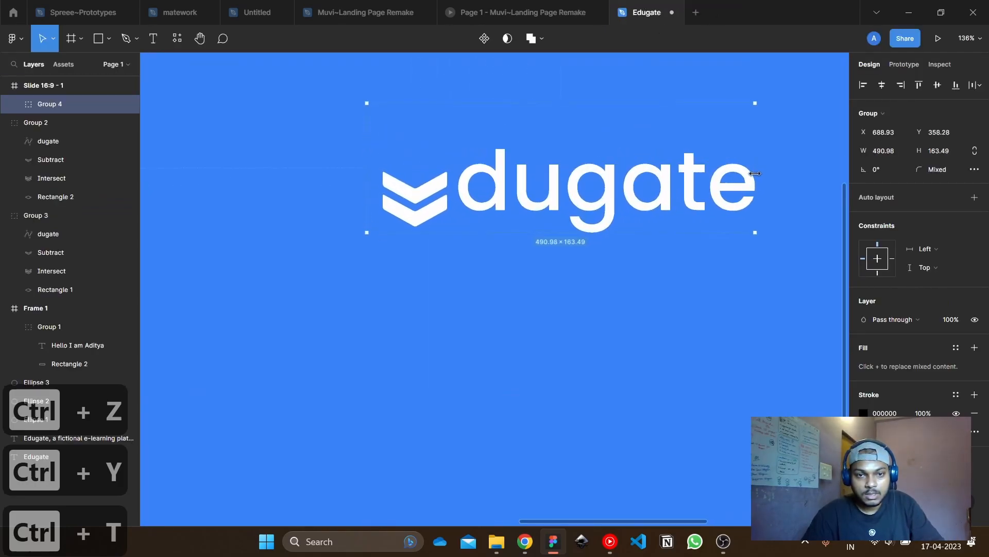
{"action": "double_click", "coordinate": [423, 157]}
{"action": "left_click", "coordinate": [424, 170], "text": "shift"}
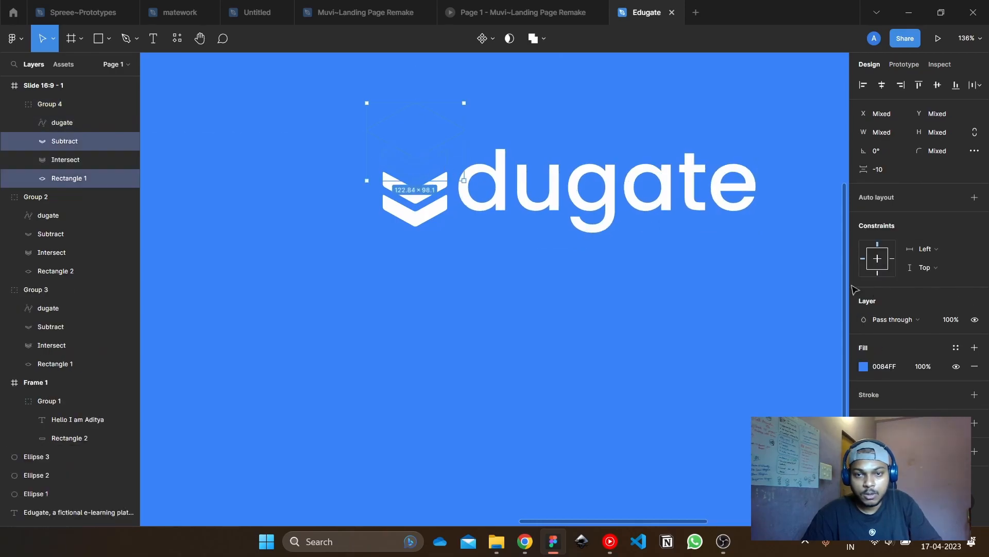
{"action": "left_click", "coordinate": [864, 366]}
{"action": "left_click_drag", "start_coordinate": [808, 334], "coordinate": [696, 218]}
Enlarge the white logo to about 551 × 183 and centre it on the blue slide
{"action": "scroll", "coordinate": [533, 113], "scroll_direction": "down", "scroll_amount": 8}
{"action": "left_click", "coordinate": [563, 323]}
{"action": "scroll", "coordinate": [562, 327], "scroll_direction": "up", "scroll_amount": 2}
{"action": "left_click", "coordinate": [515, 223]}
{"action": "mouse_move", "coordinate": [518, 220]}
{"action": "left_mouse_down"}
{"action": "mouse_move", "coordinate": [566, 221]}
{"action": "mouse_move", "coordinate": [526, 220]}
{"action": "left_mouse_up"}
{"action": "scroll", "coordinate": [491, 229], "scroll_direction": "up", "scroll_amount": 3}
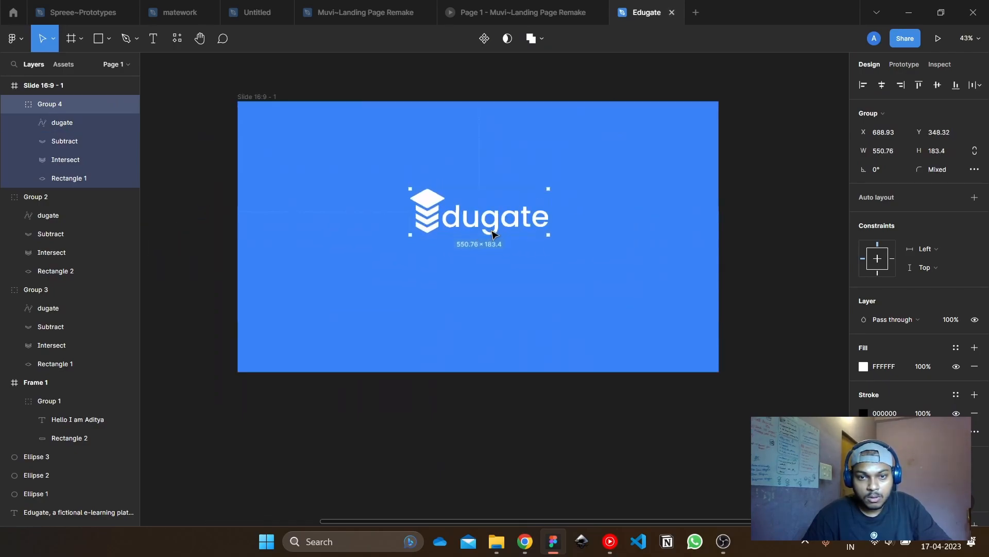
{"action": "left_click", "coordinate": [770, 198]}
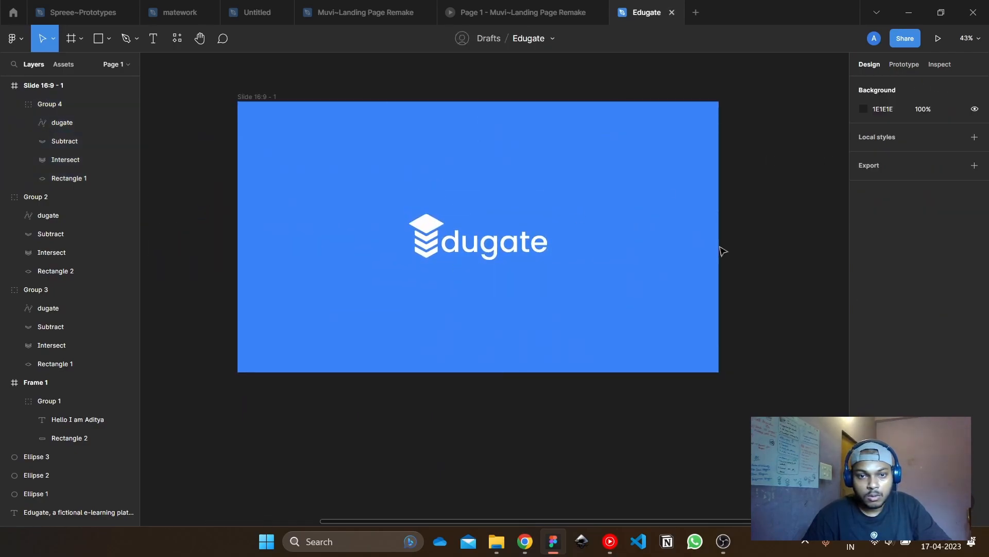
{"action": "left_click_drag", "start_coordinate": [720, 250], "coordinate": [746, 220]}
{"action": "left_click", "coordinate": [543, 211]}
{"action": "scroll", "coordinate": [518, 222], "scroll_direction": "up", "scroll_amount": 2}
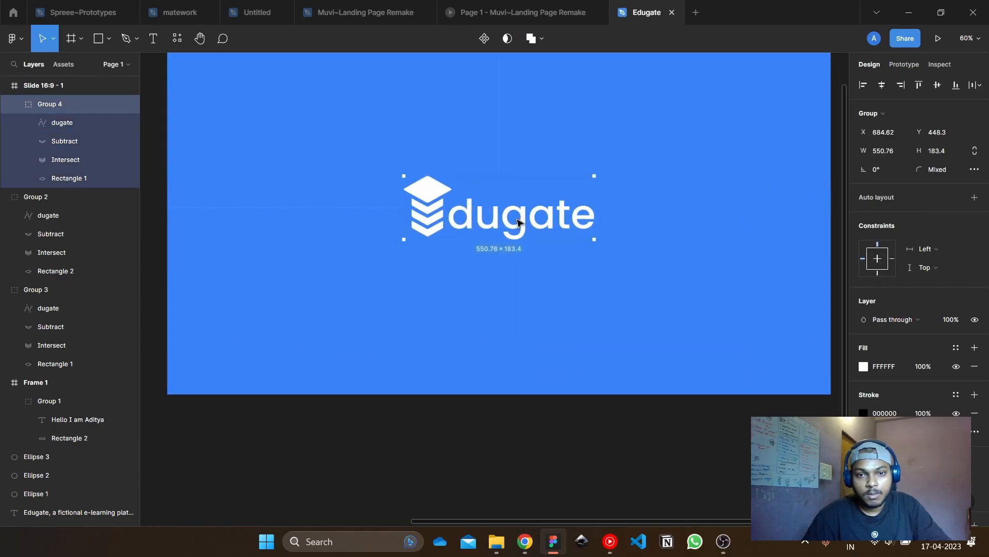
{"action": "left_click", "coordinate": [501, 440]}
{"action": "left_click", "coordinate": [536, 223]}
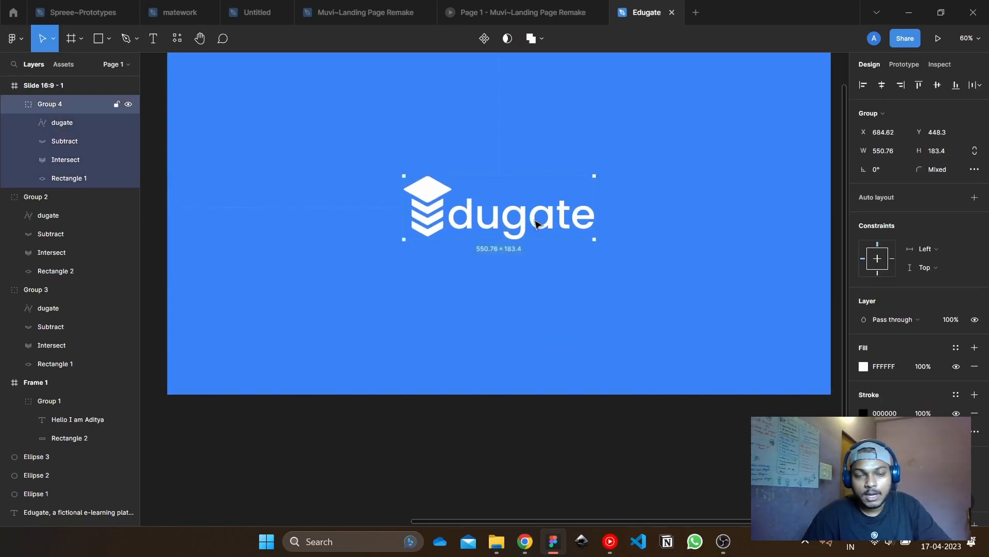
Draw a rectangle about 421 × 122 on the slide, covering the logo's "dugate" lettering
{"action": "key", "text": "r"}
{"action": "left_click_drag", "start_coordinate": [275, 107], "coordinate": [457, 140]}
{"action": "left_click_drag", "start_coordinate": [366, 134], "coordinate": [596, 217]}
{"action": "left_click_drag", "start_coordinate": [539, 231], "coordinate": [539, 240]}
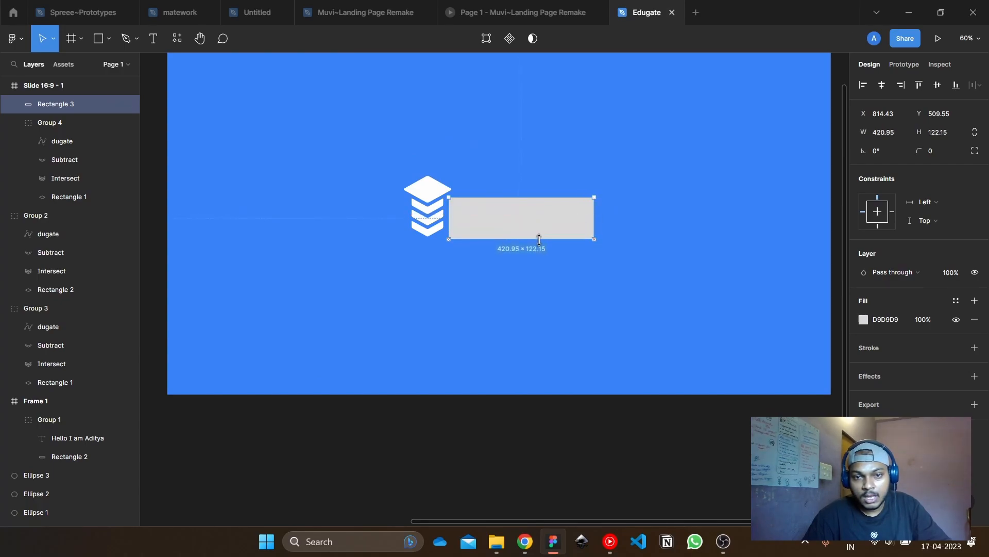
Recolour the rectangle covering the logo's lettering to red FF0000
{"action": "left_click", "coordinate": [863, 320]}
{"action": "left_click_drag", "start_coordinate": [773, 268], "coordinate": [609, 125]}
{"action": "left_click", "coordinate": [552, 441]}
{"action": "left_click", "coordinate": [524, 221]}
{"action": "left_click", "coordinate": [863, 320]}
{"action": "left_click_drag", "start_coordinate": [840, 332], "coordinate": [848, 237]}
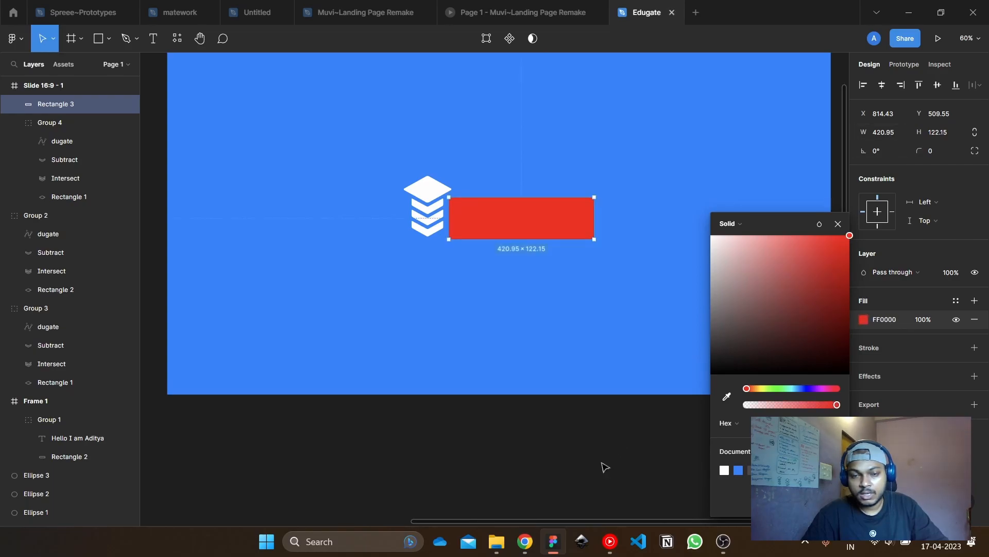
Centre the red rectangle horizontally and vertically on the slide
{"action": "left_click", "coordinate": [608, 433]}
{"action": "left_click", "coordinate": [557, 234]}
{"action": "left_click", "coordinate": [882, 89]}
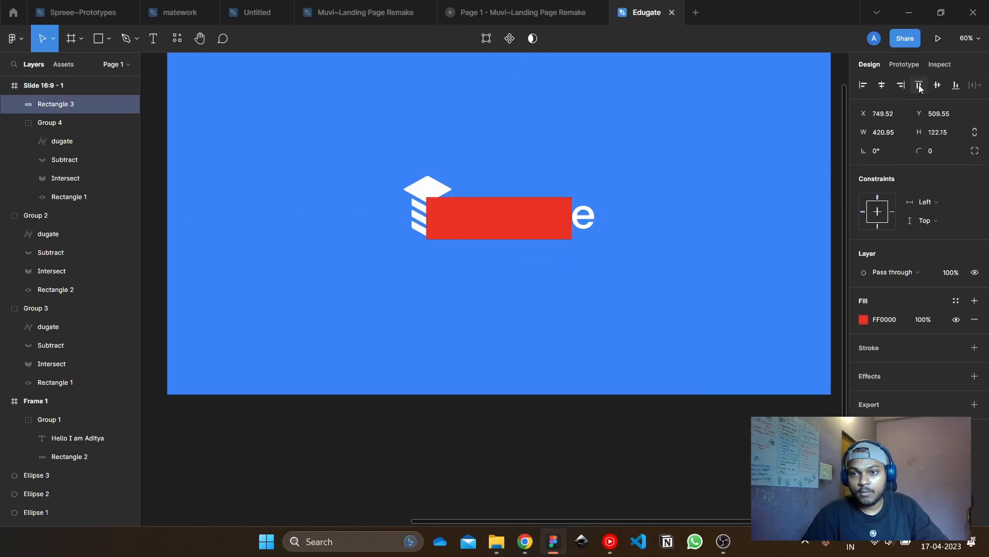
{"action": "left_click", "coordinate": [937, 85]}
Nudge the white logo group up 32 px on the slide, using the centred red rectangle as a guide
{"action": "left_click", "coordinate": [570, 380]}
{"action": "left_click", "coordinate": [421, 196]}
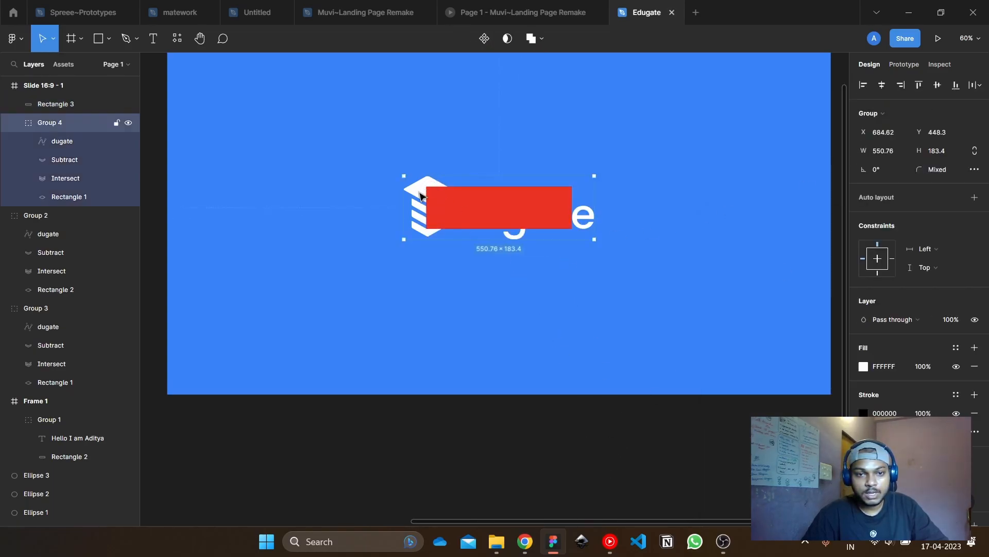
{"action": "key", "text": "Up"}
{"action": "key", "text": "Up"}
{"action": "key", "text": "Up"}
{"action": "key", "text": "Up"}
{"action": "key", "text": "Up"}
{"action": "key", "text": "Up"}
{"action": "key", "text": "Up"}
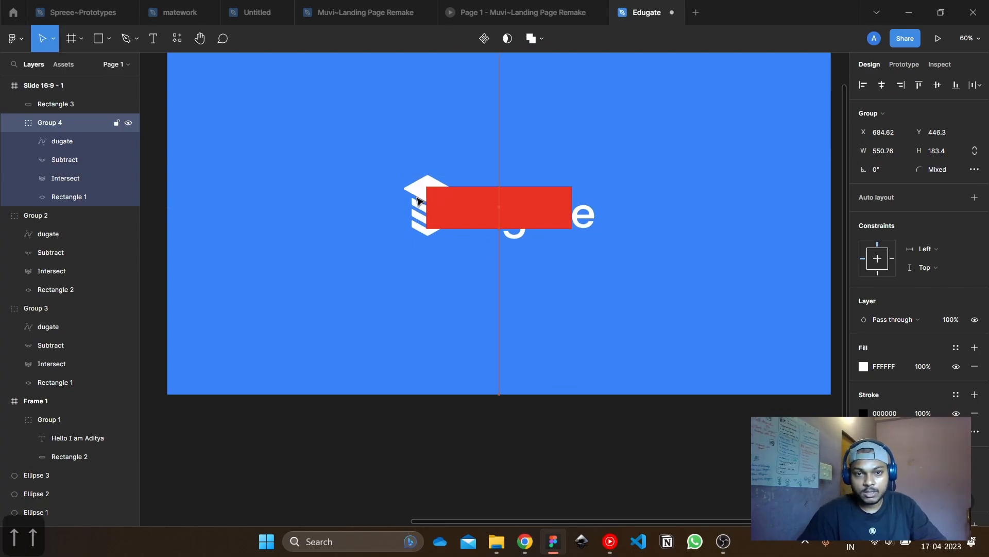
{"action": "key", "text": "Up"}
{"action": "key", "text": "Up"}
{"action": "key", "text": "Up"}
{"action": "key", "text": "Up"}
{"action": "key", "text": "Up"}
{"action": "key", "text": "Up"}
{"action": "key", "text": "Up"}
{"action": "key", "text": "Up"}
{"action": "key", "text": "Up"}
{"action": "key", "text": "Up"}
{"action": "key", "text": "Up"}
{"action": "key", "text": "Up"}
{"action": "key", "text": "Up"}
{"action": "key", "text": "Up"}
{"action": "key", "text": "Up"}
{"action": "key", "text": "Up"}
{"action": "key", "text": "Up"}
{"action": "key", "text": "Up"}
{"action": "key", "text": "Up"}
{"action": "key", "text": "Up"}
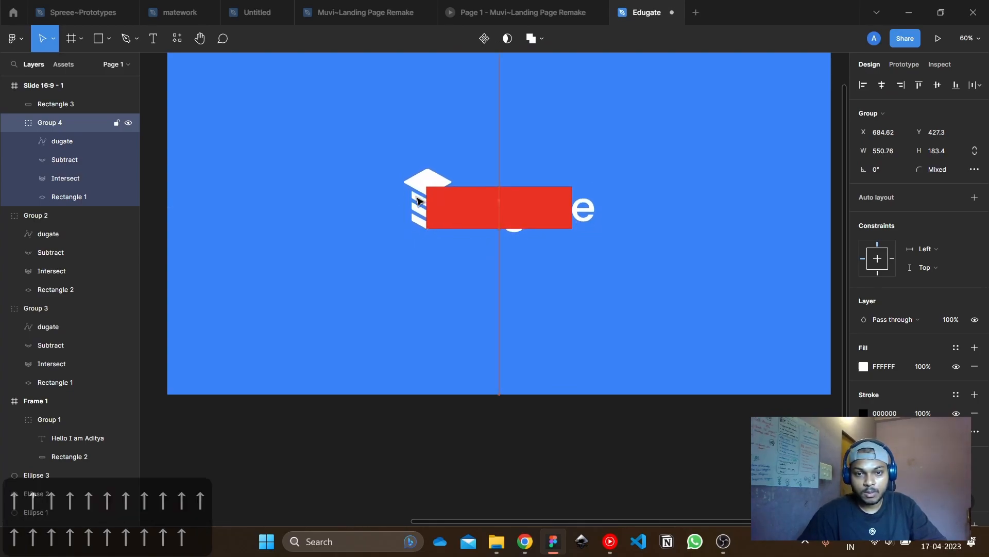
{"action": "key", "text": "Up"}
{"action": "key", "text": "Up"}
{"action": "key", "text": "Up"}
{"action": "key", "text": "Up"}
{"action": "key", "text": "Up"}
Delete the red guide rectangle from the slide
{"action": "left_click", "coordinate": [504, 207]}
{"action": "key", "text": "Delete"}
{"action": "scroll", "coordinate": [507, 216], "scroll_direction": "down", "scroll_amount": 5}
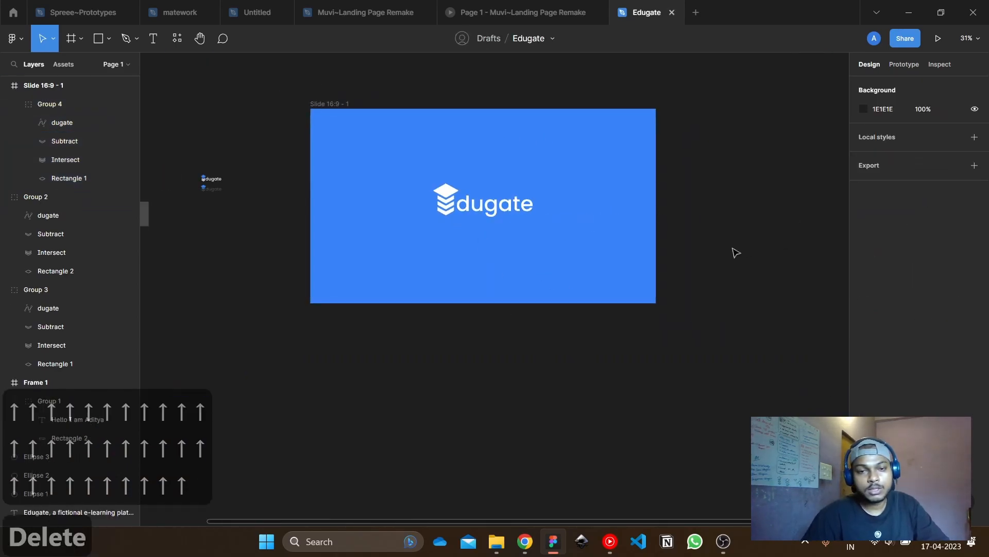
Add a text layer reading "educate for free, endlessly" on the slide, near the lower edge of the logo
{"action": "scroll", "coordinate": [463, 204], "scroll_direction": "up", "scroll_amount": 3}
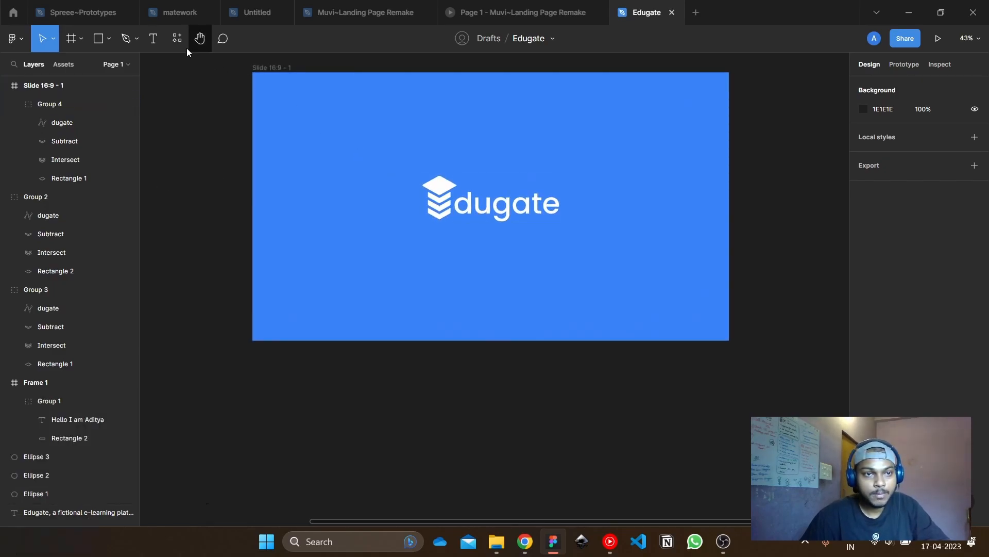
{"action": "left_click", "coordinate": [154, 39]}
{"action": "left_click", "coordinate": [386, 214]}
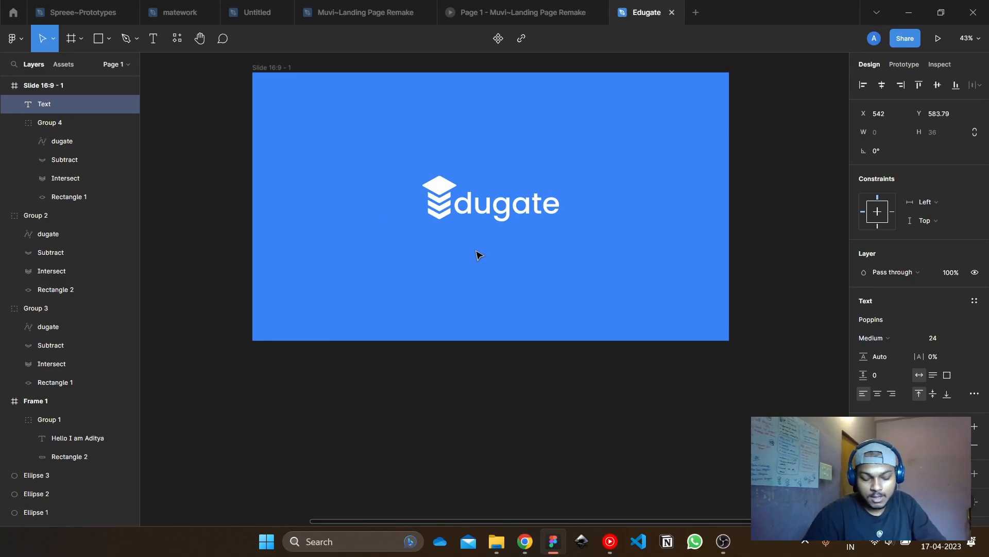
{"action": "type", "text": "educate"}
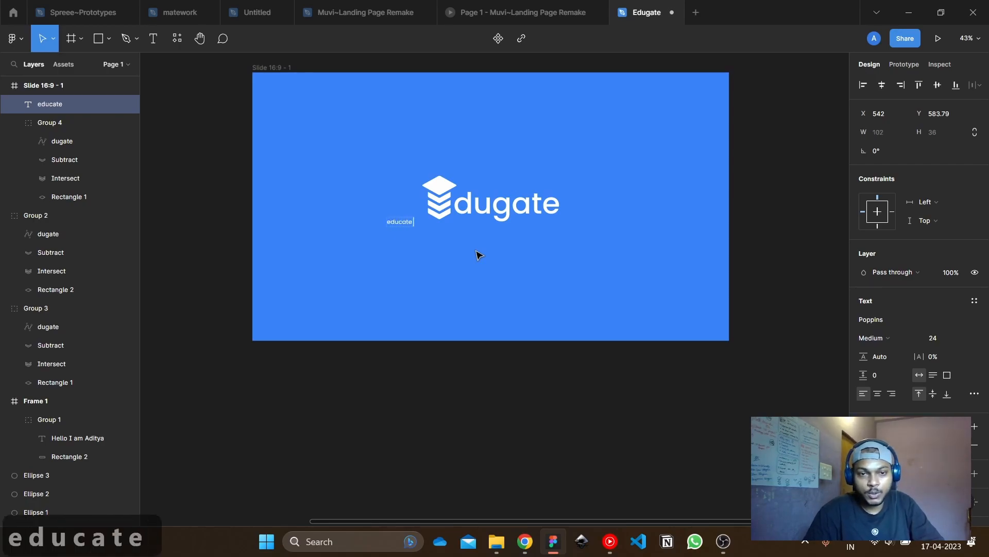
{"action": "type", "text": " for fr"}
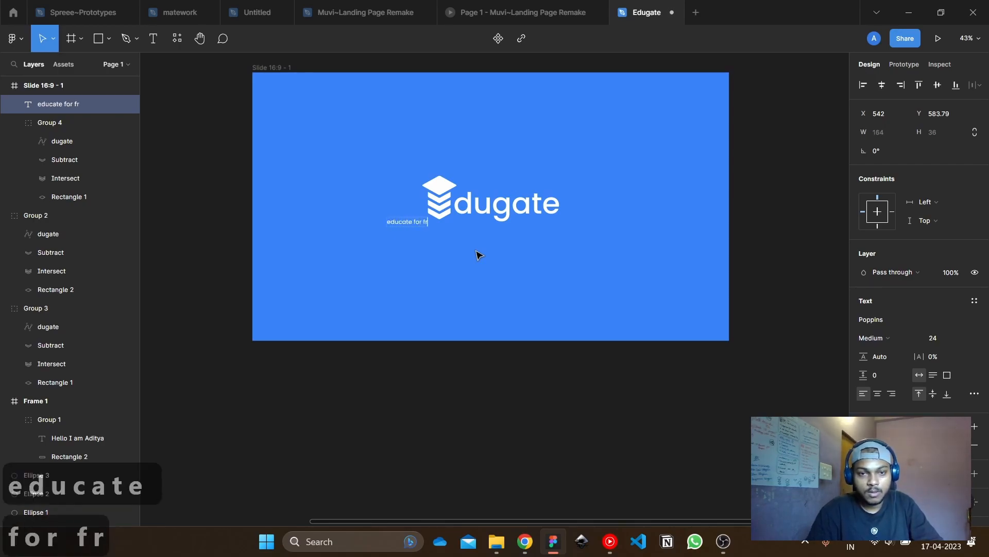
{"action": "type", "text": "ee, endl"}
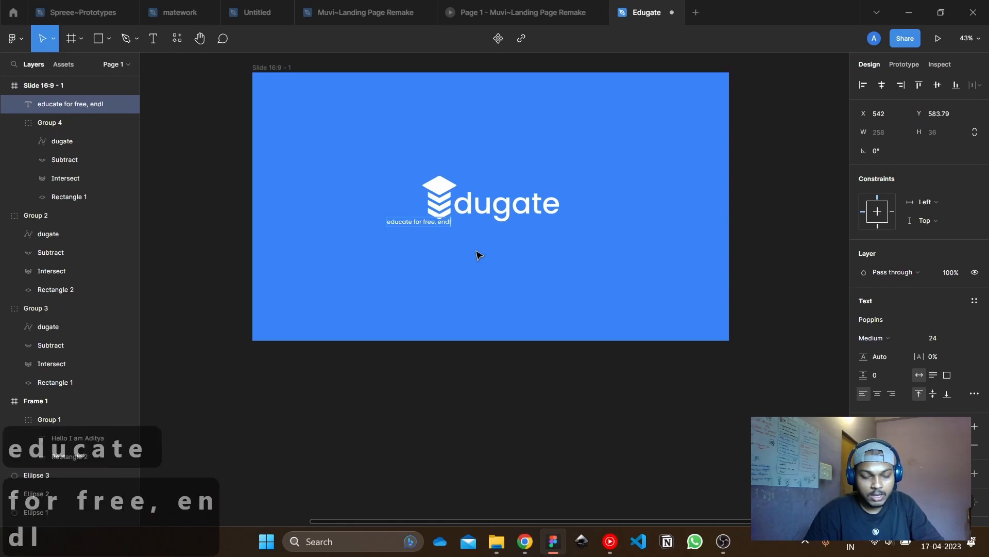
{"action": "type", "text": "essly"}
Replace "endlessly" in the tagline so the text reads "educate for free, anywhere everywherte !"
{"action": "key", "text": "BackSpace"}
{"action": "key", "text": "BackSpace"}
{"action": "key", "text": "BackSpace"}
{"action": "key", "text": "BackSpace"}
{"action": "key", "text": "BackSpace"}
{"action": "key", "text": "BackSpace"}
{"action": "key", "text": "BackSpace"}
{"action": "key", "text": "BackSpace"}
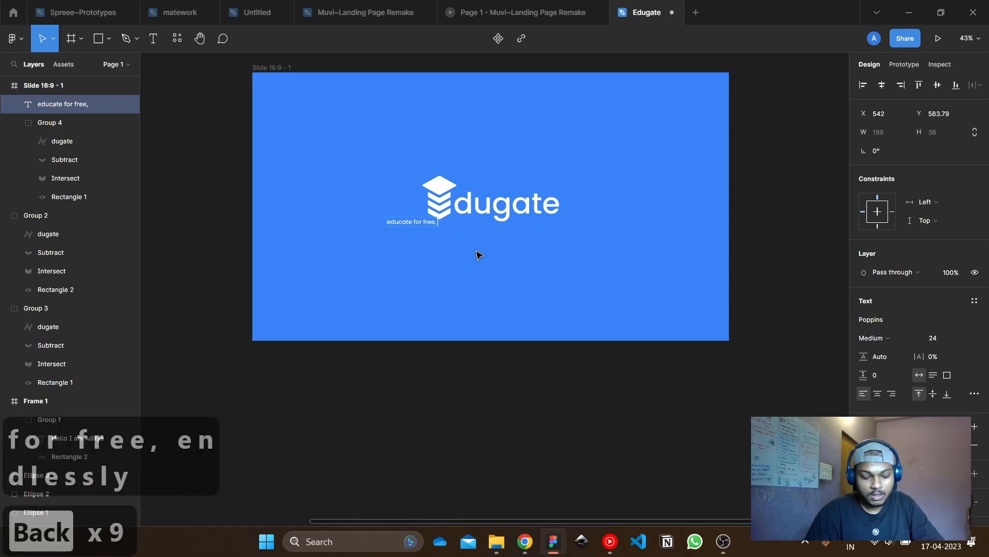
{"action": "type", "text": "anywhe"}
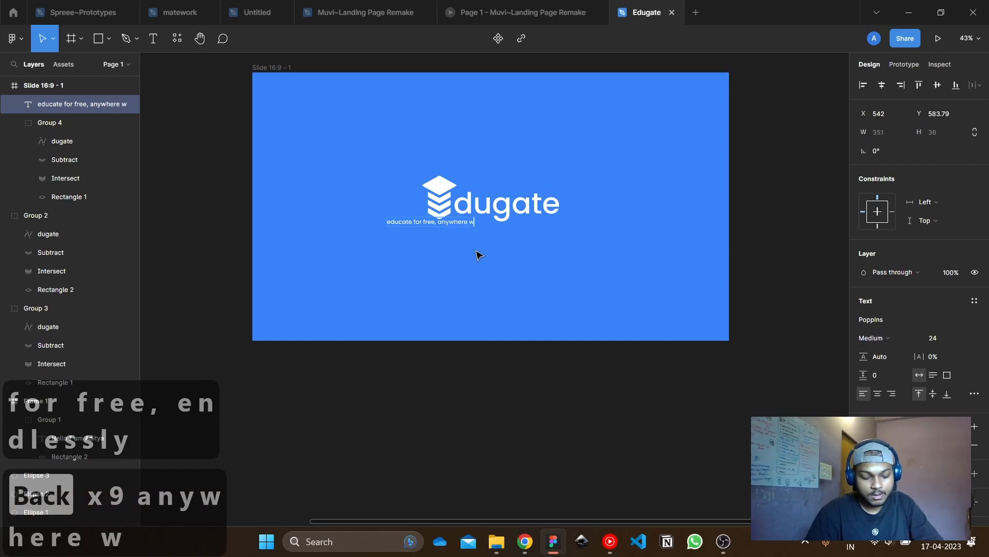
{"action": "type", "text": "re w"}
{"action": "key", "text": "BackSpace"}
{"action": "type", "text": "every"}
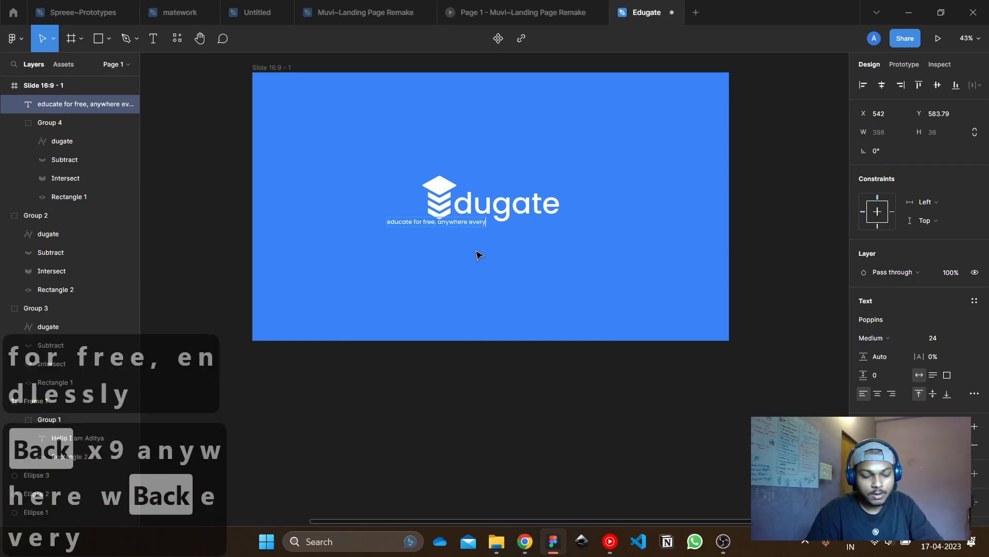
{"action": "type", "text": "wherte !"}
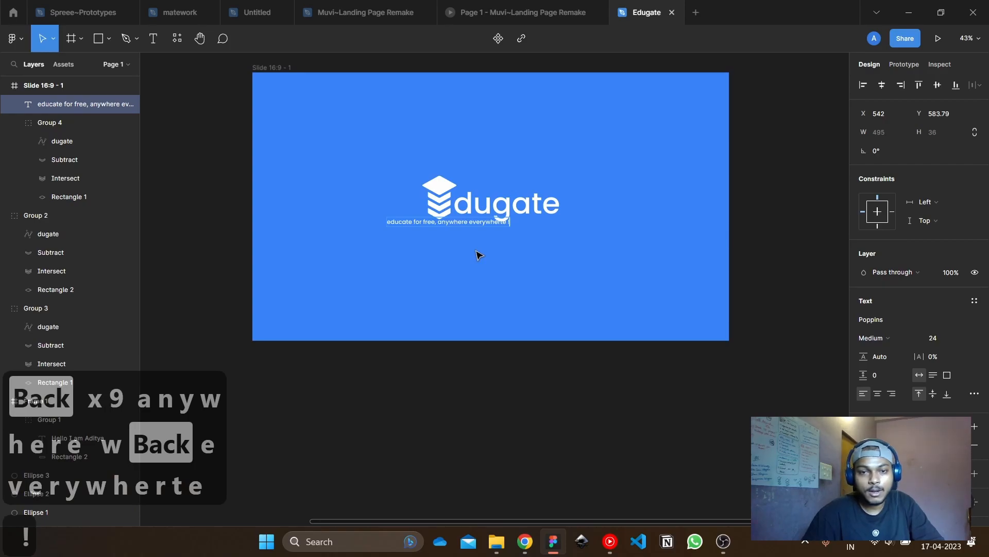
{"action": "scroll", "coordinate": [415, 222], "scroll_direction": "up", "scroll_amount": 5}
{"action": "left_click_drag", "start_coordinate": [531, 215], "coordinate": [532, 254]}
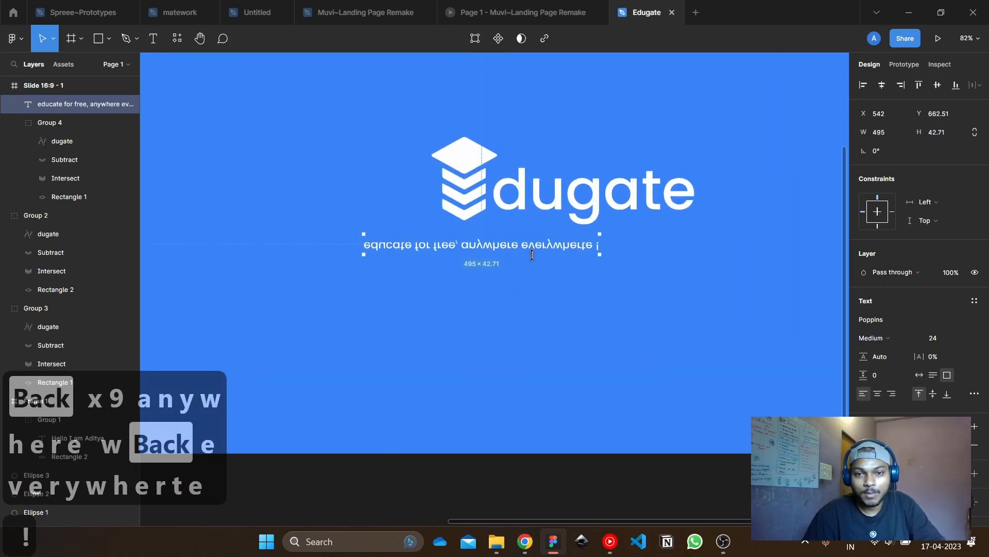
{"action": "scroll", "coordinate": [571, 258], "scroll_direction": "up", "scroll_amount": 5}
{"action": "key", "text": "ctrl+z"}
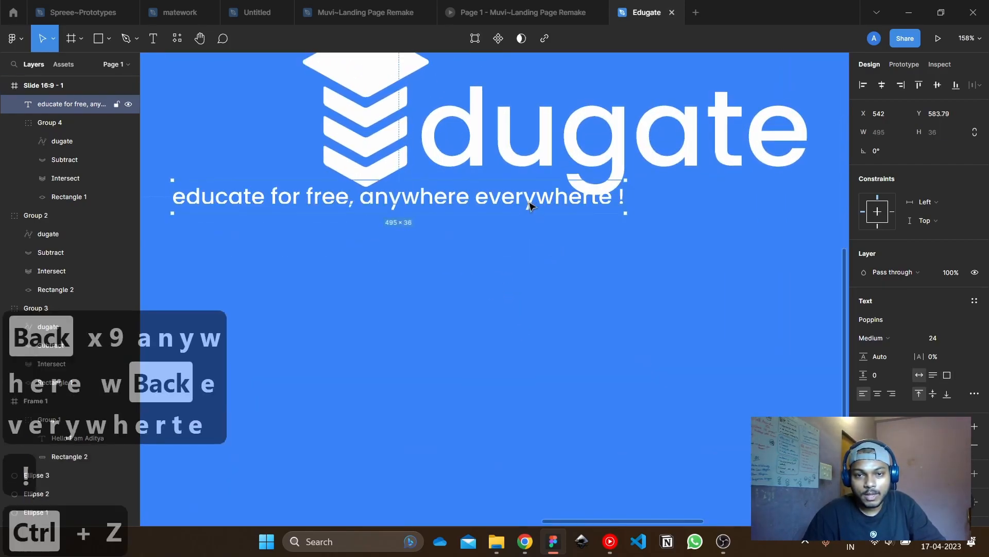
Move the tagline clear below the logo and correct its misspelled last word to "everywhere"
{"action": "left_click_drag", "start_coordinate": [531, 203], "coordinate": [544, 302]}
{"action": "double_click", "coordinate": [607, 308]}
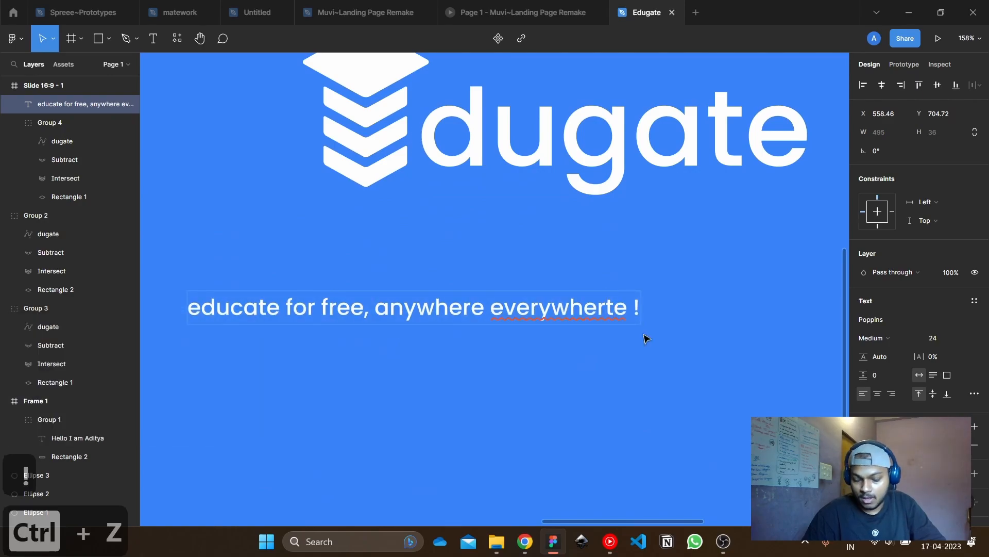
{"action": "key", "text": "Right"}
{"action": "key", "text": "BackSpace"}
{"action": "scroll", "coordinate": [644, 332], "scroll_direction": "down", "scroll_amount": 5}
{"action": "left_click", "coordinate": [669, 481]}
{"action": "scroll", "coordinate": [622, 327], "scroll_direction": "up", "scroll_amount": 3}
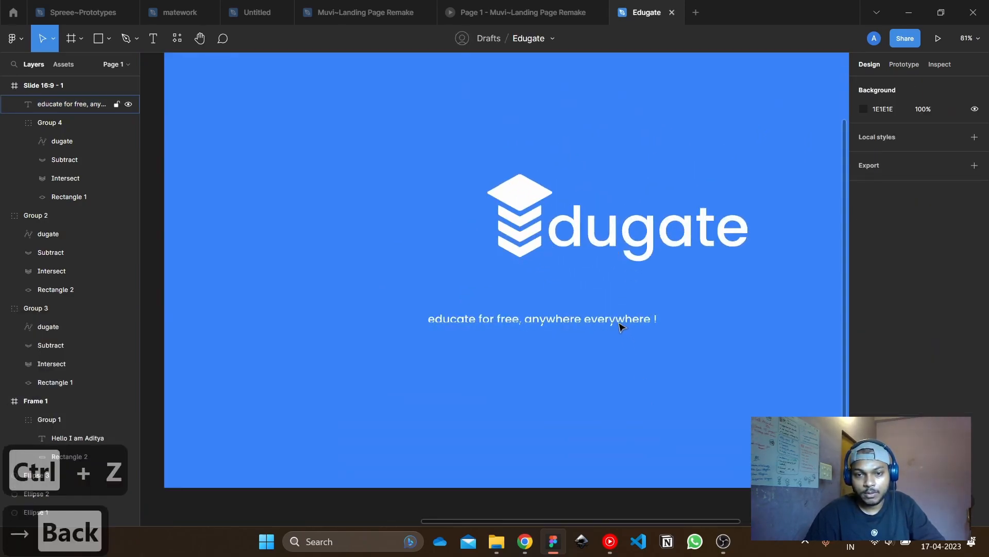
Shift the tagline to the right beneath the logo and capitalise its first word to "Educate"
{"action": "left_click_drag", "start_coordinate": [607, 319], "coordinate": [645, 317]}
{"action": "scroll", "coordinate": [452, 326], "scroll_direction": "up", "scroll_amount": 5}
{"action": "double_click", "coordinate": [504, 310]}
{"action": "key", "text": "BackSpace"}
{"action": "type", "text": "E"}
{"action": "scroll", "coordinate": [658, 371], "scroll_direction": "down", "scroll_amount": 6}
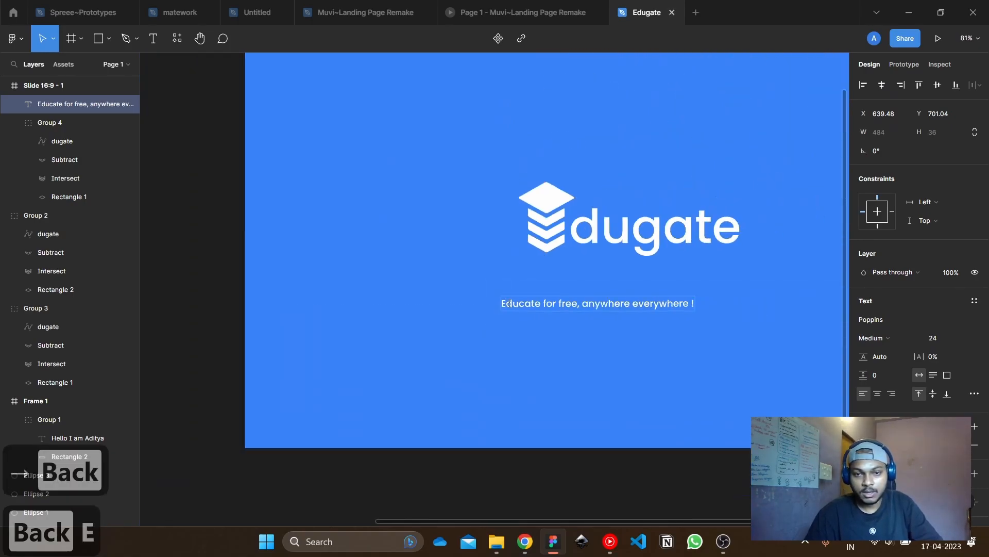
Remove the space before the tagline's exclamation mark and set the whole text's font weight to Regular
{"action": "scroll", "coordinate": [512, 381], "scroll_direction": "up", "scroll_amount": 2}
{"action": "scroll", "coordinate": [512, 382], "scroll_direction": "up", "scroll_amount": 2}
{"action": "scroll", "coordinate": [531, 361], "scroll_direction": "down", "scroll_amount": 2}
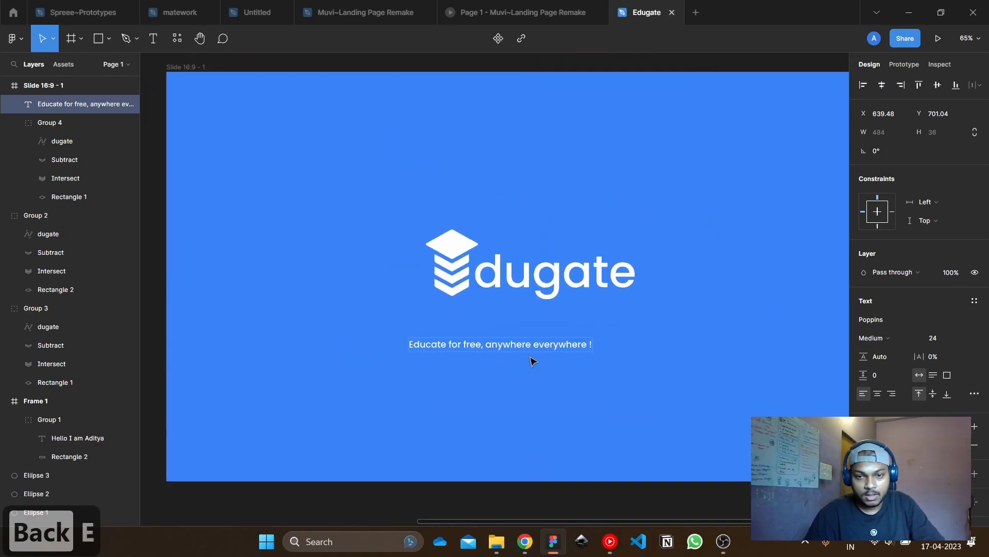
{"action": "scroll", "coordinate": [578, 352], "scroll_direction": "up", "scroll_amount": 2}
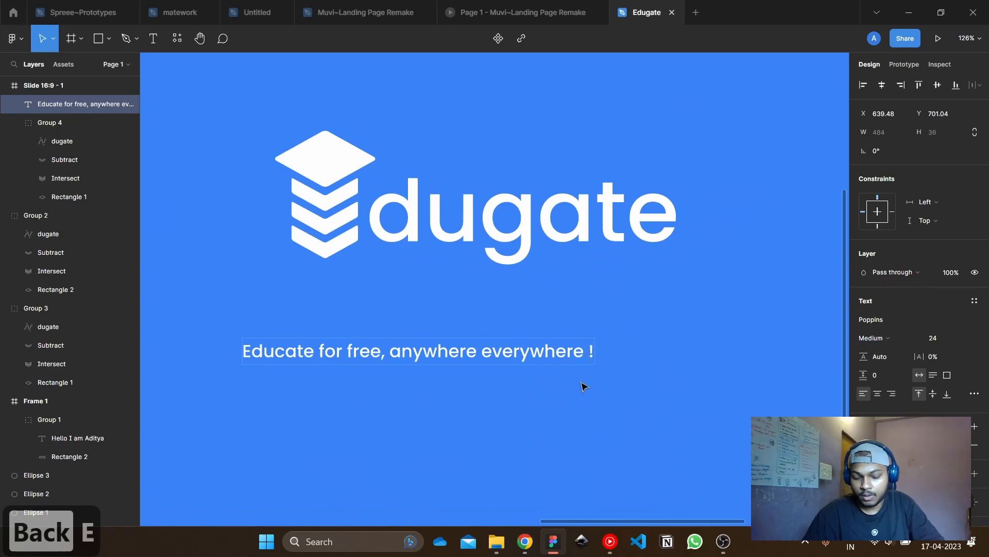
{"action": "key", "text": "BackSpace"}
{"action": "key", "text": "ctrl+a"}
{"action": "left_click", "coordinate": [895, 336]}
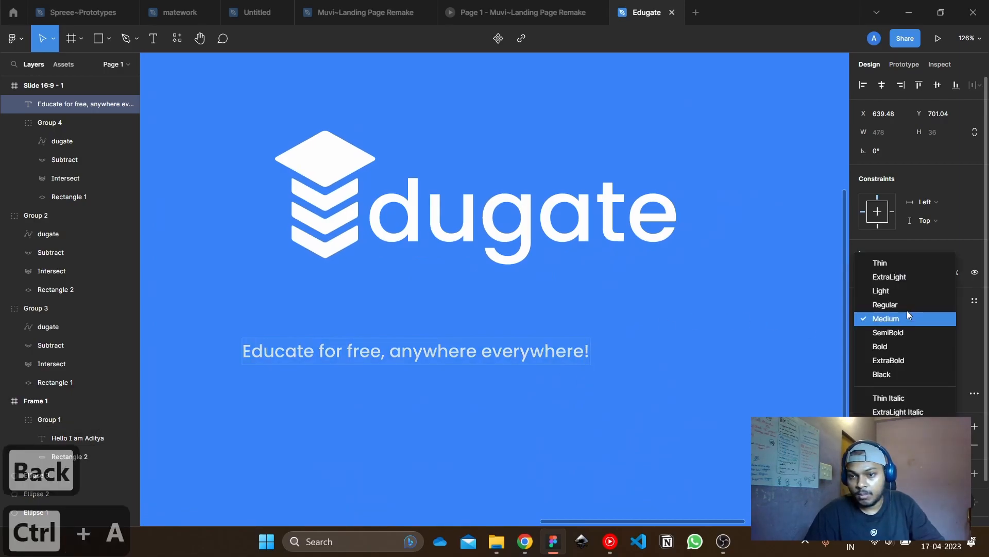
{"action": "left_click", "coordinate": [910, 305]}
{"action": "scroll", "coordinate": [562, 305], "scroll_direction": "down", "scroll_amount": 5}
{"action": "key", "text": "Escape"}
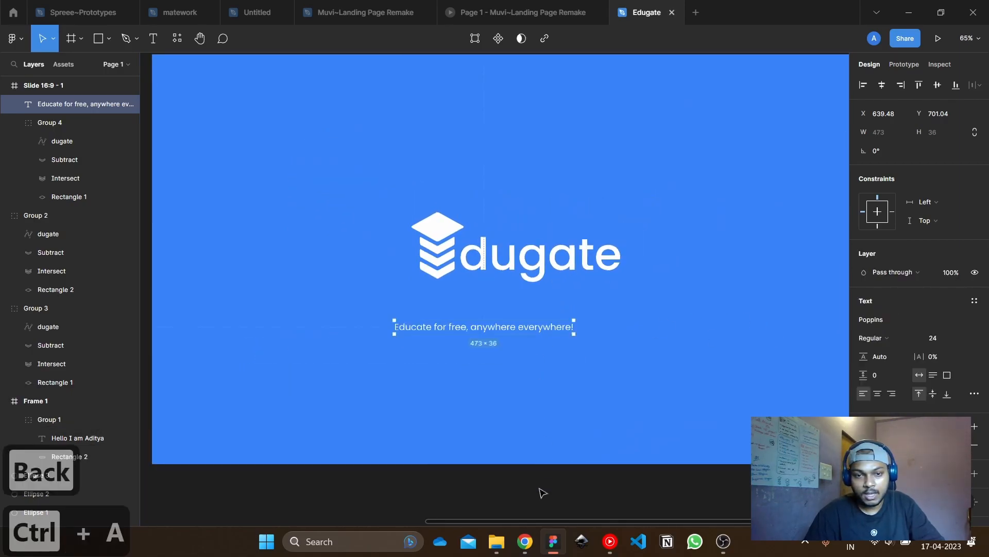
Align the tagline's start with the "dugate" lettering and set its font size to 32
{"action": "left_click", "coordinate": [542, 493]}
{"action": "scroll", "coordinate": [523, 340], "scroll_direction": "up", "scroll_amount": 3}
{"action": "left_click_drag", "start_coordinate": [538, 320], "coordinate": [627, 313]}
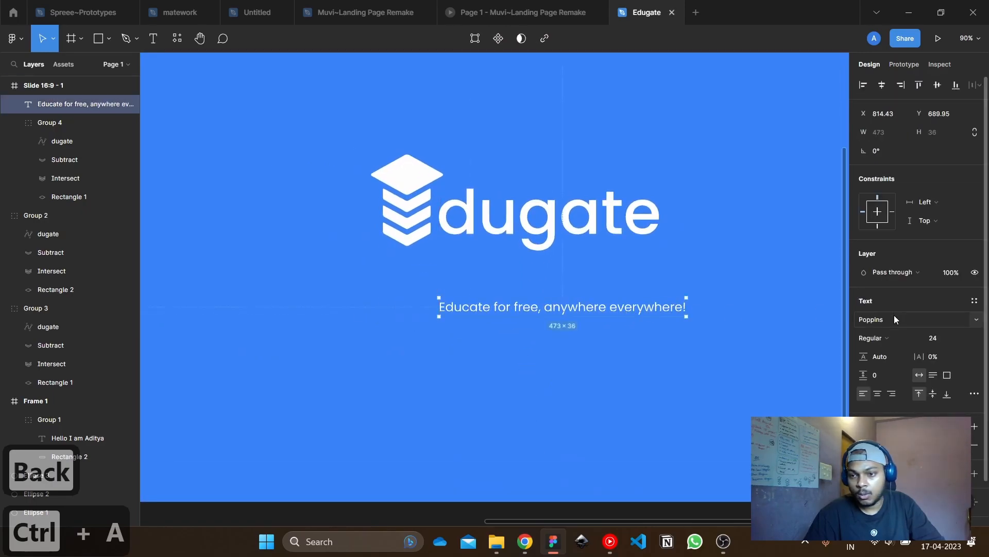
{"action": "left_click", "coordinate": [967, 338]}
{"action": "left_click", "coordinate": [945, 350]}
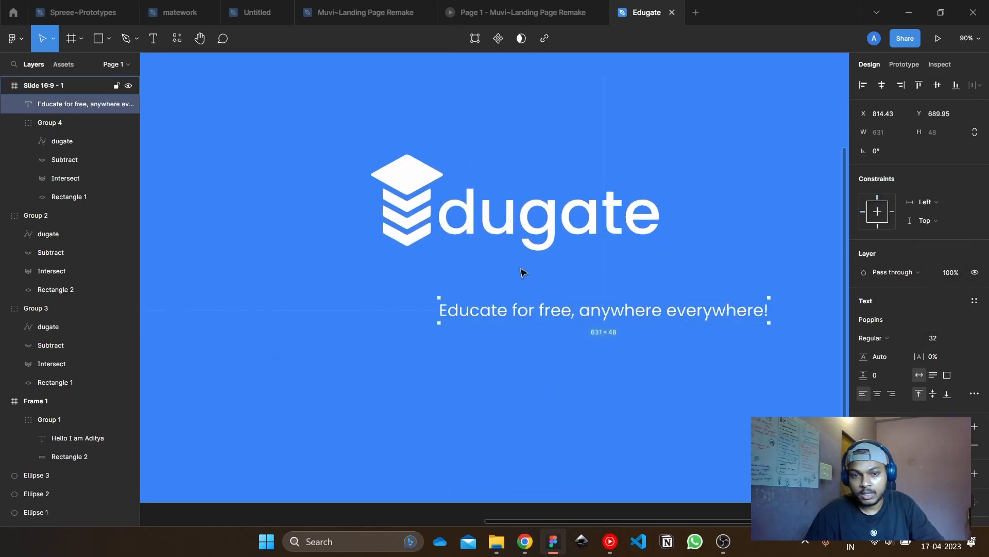
Move the tagline up close beneath the logo and centre it horizontally on the slide
{"action": "scroll", "coordinate": [526, 279], "scroll_direction": "down", "scroll_amount": 3}
{"action": "left_click", "coordinate": [581, 459]}
{"action": "left_click_drag", "start_coordinate": [576, 296], "coordinate": [525, 276]}
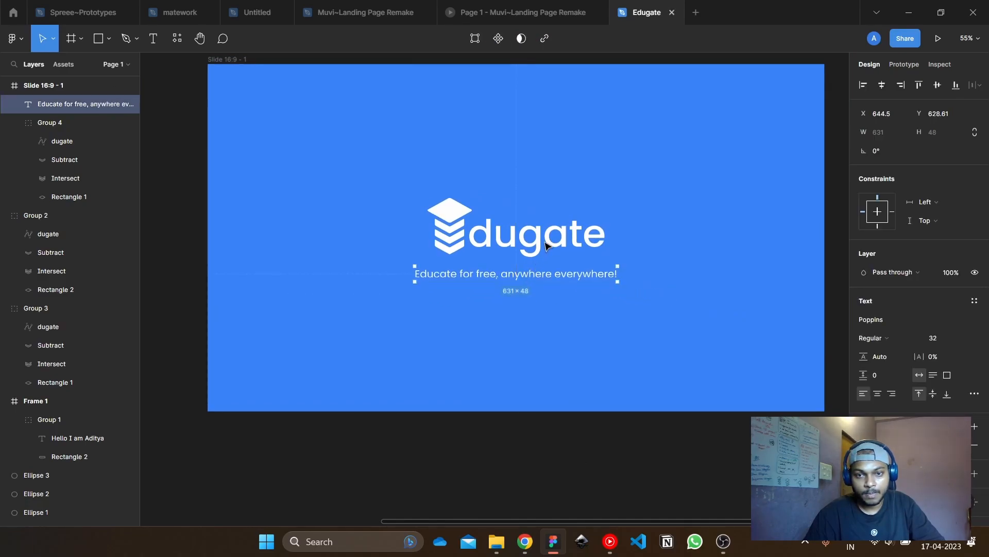
{"action": "left_click", "coordinate": [596, 432]}
Shift the logo and tagline together 30 px up the slide
{"action": "left_click", "coordinate": [552, 285]}
{"action": "left_click", "coordinate": [554, 253], "text": "shift"}
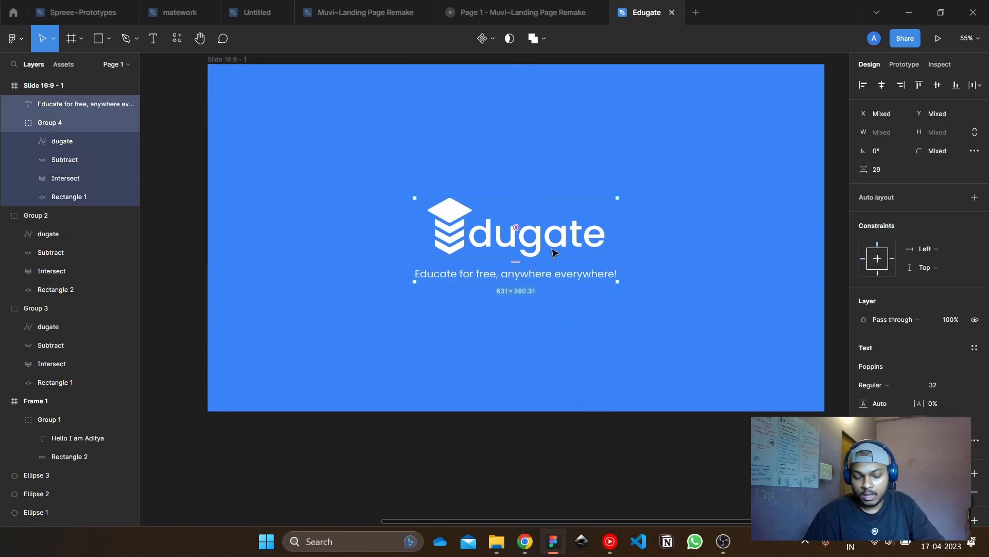
{"action": "key", "text": "shift+Up"}
{"action": "key", "text": "shift+Up"}
{"action": "key", "text": "shift+Up"}
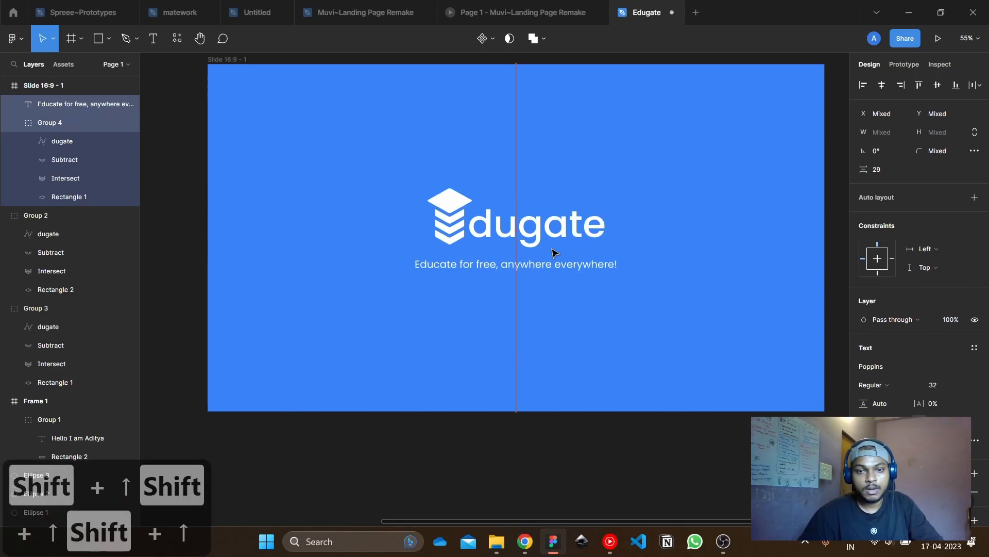
{"action": "scroll", "coordinate": [554, 253], "scroll_direction": "down", "scroll_amount": 3}
{"action": "left_click", "coordinate": [587, 365]}
Nudge the logo and tagline together 6 px down the slide
{"action": "left_click", "coordinate": [556, 262]}
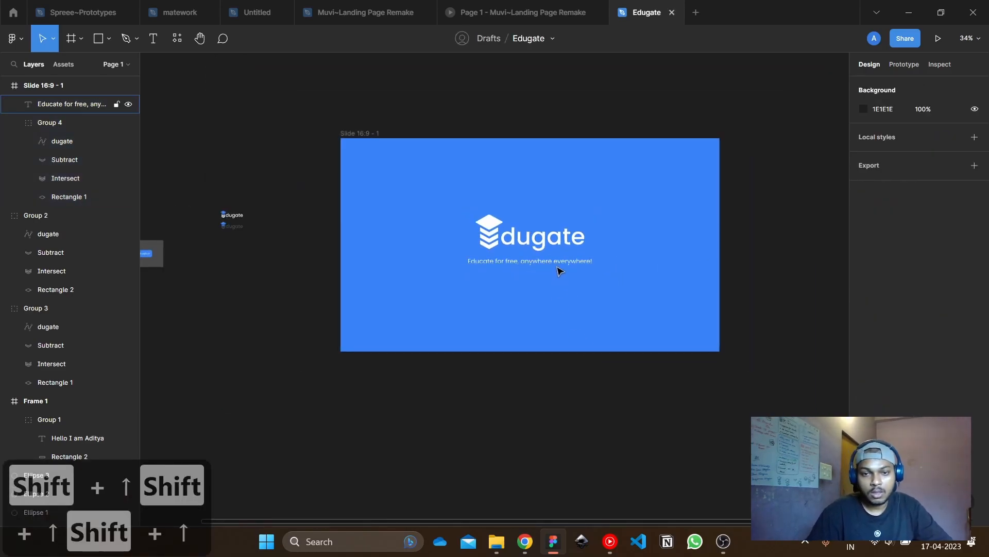
{"action": "left_click", "coordinate": [561, 248], "text": "shift"}
{"action": "key", "text": "Down"}
{"action": "key", "text": "Down"}
{"action": "key", "text": "Down"}
{"action": "key", "text": "Down"}
{"action": "key", "text": "Down"}
{"action": "key", "text": "Down"}
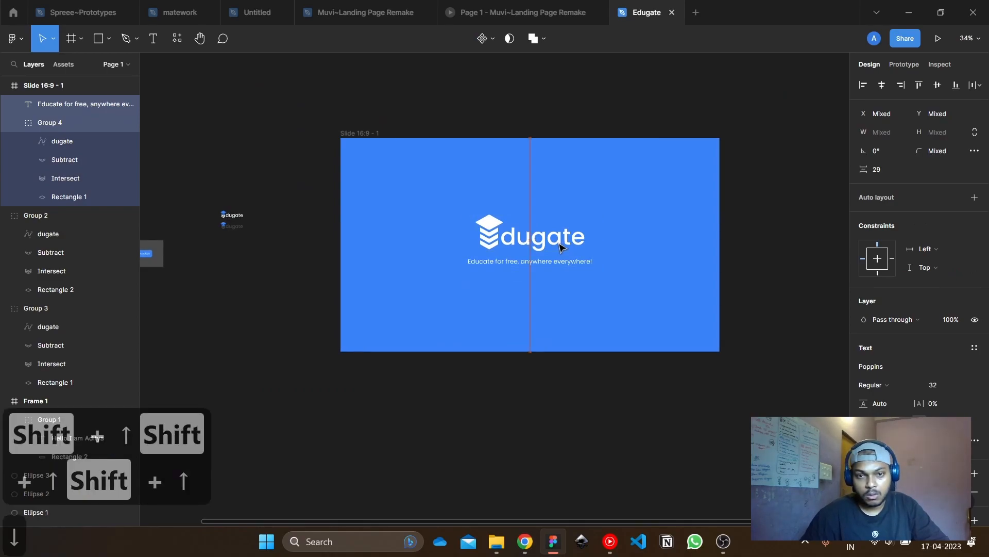
{"action": "scroll", "coordinate": [561, 249], "scroll_direction": "up", "scroll_amount": 2}
{"action": "left_click", "coordinate": [778, 185]}
{"action": "scroll", "coordinate": [726, 206], "scroll_direction": "down", "scroll_amount": 4}
{"action": "scroll", "coordinate": [665, 216], "scroll_direction": "up", "scroll_amount": 2}
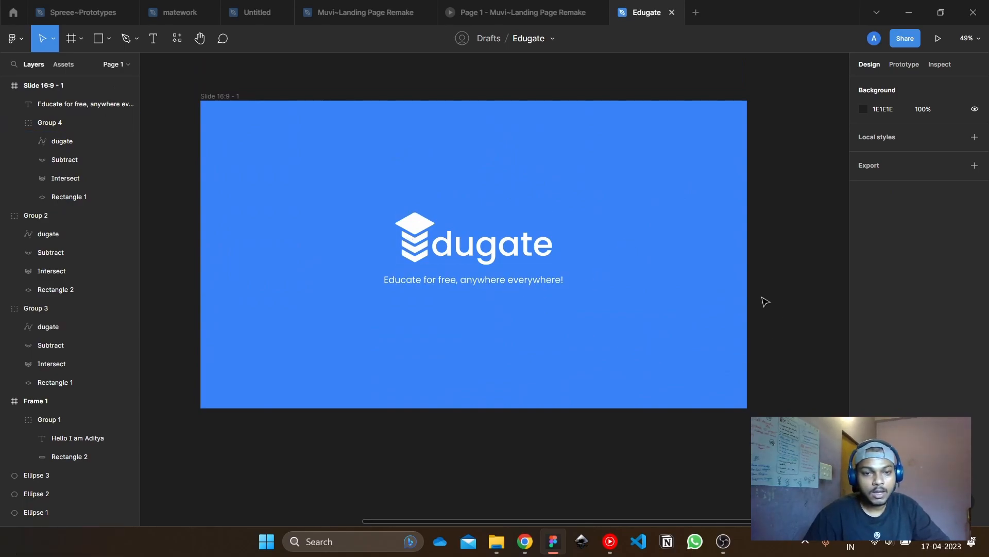
Duplicate the white logo group and place the copy outside the slide, to its right
{"action": "left_click", "coordinate": [483, 250]}
{"action": "left_click", "coordinate": [802, 223]}
{"action": "left_click", "coordinate": [485, 261]}
{"action": "key", "text": "ctrl+d"}
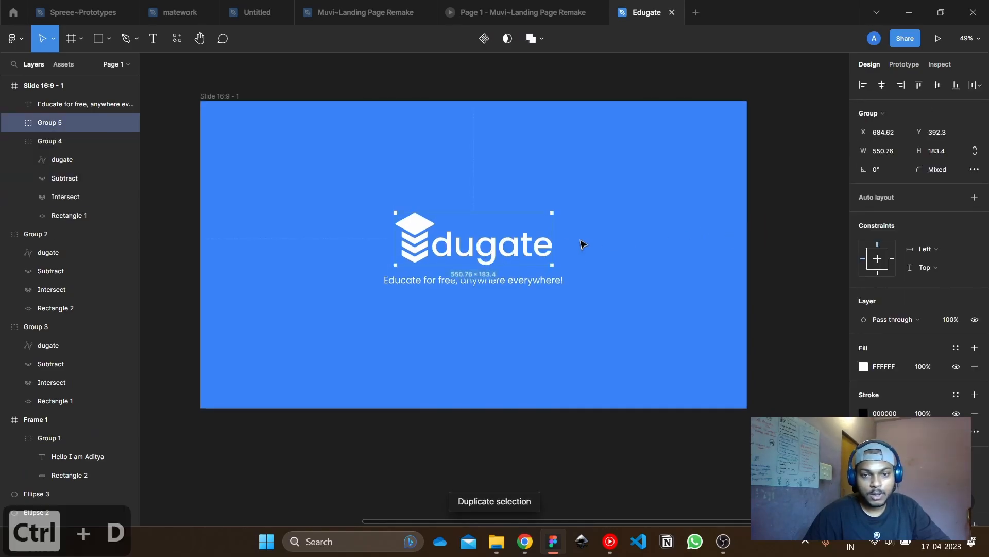
{"action": "left_click_drag", "start_coordinate": [551, 239], "coordinate": [864, 238]}
Enlarge the copied logo beside the slide to roughly three times its size
{"action": "scroll", "coordinate": [534, 261], "scroll_direction": "down", "scroll_amount": 3}
{"action": "left_click_drag", "start_coordinate": [534, 283], "coordinate": [782, 278]}
{"action": "scroll", "coordinate": [490, 286], "scroll_direction": "right", "scroll_amount": 3}
{"action": "scroll", "coordinate": [567, 246], "scroll_direction": "up", "scroll_amount": 3}
{"action": "left_click", "coordinate": [587, 149]}
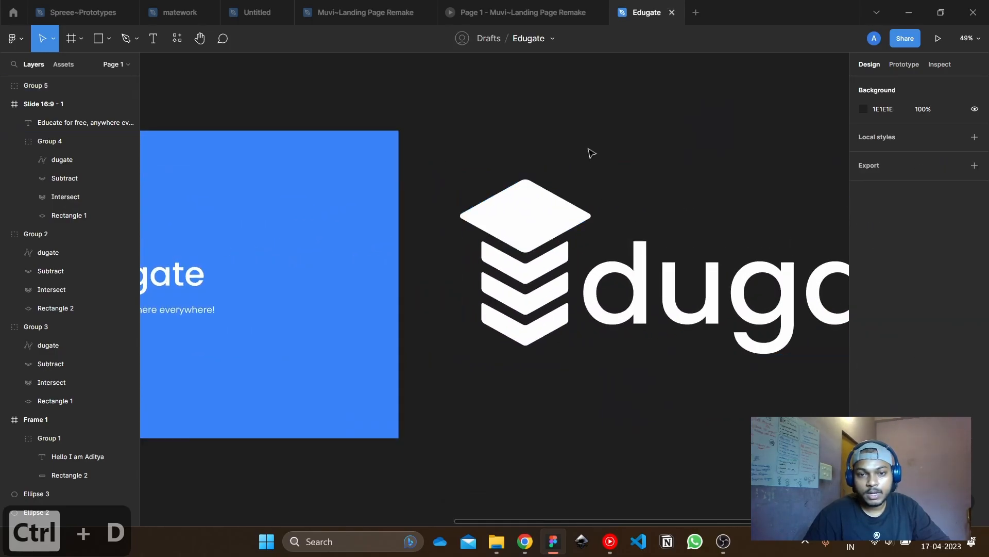
Delete the cap and the "dugate" lettering from the enlarged logo copy, keeping only its chevrons
{"action": "double_click", "coordinate": [537, 203]}
{"action": "left_click", "coordinate": [668, 288], "text": "shift"}
{"action": "key", "text": "Delete"}
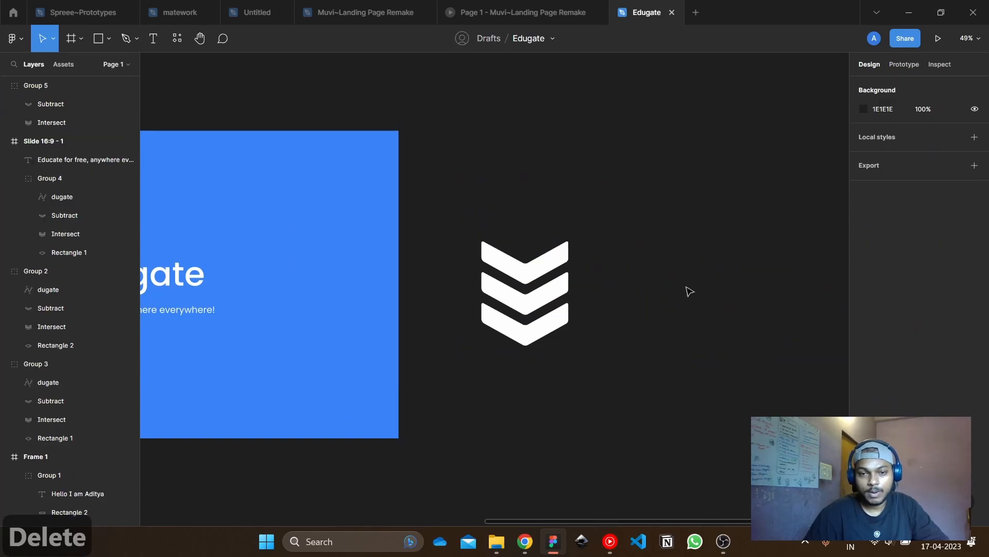
Flatten the separate white chevron pieces beside the slide into a single vector
{"action": "left_click", "coordinate": [551, 283]}
{"action": "key", "text": "ctrl+e"}
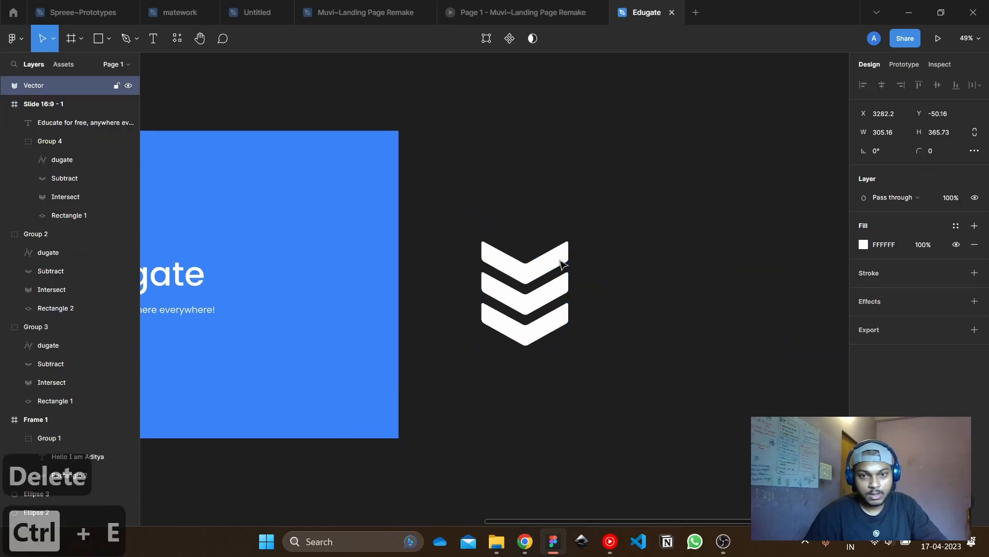
{"action": "left_click", "coordinate": [727, 310]}
{"action": "scroll", "coordinate": [729, 278], "scroll_direction": "down", "scroll_amount": 2}
Place the chevron vector over the slide's lower-right corner, rotated to -90° and enlarged to about 666 × 798
{"action": "left_click", "coordinate": [518, 223]}
{"action": "scroll", "coordinate": [650, 231], "scroll_direction": "left", "scroll_amount": 3}
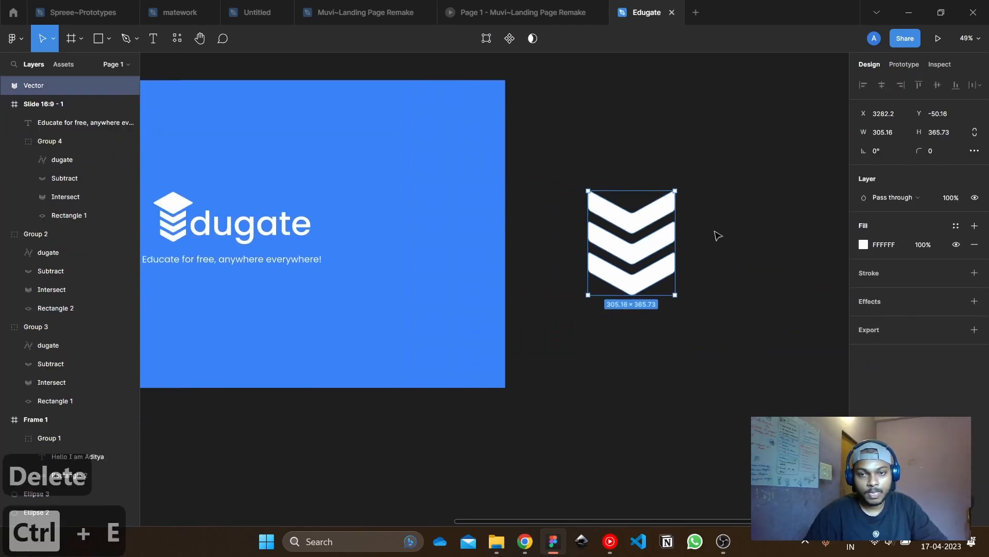
{"action": "left_click_drag", "start_coordinate": [677, 191], "coordinate": [771, 348]}
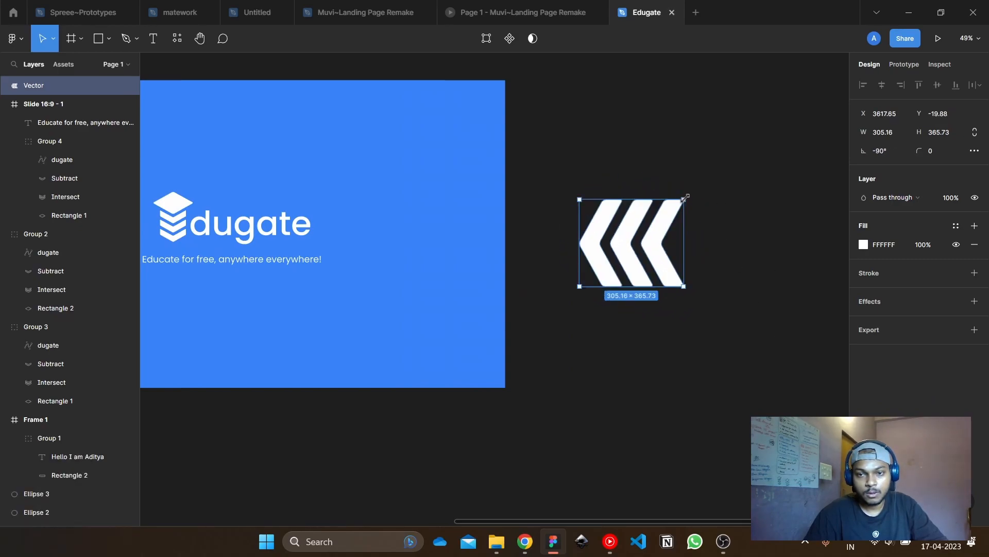
{"action": "left_click_drag", "start_coordinate": [684, 200], "coordinate": [789, 97]}
{"action": "left_click_drag", "start_coordinate": [704, 194], "coordinate": [458, 341]}
Reduce the opacity of the large chevrons' white fill to 10%
{"action": "left_click", "coordinate": [864, 319]}
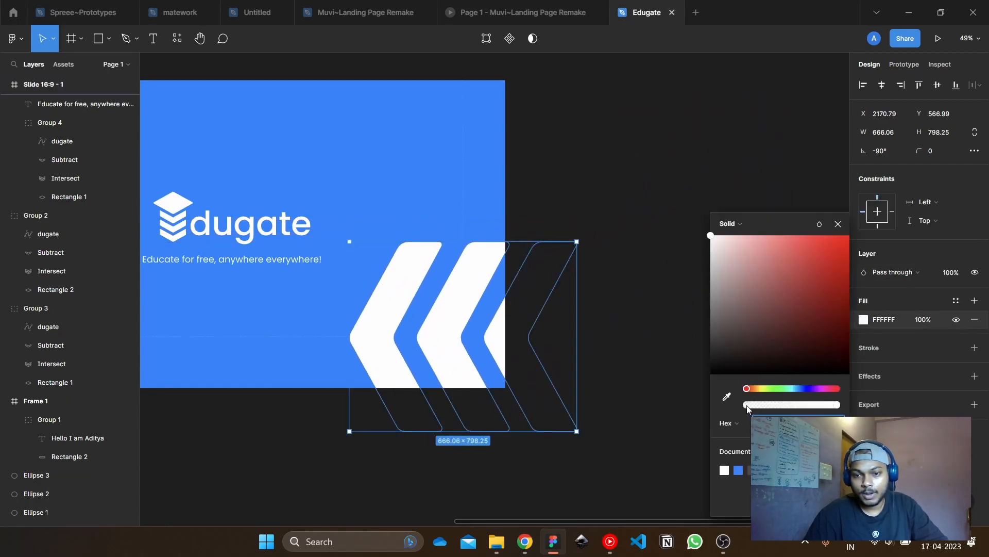
{"action": "left_click_drag", "start_coordinate": [827, 411], "coordinate": [756, 415]}
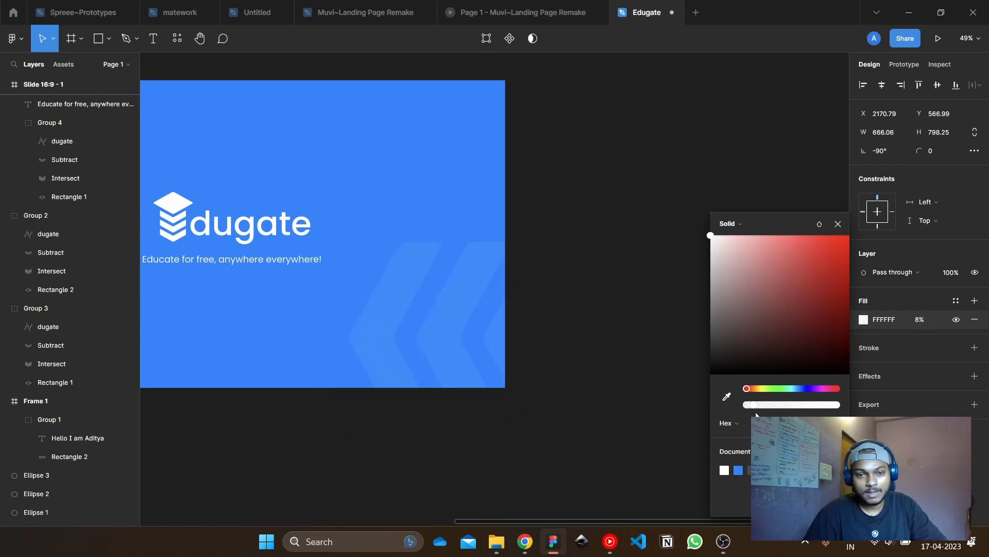
{"action": "left_click", "coordinate": [493, 445]}
{"action": "scroll", "coordinate": [485, 444], "scroll_direction": "down", "scroll_amount": 3}
{"action": "scroll", "coordinate": [566, 427], "scroll_direction": "left", "scroll_amount": 3}
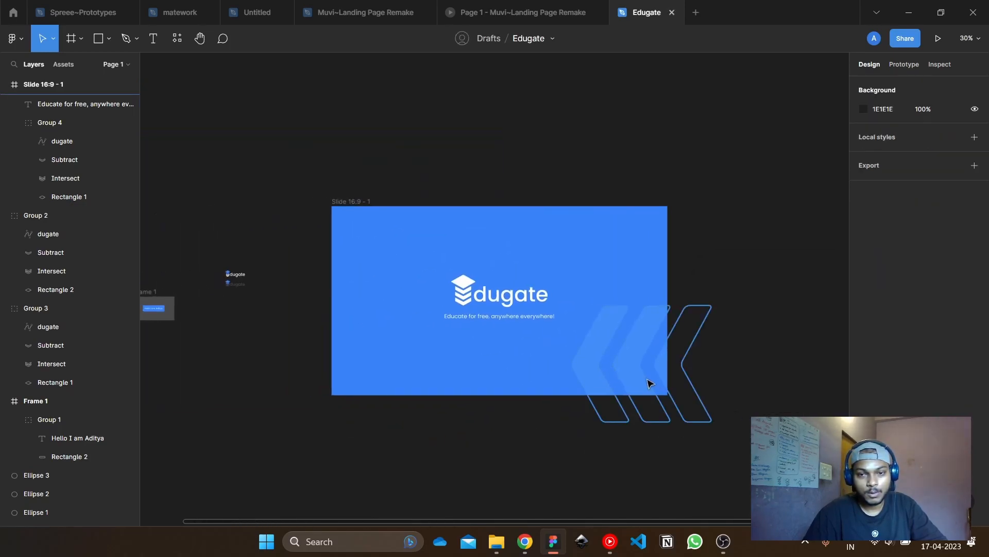
Duplicate the faint chevrons, flip the copy horizontally and place it over the slide's upper-left corner
{"action": "left_click", "coordinate": [648, 381]}
{"action": "key", "text": "ctrl+d"}
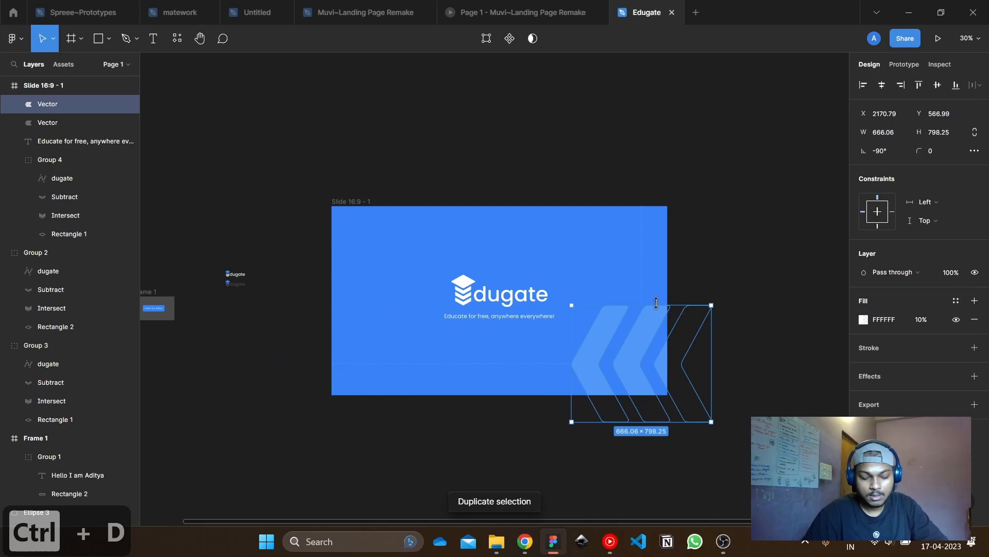
{"action": "key", "text": "shift+h"}
{"action": "left_click_drag", "start_coordinate": [638, 347], "coordinate": [397, 234]}
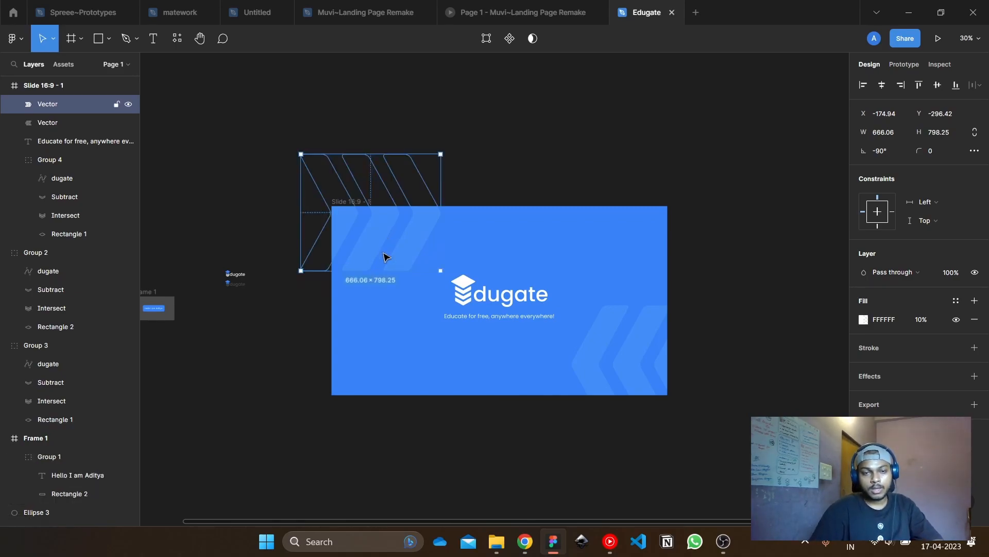
Shift the upper-left chevrons further up, to about X -154 and Y -371
{"action": "scroll", "coordinate": [385, 256], "scroll_direction": "up", "scroll_amount": 5}
{"action": "left_click_drag", "start_coordinate": [454, 237], "coordinate": [456, 196]}
{"action": "scroll", "coordinate": [454, 201], "scroll_direction": "down", "scroll_amount": 5}
{"action": "left_click", "coordinate": [654, 135]}
{"action": "scroll", "coordinate": [654, 140], "scroll_direction": "down", "scroll_amount": 5}
{"action": "left_click_drag", "start_coordinate": [765, 284], "coordinate": [651, 314]}
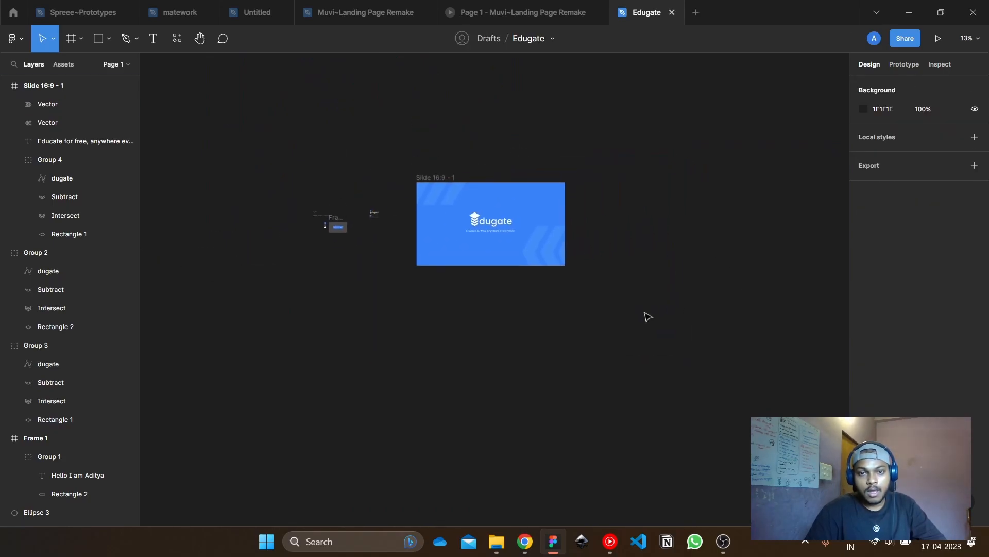
Duplicate the blue slide and place the copy directly below the original
{"action": "scroll", "coordinate": [508, 304], "scroll_direction": "up", "scroll_amount": 3}
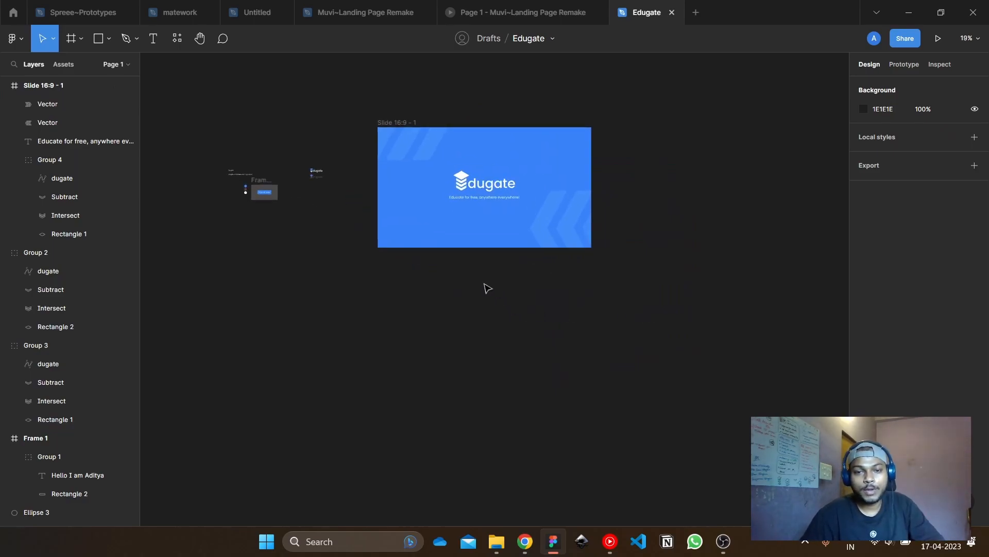
{"action": "left_click", "coordinate": [400, 124]}
{"action": "key", "text": "ctrl+d"}
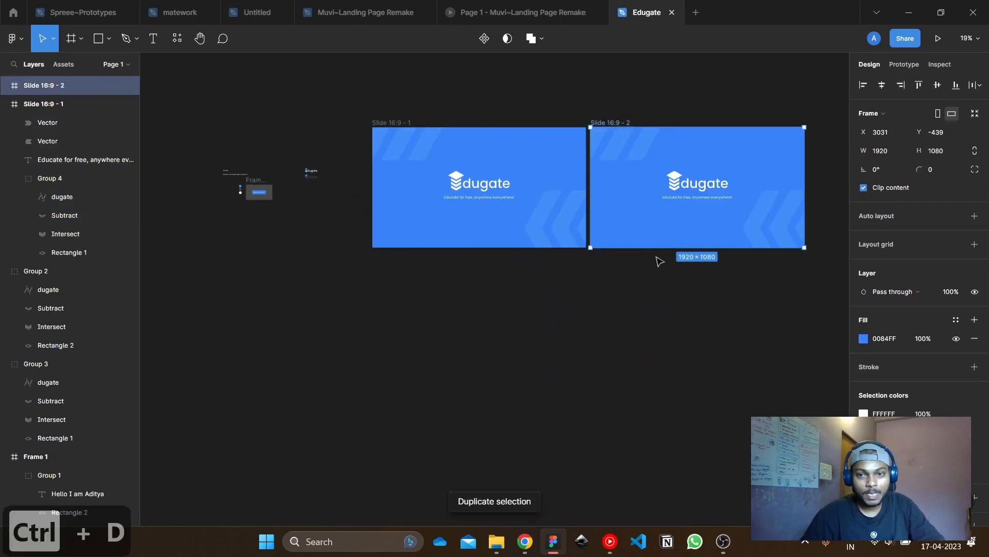
{"action": "left_click_drag", "start_coordinate": [611, 124], "coordinate": [396, 264]}
{"action": "left_click", "coordinate": [654, 287]}
Delete the tagline from the duplicated slide
{"action": "scroll", "coordinate": [412, 366], "scroll_direction": "up", "scroll_amount": 3}
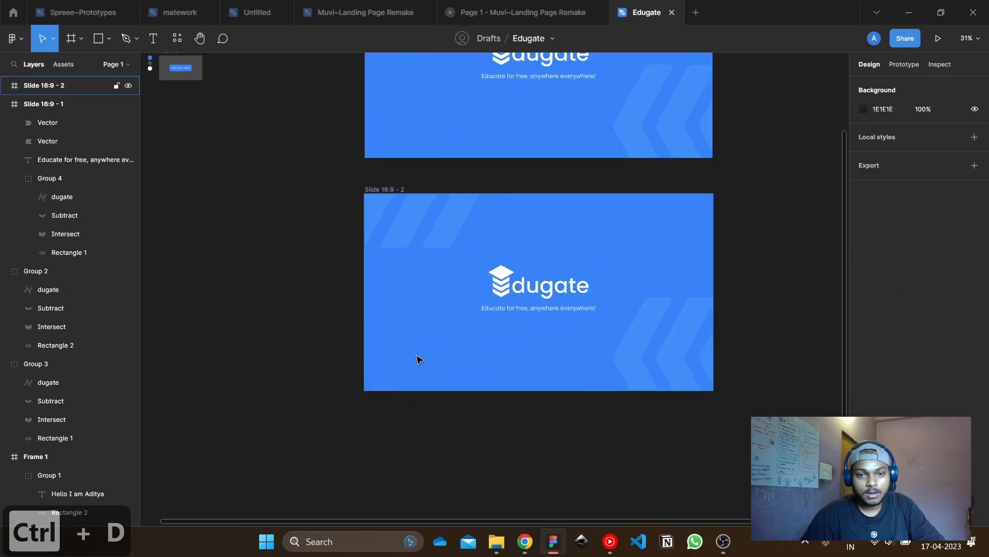
{"action": "left_click", "coordinate": [546, 292]}
{"action": "left_click", "coordinate": [539, 309]}
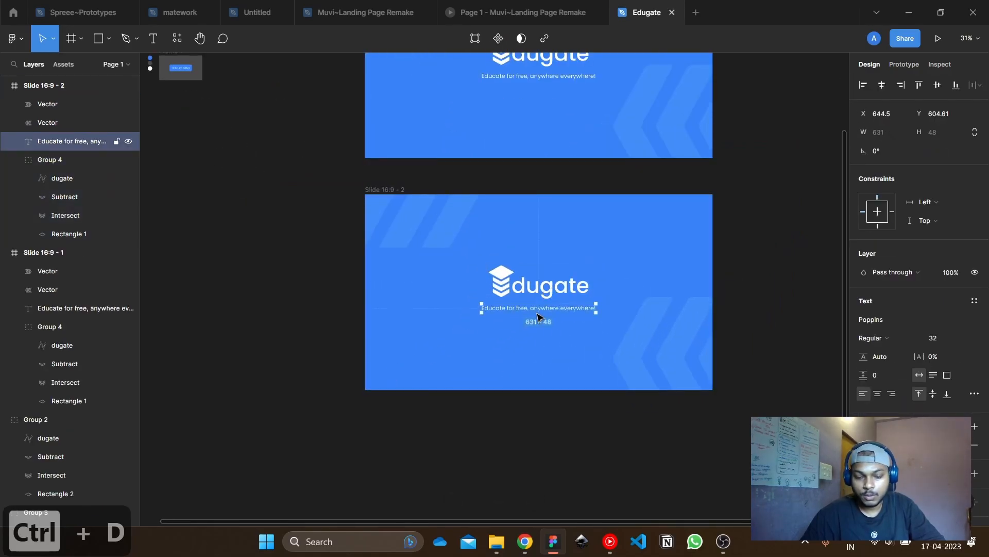
{"action": "key", "text": "Delete"}
{"action": "left_click", "coordinate": [679, 345]}
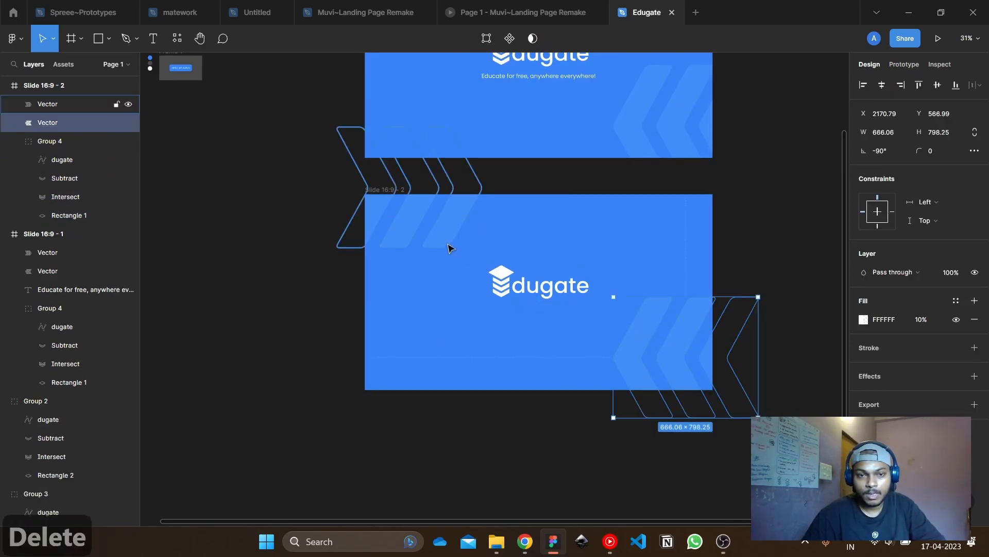
{"action": "left_click", "coordinate": [627, 223]}
Change the duplicated slide's background fill to white (FFFFFF)
{"action": "left_click", "coordinate": [386, 190]}
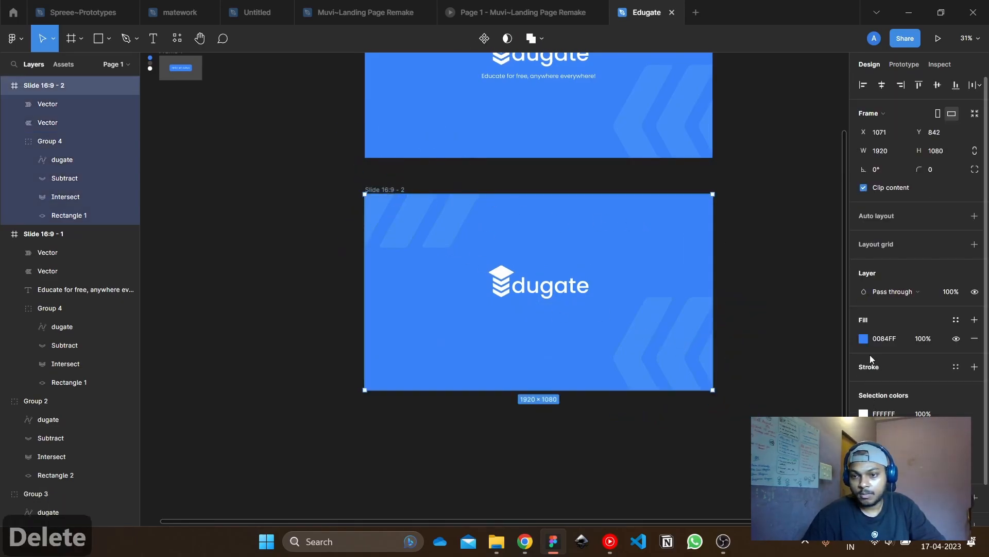
{"action": "left_click", "coordinate": [864, 338]}
{"action": "left_click_drag", "start_coordinate": [773, 273], "coordinate": [645, 155]}
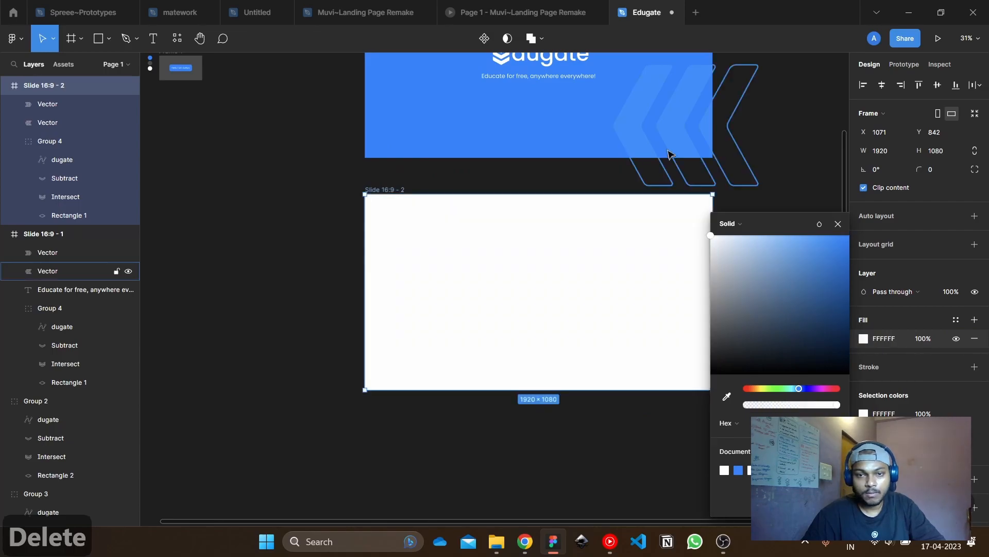
{"action": "left_click", "coordinate": [788, 151]}
Recolour the white slide's upper-left chevrons to blue 0084FF and lower the fill opacity to a faint tint
{"action": "left_click", "coordinate": [673, 381]}
{"action": "left_click", "coordinate": [425, 231]}
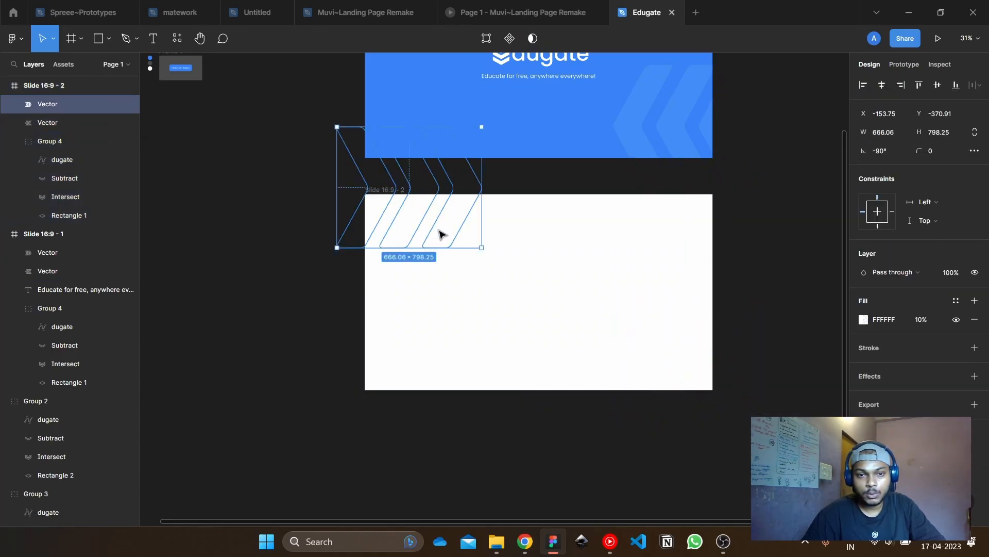
{"action": "left_click", "coordinate": [864, 320]}
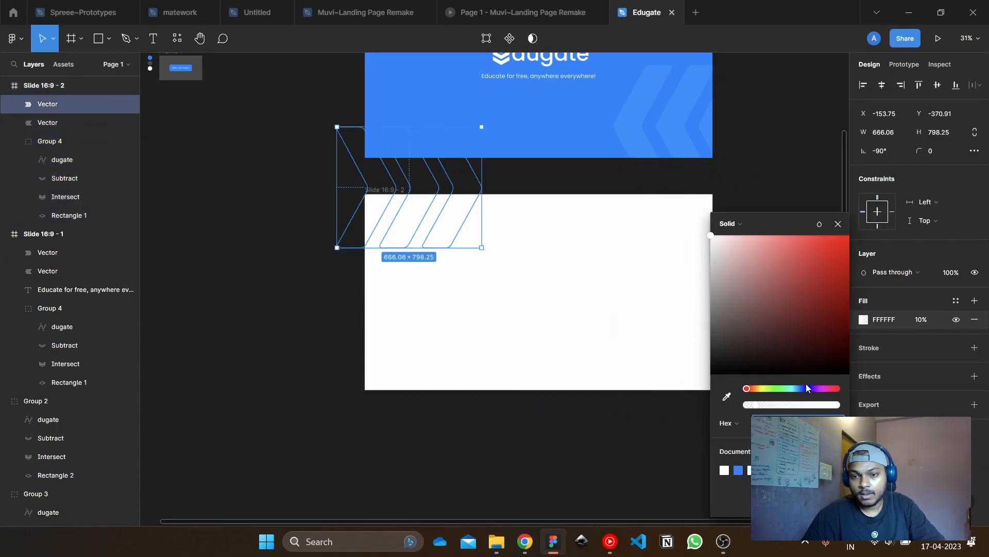
{"action": "left_click", "coordinate": [741, 469]}
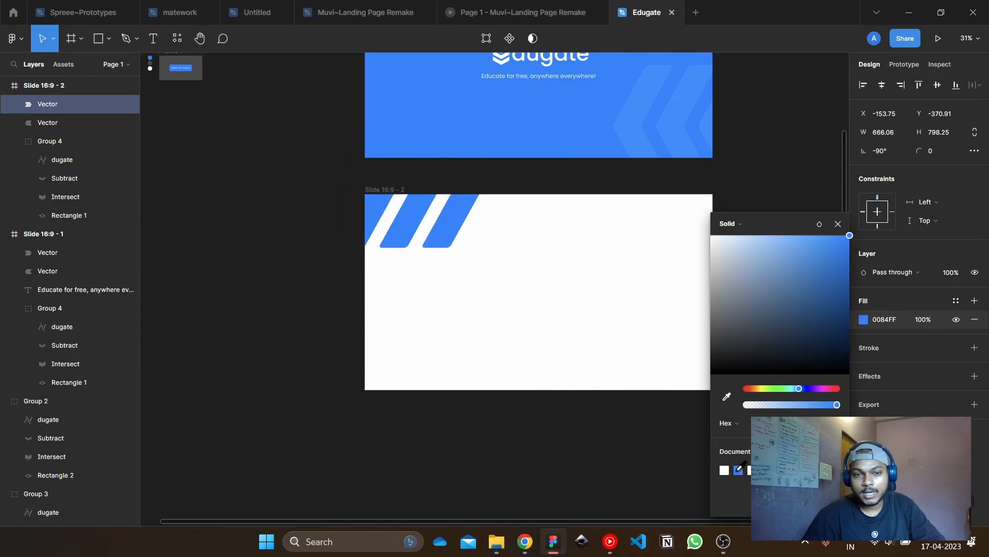
{"action": "left_click_drag", "start_coordinate": [837, 405], "coordinate": [757, 405]}
{"action": "left_click", "coordinate": [530, 442]}
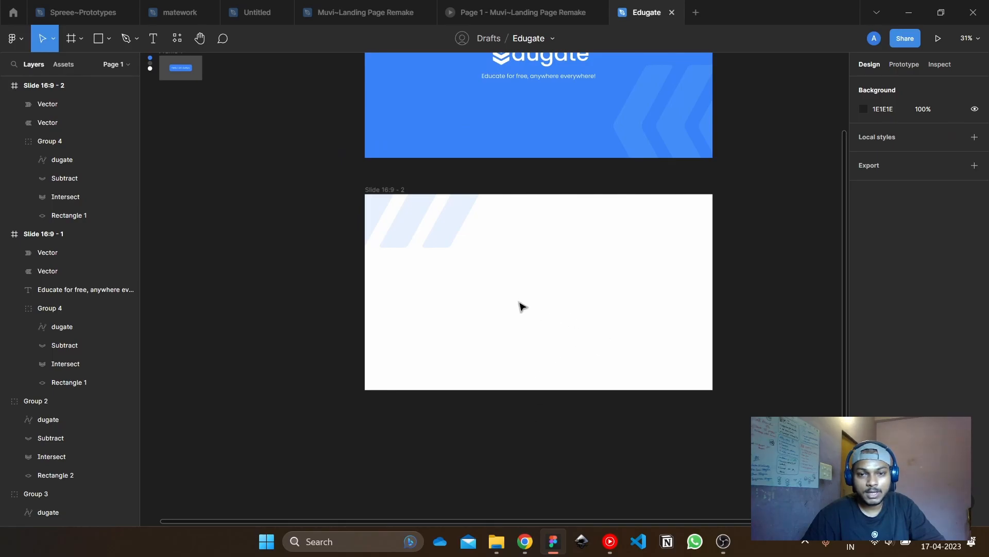
Delete the lower-right chevrons from the white slide
{"action": "left_click", "coordinate": [516, 275]}
{"action": "left_click", "coordinate": [676, 380]}
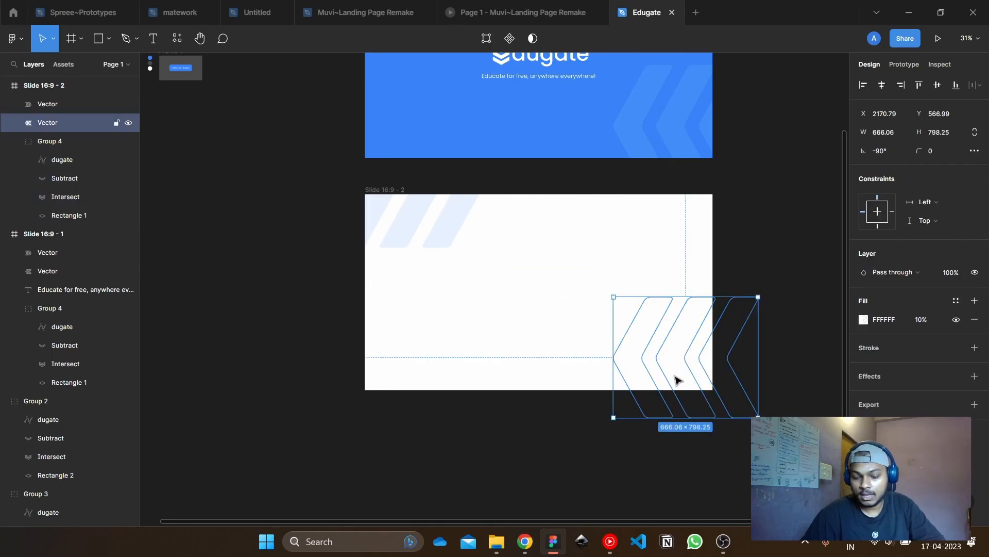
{"action": "key", "text": "Delete"}
Set the fill of the logo group on the white slide to dark grey 494949
{"action": "left_click", "coordinate": [539, 289]}
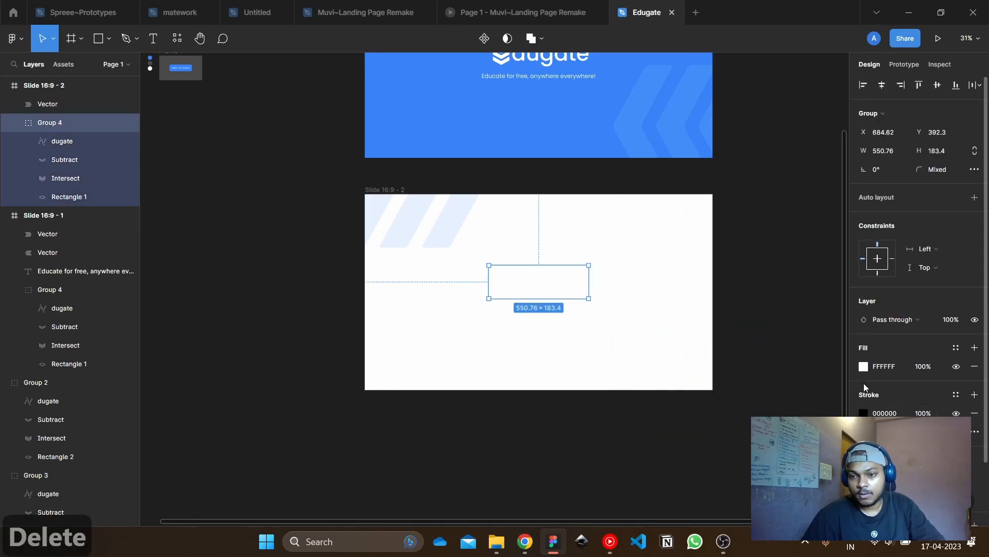
{"action": "left_click", "coordinate": [864, 367]}
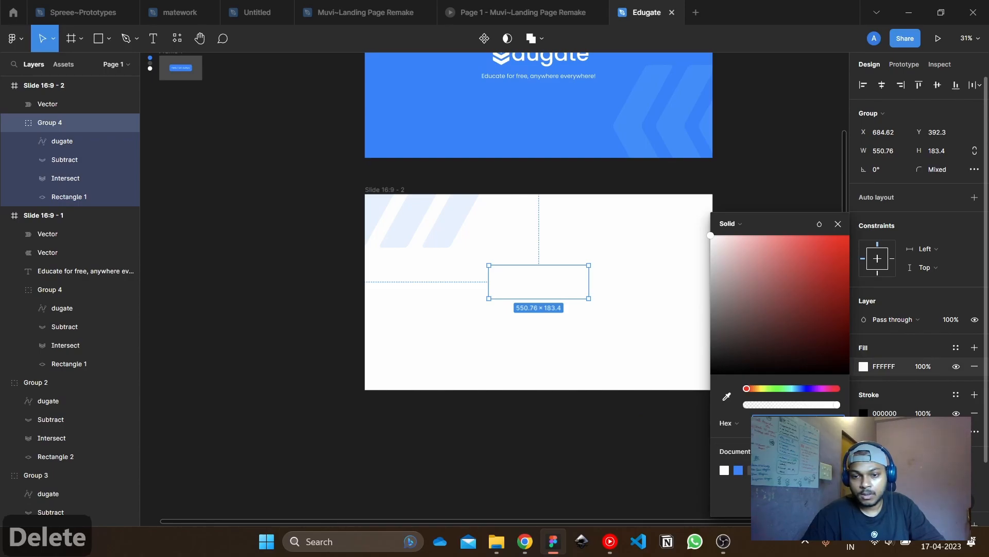
{"action": "left_click", "coordinate": [545, 435]}
{"action": "scroll", "coordinate": [422, 249], "scroll_direction": "up", "scroll_amount": 3}
{"action": "scroll", "coordinate": [281, 192], "scroll_direction": "left", "scroll_amount": 2}
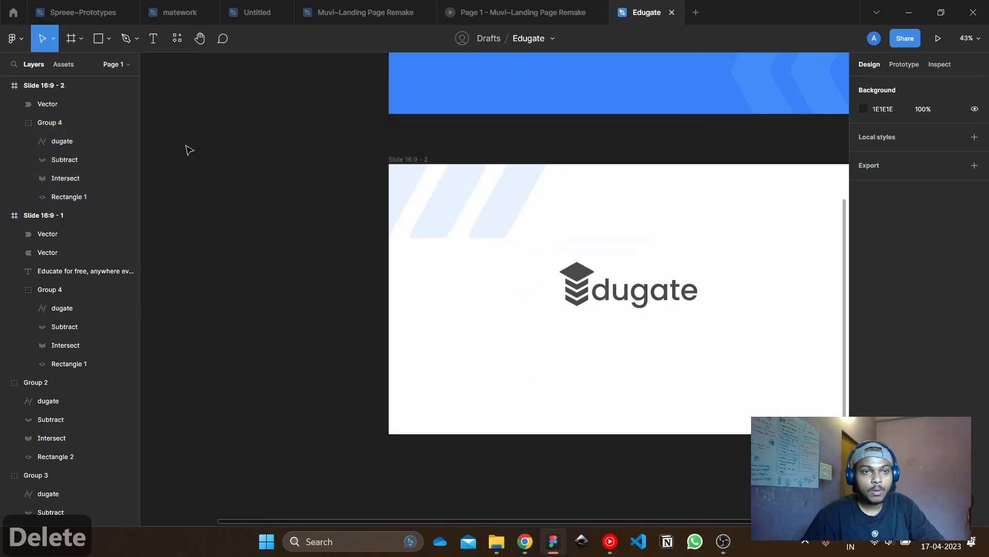
{"action": "key", "text": "t"}
{"action": "left_click", "coordinate": [310, 206]}
{"action": "type", "text": "L"}
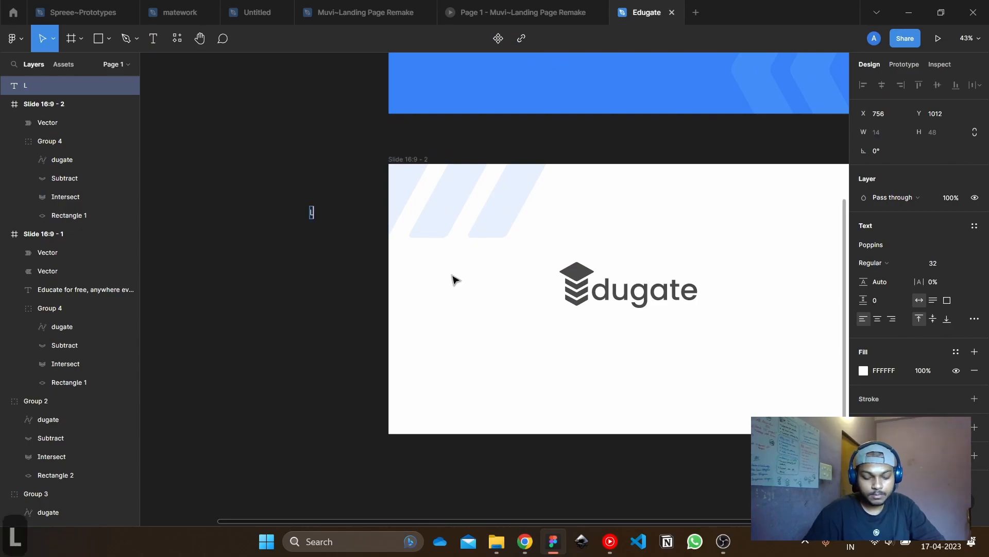
{"action": "type", "text": "ogo"}
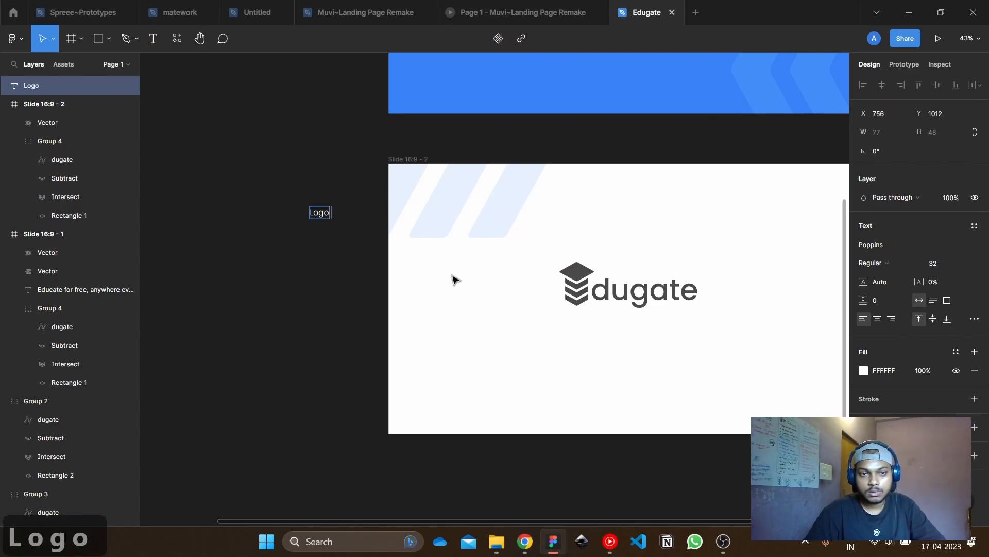
{"action": "key", "text": "ctrl+a"}
{"action": "key", "text": "BackSpace"}
{"action": "scroll", "coordinate": [449, 280], "scroll_direction": "up", "scroll_amount": 1}
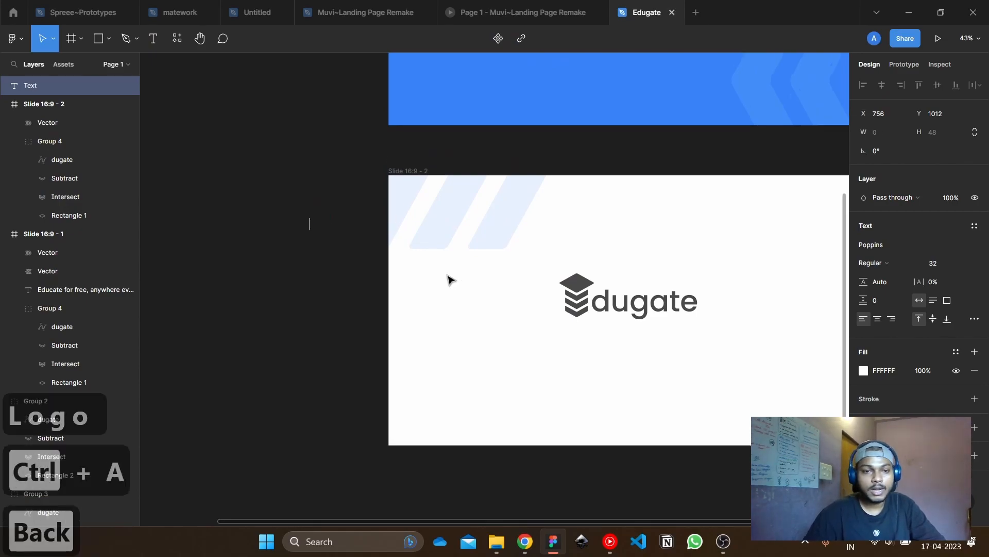
{"action": "left_click", "coordinate": [295, 239]}
{"action": "left_click_drag", "start_coordinate": [345, 269], "coordinate": [292, 241]}
Scale the logo group on the white slide down to about 275 × 92
{"action": "left_click", "coordinate": [610, 294]}
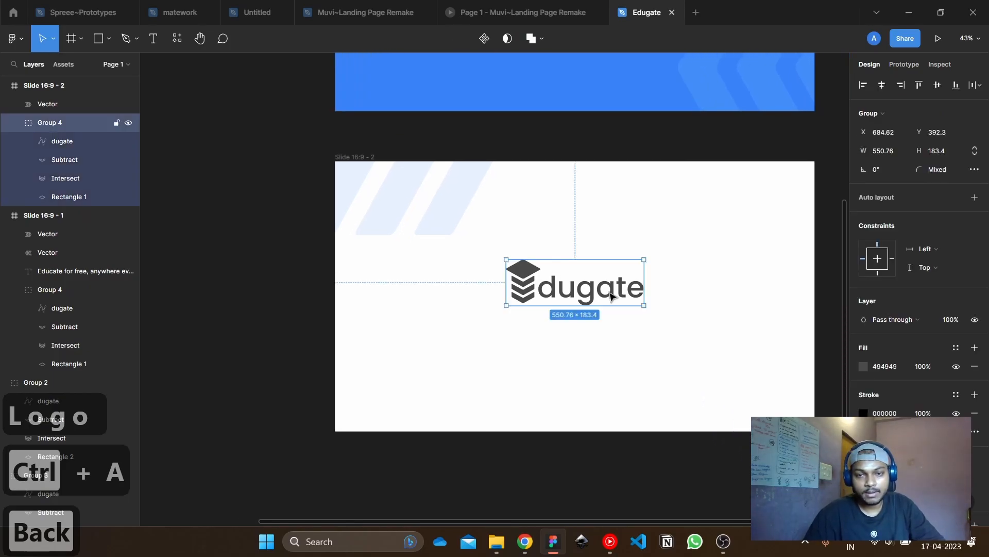
{"action": "left_click_drag", "start_coordinate": [646, 304], "coordinate": [575, 282]}
Recolour the logo's cap and the top chevron beneath it to blue 0085FF
{"action": "scroll", "coordinate": [539, 274], "scroll_direction": "up", "scroll_amount": 2}
{"action": "left_click", "coordinate": [493, 262], "text": "ctrl"}
{"action": "left_click", "coordinate": [494, 272], "text": "shift"}
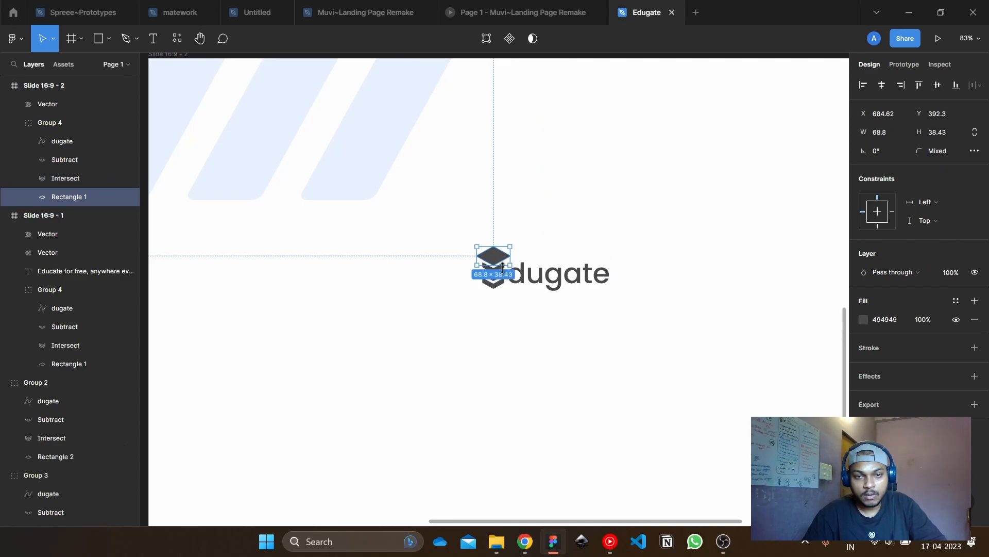
{"action": "scroll", "coordinate": [499, 267], "scroll_direction": "up", "scroll_amount": 5}
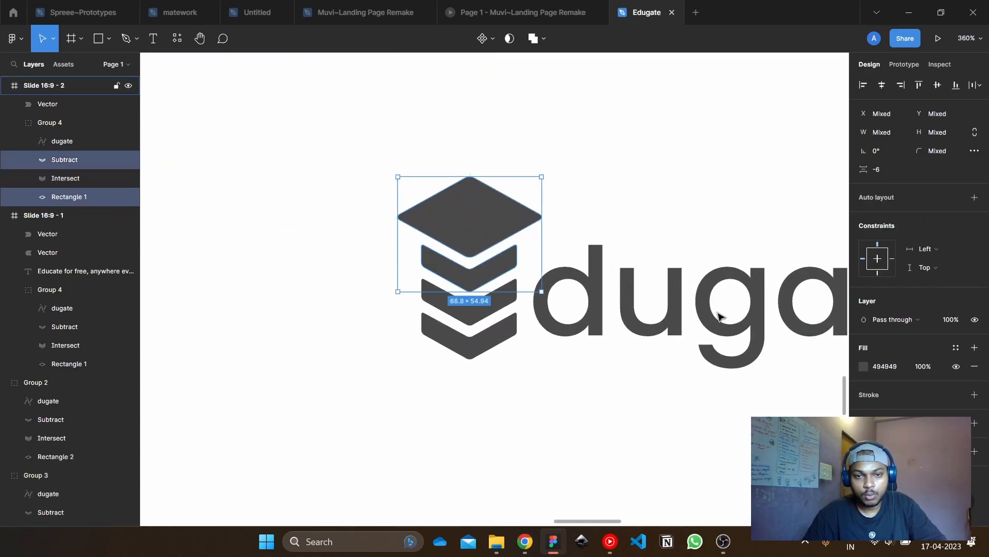
{"action": "left_click", "coordinate": [864, 366]}
{"action": "left_click", "coordinate": [750, 469]}
{"action": "scroll", "coordinate": [618, 270], "scroll_direction": "down", "scroll_amount": 7}
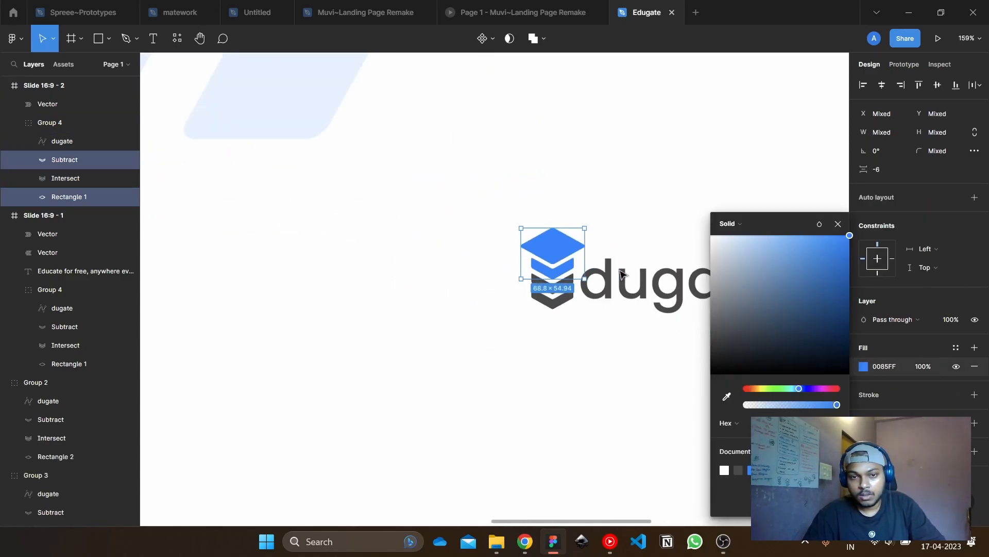
Move the small logo to the upper-right corner of the white slide, at about X 1543 and Y 62
{"action": "left_click", "coordinate": [240, 246]}
{"action": "left_click_drag", "start_coordinate": [632, 283], "coordinate": [363, 269]}
{"action": "left_click_drag", "start_coordinate": [420, 251], "coordinate": [694, 206]}
{"action": "scroll", "coordinate": [693, 199], "scroll_direction": "down", "scroll_amount": 5}
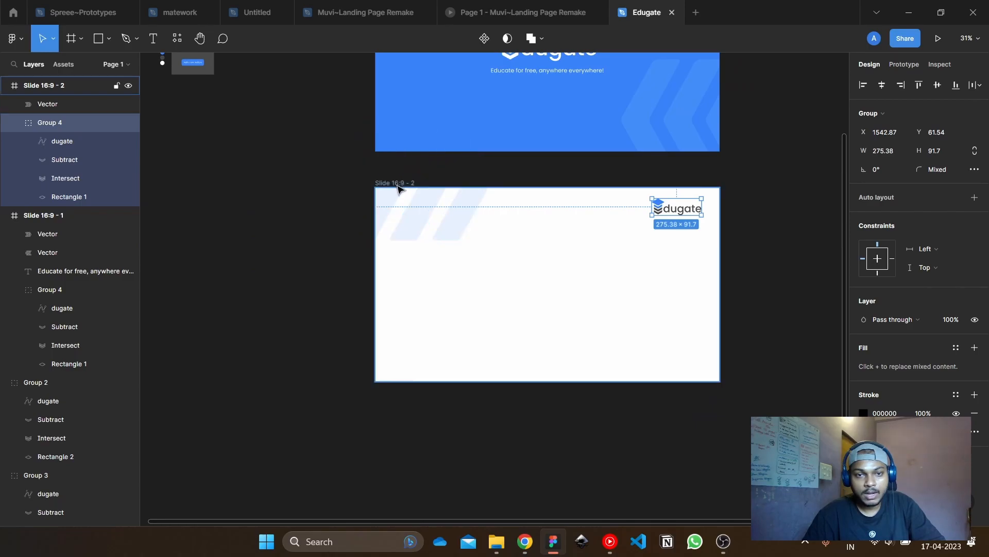
Add a layout grid to the white slide, switch it to columns and set the column count to 1
{"action": "left_click", "coordinate": [396, 183]}
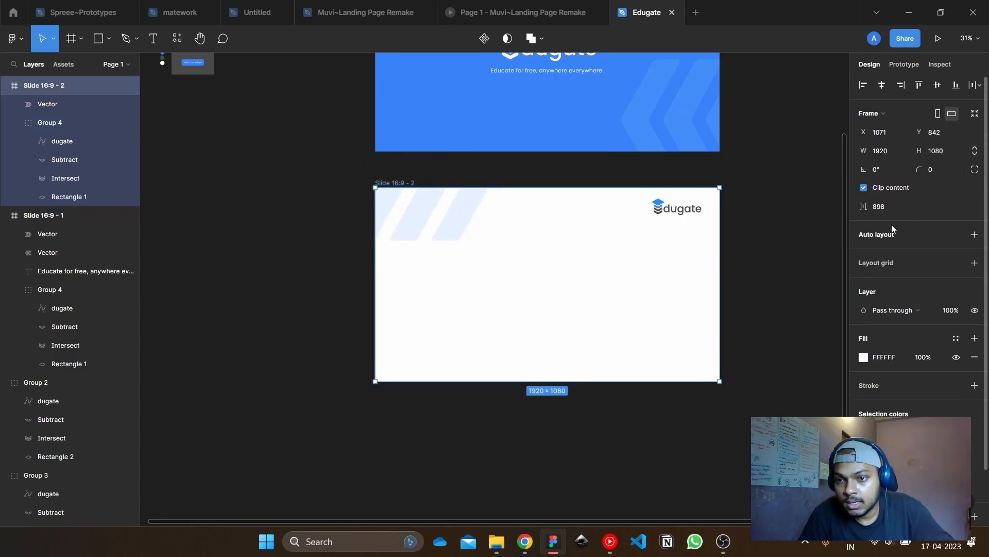
{"action": "left_click", "coordinate": [975, 263]}
{"action": "left_click", "coordinate": [863, 281]}
{"action": "left_click", "coordinate": [742, 284]}
{"action": "left_click", "coordinate": [752, 298]}
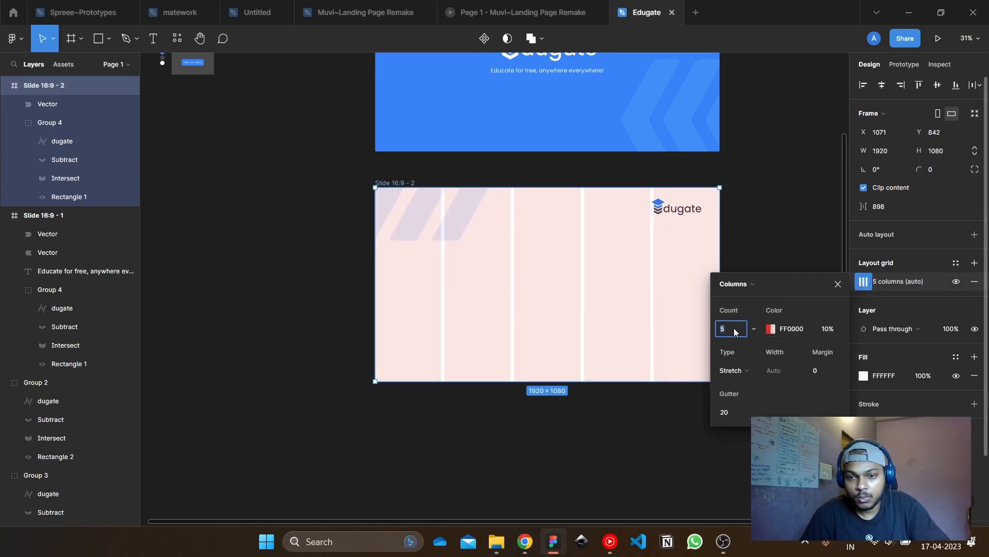
{"action": "key", "text": "BackSpace"}
{"action": "type", "text": "1"}
{"action": "key", "text": "Return"}
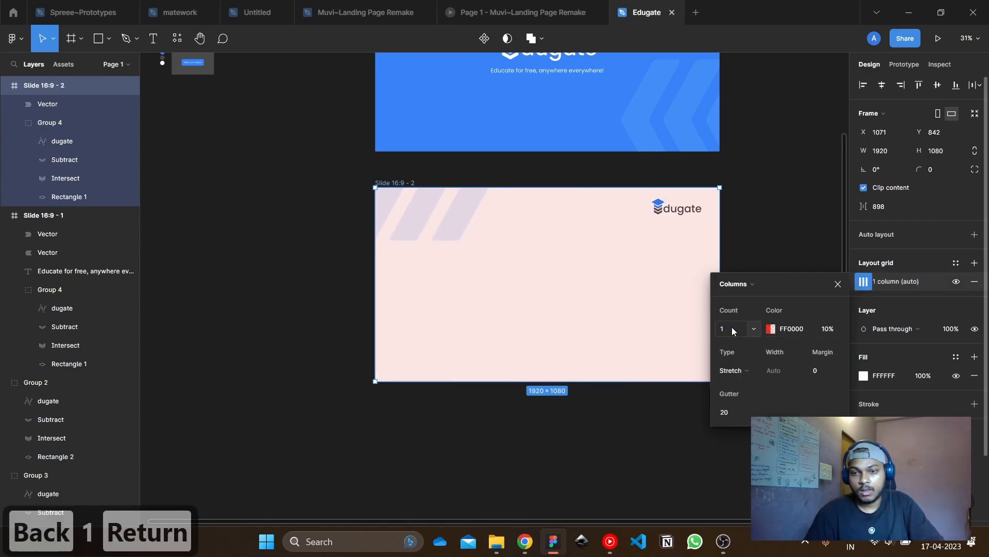
Set the margin of the white slide's column grid to 60
{"action": "left_click", "coordinate": [821, 370]}
{"action": "type", "text": "50"}
{"action": "key", "text": "Return"}
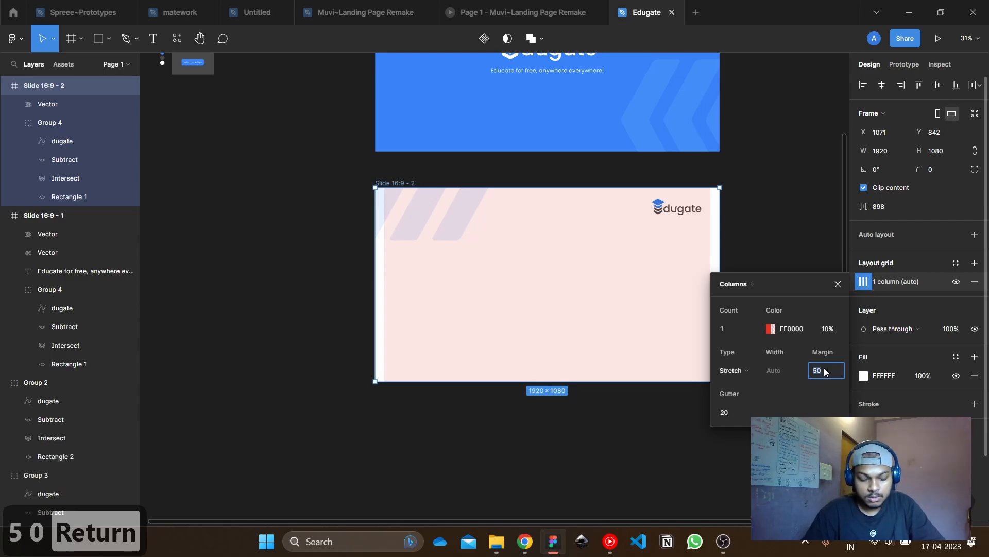
{"action": "type", "text": "60"}
{"action": "key", "text": "Return"}
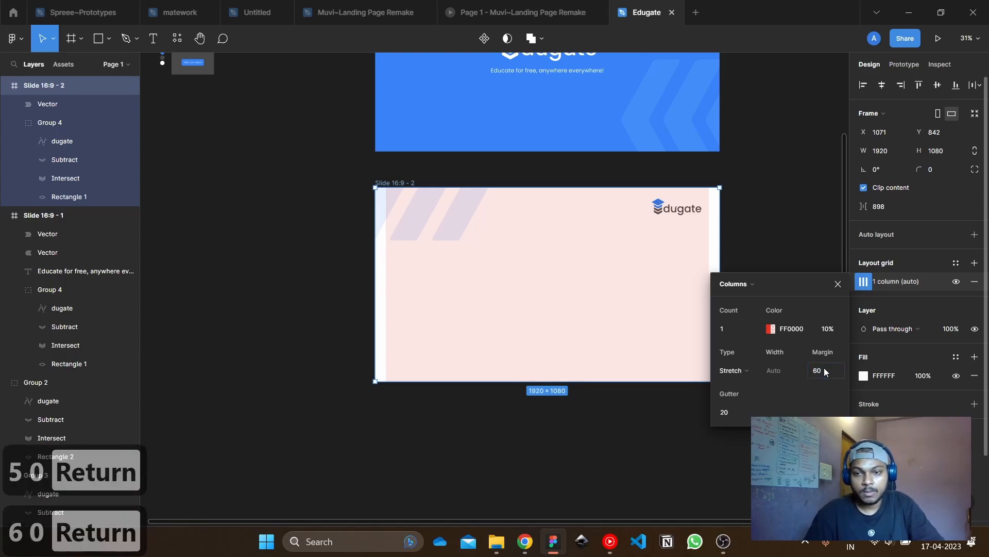
{"action": "left_click", "coordinate": [837, 284]}
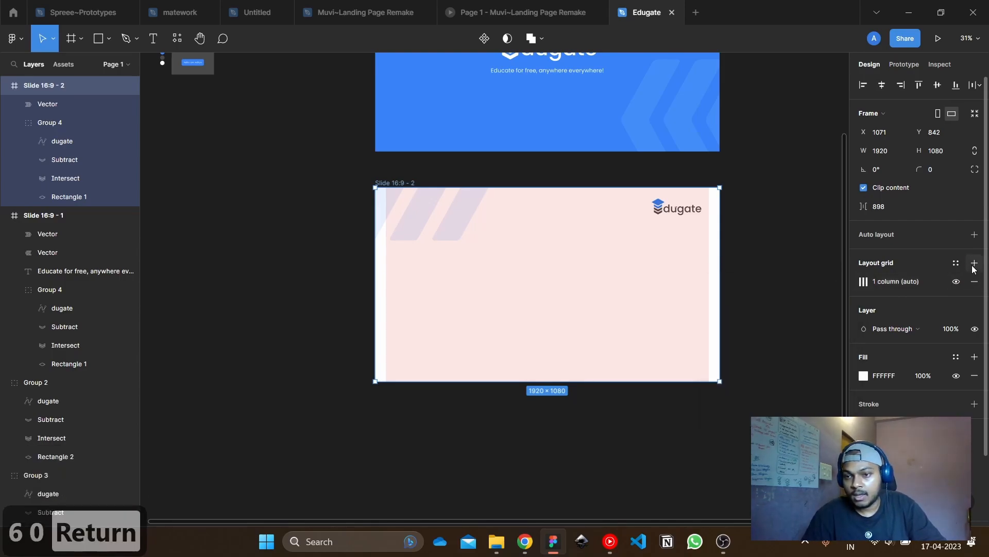
Add a second layout grid to the white slide as rows, with a margin of 60 and a count of 1
{"action": "left_click", "coordinate": [974, 264]}
{"action": "left_click", "coordinate": [864, 282]}
{"action": "left_click", "coordinate": [738, 286]}
{"action": "left_click", "coordinate": [740, 311]}
{"action": "left_click", "coordinate": [824, 374]}
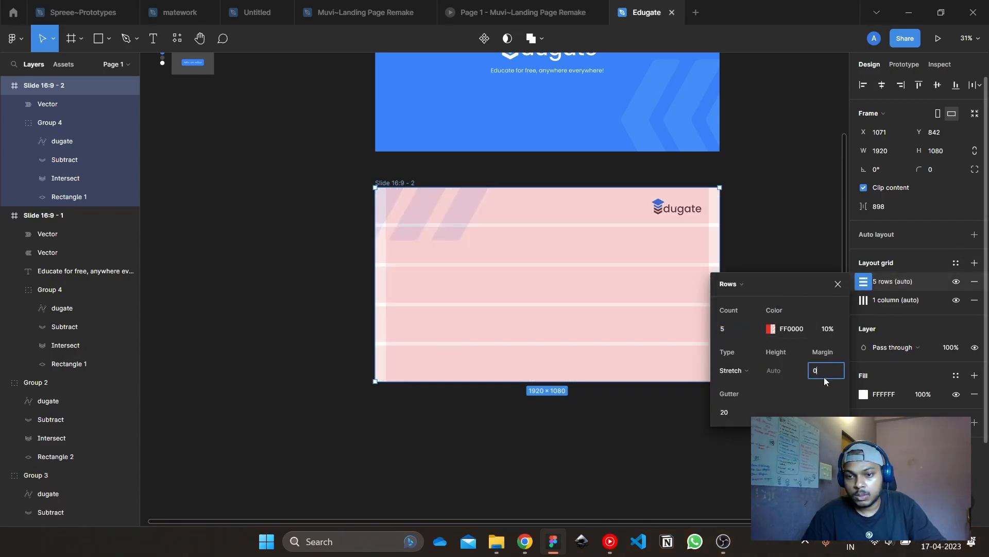
{"action": "type", "text": "60"}
{"action": "key", "text": "Return"}
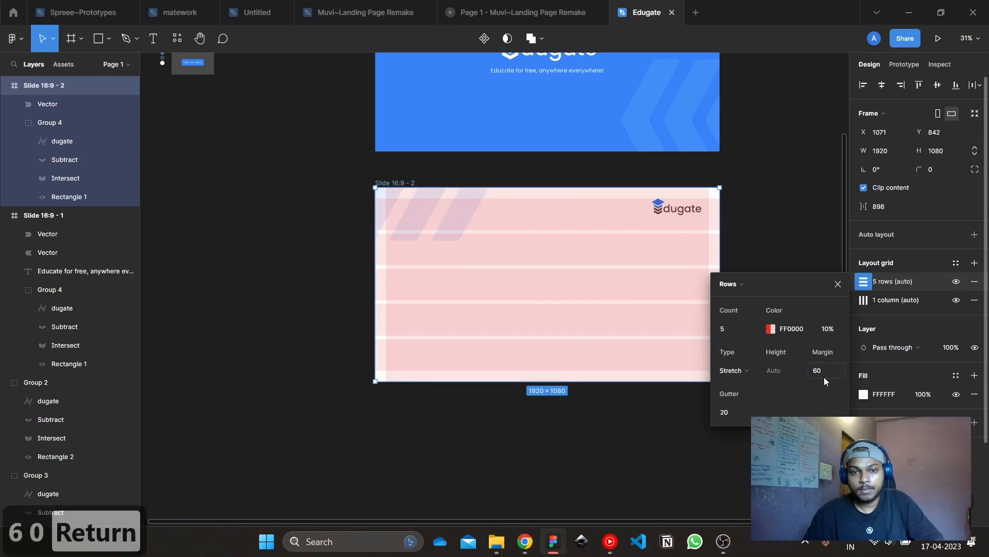
{"action": "left_click", "coordinate": [727, 329]}
{"action": "type", "text": "1"}
{"action": "key", "text": "Return"}
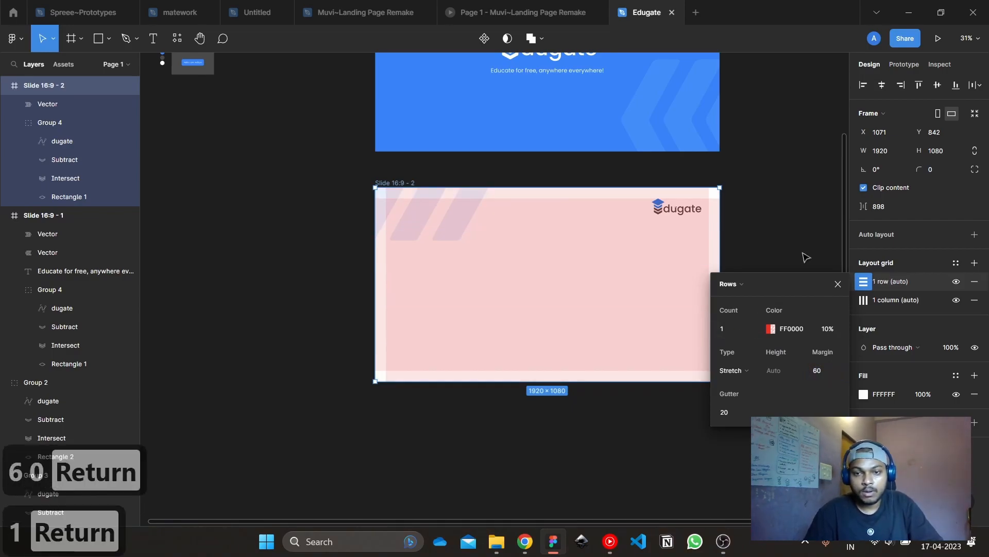
{"action": "left_click", "coordinate": [837, 285]}
{"action": "left_click", "coordinate": [836, 290]}
Scale the corner logo to about 230 × 77 and align it with the grid's upper-right corner, at about X 1630, Y 60
{"action": "scroll", "coordinate": [683, 189], "scroll_direction": "up", "scroll_amount": 5}
{"action": "left_click_drag", "start_coordinate": [664, 255], "coordinate": [686, 273]}
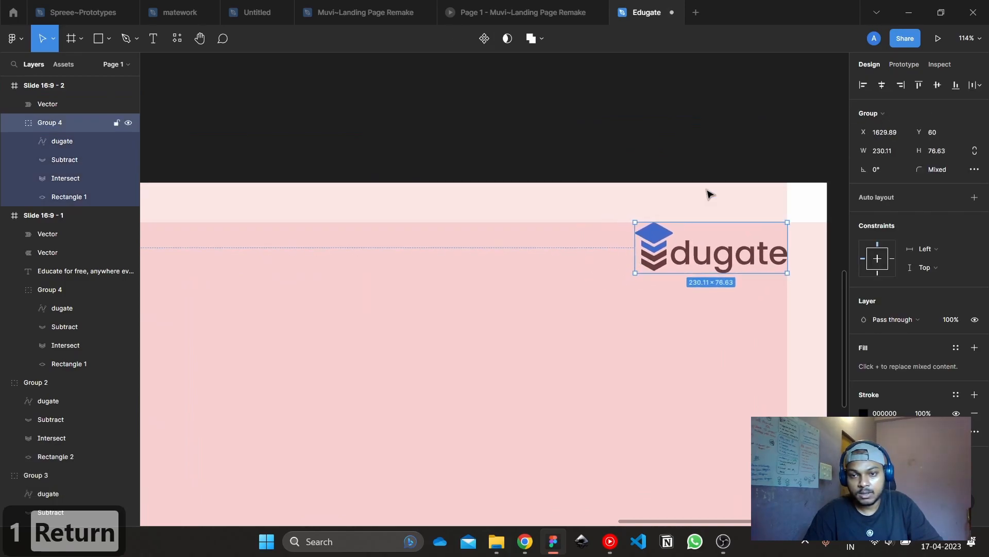
{"action": "left_click", "coordinate": [733, 170]}
{"action": "scroll", "coordinate": [734, 170], "scroll_direction": "down", "scroll_amount": 5}
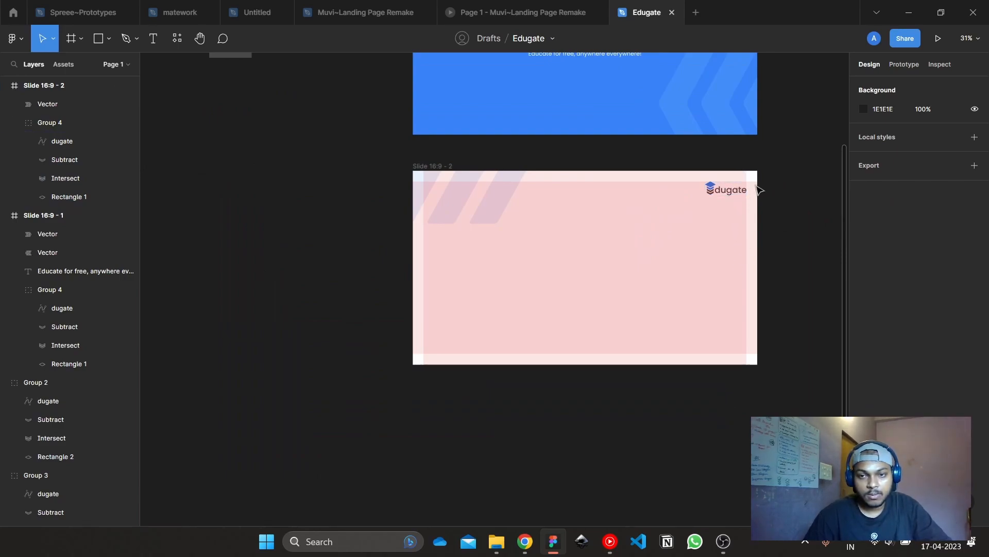
Duplicate the corner logo and place the copy a little left of the white slide's centre
{"action": "left_click", "coordinate": [718, 192]}
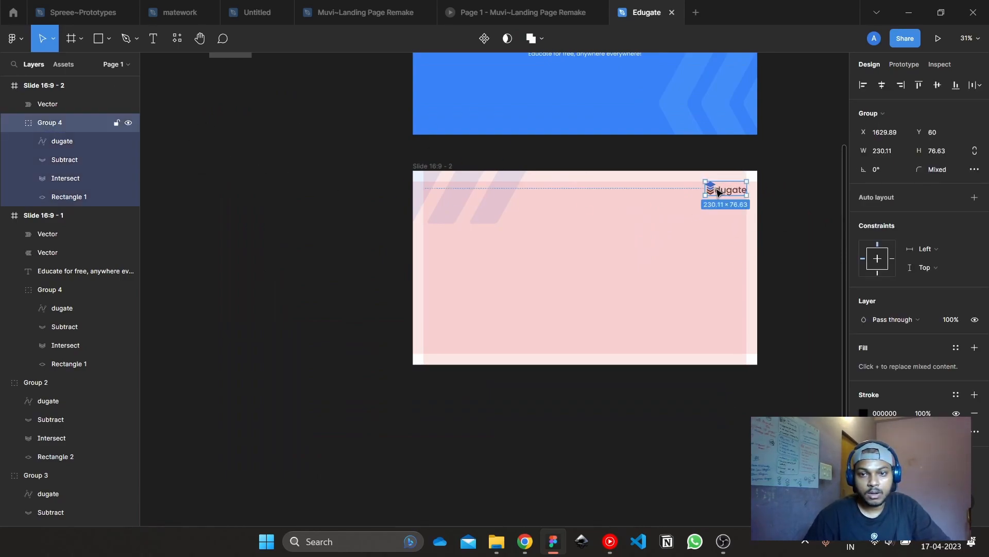
{"action": "key", "text": "ctrl+d"}
{"action": "left_click_drag", "start_coordinate": [721, 194], "coordinate": [497, 273]}
{"action": "scroll", "coordinate": [497, 273], "scroll_direction": "up", "scroll_amount": 3, "text": "ctrl"}
{"action": "left_click", "coordinate": [274, 215]}
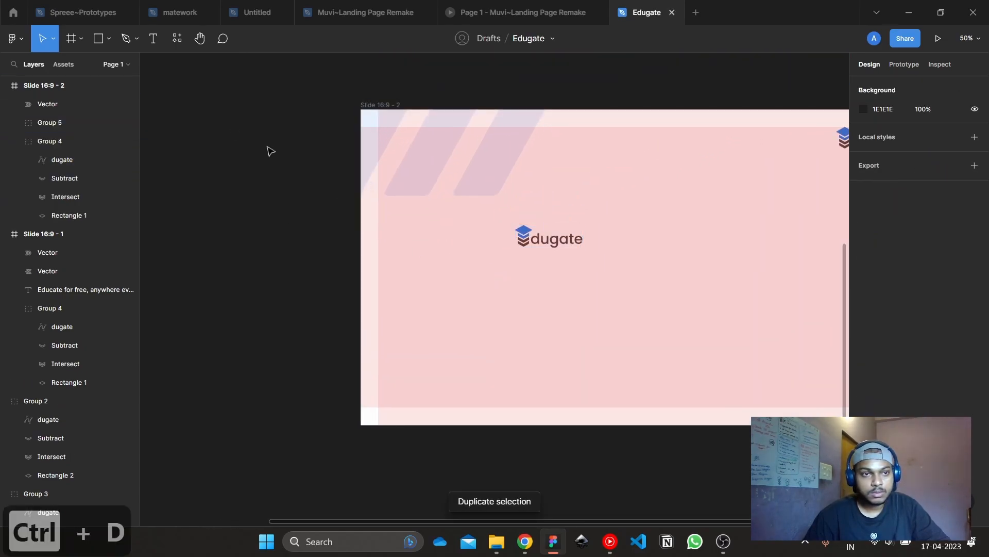
Draw a rectangle over the faint chevrons on the white slide and set its width and height to 200
{"action": "key", "text": "r"}
{"action": "mouse_move", "coordinate": [414, 156]}
{"action": "left_mouse_down"}
{"action": "mouse_move", "coordinate": [542, 283]}
{"action": "mouse_move", "coordinate": [492, 229]}
{"action": "mouse_move", "coordinate": [492, 210]}
{"action": "left_mouse_up"}
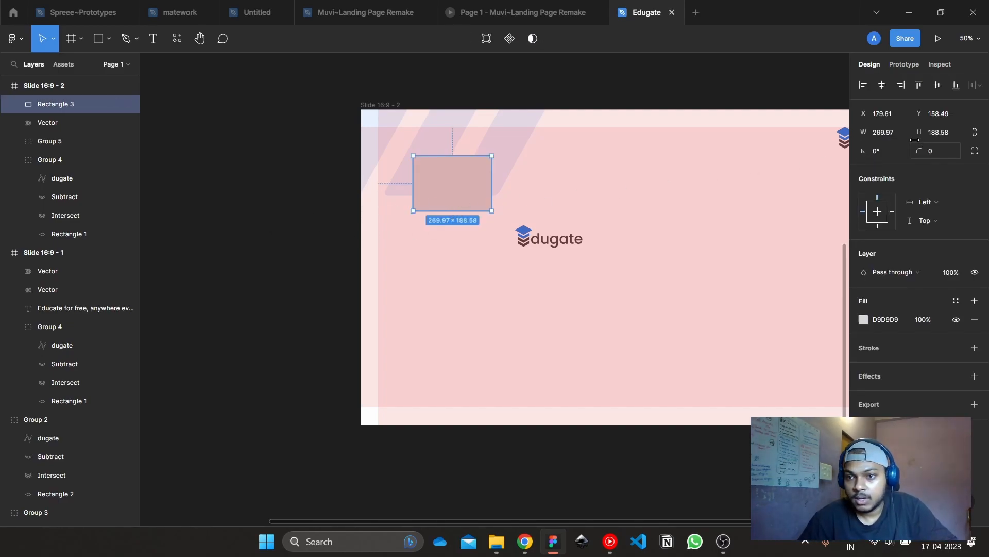
{"action": "left_click", "coordinate": [894, 132]}
{"action": "type", "text": "200"}
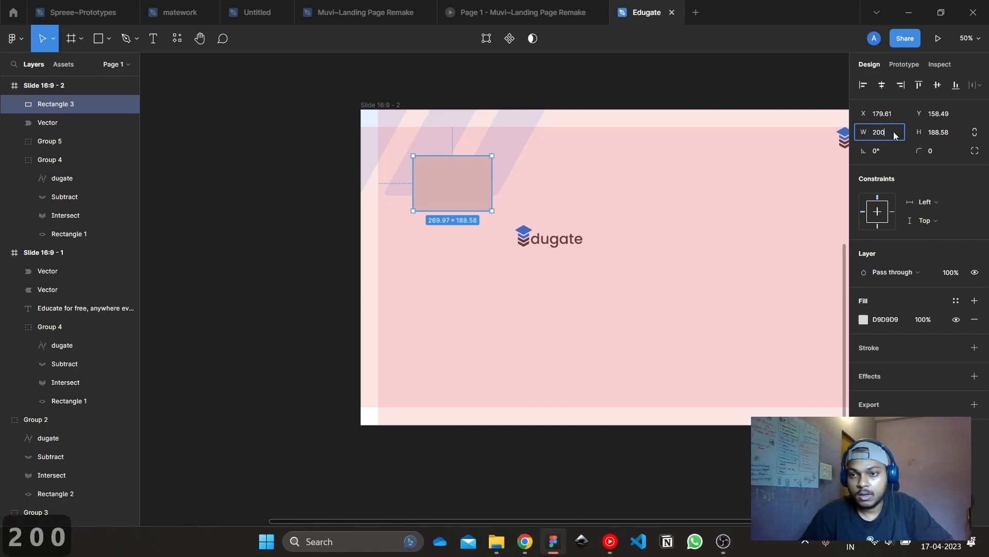
{"action": "left_click", "coordinate": [945, 135]}
{"action": "type", "text": "200"}
{"action": "key", "text": "Return"}
Move the square into the grid's upper-left corner and enlarge it to about twice its size
{"action": "left_click_drag", "start_coordinate": [453, 178], "coordinate": [420, 153]}
{"action": "left_click_drag", "start_coordinate": [440, 185], "coordinate": [497, 239]}
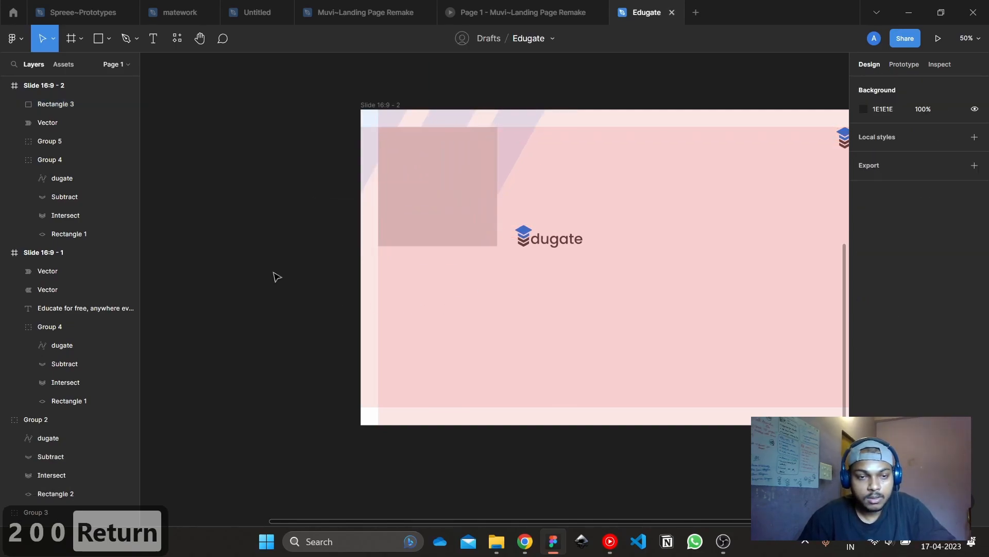
{"action": "left_click", "coordinate": [273, 272]}
Move the logo copy further right on the white slide, to about X 1025, Y 391
{"action": "scroll", "coordinate": [273, 273], "scroll_direction": "down", "scroll_amount": 4}
{"action": "scroll", "coordinate": [352, 270], "scroll_direction": "up", "scroll_amount": 2}
{"action": "left_click_drag", "start_coordinate": [406, 250], "coordinate": [493, 249]}
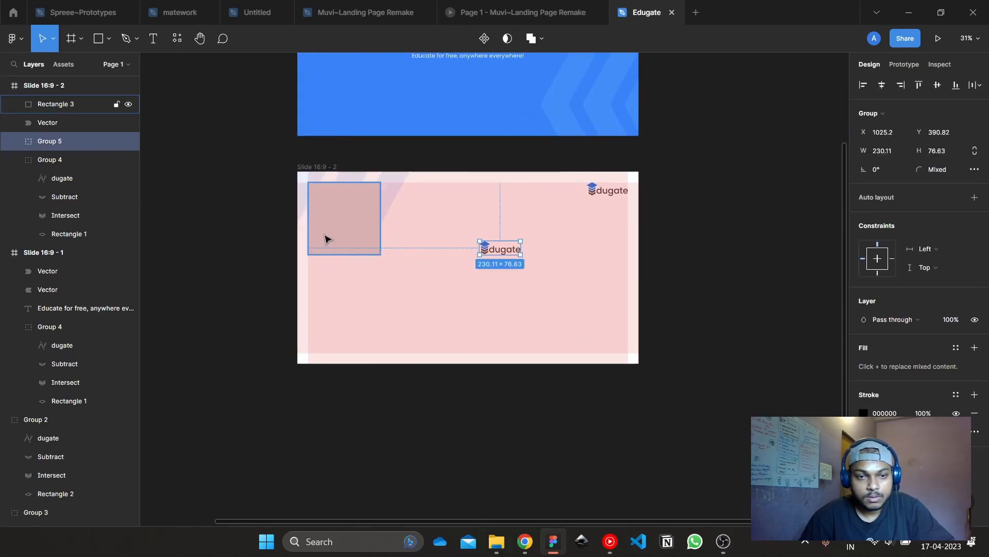
Enlarge the square to about 418 × 418 and place a duplicate of it in the grid's lower-left corner
{"action": "left_click", "coordinate": [326, 238]}
{"action": "left_click_drag", "start_coordinate": [376, 254], "coordinate": [363, 330]}
{"action": "key", "text": "ctrl+d"}
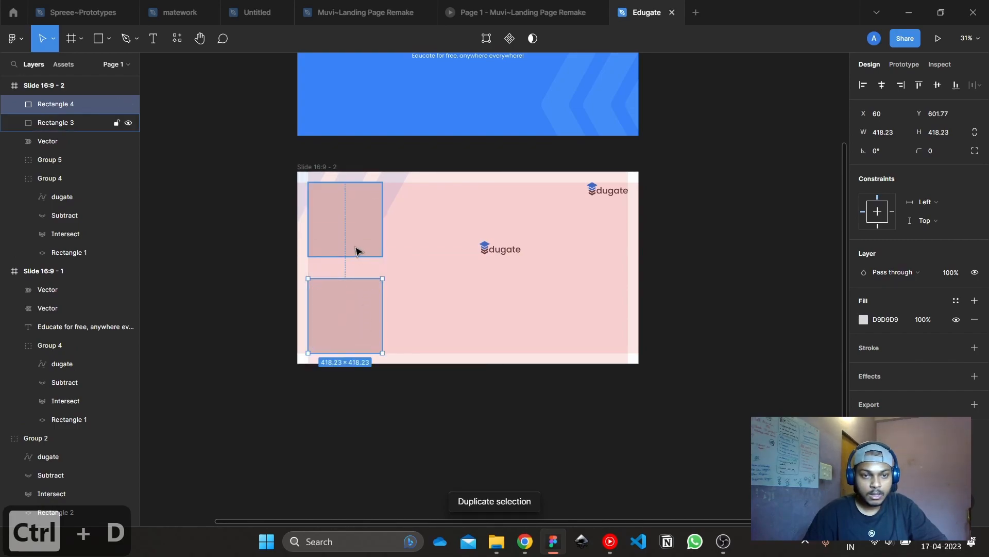
{"action": "scroll", "coordinate": [361, 294], "scroll_direction": "up", "scroll_amount": 5}
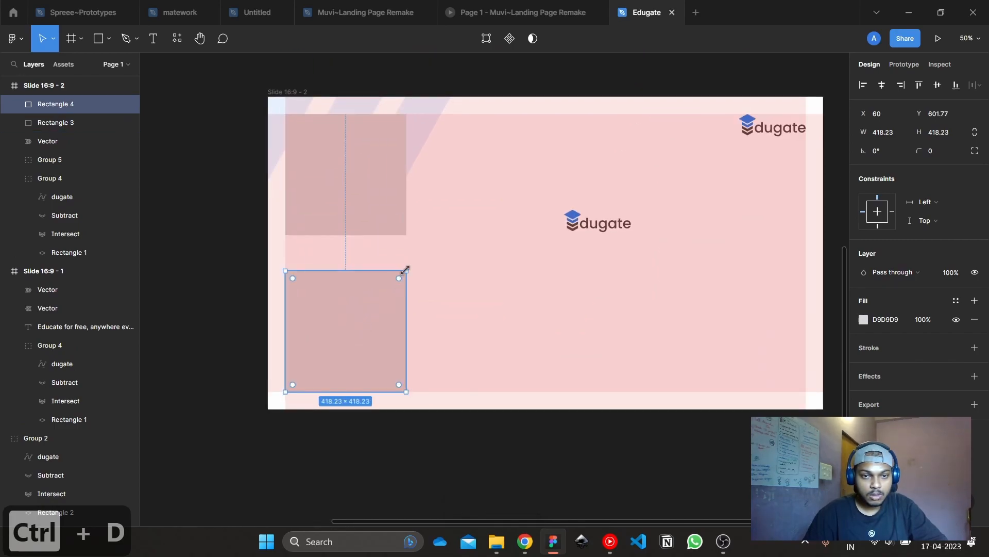
Delete the lower square and move the remaining one inwards to about X 112, Y 112
{"action": "key", "text": "ctrl+z"}
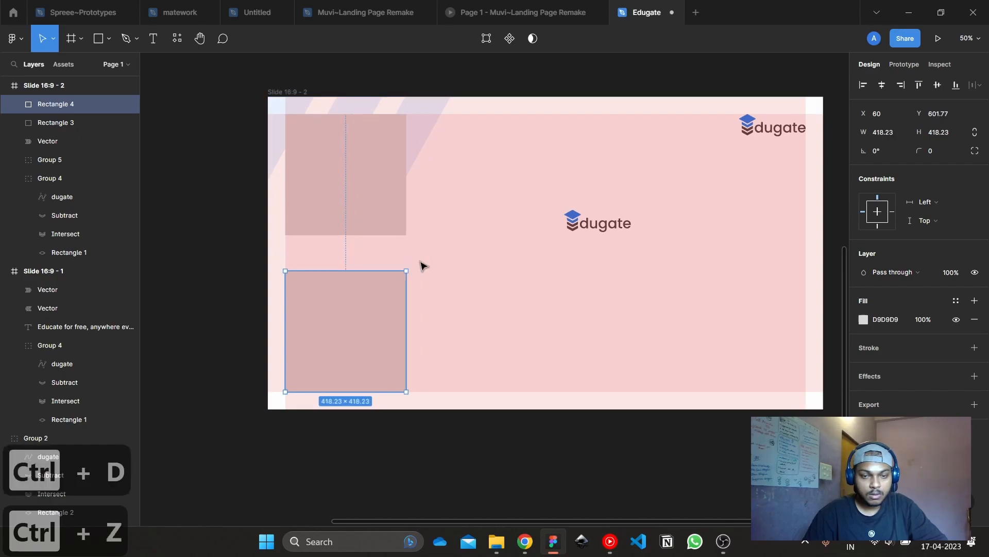
{"action": "key", "text": "Delete"}
{"action": "left_click_drag", "start_coordinate": [383, 207], "coordinate": [401, 223]}
{"action": "key", "text": "ctrl+z"}
{"action": "left_click", "coordinate": [386, 210]}
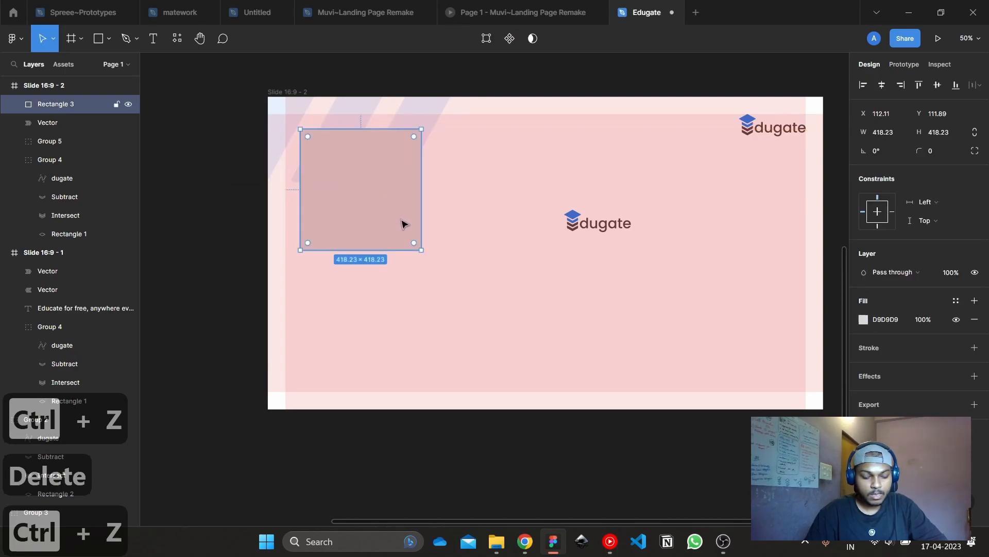
Duplicate the square into a two-by-two arrangement, with a vertical gap of about 51 and the second column at about X 585
{"action": "key", "text": "ctrl+d"}
{"action": "left_click_drag", "start_coordinate": [397, 216], "coordinate": [401, 339]}
{"action": "left_click", "coordinate": [411, 238], "text": "shift"}
{"action": "left_click_drag", "start_coordinate": [407, 242], "coordinate": [521, 214]}
{"action": "key", "text": "ctrl+d"}
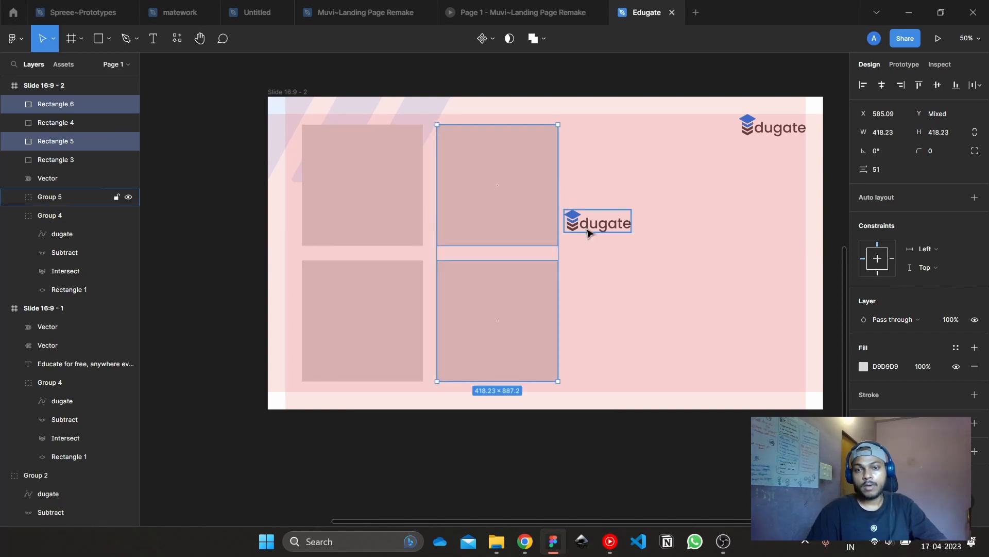
Move the logo copy to the free area right of the squares and ungroup it
{"action": "left_click", "coordinate": [603, 226]}
{"action": "left_click_drag", "start_coordinate": [603, 227], "coordinate": [698, 223]}
{"action": "key", "text": "ctrl+shift+g"}
{"action": "scroll", "coordinate": [703, 219], "scroll_direction": "up", "scroll_amount": 5}
{"action": "scroll", "coordinate": [645, 235], "scroll_direction": "up", "scroll_amount": 5}
{"action": "left_click", "coordinate": [596, 265]}
{"action": "left_click", "coordinate": [577, 256]}
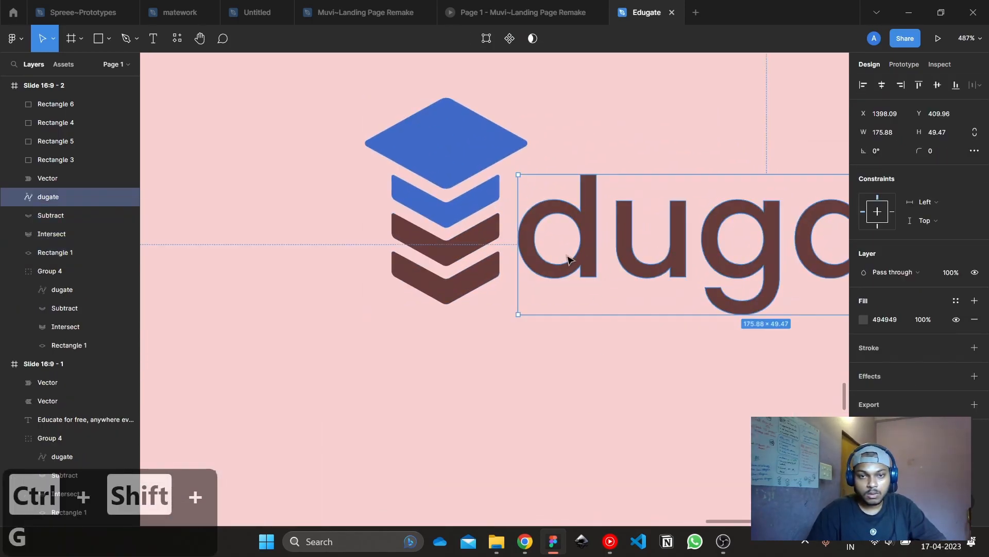
{"action": "left_click", "coordinate": [477, 277]}
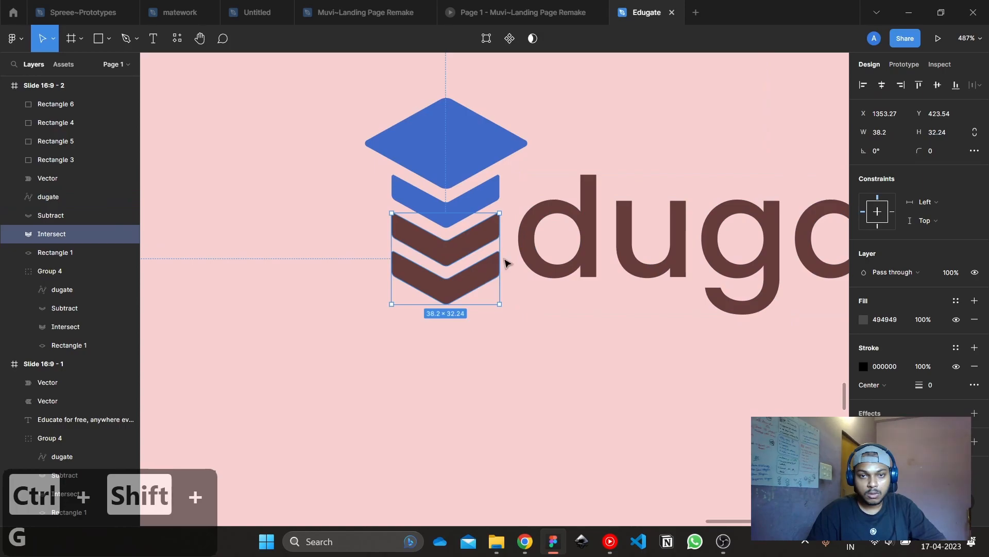
{"action": "left_click", "coordinate": [532, 267]}
{"action": "left_click", "coordinate": [458, 280], "text": "shift"}
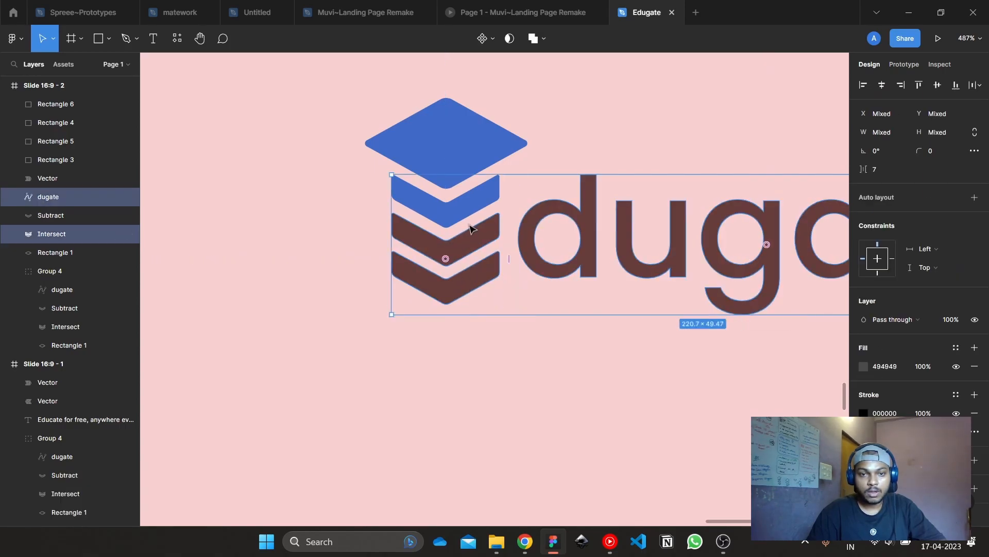
{"action": "key", "text": "Escape"}
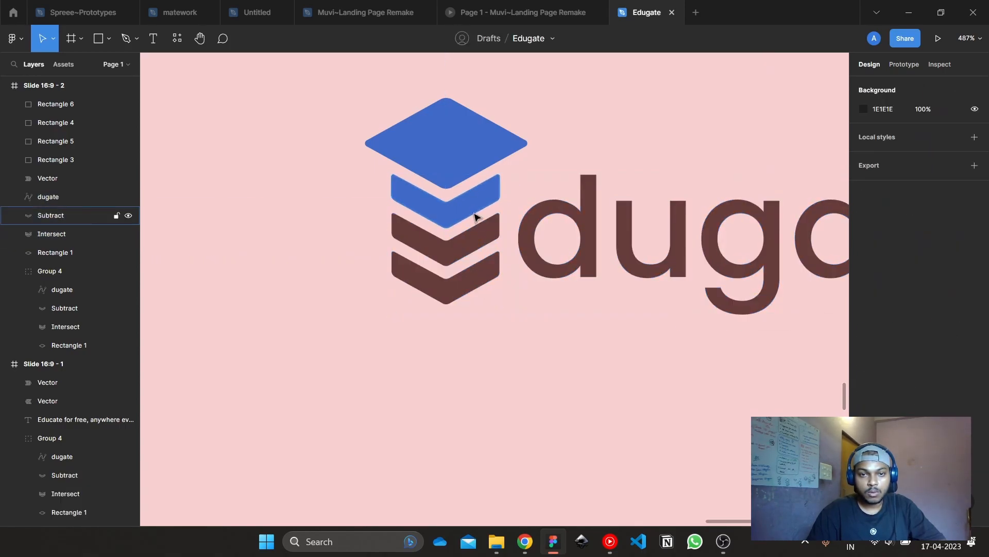
Duplicate the ungrouped logo's cap and chevrons, place the copy left of that logo and group it as a separate icon
{"action": "left_click", "coordinate": [477, 212]}
{"action": "left_click", "coordinate": [475, 145], "text": "shift"}
{"action": "left_click", "coordinate": [478, 264], "text": "shift"}
{"action": "scroll", "coordinate": [475, 279], "scroll_direction": "down", "scroll_amount": 6}
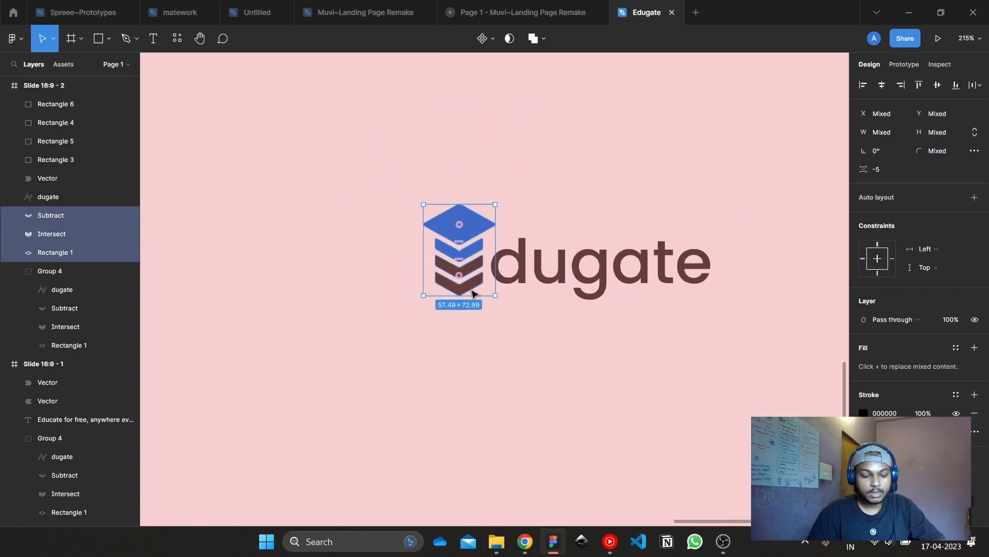
{"action": "key", "text": "ctrl+d"}
{"action": "left_click_drag", "start_coordinate": [477, 275], "coordinate": [359, 281]}
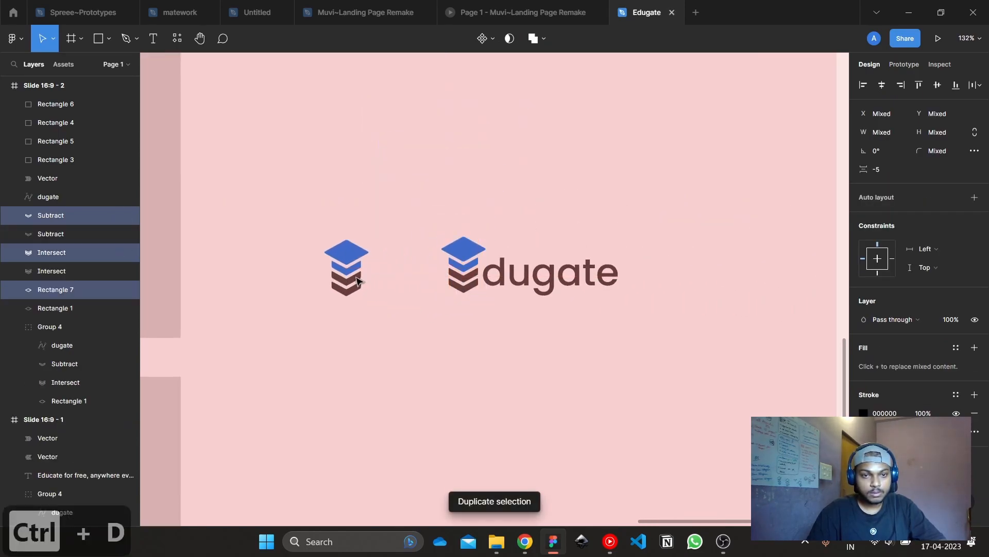
{"action": "key", "text": "ctrl+g"}
{"action": "scroll", "coordinate": [357, 281], "scroll_direction": "down", "scroll_amount": 5}
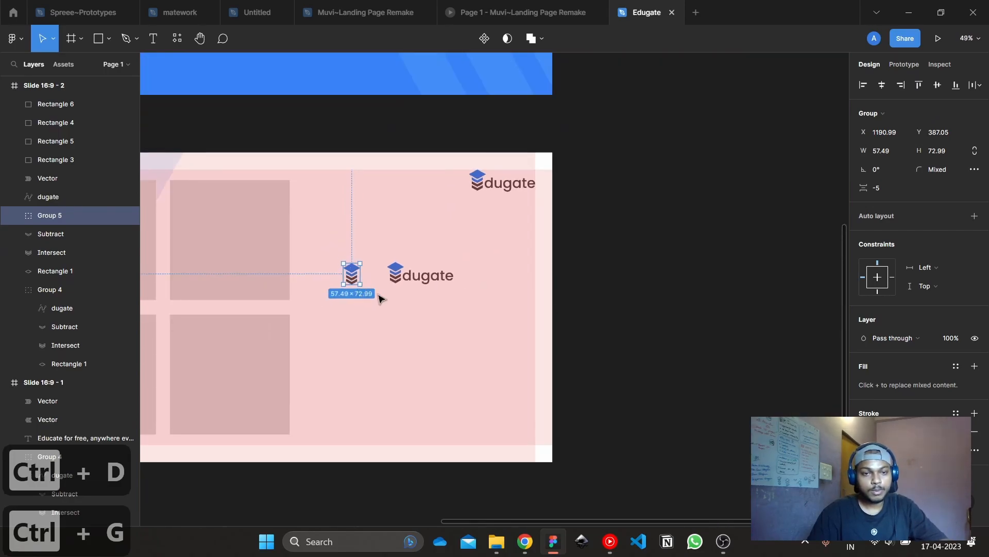
Fill the upper-left square with the document's blue 0085FF
{"action": "scroll", "coordinate": [392, 278], "scroll_direction": "left", "scroll_amount": 5}
{"action": "left_click", "coordinate": [356, 276]}
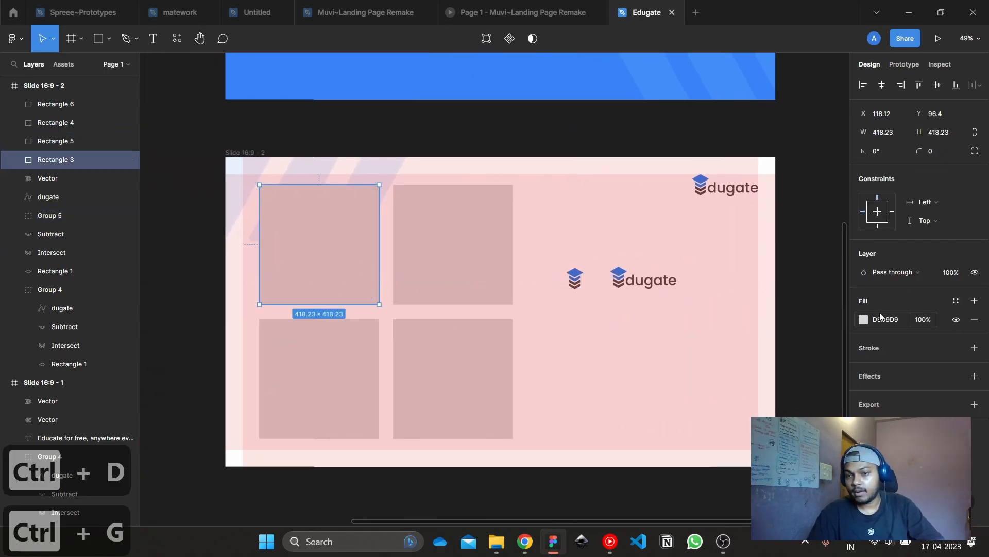
{"action": "scroll", "coordinate": [352, 236], "scroll_direction": "down", "scroll_amount": 3}
{"action": "scroll", "coordinate": [370, 276], "scroll_direction": "up", "scroll_amount": 2}
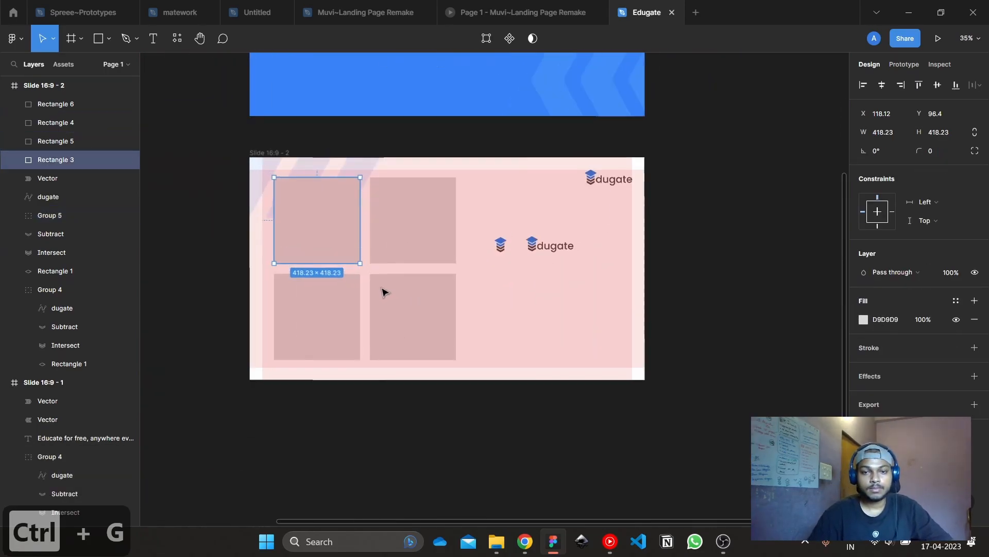
{"action": "left_click", "coordinate": [864, 320]}
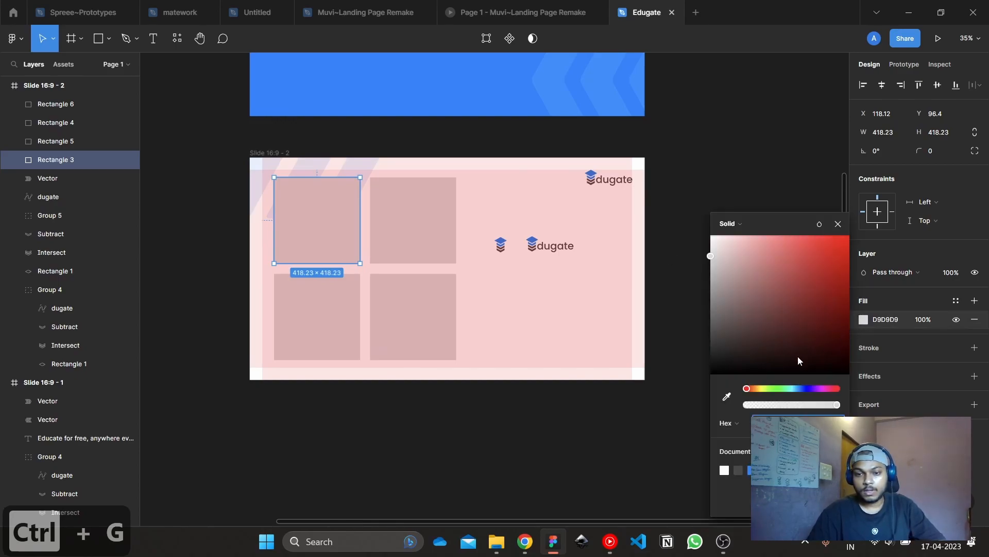
{"action": "left_click", "coordinate": [751, 470]}
Fill the lower-left square with the document's dark grey 494949
{"action": "left_click", "coordinate": [298, 314]}
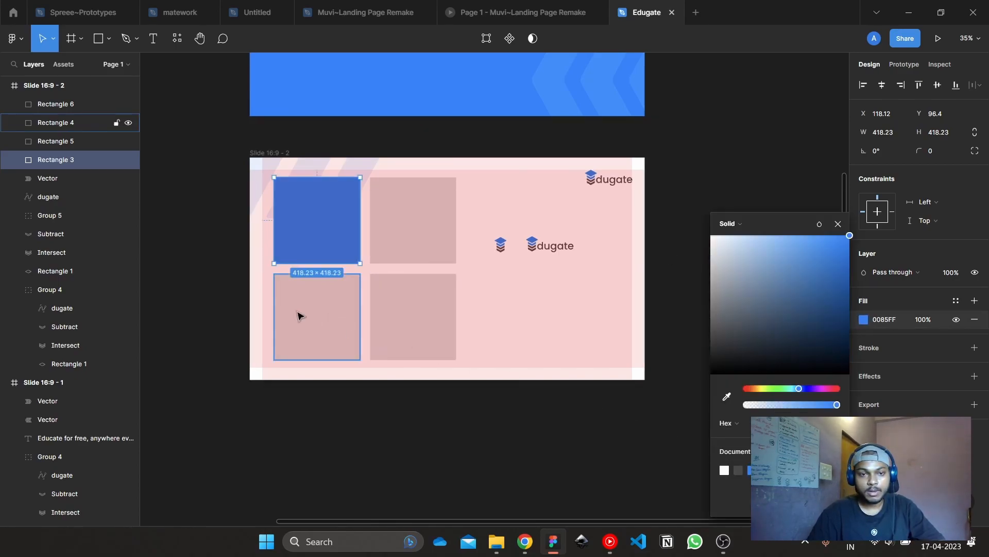
{"action": "left_click", "coordinate": [864, 320]}
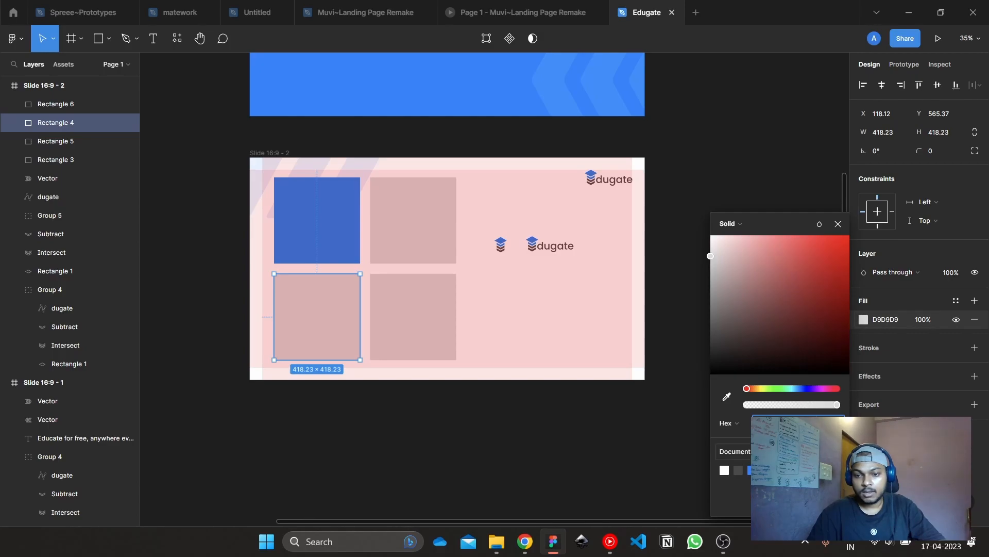
{"action": "left_click", "coordinate": [738, 470]}
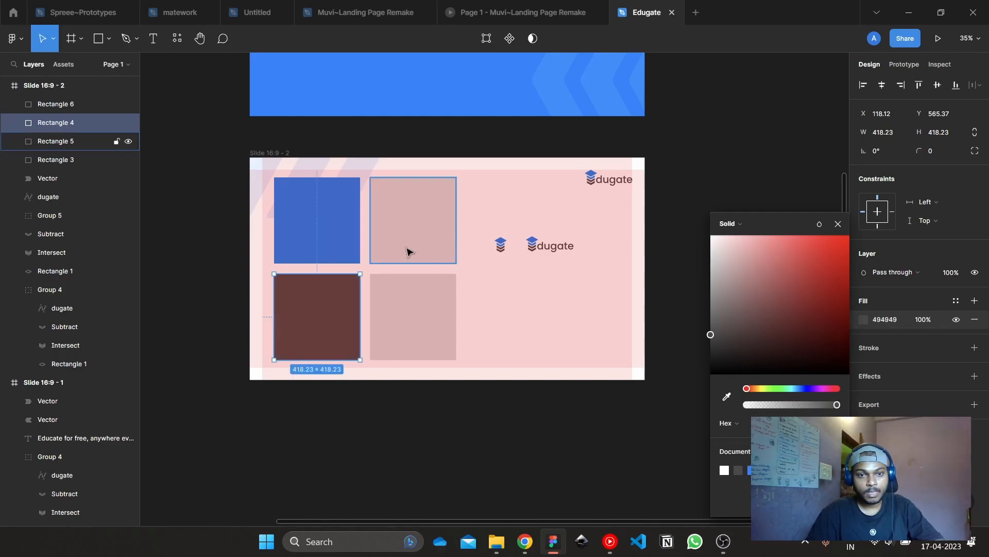
{"action": "scroll", "coordinate": [407, 251], "scroll_direction": "up", "scroll_amount": 2}
{"action": "left_click", "coordinate": [719, 548]}
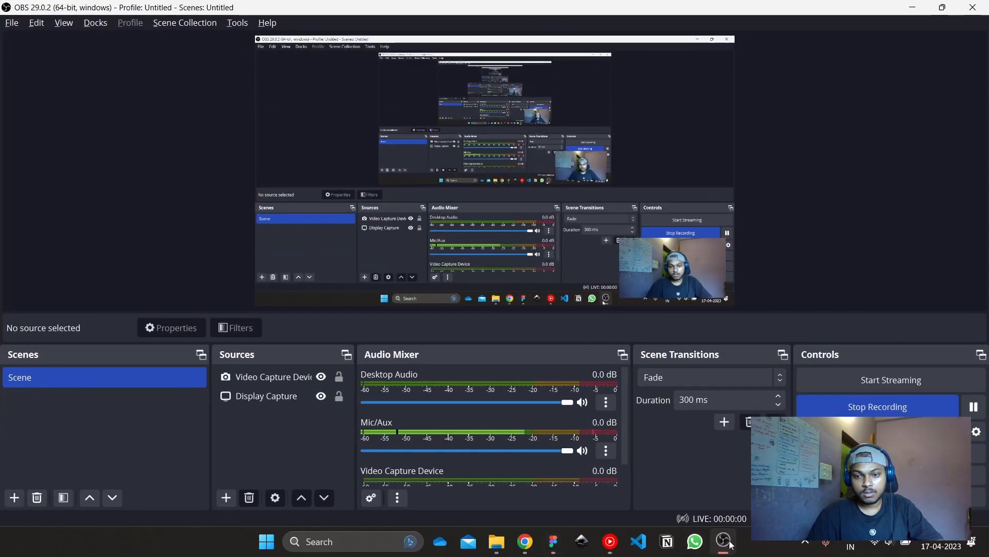
{"action": "left_click", "coordinate": [921, 8]}
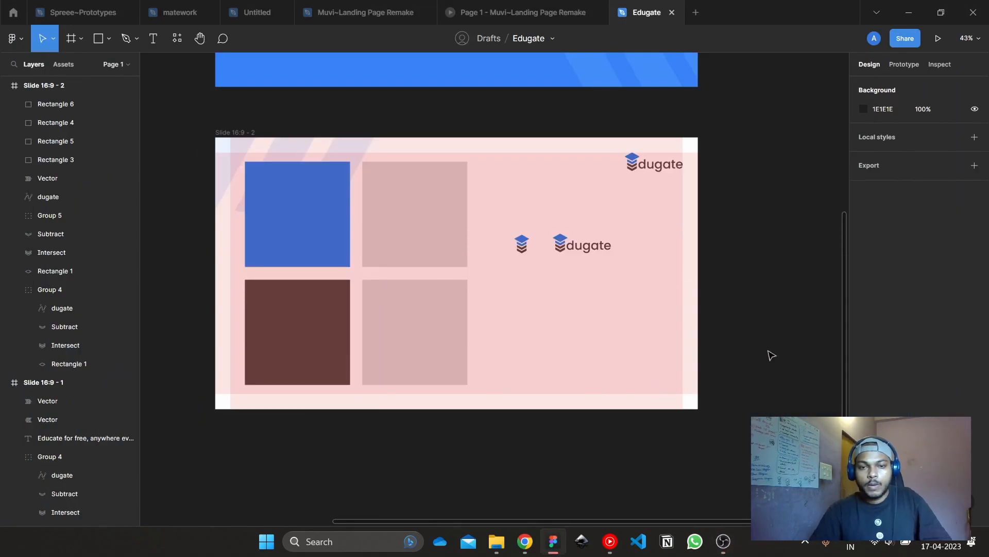
{"action": "left_click", "coordinate": [426, 244]}
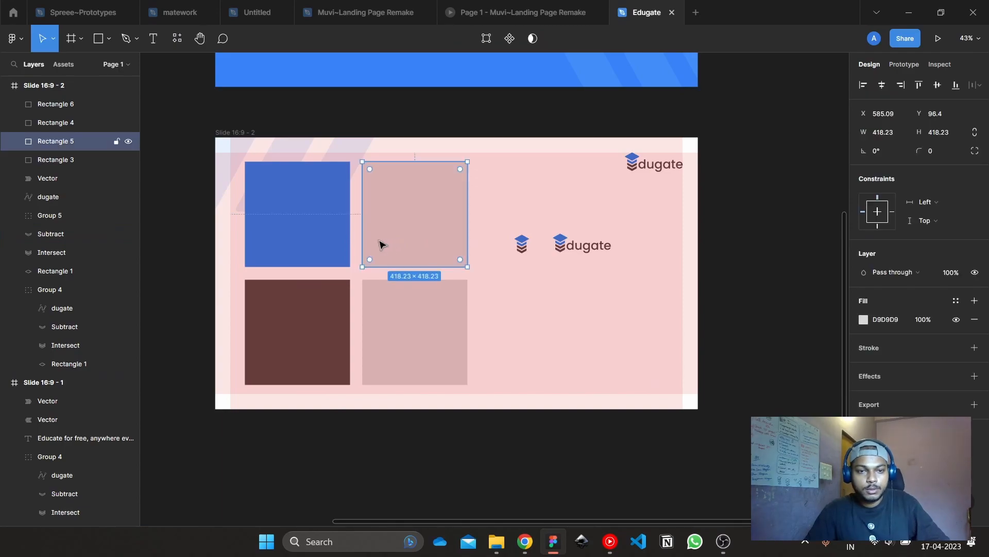
{"action": "left_click", "coordinate": [347, 263]}
{"action": "left_click_drag", "start_coordinate": [352, 268], "coordinate": [344, 258]}
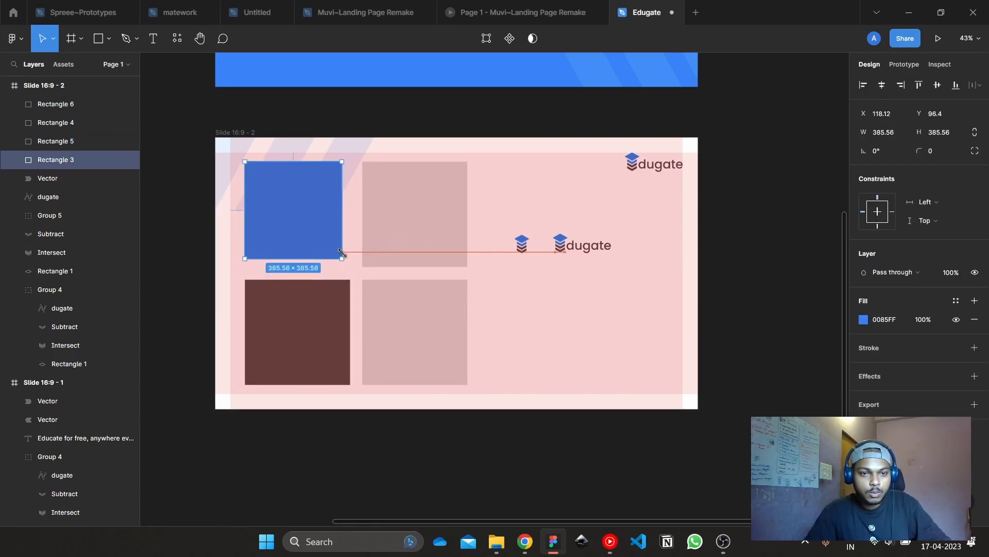
{"action": "key", "text": "ctrl+z"}
{"action": "left_click", "coordinate": [344, 304]}
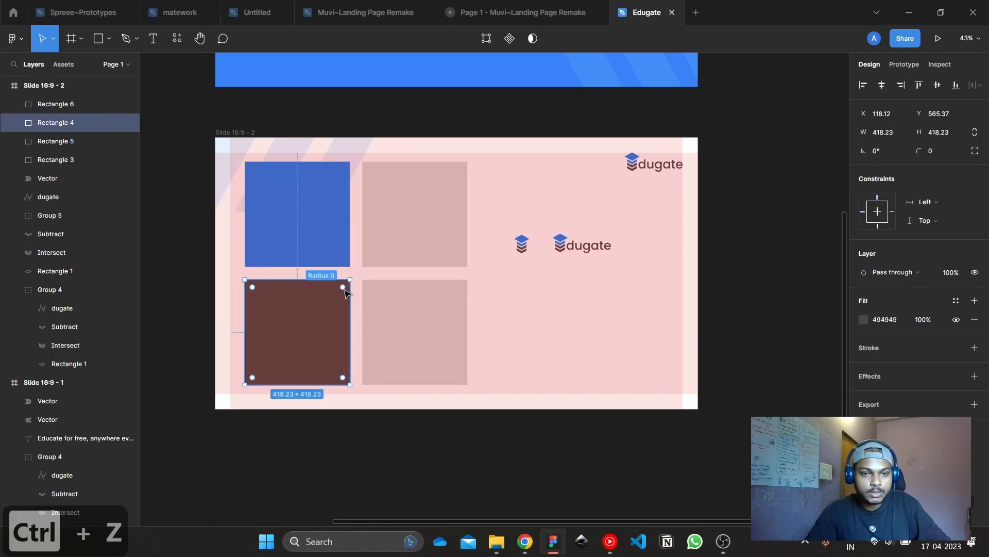
{"action": "left_click", "coordinate": [338, 258]}
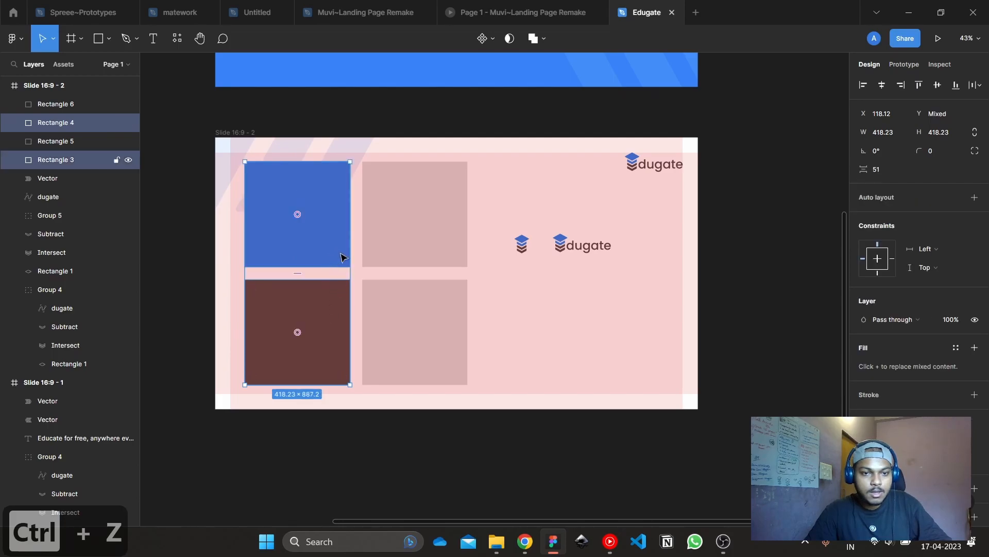
{"action": "left_click", "coordinate": [410, 326]}
{"action": "key", "text": "Delete"}
{"action": "left_click", "coordinate": [430, 252]}
{"action": "key", "text": "Delete"}
{"action": "key", "text": "ctrl+z"}
{"action": "key", "text": "ctrl+z"}
{"action": "key", "text": "ctrl+z"}
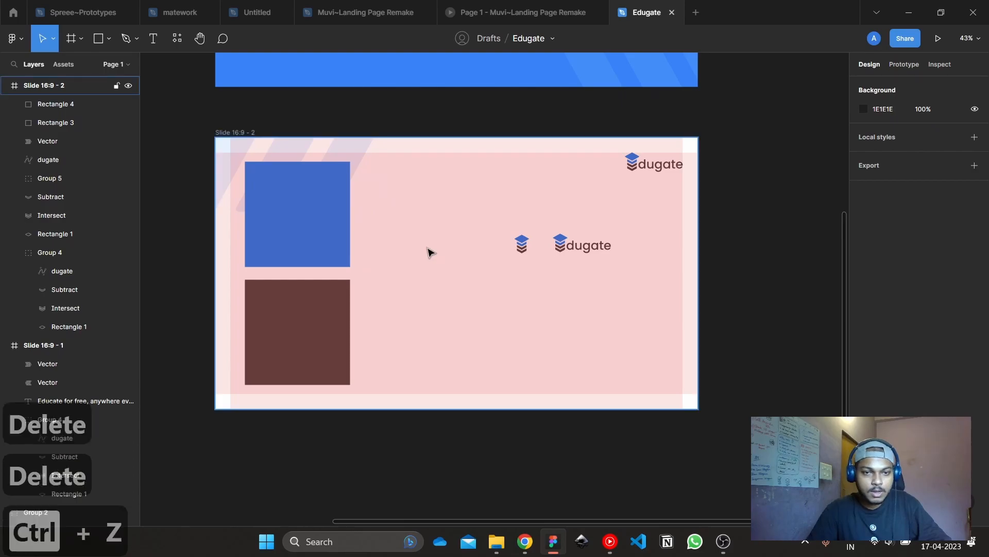
Round the corners of all four squares with a radius of 26
{"action": "left_click_drag", "start_coordinate": [480, 456], "coordinate": [324, 230]}
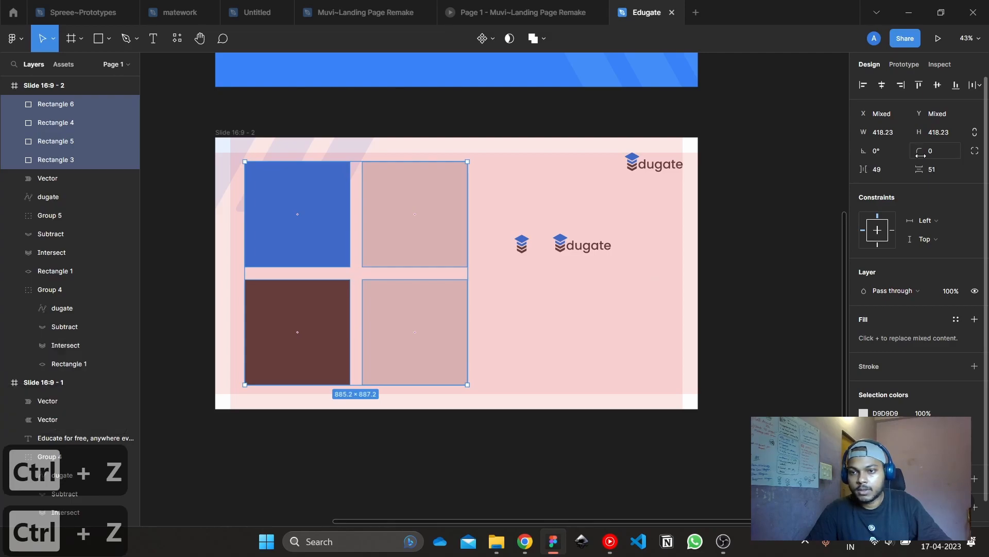
{"action": "left_click_drag", "start_coordinate": [920, 154], "coordinate": [942, 154]}
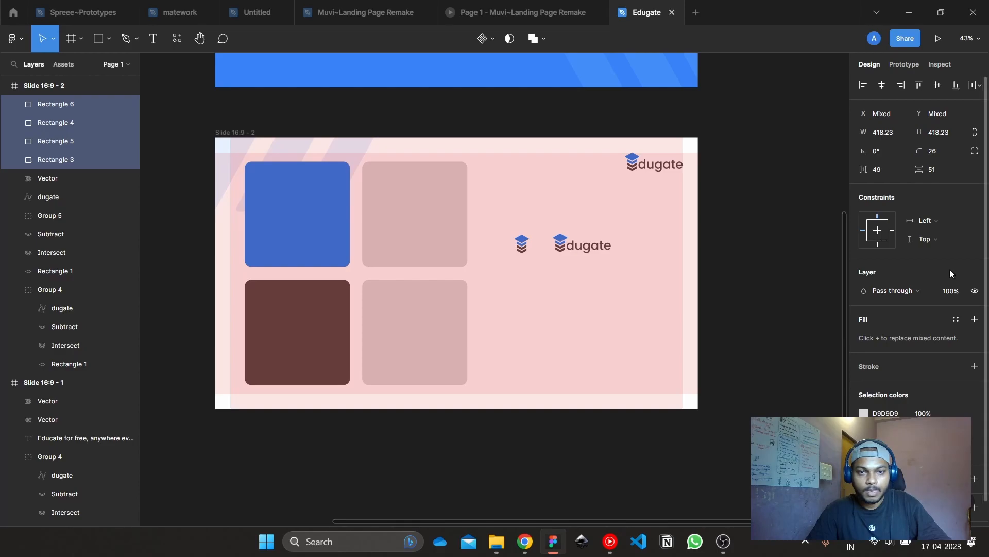
{"action": "left_click", "coordinate": [729, 252]}
Widen both light grey squares together to about 560 px, extending them to the right
{"action": "left_click", "coordinate": [426, 216]}
{"action": "left_click", "coordinate": [438, 308], "text": "shift"}
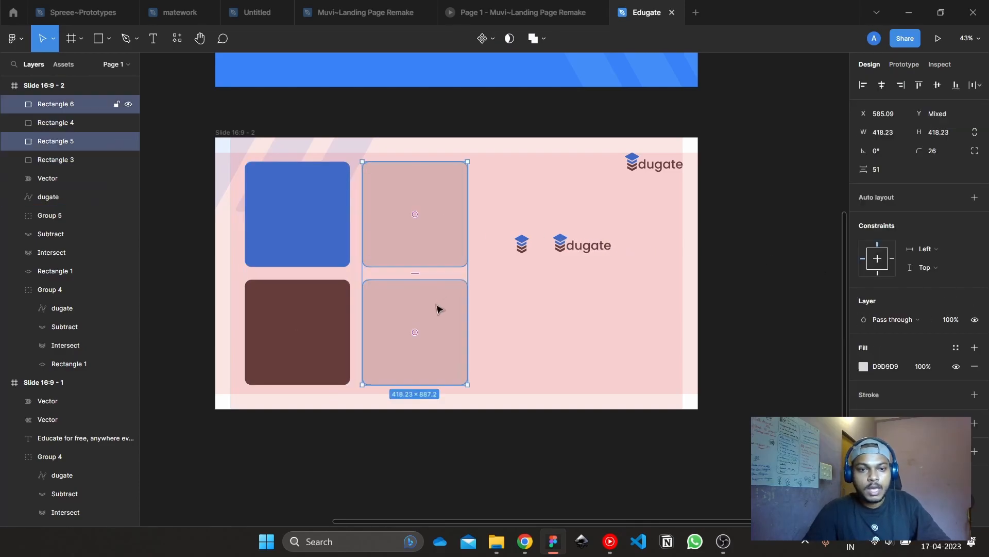
{"action": "left_click_drag", "start_coordinate": [465, 223], "coordinate": [504, 237]}
{"action": "left_click", "coordinate": [571, 247]}
{"action": "left_click", "coordinate": [669, 274]}
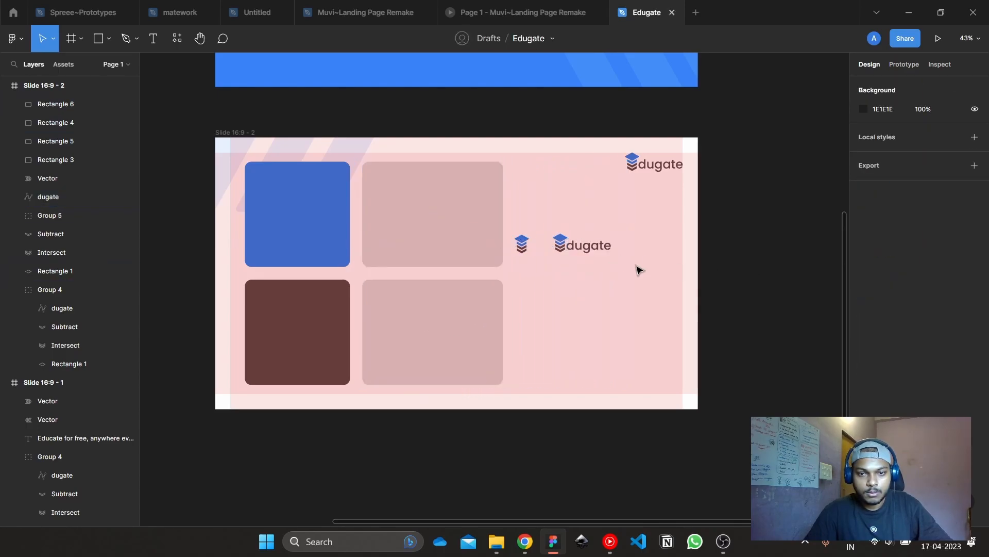
Group the loose pieces of the full logo beside the grey rectangles
{"action": "scroll", "coordinate": [587, 246], "scroll_direction": "up", "scroll_amount": 3}
{"action": "left_click_drag", "start_coordinate": [532, 222], "coordinate": [656, 273]}
{"action": "key", "text": "ctrl+g"}
Move the full logo and the separate icon together onto the lower grey rectangle and bring them to the front
{"action": "left_click", "coordinate": [471, 236]}
{"action": "left_click", "coordinate": [572, 243], "text": "shift"}
{"action": "scroll", "coordinate": [515, 252], "scroll_direction": "down", "scroll_amount": 5}
{"action": "left_click_drag", "start_coordinate": [514, 262], "coordinate": [464, 279]}
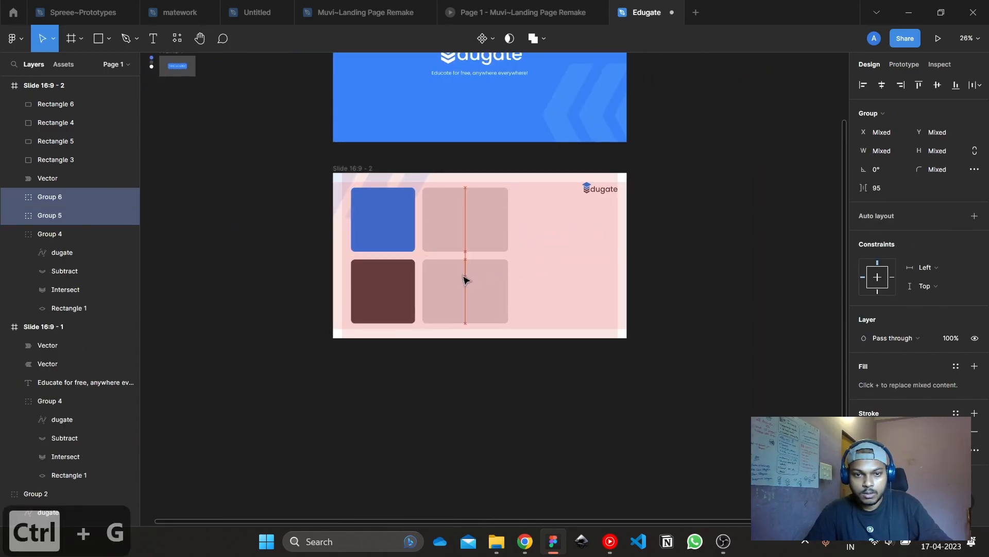
{"action": "key", "text": "ctrl+shift+bracketright"}
{"action": "left_click", "coordinate": [536, 209]}
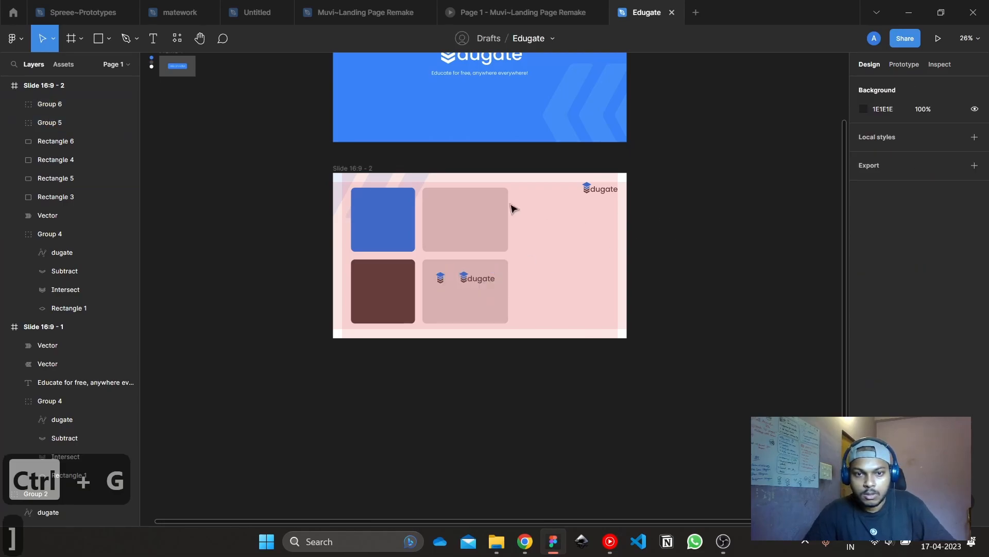
Widen both grey rectangles further until their right edges end just short of the corner logo
{"action": "scroll", "coordinate": [467, 240], "scroll_direction": "up", "scroll_amount": 2}
{"action": "left_click", "coordinate": [468, 241]}
{"action": "left_click", "coordinate": [470, 318], "text": "shift"}
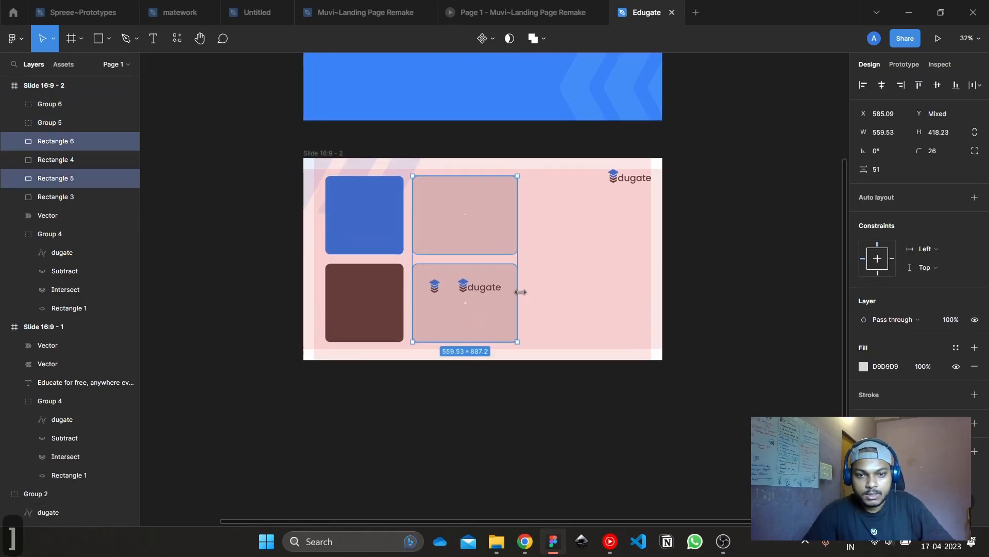
{"action": "left_click_drag", "start_coordinate": [521, 291], "coordinate": [595, 292]}
{"action": "left_click", "coordinate": [693, 296]}
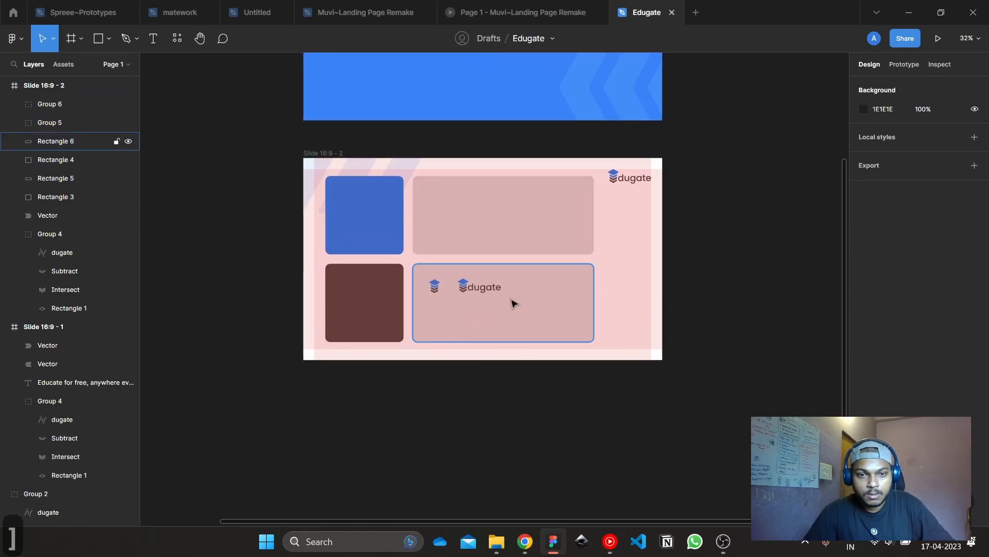
Scale up the full logo in the lower grey rectangle to about 592 × 197 px
{"action": "left_click", "coordinate": [480, 290]}
{"action": "left_click_drag", "start_coordinate": [504, 287], "coordinate": [555, 289]}
{"action": "scroll", "coordinate": [504, 309], "scroll_direction": "up", "scroll_amount": 2}
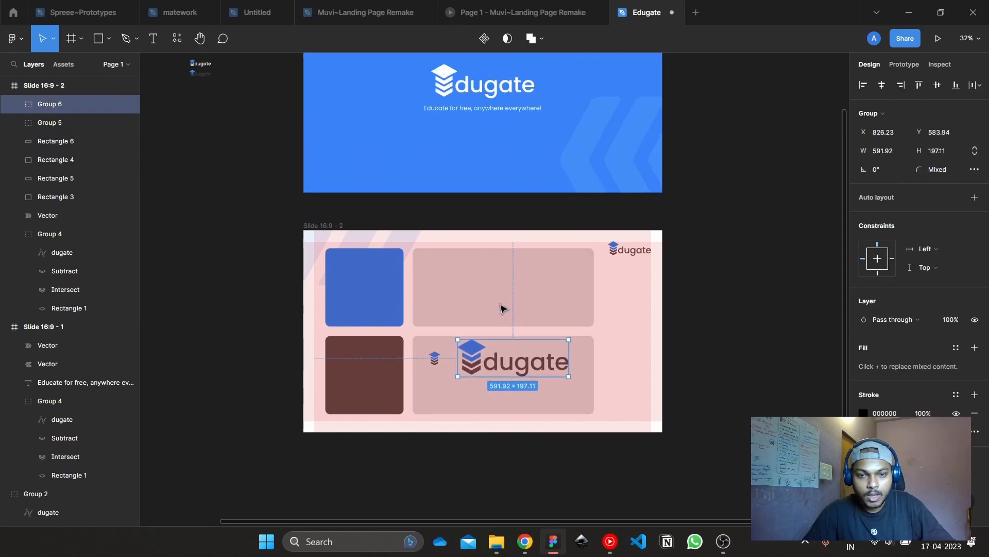
Delete the small separate icon from the lower grey rectangle
{"action": "scroll", "coordinate": [456, 366], "scroll_direction": "up", "scroll_amount": 5}
{"action": "left_click", "coordinate": [373, 342]}
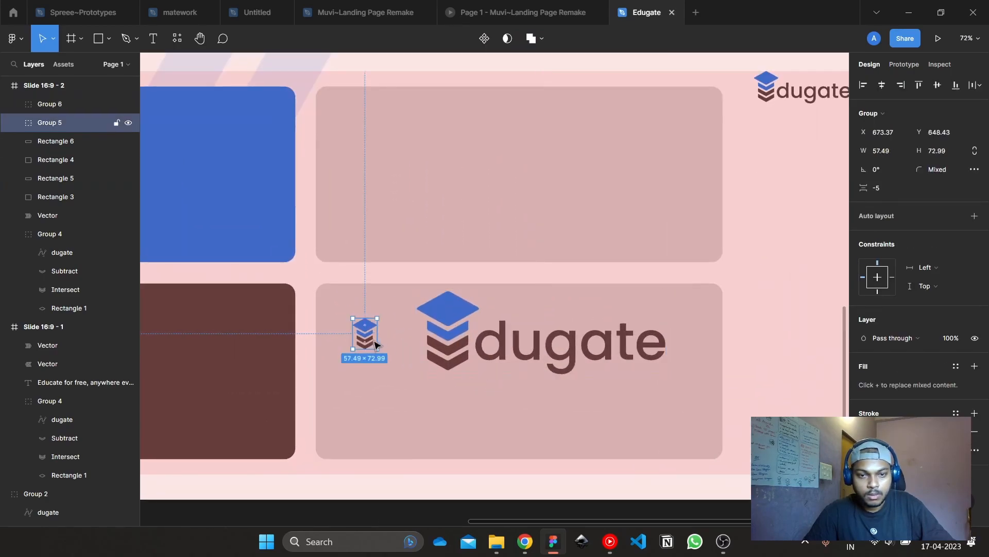
{"action": "left_click_drag", "start_coordinate": [373, 342], "coordinate": [428, 342]}
{"action": "key", "text": "Delete"}
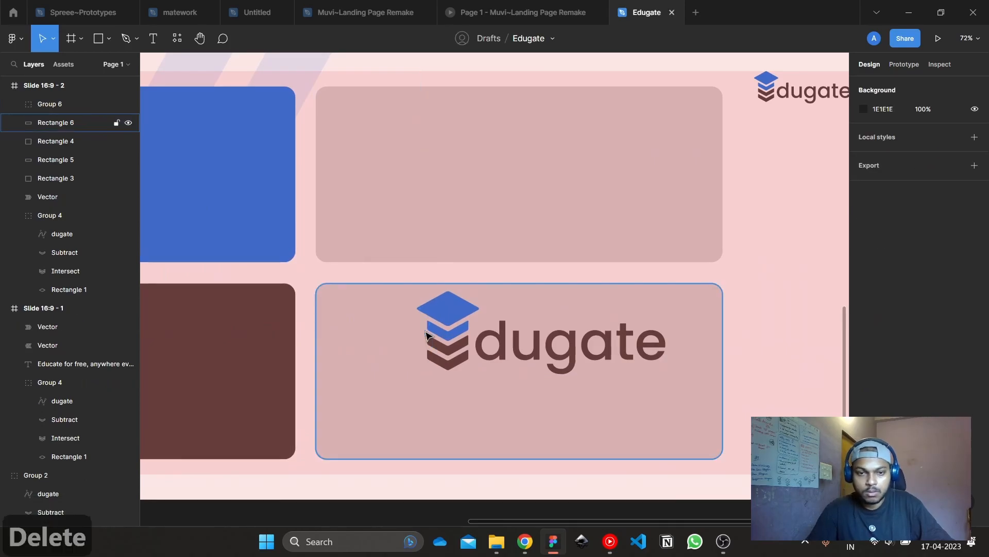
Centre the enlarged logo in the lower grey rectangle, at about X 774, Y 663
{"action": "scroll", "coordinate": [651, 380], "scroll_direction": "down", "scroll_amount": 3}
{"action": "left_click_drag", "start_coordinate": [599, 371], "coordinate": [593, 381]}
{"action": "scroll", "coordinate": [593, 382], "scroll_direction": "up", "scroll_amount": 3}
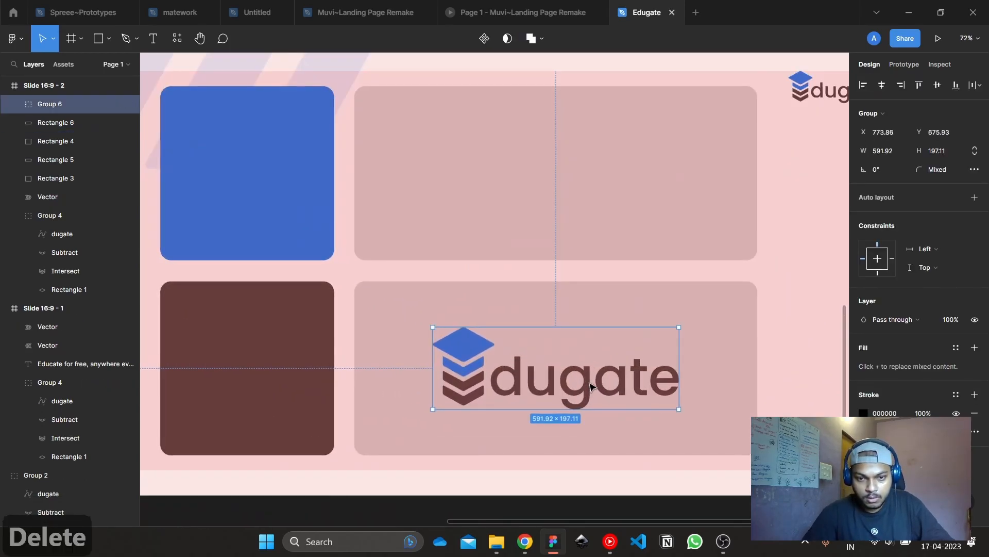
{"action": "key", "text": "Up"}
{"action": "key", "text": "Up"}
{"action": "key", "text": "Up"}
{"action": "key", "text": "Up"}
{"action": "key", "text": "Up"}
{"action": "key", "text": "Up"}
{"action": "key", "text": "Up"}
{"action": "key", "text": "Up"}
{"action": "key", "text": "Up"}
{"action": "key", "text": "Up"}
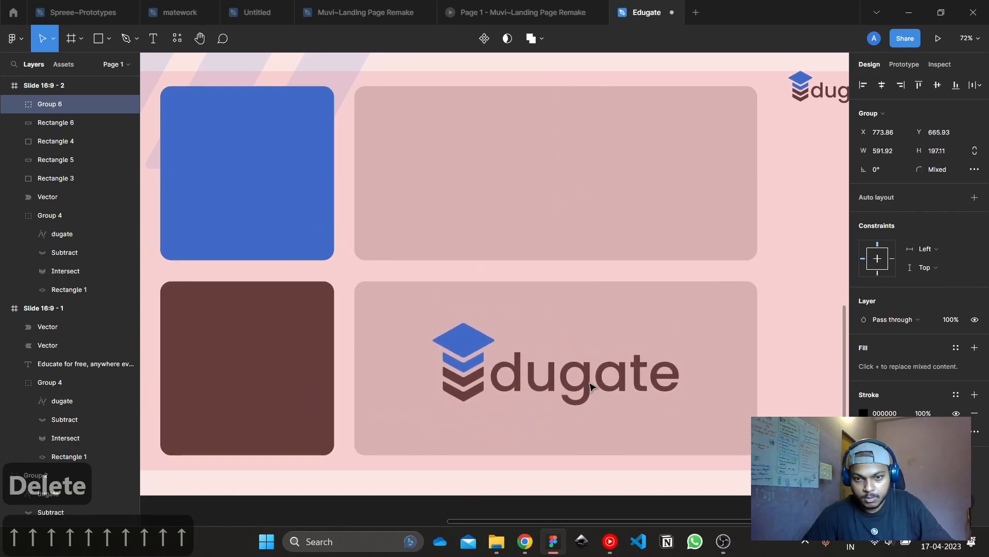
{"action": "key", "text": "Up"}
{"action": "key", "text": "Up"}
{"action": "key", "text": "Up"}
{"action": "scroll", "coordinate": [599, 356], "scroll_direction": "down", "scroll_amount": 2}
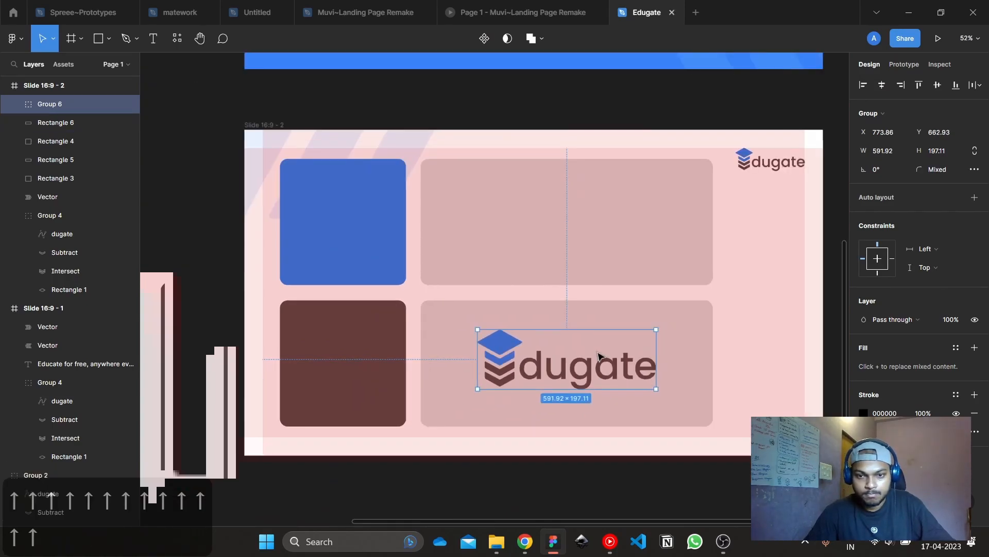
Duplicate the enlarged logo and centre the copy in the upper grey rectangle, at about Y 195
{"action": "key", "text": "ctrl+d"}
{"action": "left_click_drag", "start_coordinate": [595, 370], "coordinate": [598, 233]}
{"action": "key", "text": "Up"}
{"action": "key", "text": "Up"}
{"action": "key", "text": "Up"}
{"action": "key", "text": "Up"}
{"action": "key", "text": "Up"}
{"action": "key", "text": "Up"}
{"action": "key", "text": "Up"}
{"action": "key", "text": "Up"}
{"action": "key", "text": "Up"}
{"action": "key", "text": "Up"}
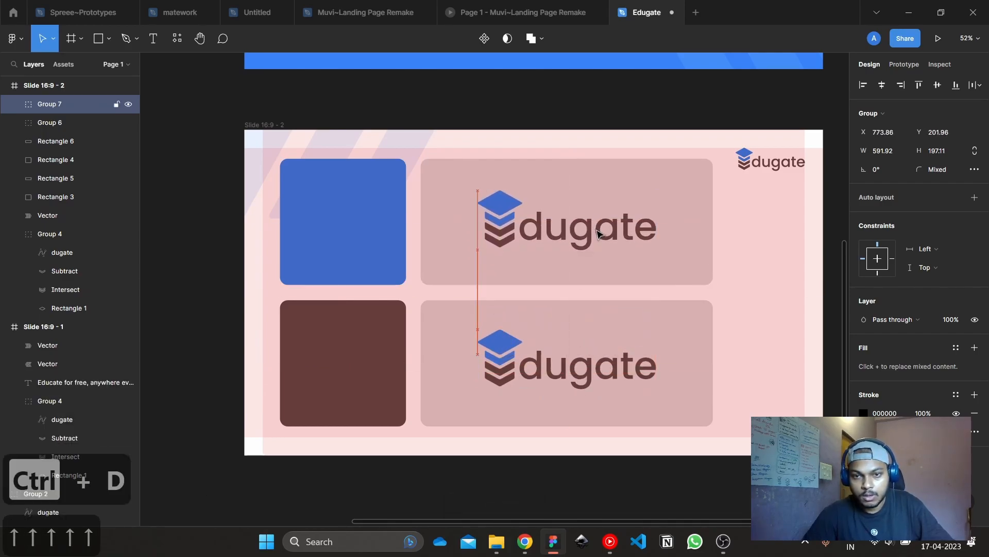
{"action": "scroll", "coordinate": [597, 235], "scroll_direction": "down", "scroll_amount": 3}
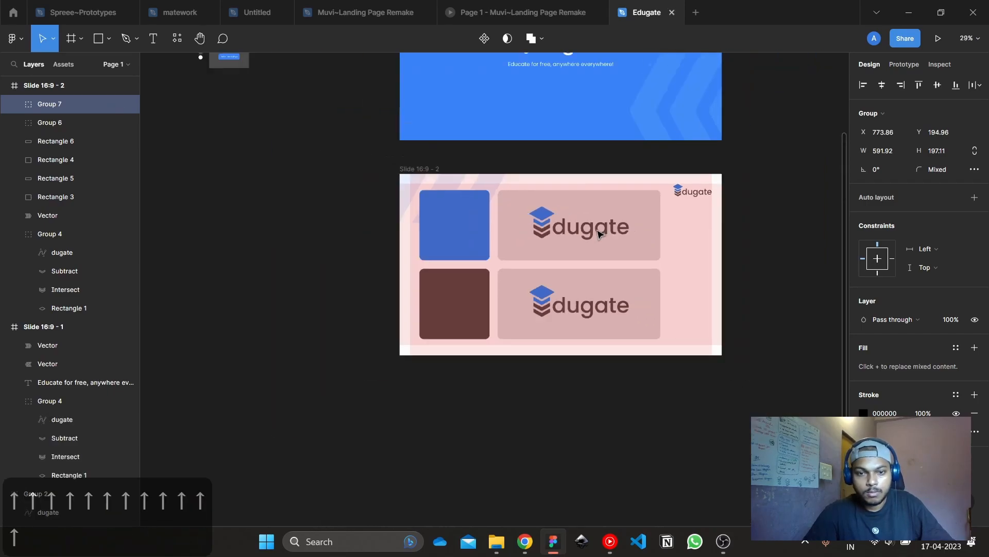
{"action": "left_click", "coordinate": [663, 413]}
Duplicate the lower logo, delete the copy's "dugate" wordmark and move the remaining icon to the centre of the dark square
{"action": "scroll", "coordinate": [517, 380], "scroll_direction": "up", "scroll_amount": 3}
{"action": "left_click", "coordinate": [598, 255]}
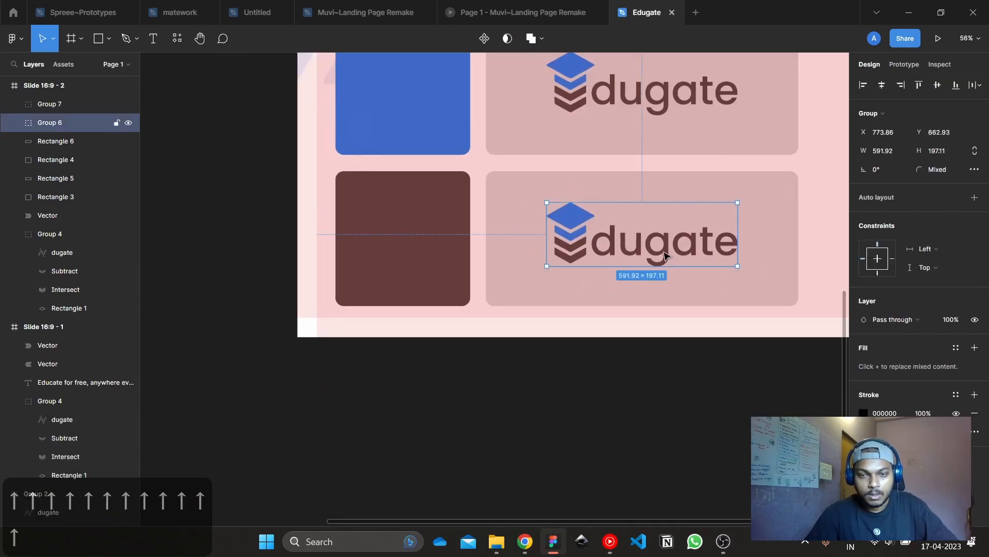
{"action": "key", "text": "ctrl+d"}
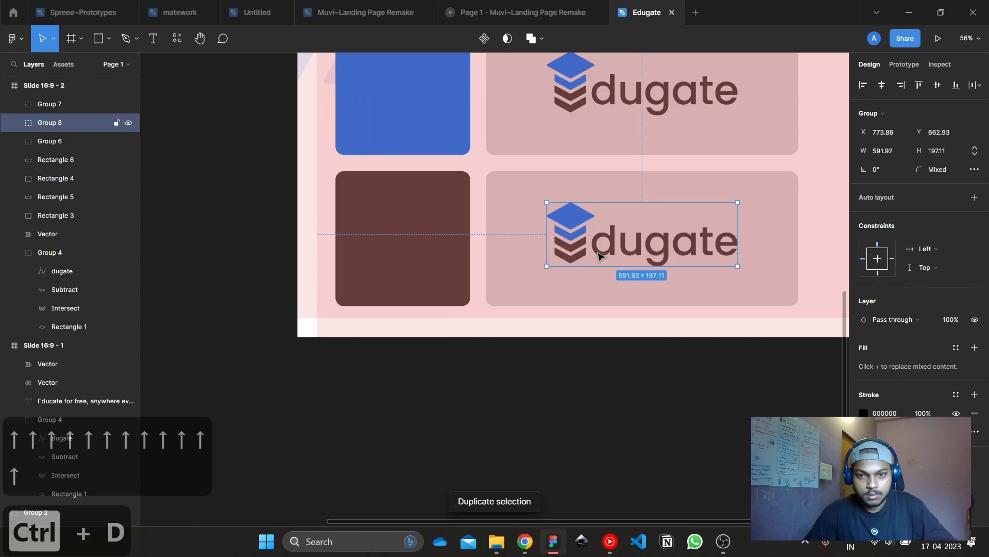
{"action": "key", "text": "ctrl+z"}
{"action": "key", "text": "ctrl+y"}
{"action": "key", "text": "ctrl+y"}
{"action": "key", "text": "ctrl+y"}
{"action": "key", "text": "ctrl+y"}
{"action": "key", "text": "ctrl+y"}
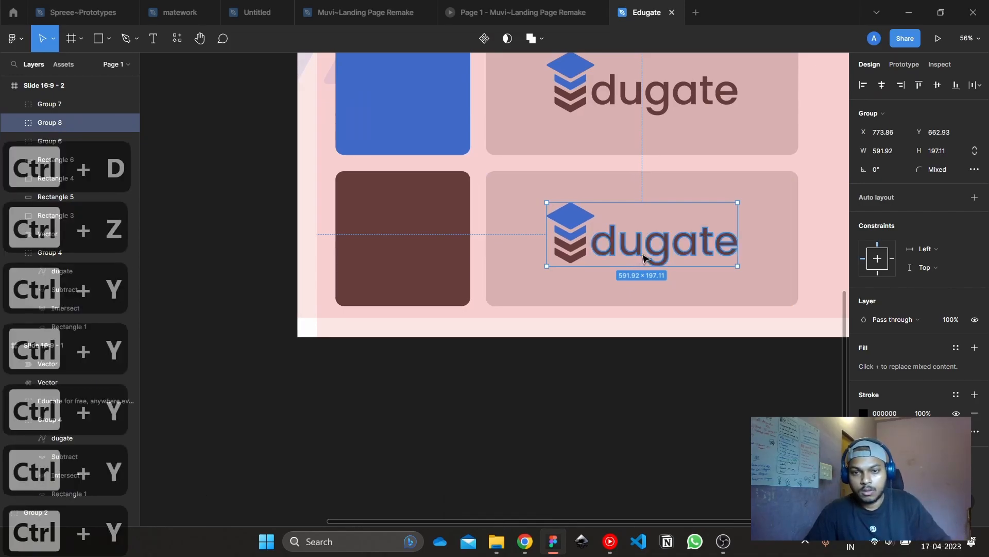
{"action": "key", "text": "Delete"}
{"action": "left_click_drag", "start_coordinate": [572, 227], "coordinate": [404, 221]}
Duplicate the dark square's icon and place the copy in the middle of the blue square
{"action": "scroll", "coordinate": [453, 221], "scroll_direction": "up", "scroll_amount": 3}
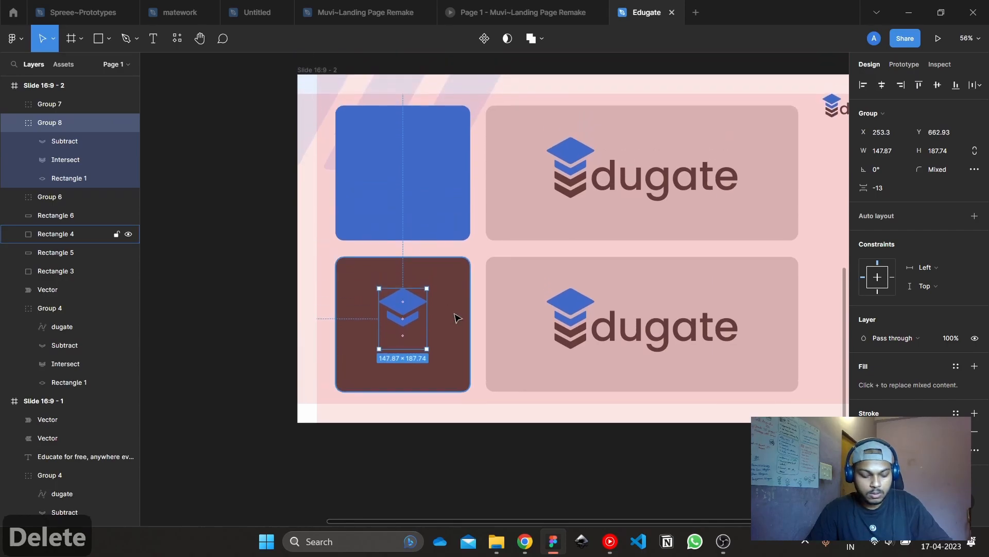
{"action": "key", "text": "ctrl+d"}
{"action": "left_click_drag", "start_coordinate": [404, 308], "coordinate": [417, 168]}
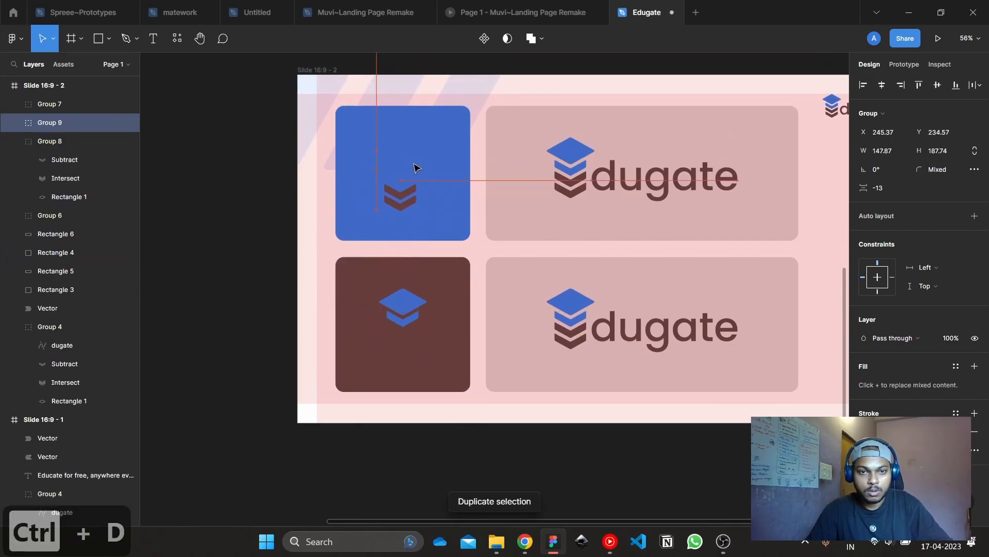
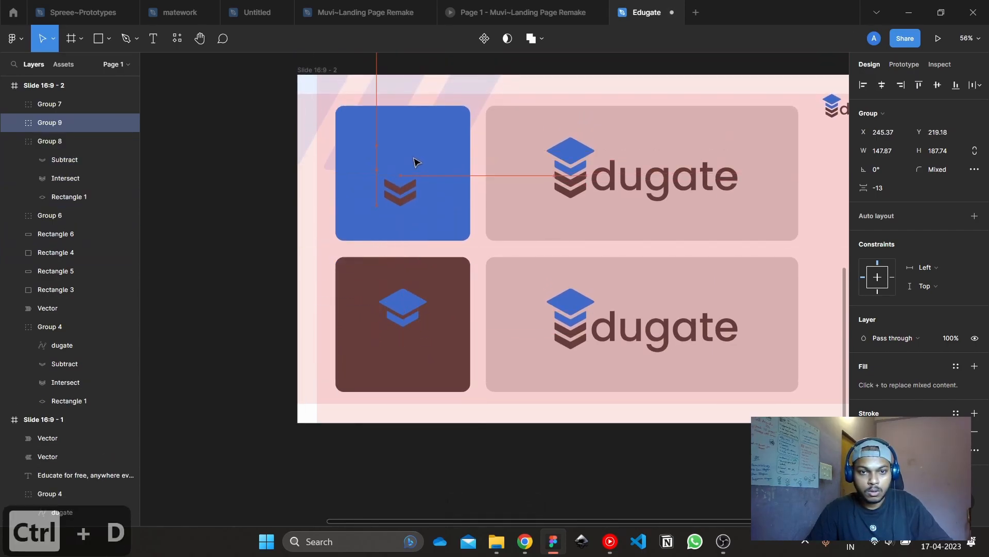
{"action": "left_click_drag", "start_coordinate": [413, 160], "coordinate": [413, 161]}
Fill the two dark lower chevrons of the dark square's icon with white FFFFFF
{"action": "scroll", "coordinate": [405, 309], "scroll_direction": "up", "scroll_amount": 5}
{"action": "left_click", "coordinate": [468, 333]}
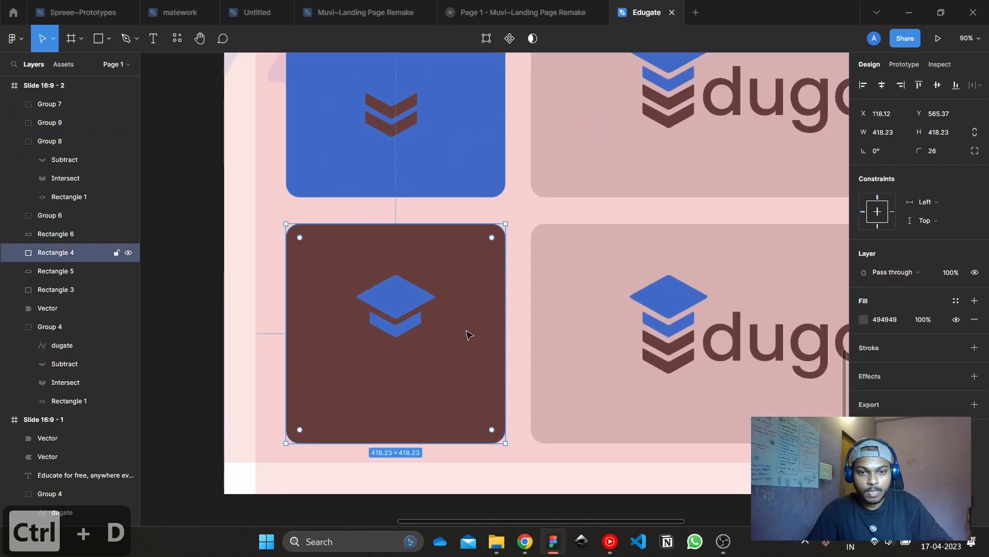
{"action": "left_click", "coordinate": [409, 351], "text": "ctrl"}
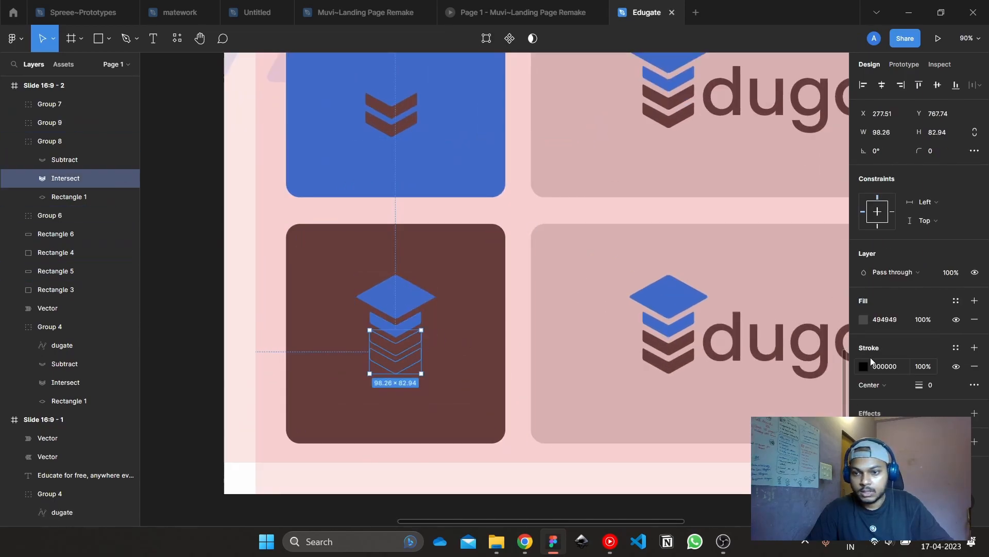
{"action": "left_click", "coordinate": [864, 320]}
{"action": "left_click_drag", "start_coordinate": [793, 282], "coordinate": [710, 235]}
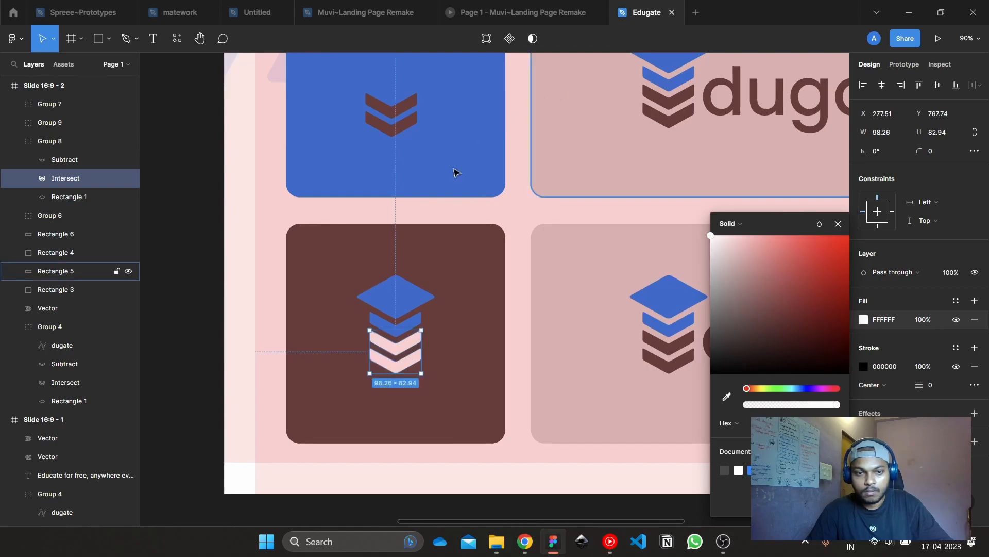
{"action": "scroll", "coordinate": [470, 362], "scroll_direction": "down", "scroll_amount": 5}
{"action": "left_click", "coordinate": [470, 362]}
Recolour the cap and all chevrons of the blue square's icon to white FFFFFF, including their stroke colour
{"action": "scroll", "coordinate": [431, 123], "scroll_direction": "up", "scroll_amount": 4}
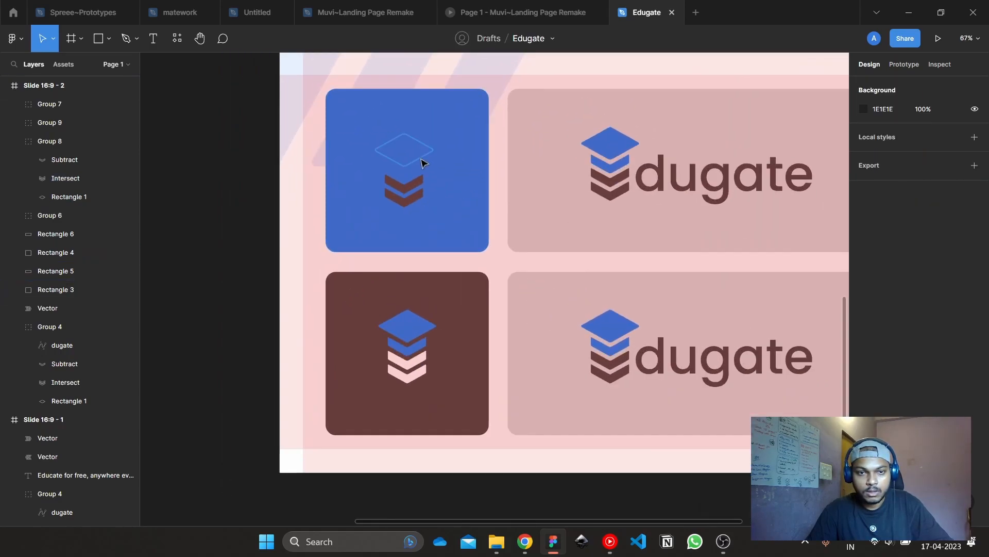
{"action": "scroll", "coordinate": [417, 149], "scroll_direction": "up", "scroll_amount": 2}
{"action": "left_click", "coordinate": [418, 149], "text": "ctrl"}
{"action": "left_click", "coordinate": [412, 187], "text": "ctrl+shift"}
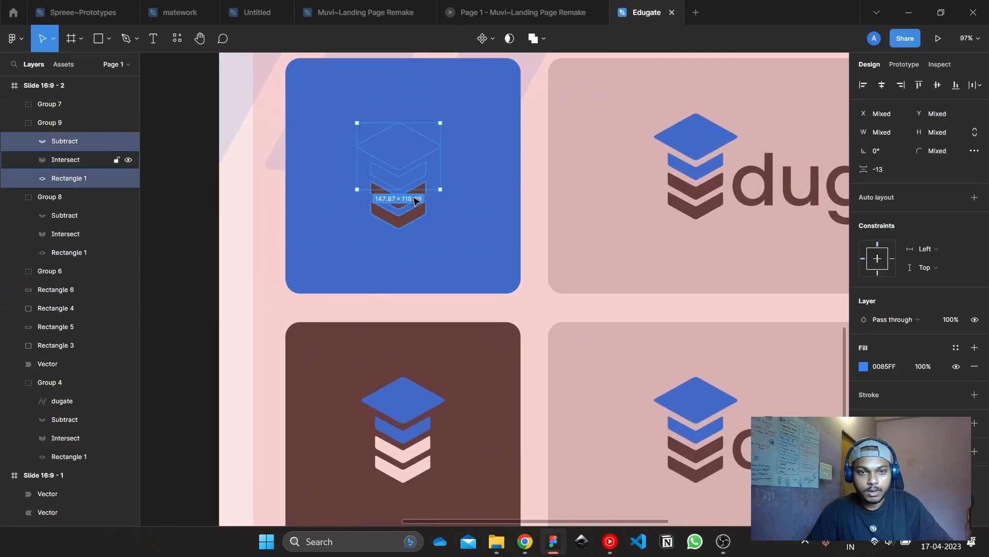
{"action": "left_click", "coordinate": [416, 201], "text": "ctrl+shift"}
{"action": "left_click", "coordinate": [864, 479]}
{"action": "left_click_drag", "start_coordinate": [802, 296], "coordinate": [554, 95]}
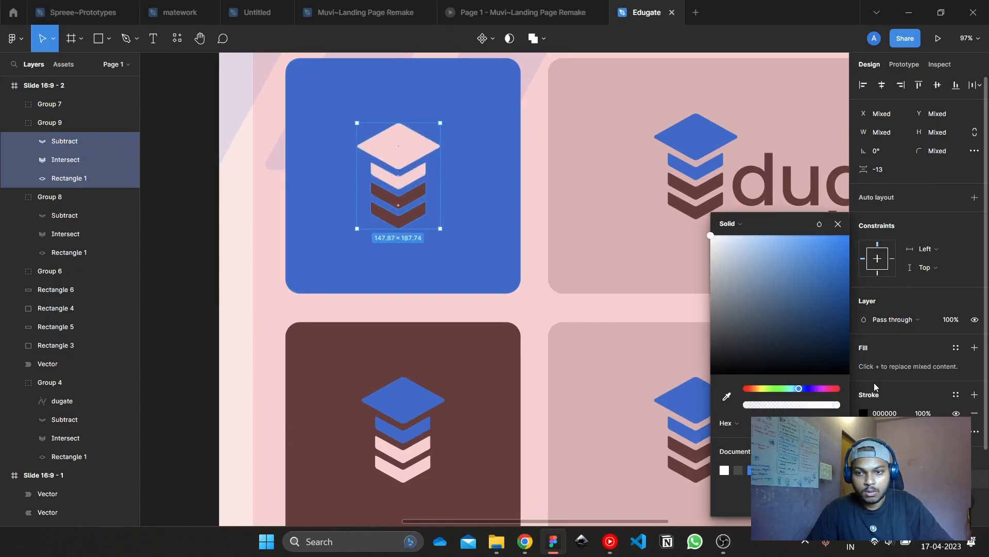
{"action": "left_click", "coordinate": [864, 497]}
{"action": "left_click_drag", "start_coordinate": [773, 309], "coordinate": [619, 94]}
{"action": "left_click_drag", "start_coordinate": [773, 309], "coordinate": [662, 181]}
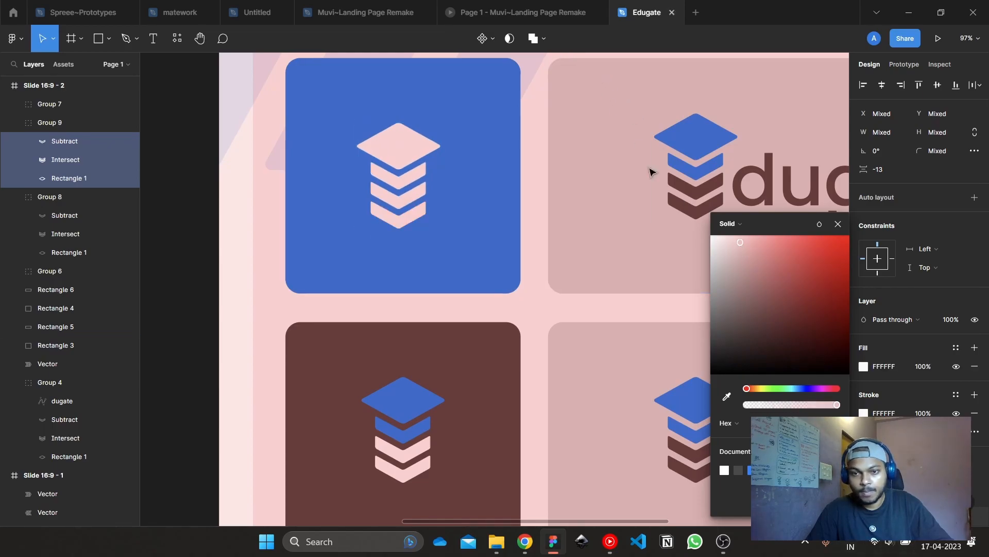
{"action": "scroll", "coordinate": [325, 191], "scroll_direction": "down", "scroll_amount": 5}
{"action": "left_click", "coordinate": [471, 354]}
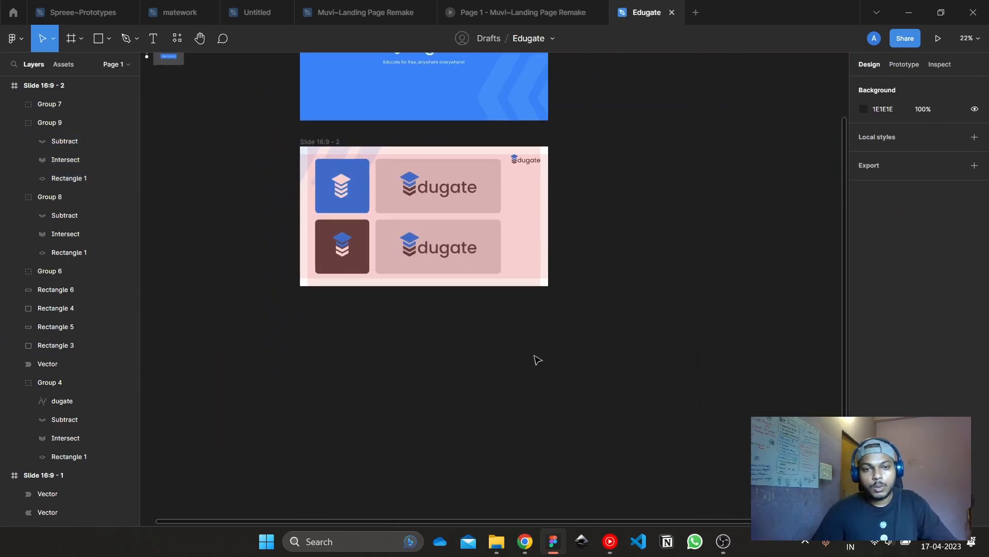
Delete the small corner logo from the second slide and group each wide grey tile with its own logo
{"action": "left_click", "coordinate": [525, 165]}
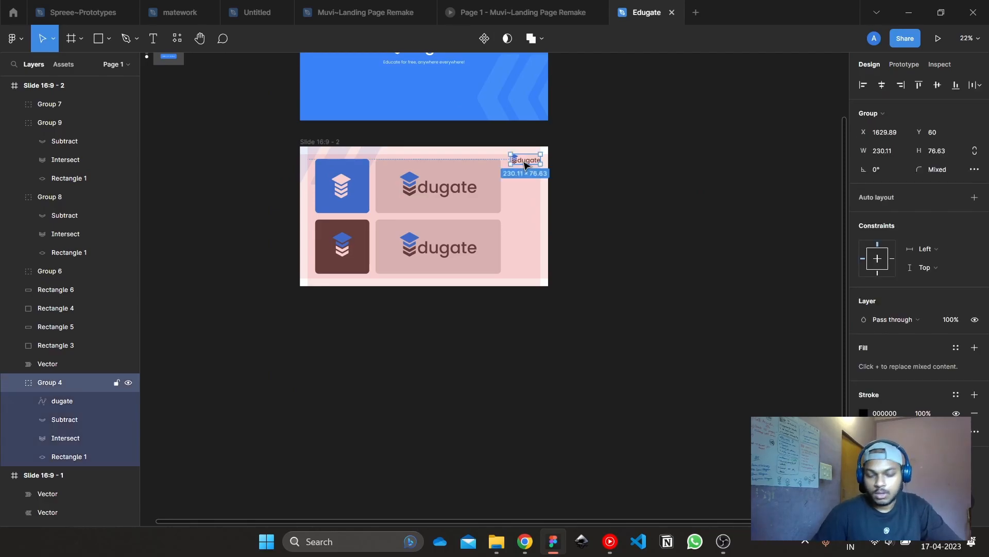
{"action": "key", "text": "Delete"}
{"action": "scroll", "coordinate": [484, 191], "scroll_direction": "up", "scroll_amount": 2}
{"action": "left_click", "coordinate": [483, 203]}
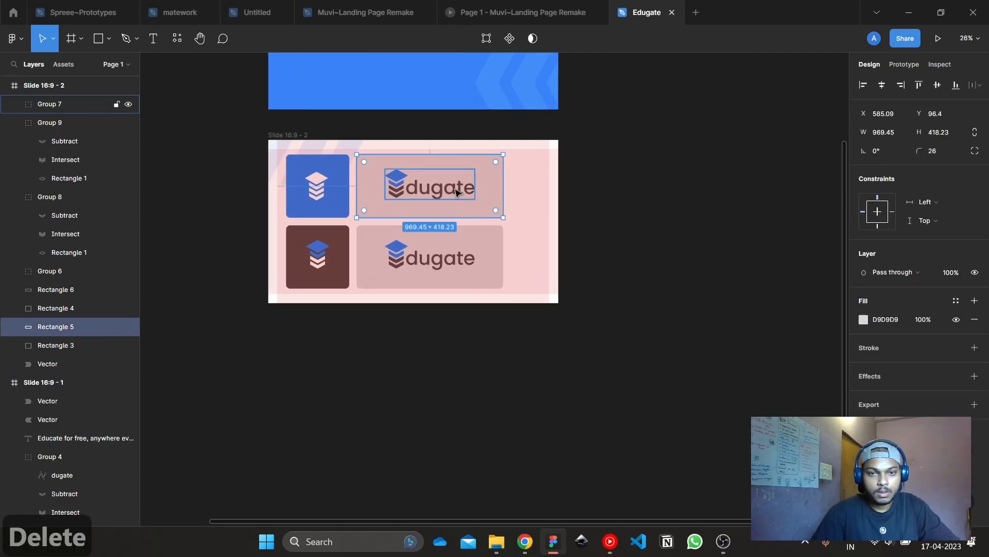
{"action": "left_click", "coordinate": [458, 188], "text": "shift"}
{"action": "key", "text": "ctrl+g"}
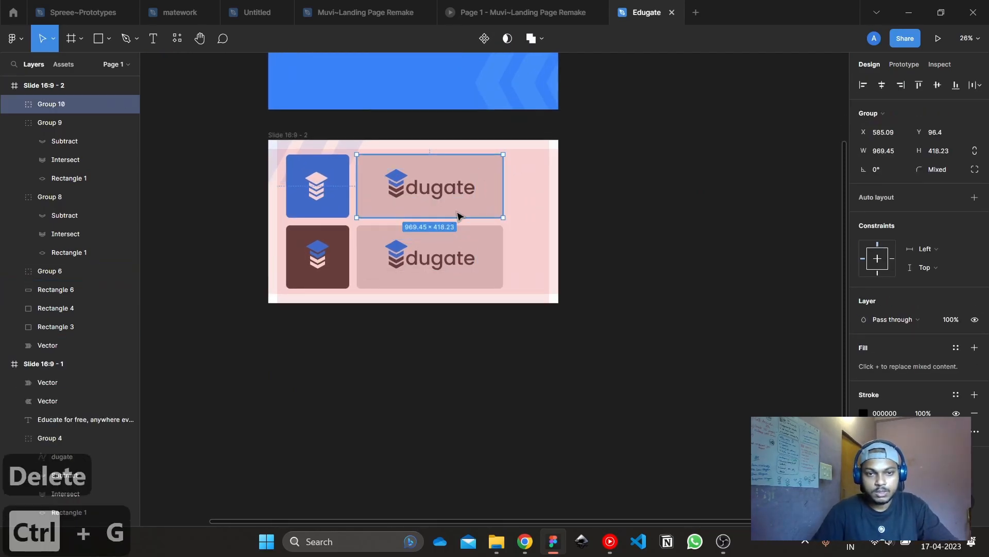
{"action": "left_click", "coordinate": [459, 266]}
{"action": "left_click", "coordinate": [497, 258], "text": "shift"}
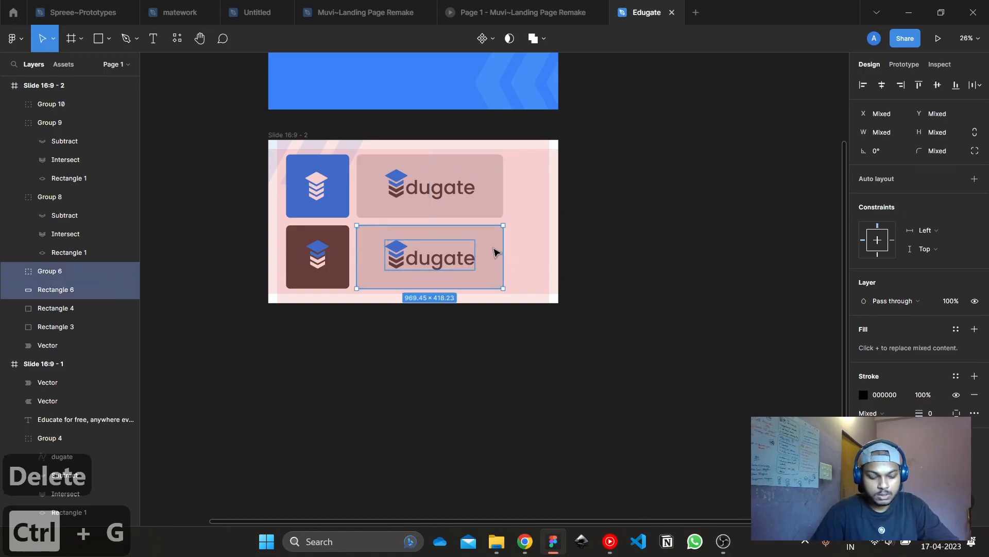
{"action": "key", "text": "ctrl+g"}
Group the dark square with its icon and the blue square with its icon
{"action": "left_click", "coordinate": [343, 253]}
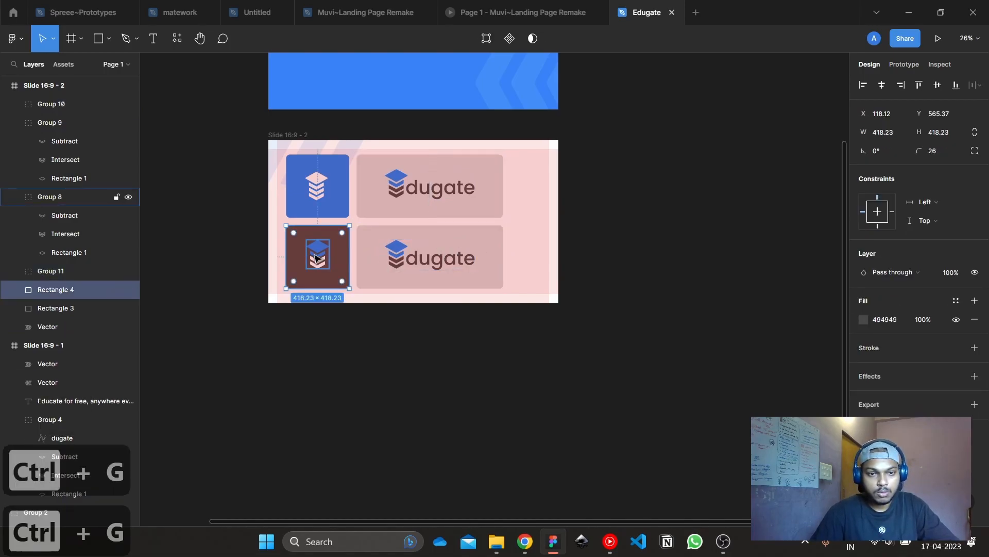
{"action": "left_click", "coordinate": [317, 258], "text": "shift"}
{"action": "key", "text": "ctrl+g"}
{"action": "left_click", "coordinate": [316, 185]}
{"action": "left_click", "coordinate": [345, 195], "text": "shift"}
{"action": "key", "text": "ctrl+g"}
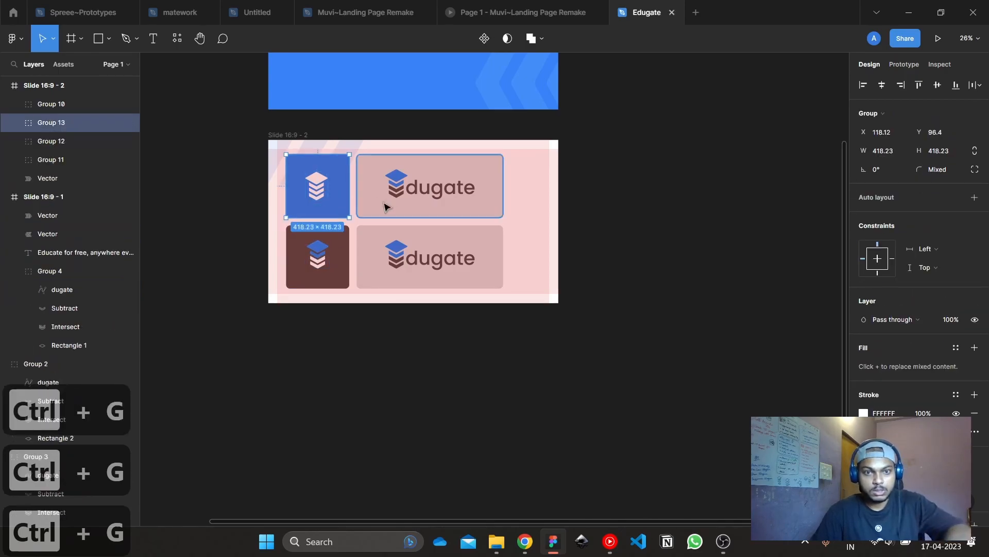
Combine all four tile groups on the second slide into a single group
{"action": "left_click", "coordinate": [397, 244]}
{"action": "left_click", "coordinate": [444, 209], "text": "shift"}
{"action": "left_click", "coordinate": [332, 194], "text": "shift"}
{"action": "left_click", "coordinate": [348, 242], "text": "shift"}
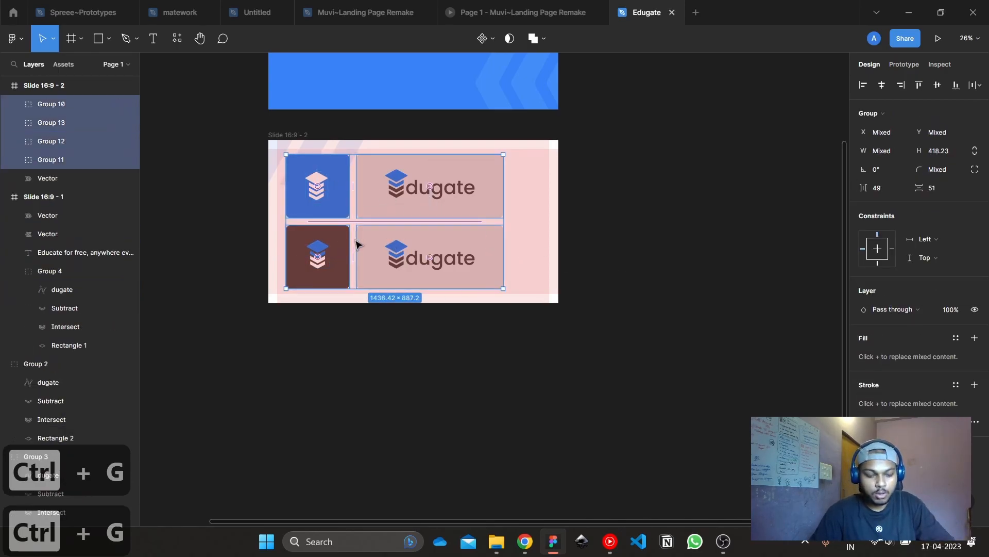
{"action": "key", "text": "ctrl+g"}
Fill the upper wide grey tile with the blue 0084FF sampled from the neighbouring blue square
{"action": "scroll", "coordinate": [457, 178], "scroll_direction": "up", "scroll_amount": 3}
{"action": "left_click", "coordinate": [449, 197], "text": "ctrl"}
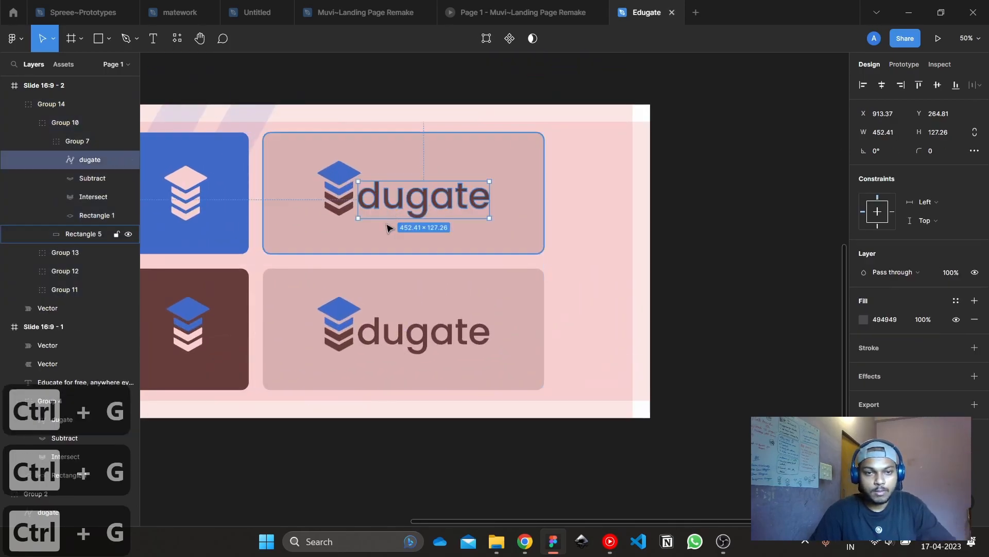
{"action": "left_click", "coordinate": [450, 238]}
{"action": "left_click", "coordinate": [864, 319]}
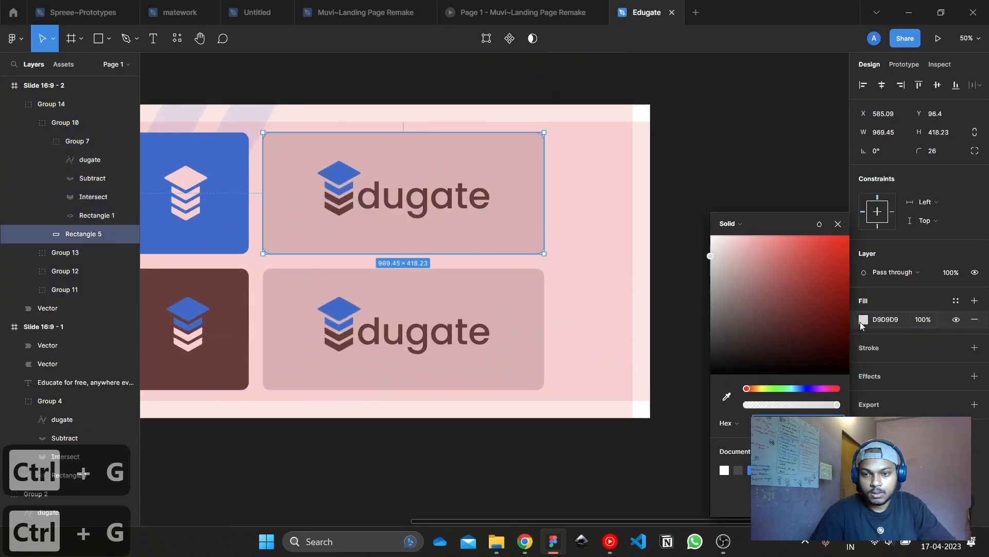
{"action": "left_click", "coordinate": [726, 396]}
{"action": "left_click", "coordinate": [256, 230]}
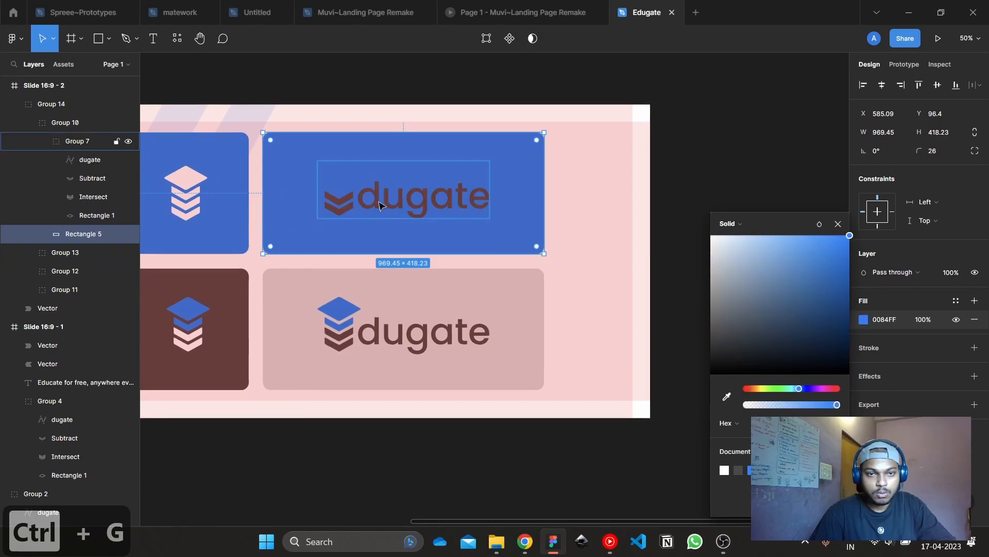
Recolour the cap, chevrons and "dugate" wordmark of the upper wide tile's logo to white FFFFFF
{"action": "left_click", "coordinate": [344, 179], "text": "ctrl"}
{"action": "left_click", "coordinate": [340, 195], "text": "ctrl+shift"}
{"action": "left_click", "coordinate": [339, 209], "text": "ctrl+shift"}
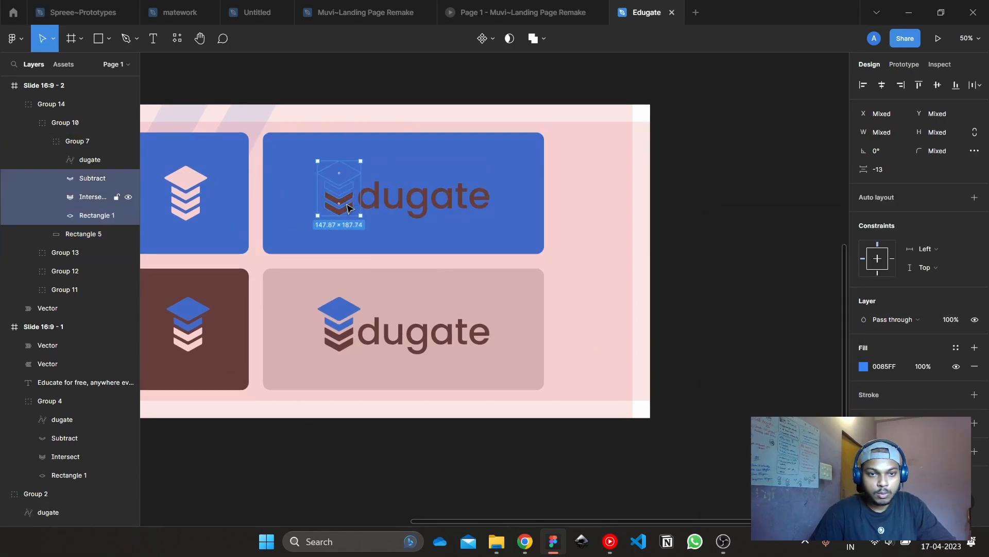
{"action": "left_click", "coordinate": [412, 199], "text": "ctrl+shift"}
{"action": "left_click", "coordinate": [864, 432]}
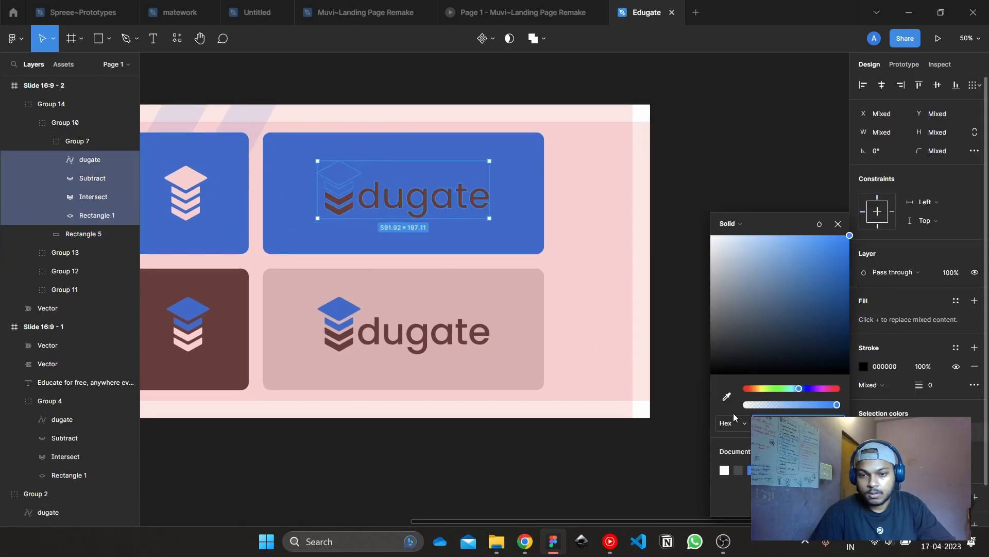
{"action": "left_click", "coordinate": [727, 396]}
{"action": "left_click", "coordinate": [195, 183]}
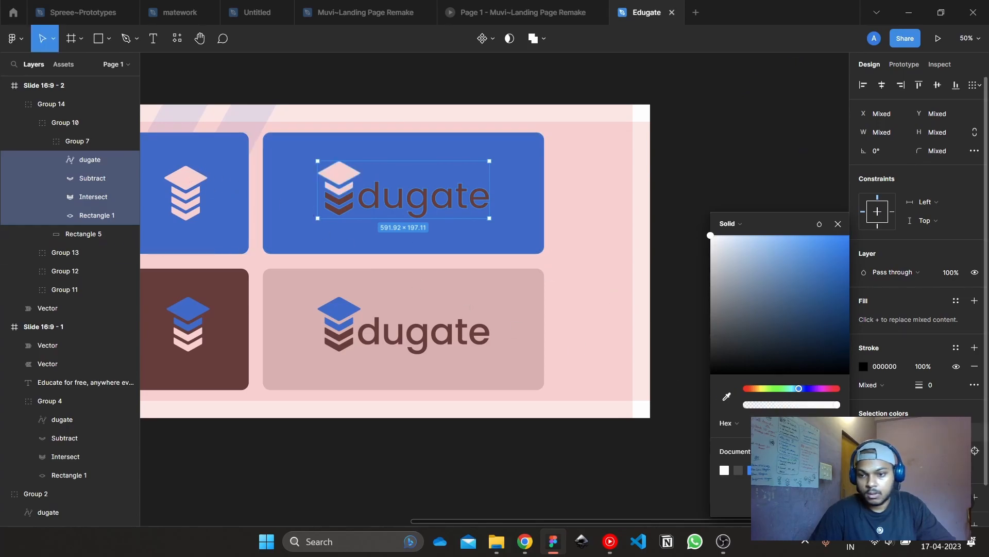
{"action": "left_click", "coordinate": [863, 451]}
{"action": "left_click_drag", "start_coordinate": [736, 330], "coordinate": [632, 131]}
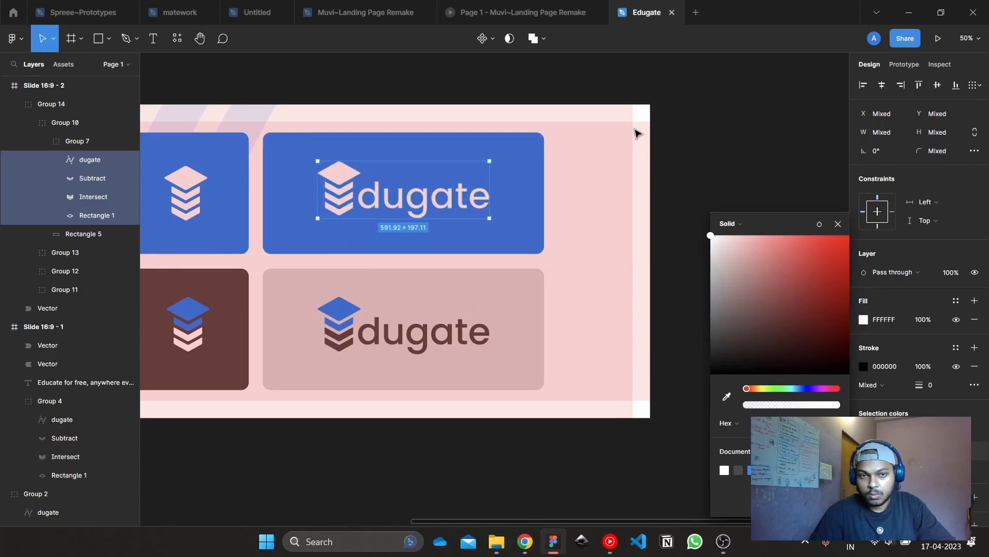
{"action": "left_click", "coordinate": [583, 245]}
Remove the stroke from the lower wide tile's wordmark and dark chevrons, and fill them with white FFFFFF
{"action": "left_click_drag", "start_coordinate": [456, 307], "coordinate": [562, 289]}
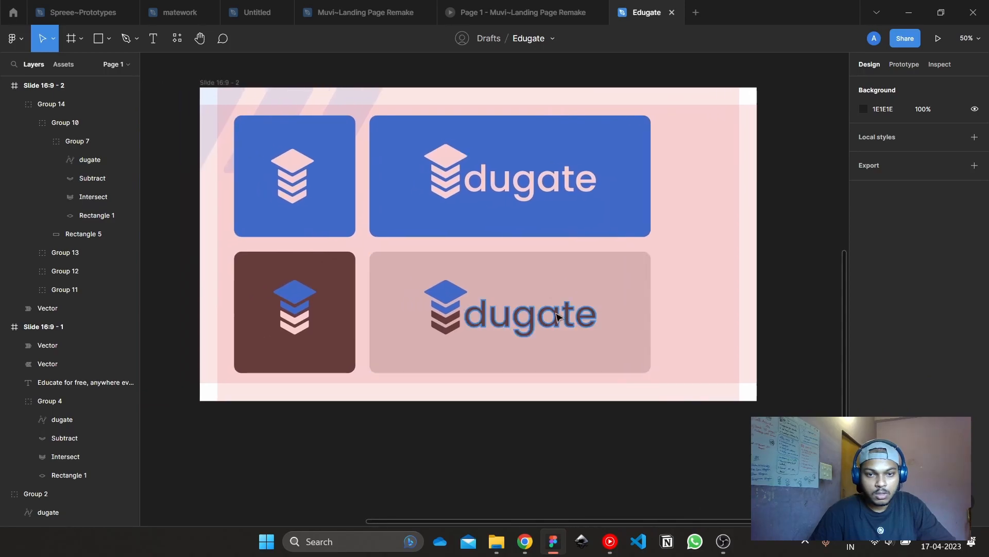
{"action": "left_click", "coordinate": [558, 314], "text": "ctrl"}
{"action": "left_click", "coordinate": [449, 322], "text": "ctrl+shift"}
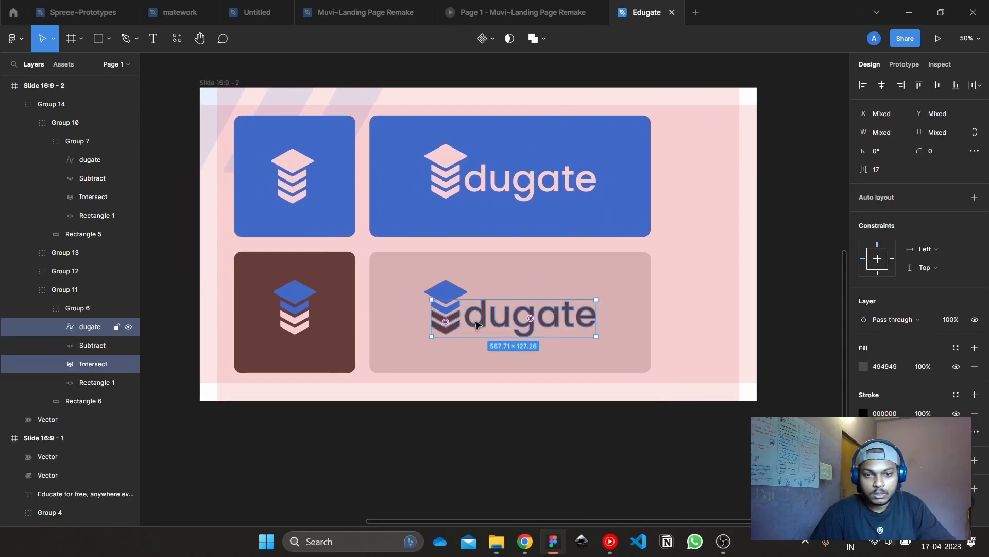
{"action": "left_click", "coordinate": [864, 413]}
{"action": "left_click_drag", "start_coordinate": [827, 352], "coordinate": [620, 94]}
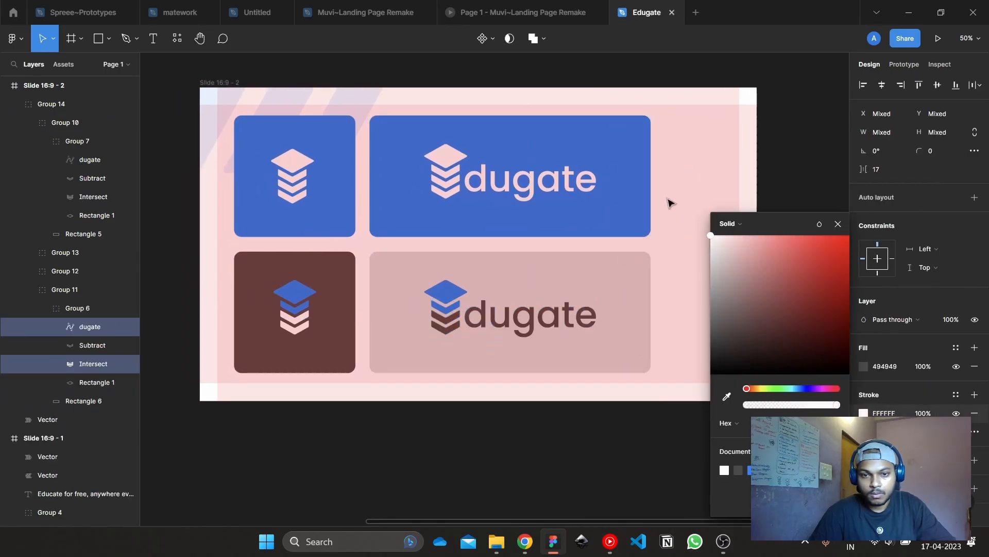
{"action": "left_click", "coordinate": [838, 224]}
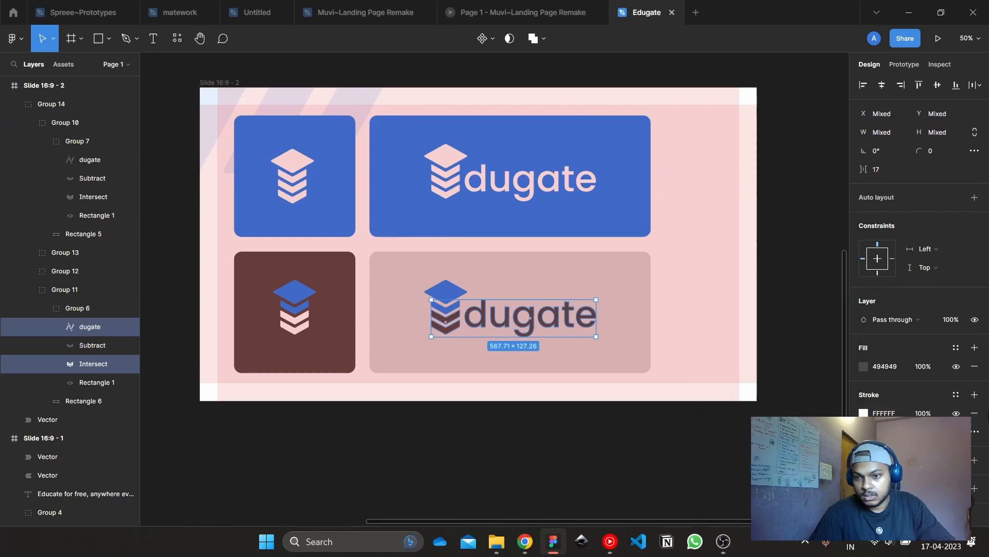
{"action": "left_click", "coordinate": [974, 413]}
{"action": "left_click", "coordinate": [862, 369]}
{"action": "left_click_drag", "start_coordinate": [815, 332], "coordinate": [658, 124]}
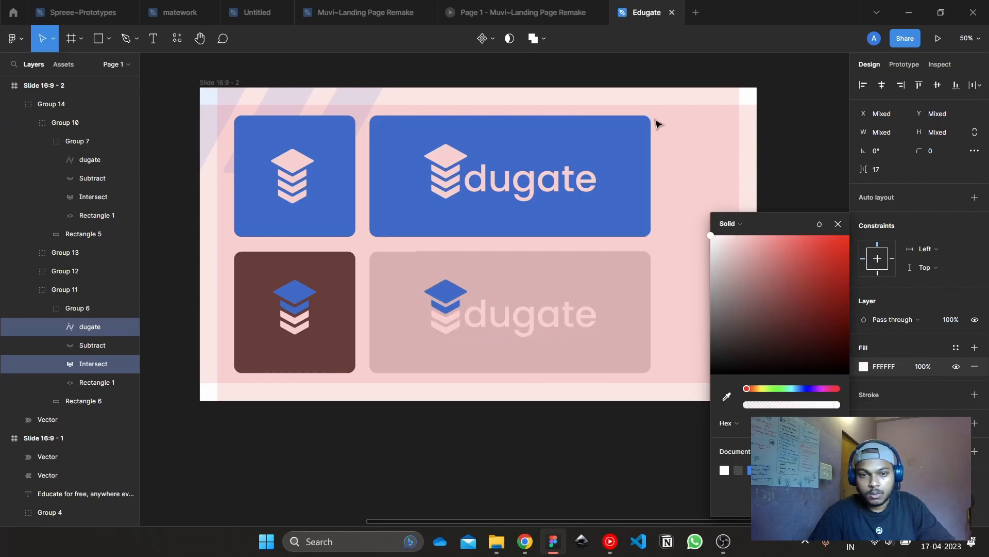
{"action": "left_click", "coordinate": [647, 399]}
Fill the lower wide grey tile with the dark grey 494949 sampled from the neighbouring dark square
{"action": "left_click", "coordinate": [629, 271]}
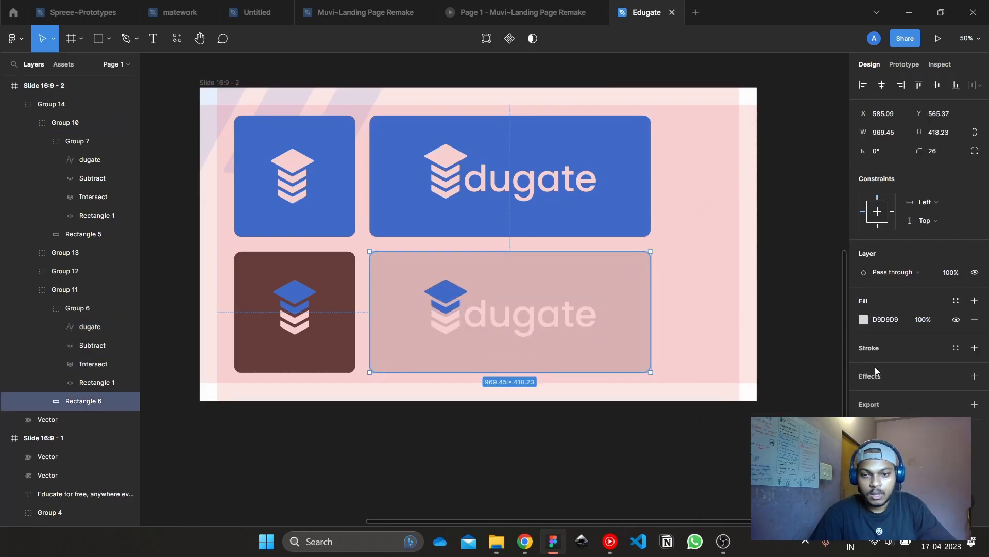
{"action": "left_click", "coordinate": [864, 319]}
{"action": "left_click", "coordinate": [726, 397]}
{"action": "left_click", "coordinate": [320, 279]}
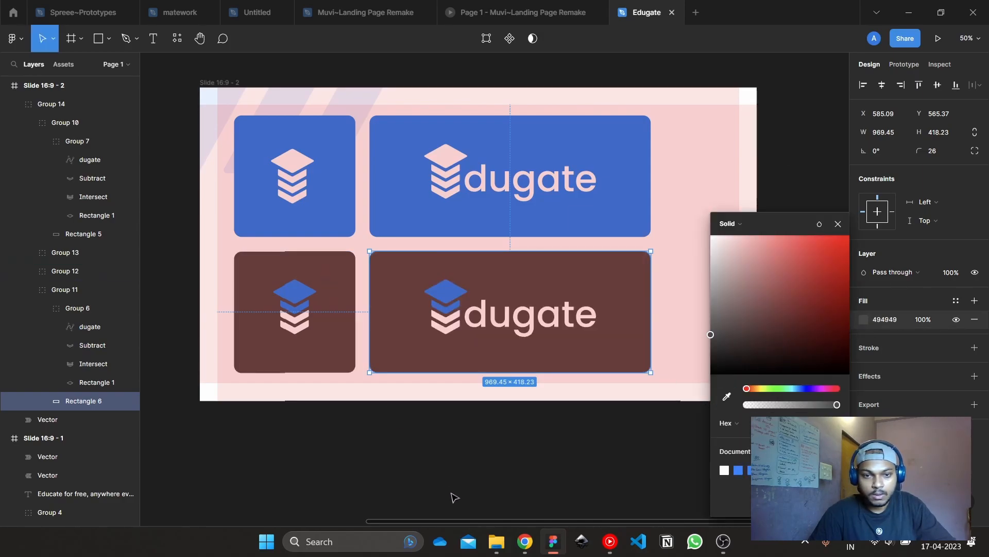
{"action": "left_click", "coordinate": [452, 494]}
Scale the four-tile group down proportionally to about 1298 × 802 and centre it horizontally and vertically on the slide
{"action": "scroll", "coordinate": [444, 353], "scroll_direction": "down", "scroll_amount": 3}
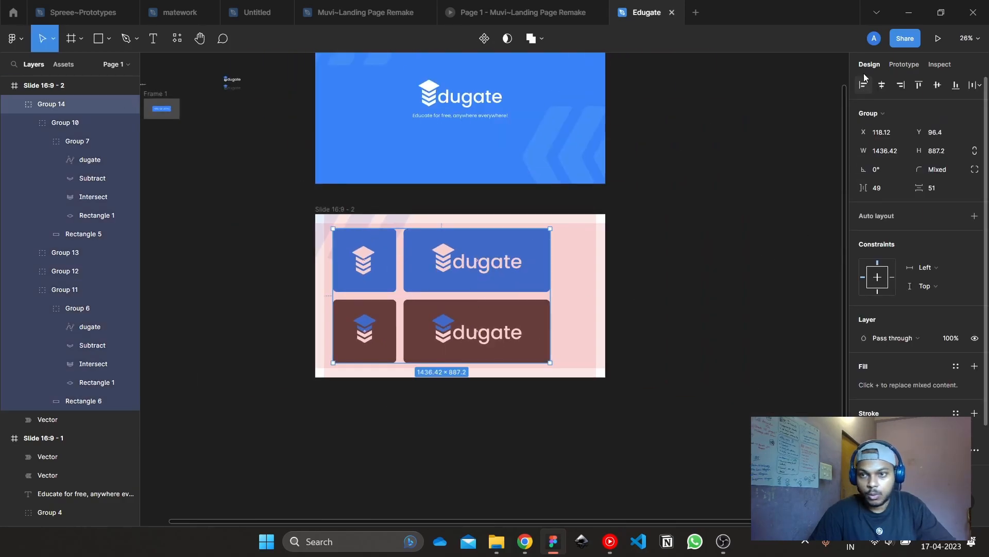
{"action": "left_click", "coordinate": [881, 86]}
{"action": "scroll", "coordinate": [618, 350], "scroll_direction": "up", "scroll_amount": 2}
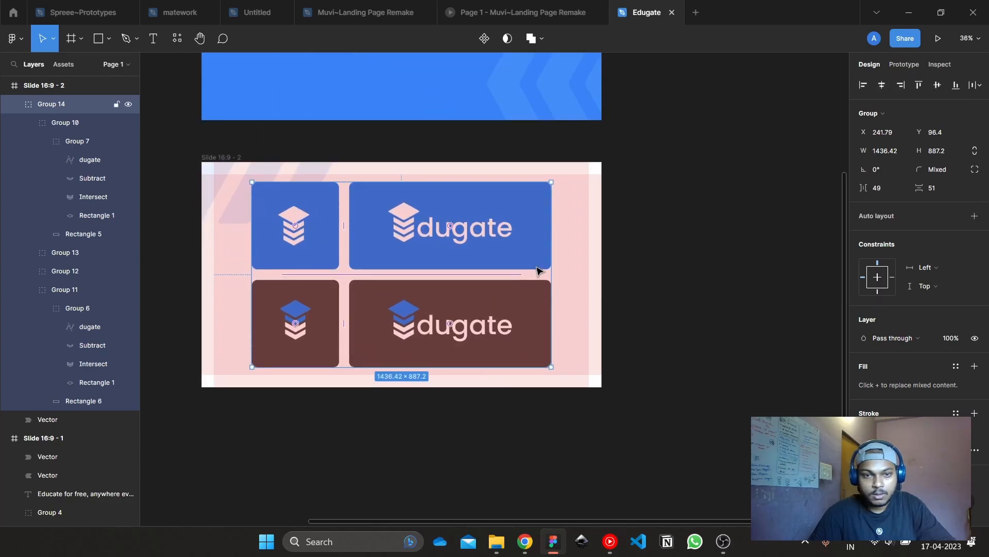
{"action": "left_click_drag", "start_coordinate": [417, 183], "coordinate": [419, 199]}
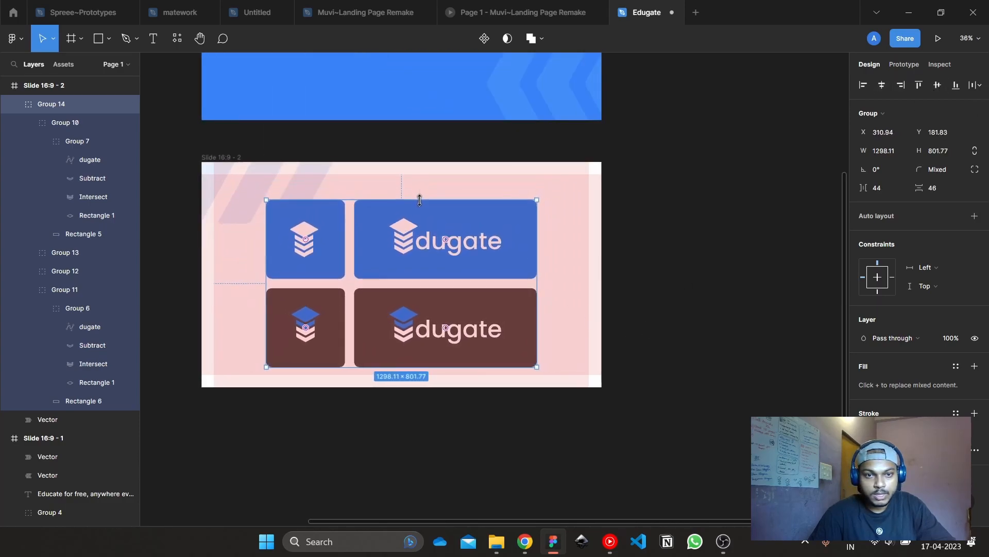
{"action": "left_click", "coordinate": [941, 88]}
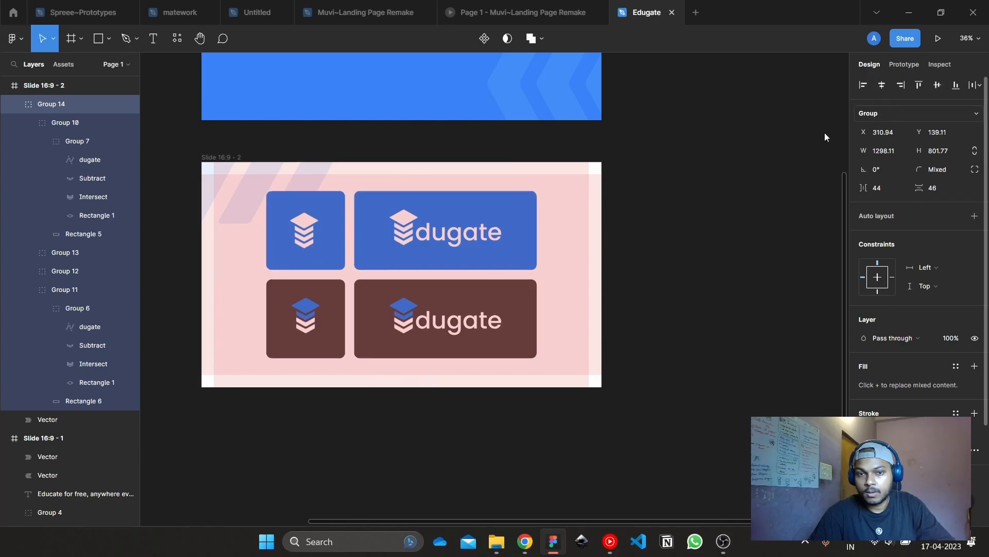
{"action": "left_click", "coordinate": [670, 290]}
Hide the row and column layout grids of the second slide's frame
{"action": "scroll", "coordinate": [366, 184], "scroll_direction": "left", "scroll_amount": 2}
{"action": "left_click", "coordinate": [288, 161]}
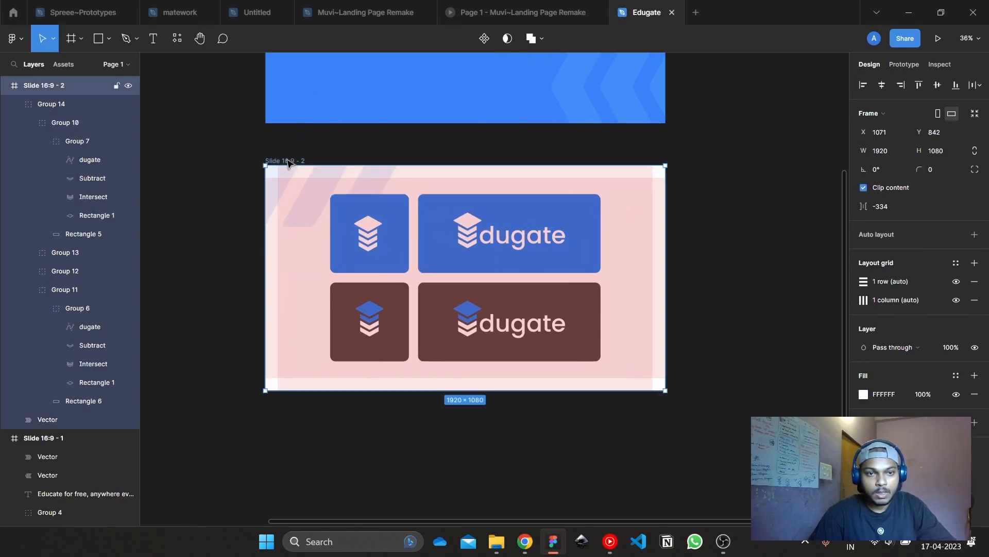
{"action": "left_click", "coordinate": [957, 281]}
{"action": "left_click", "coordinate": [957, 300]}
{"action": "left_click", "coordinate": [735, 279]}
{"action": "left_click_drag", "start_coordinate": [715, 316], "coordinate": [746, 351]}
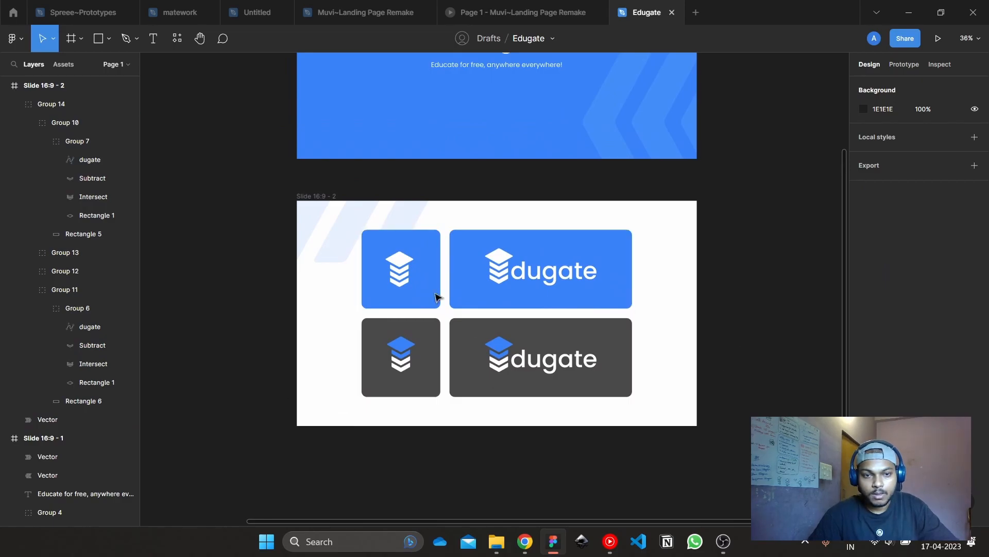
{"action": "scroll", "coordinate": [413, 384], "scroll_direction": "up", "scroll_amount": 3}
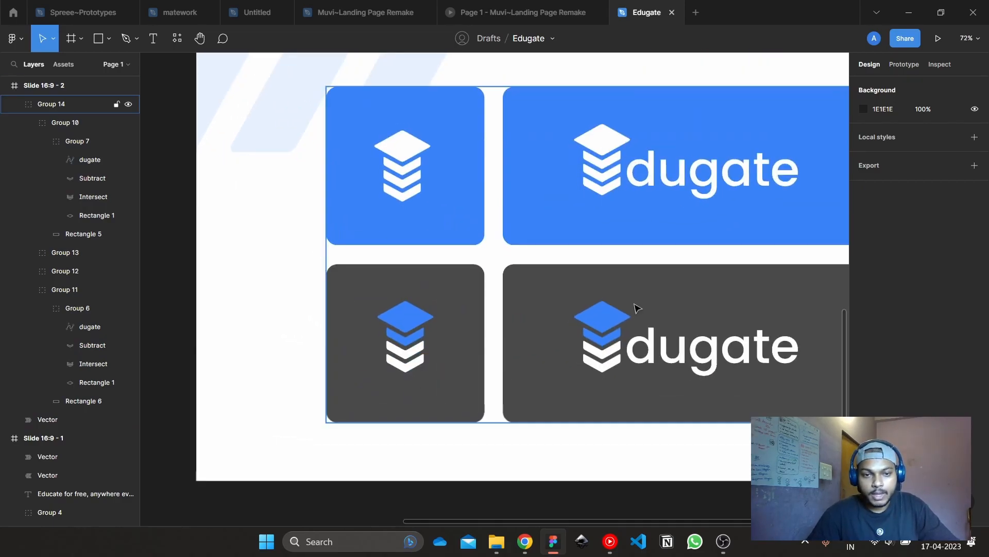
{"action": "scroll", "coordinate": [639, 319], "scroll_direction": "right", "scroll_amount": 3}
{"action": "left_click", "coordinate": [725, 542]}
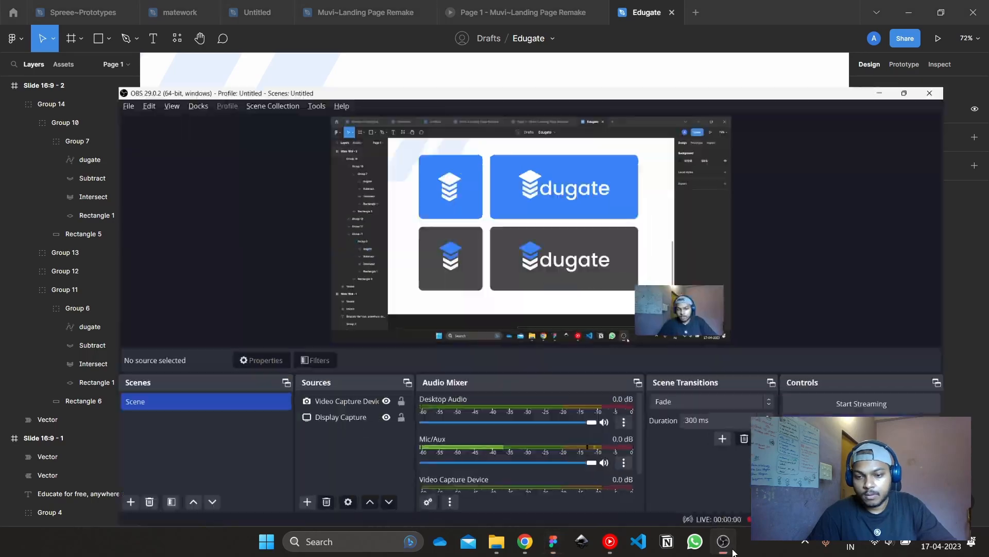
{"action": "left_click", "coordinate": [909, 7]}
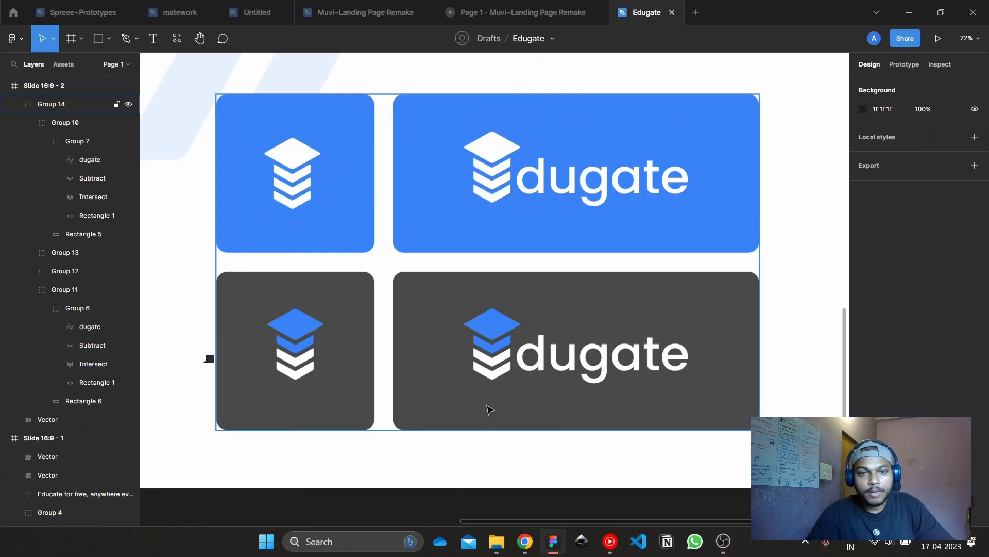
{"action": "scroll", "coordinate": [652, 373], "scroll_direction": "down", "scroll_amount": 5}
{"action": "scroll", "coordinate": [732, 323], "scroll_direction": "right", "scroll_amount": 3}
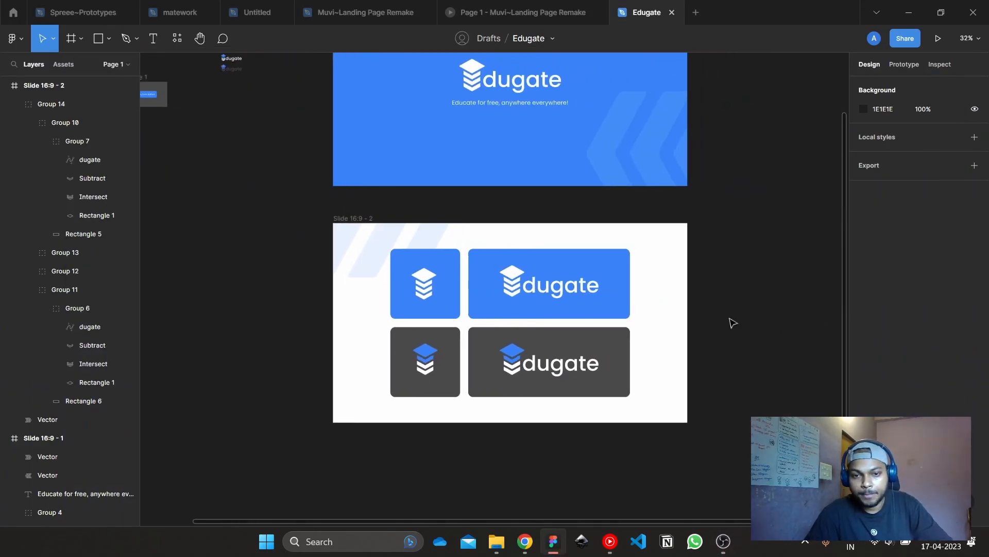
{"action": "scroll", "coordinate": [726, 391], "scroll_direction": "down", "scroll_amount": 3}
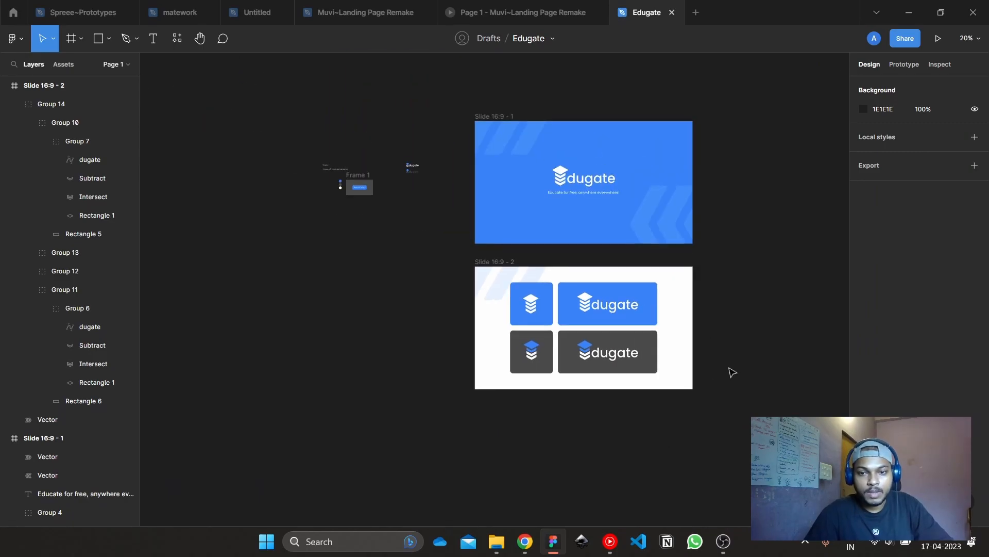
{"action": "scroll", "coordinate": [729, 371], "scroll_direction": "right", "scroll_amount": 3}
Duplicate the second slide's frame and place the copy directly below the original
{"action": "left_click", "coordinate": [410, 246]}
{"action": "left_click", "coordinate": [410, 246]}
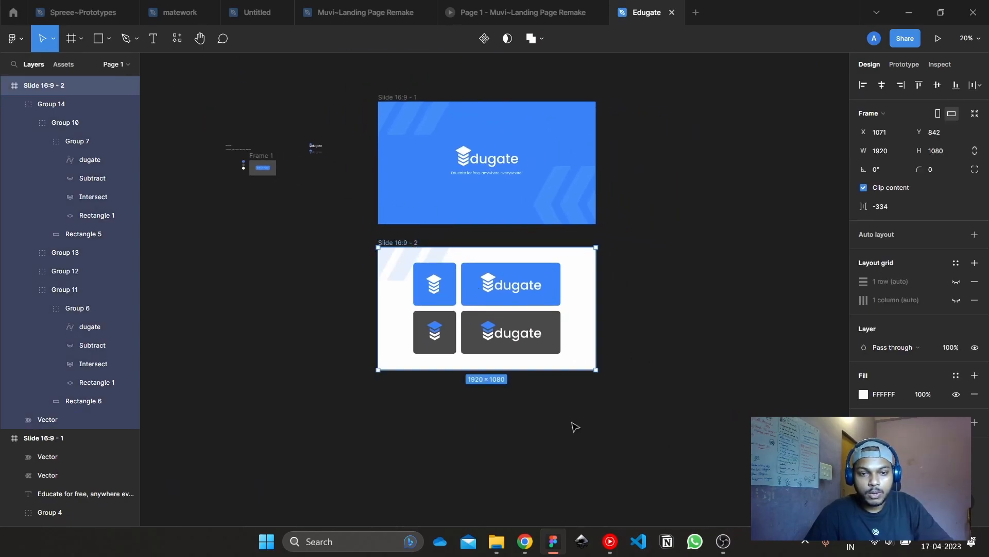
{"action": "scroll", "coordinate": [578, 452], "scroll_direction": "up", "scroll_amount": 1}
{"action": "key", "text": "ctrl+d"}
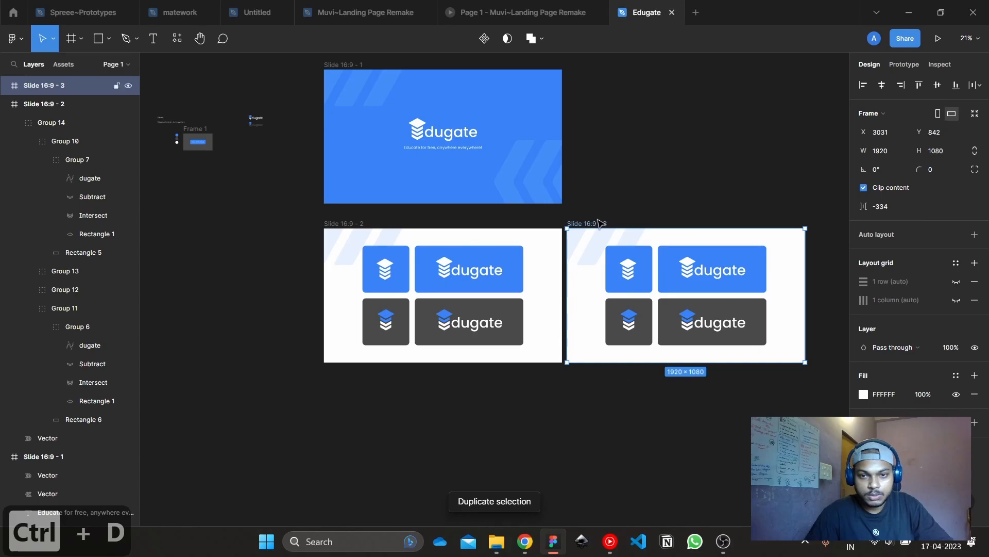
{"action": "left_click_drag", "start_coordinate": [590, 236], "coordinate": [347, 410]}
{"action": "left_click", "coordinate": [614, 453]}
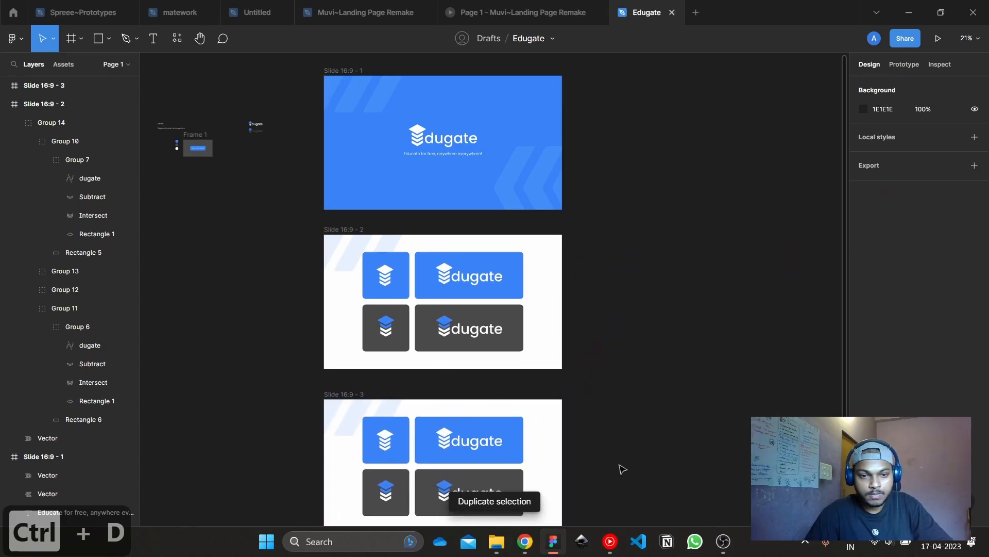
Ungroup the four-tile group on the third slide so each tile is a separate group
{"action": "scroll", "coordinate": [567, 279], "scroll_direction": "down", "scroll_amount": 5}
{"action": "left_click", "coordinate": [532, 278]}
{"action": "key", "text": "ctrl+shift+g"}
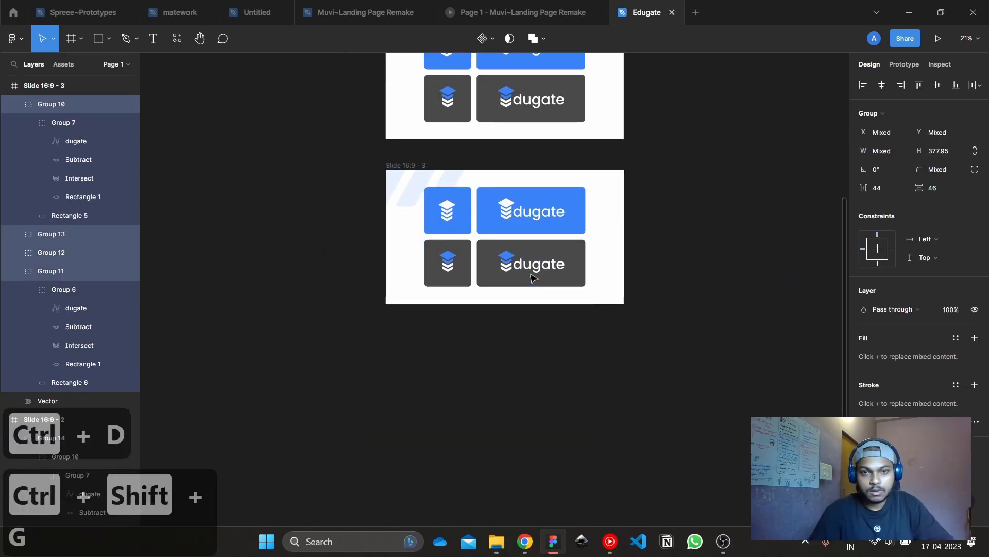
{"action": "scroll", "coordinate": [541, 258], "scroll_direction": "up", "scroll_amount": 3}
{"action": "left_click", "coordinate": [497, 261]}
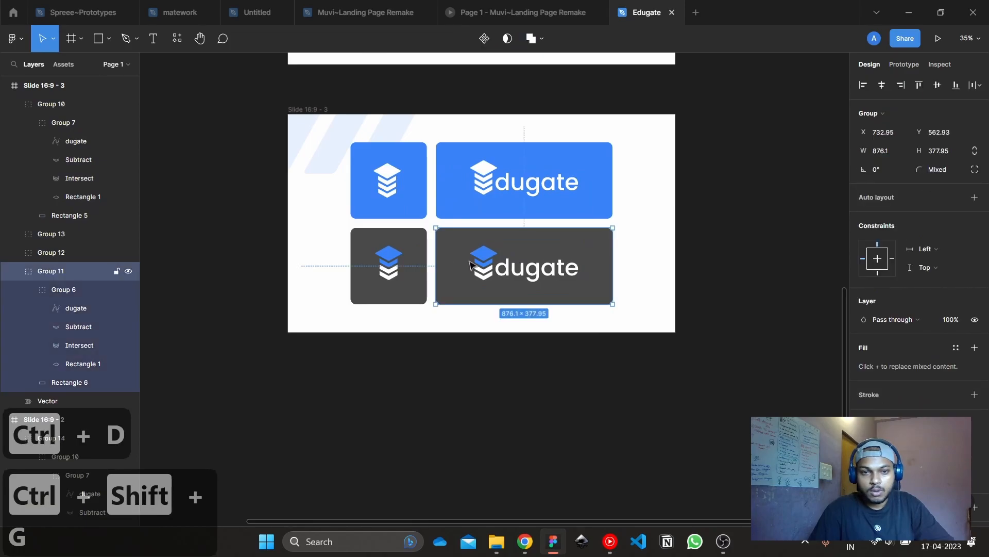
{"action": "left_click", "coordinate": [427, 263], "text": "shift"}
{"action": "key", "text": "Delete"}
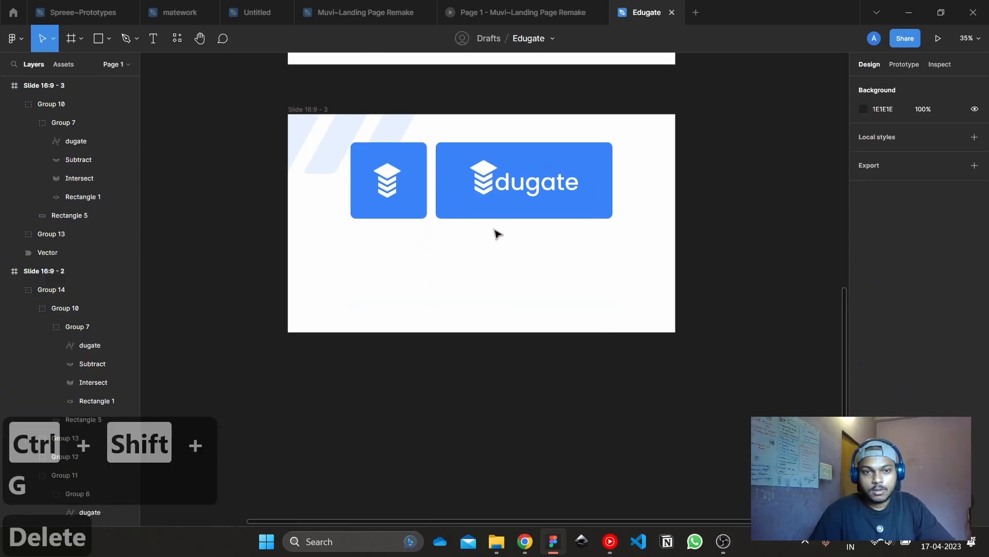
{"action": "left_click", "coordinate": [421, 164]}
{"action": "key", "text": "ctrl+z"}
{"action": "key", "text": "ctrl+z"}
Recolour the white dugate lettering and lower icon part in the wide dark tile to the tile's dark grey 494949
{"action": "left_click", "coordinate": [576, 325]}
{"action": "left_click", "coordinate": [554, 274], "text": "ctrl"}
{"action": "scroll", "coordinate": [483, 271], "scroll_direction": "up", "scroll_amount": 4}
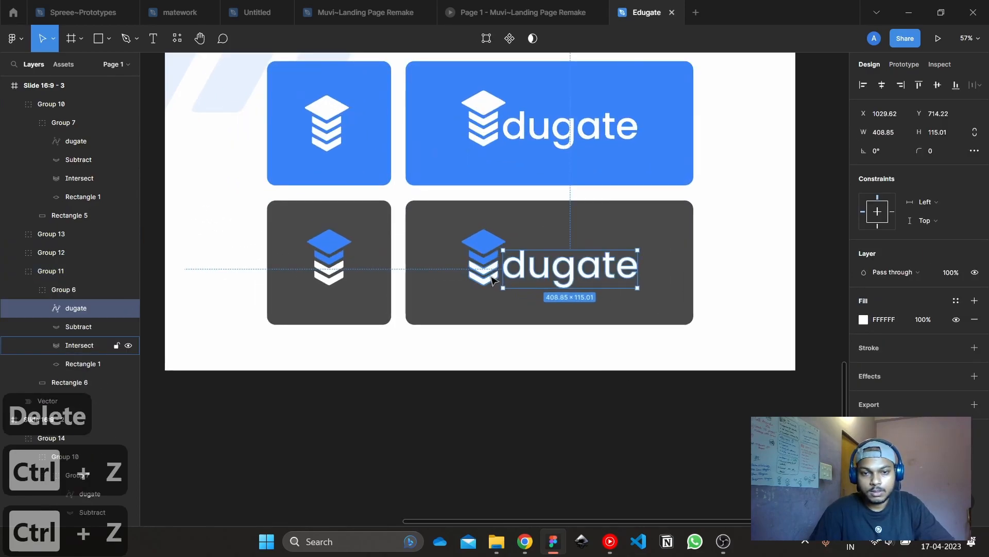
{"action": "left_click", "coordinate": [79, 344], "text": "ctrl"}
{"action": "left_click", "coordinate": [862, 368]}
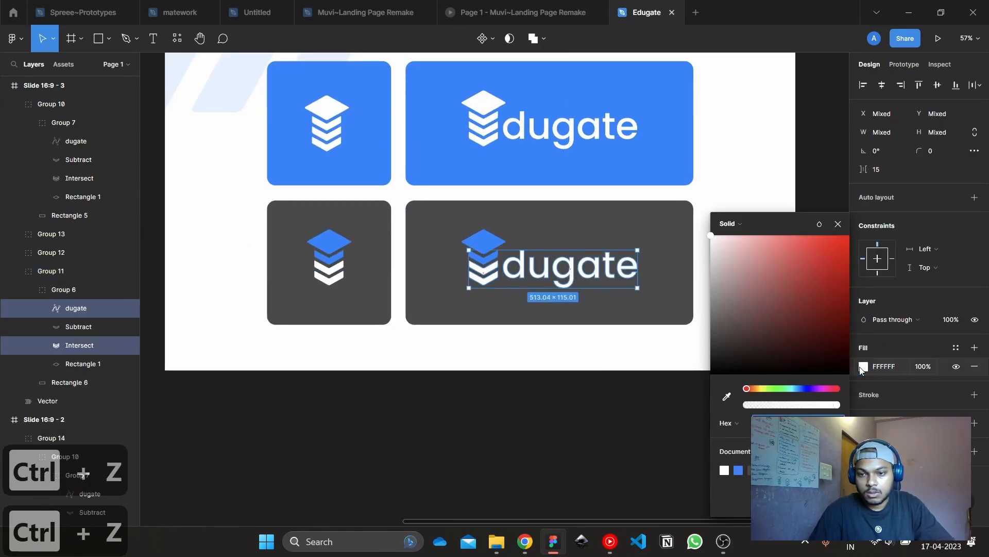
{"action": "left_click", "coordinate": [727, 398]}
{"action": "left_click", "coordinate": [614, 298]}
{"action": "left_click", "coordinate": [584, 340]}
Delete the dark rounded rectangle behind the recoloured logo
{"action": "left_click", "coordinate": [613, 265], "text": "ctrl"}
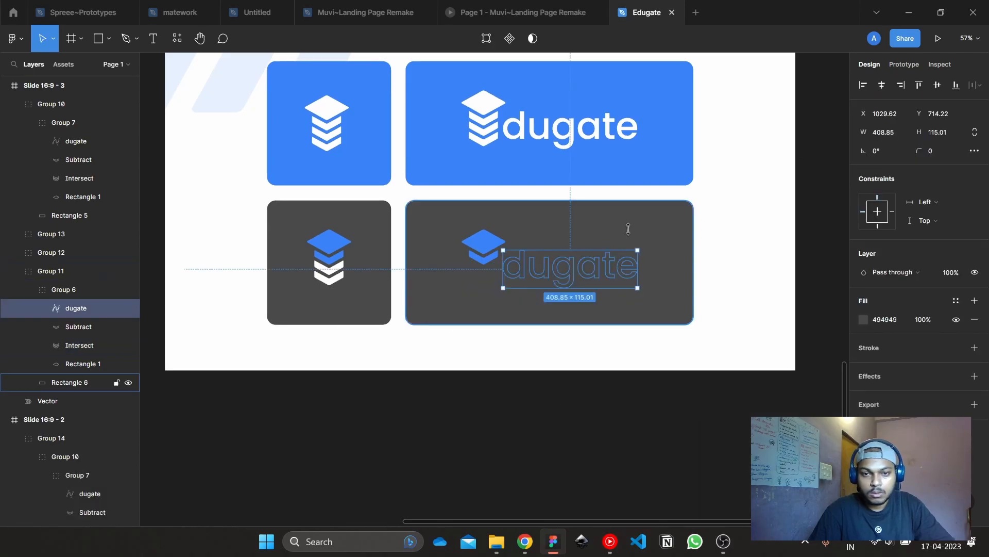
{"action": "left_click", "coordinate": [635, 205]}
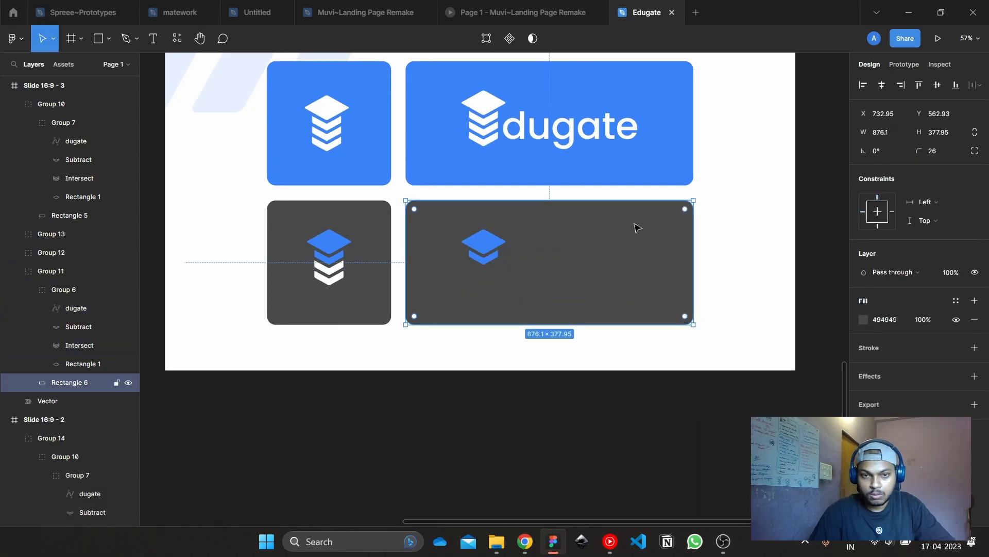
{"action": "key", "text": "Delete"}
Delete the two blue tiles and the small dark icon tile from the third slide
{"action": "left_click", "coordinate": [585, 143]}
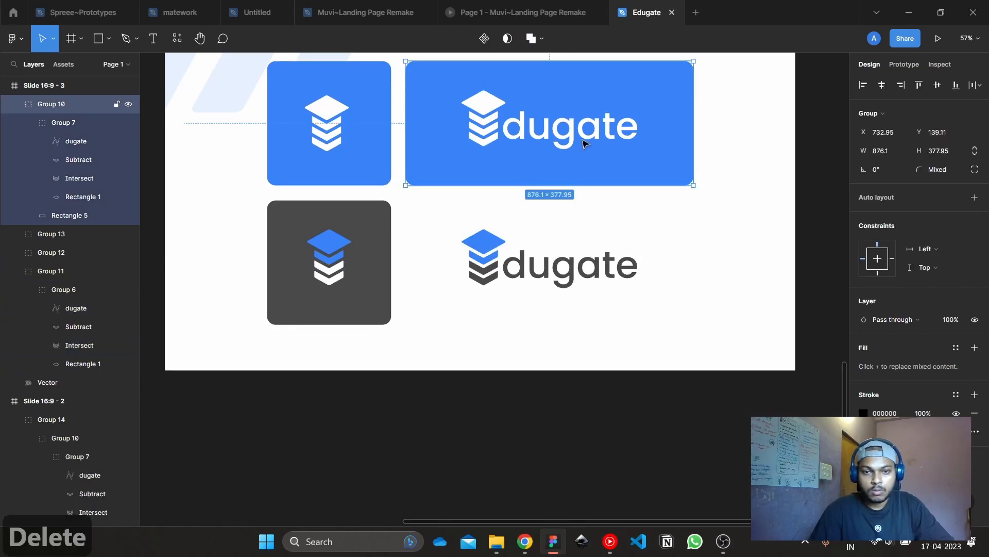
{"action": "left_click", "coordinate": [384, 122], "text": "shift"}
{"action": "left_click", "coordinate": [345, 270], "text": "shift"}
{"action": "key", "text": "Delete"}
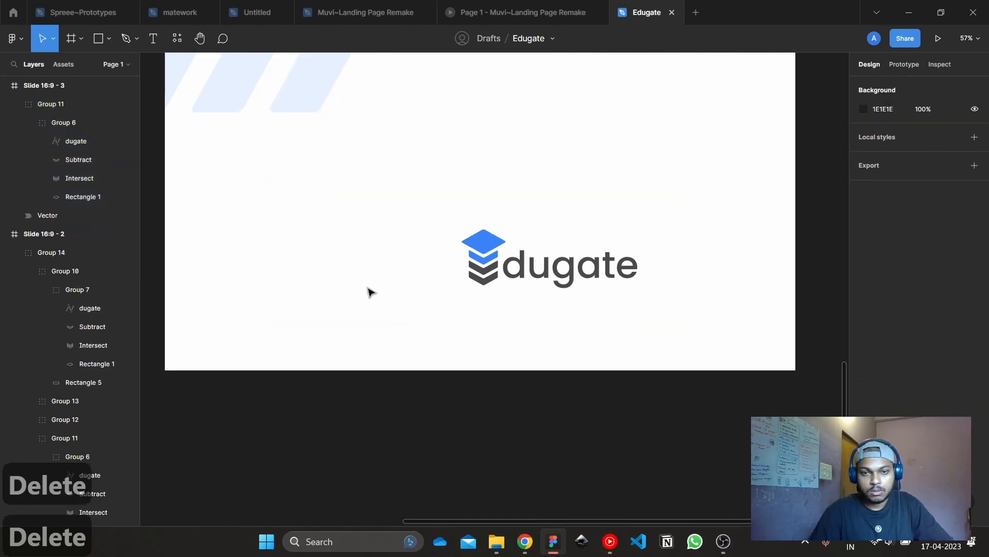
Scale the remaining dark logo on the third slide down proportionally to well under half its size
{"action": "scroll", "coordinate": [462, 355], "scroll_direction": "down", "scroll_amount": 3}
{"action": "left_click", "coordinate": [460, 336]}
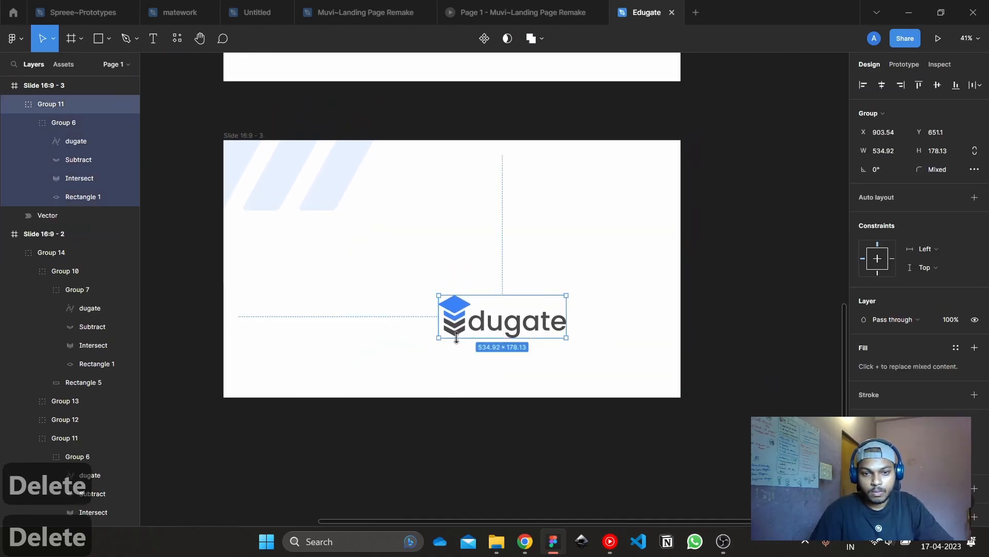
{"action": "left_click_drag", "start_coordinate": [441, 337], "coordinate": [517, 311]}
{"action": "left_click", "coordinate": [423, 242]}
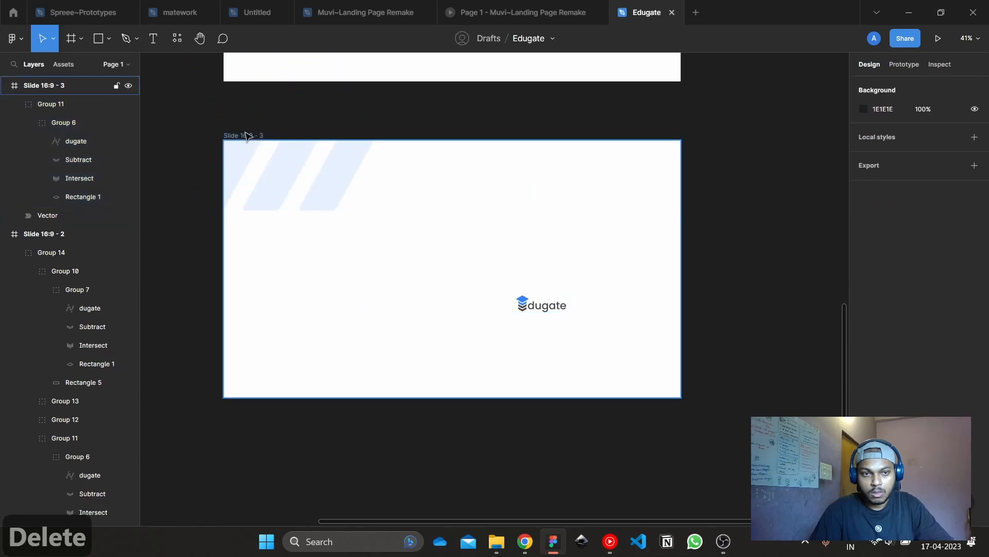
Show the layout grids of the third slide's frame
{"action": "left_click", "coordinate": [248, 135]}
{"action": "left_click", "coordinate": [956, 262]}
{"action": "left_click", "coordinate": [763, 216]}
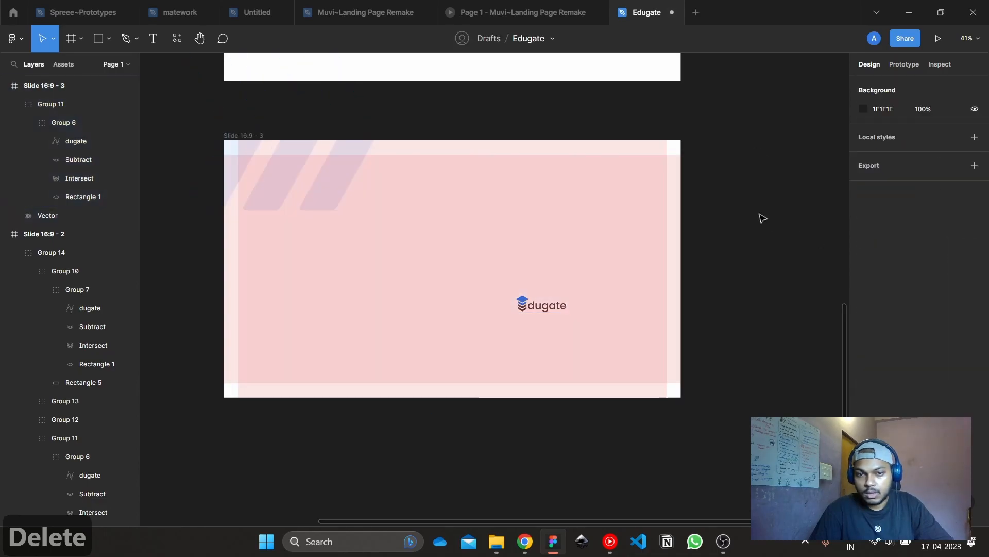
Move the small logo into the third slide's top-right corner, aligned with the layout grid margins
{"action": "scroll", "coordinate": [559, 264], "scroll_direction": "up", "scroll_amount": 2}
{"action": "left_click_drag", "start_coordinate": [527, 324], "coordinate": [664, 129]}
{"action": "scroll", "coordinate": [660, 150], "scroll_direction": "down", "scroll_amount": 4}
{"action": "left_click", "coordinate": [747, 196]}
Draw a circle of about 617 px at the slide's top-left grid margin, X 60, Y 60, and fill it blue 0084FF
{"action": "scroll", "coordinate": [587, 364], "scroll_direction": "up", "scroll_amount": 2}
{"action": "scroll", "coordinate": [586, 364], "scroll_direction": "right", "scroll_amount": 1}
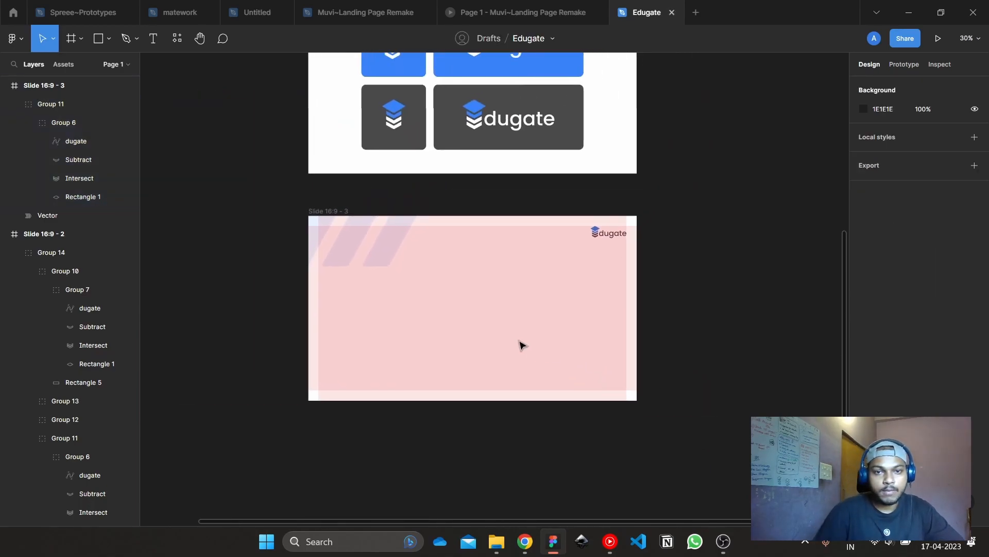
{"action": "key", "text": "r"}
{"action": "key", "text": "o"}
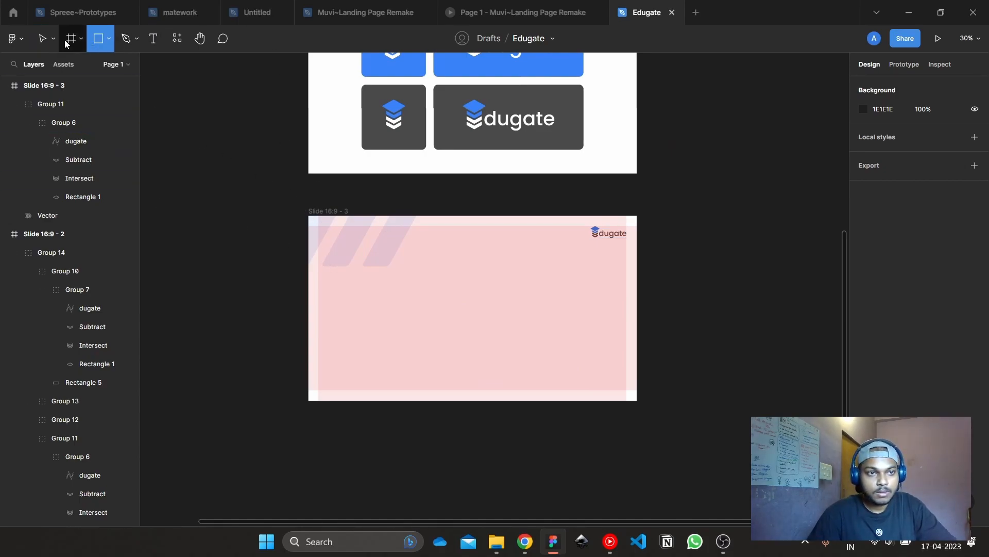
{"action": "mouse_move", "coordinate": [346, 238]}
{"action": "left_mouse_down"}
{"action": "mouse_move", "coordinate": [420, 294]}
{"action": "mouse_move", "coordinate": [362, 278]}
{"action": "left_mouse_up"}
{"action": "scroll", "coordinate": [400, 292], "scroll_direction": "up", "scroll_amount": 3}
{"action": "left_click_drag", "start_coordinate": [401, 310], "coordinate": [446, 354]}
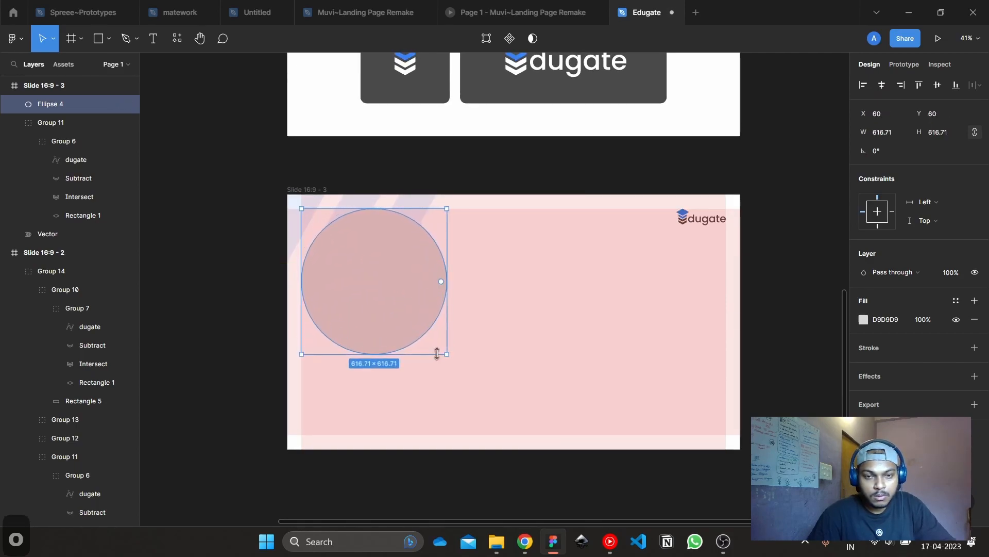
{"action": "left_click", "coordinate": [864, 320]}
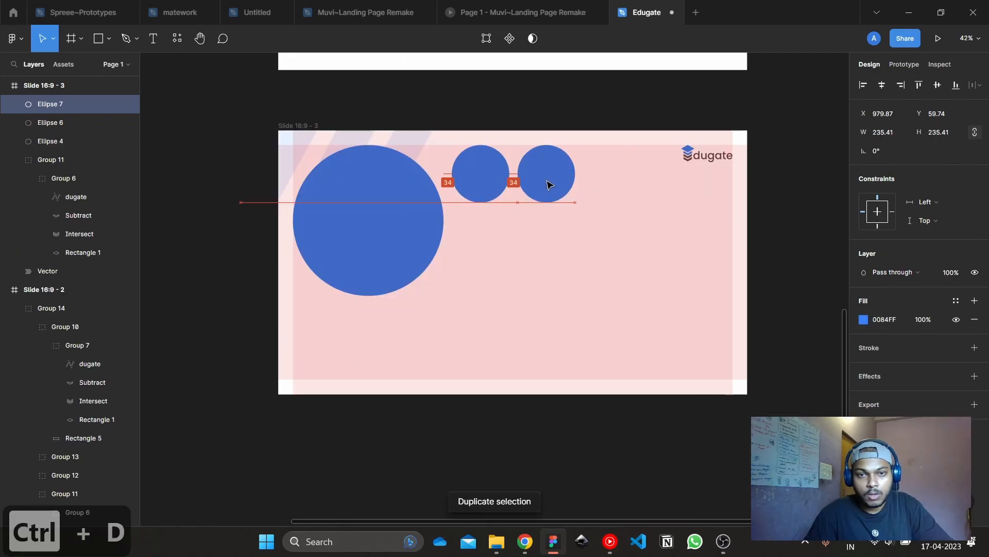
Continue the row of 235 px blue circles beside the large one by adding two more copies at 34 px spacing
{"action": "left_click_drag", "start_coordinate": [548, 183], "coordinate": [548, 180]}
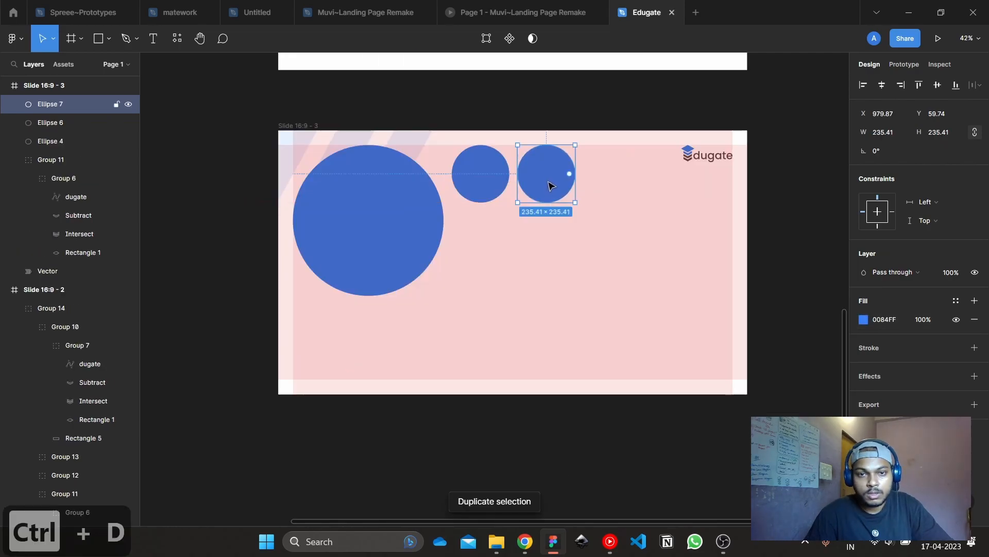
{"action": "key", "text": "ctrl+d"}
{"action": "left_click_drag", "start_coordinate": [620, 187], "coordinate": [486, 247]}
{"action": "key", "text": "ctrl+z"}
{"action": "key", "text": "ctrl+d"}
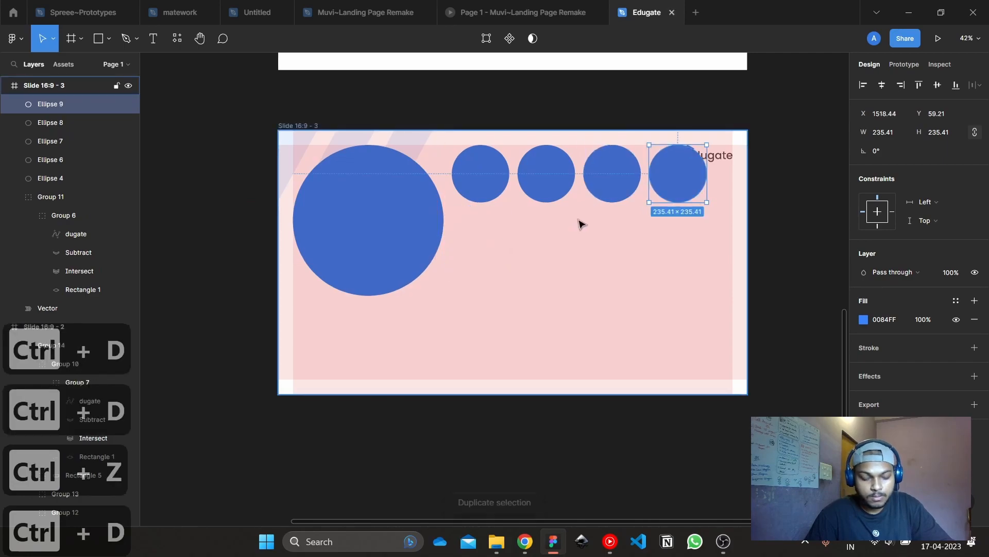
Move the fourth small circle below the first and duplicate it twice to form a second row of three
{"action": "left_click_drag", "start_coordinate": [667, 183], "coordinate": [469, 257]}
{"action": "key", "text": "ctrl+d"}
{"action": "left_click_drag", "start_coordinate": [369, 325], "coordinate": [566, 247]}
{"action": "key", "text": "ctrl+d"}
{"action": "left_click", "coordinate": [744, 256]}
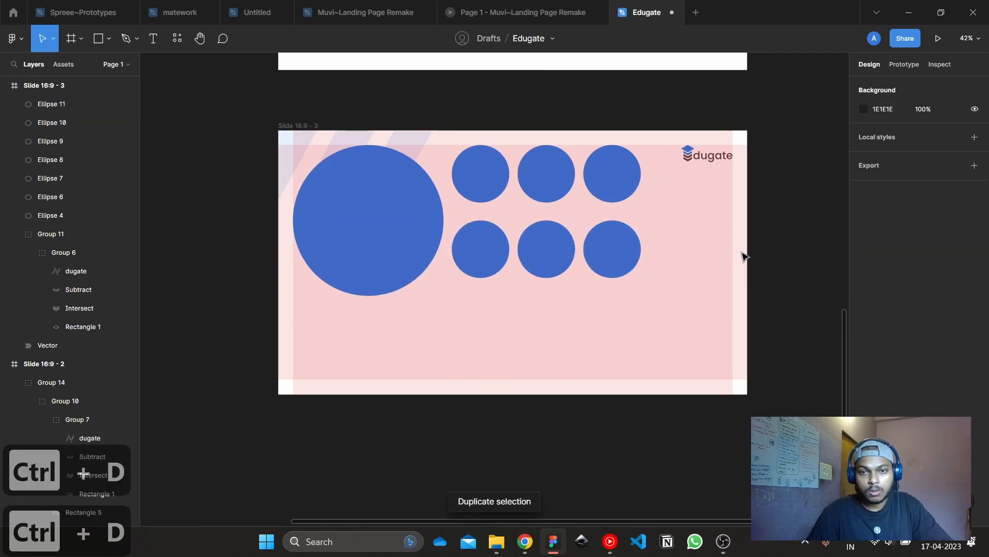
Nudge the second row of three small circles up to about Y 343
{"action": "left_click", "coordinate": [585, 260]}
{"action": "left_click", "coordinate": [562, 258], "text": "shift"}
{"action": "left_click", "coordinate": [489, 256], "text": "shift"}
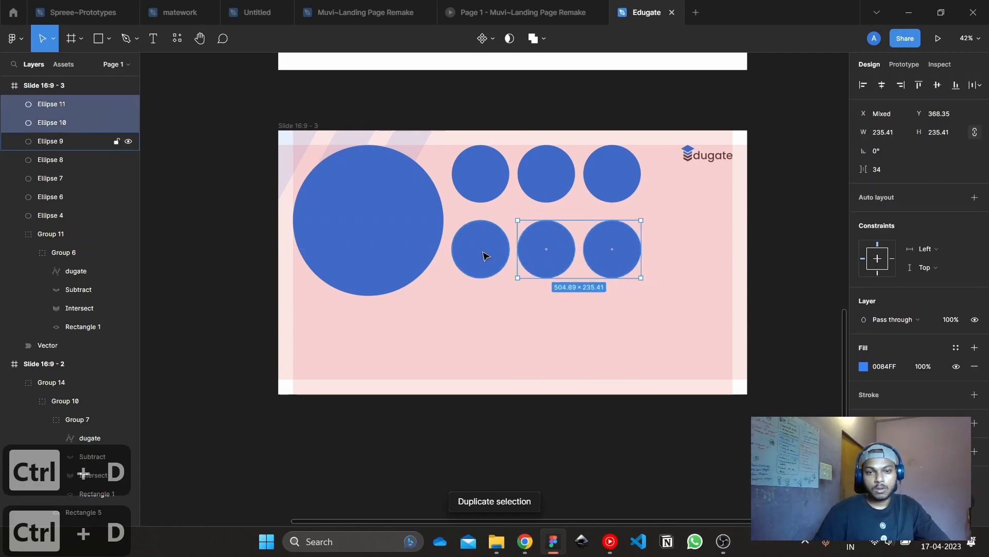
{"action": "key", "text": "Up"}
{"action": "key", "text": "Up"}
{"action": "key", "text": "Up"}
{"action": "key", "text": "Up"}
{"action": "key", "text": "Up"}
{"action": "key", "text": "Up"}
{"action": "key", "text": "Up"}
{"action": "key", "text": "Up"}
{"action": "key", "text": "Up"}
{"action": "key", "text": "Up"}
{"action": "key", "text": "Up"}
{"action": "key", "text": "Up"}
{"action": "key", "text": "Up"}
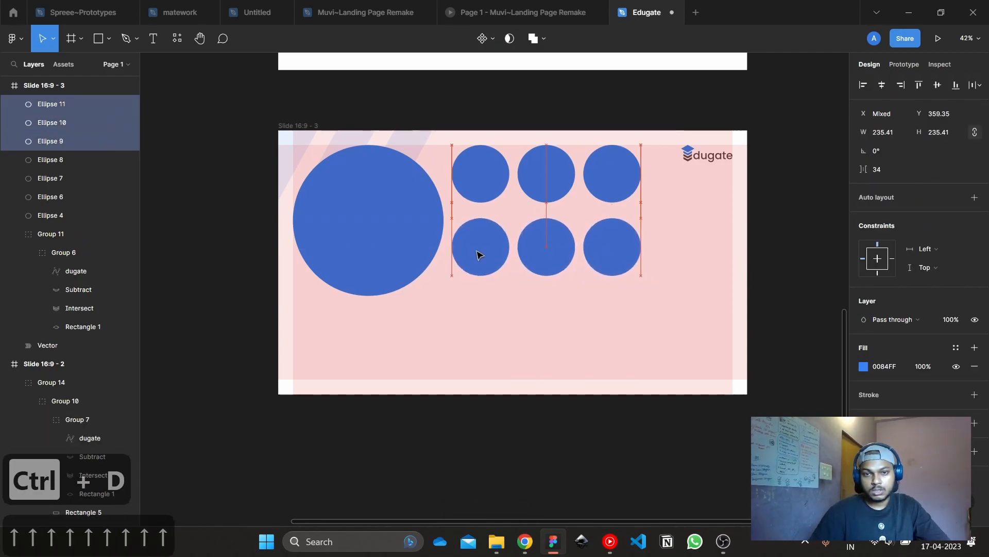
{"action": "key", "text": "Up"}
{"action": "key", "text": "Up"}
{"action": "key", "text": "shift+Up"}
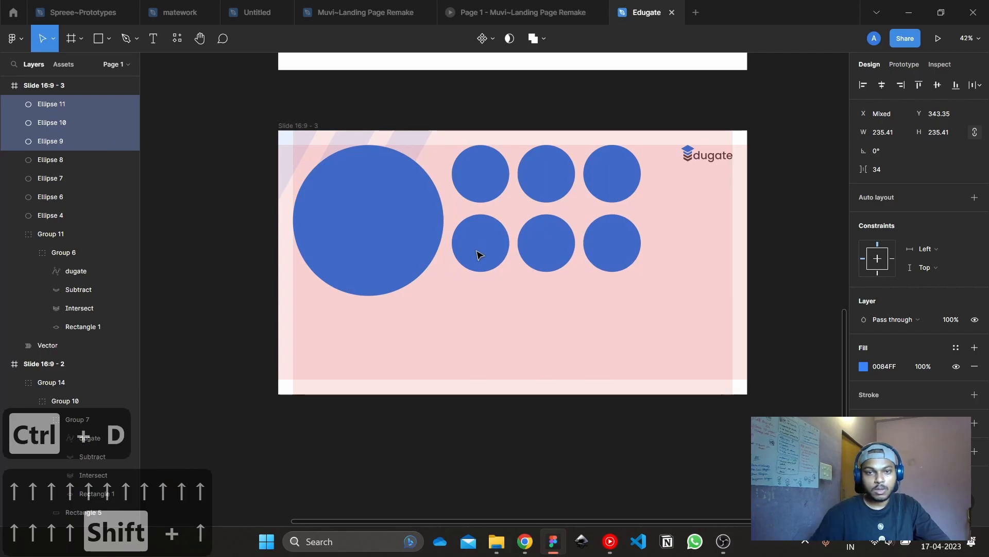
Scale the large circle down to about 519 px and the six small circles proportionally to about 118 px each
{"action": "left_click", "coordinate": [401, 281]}
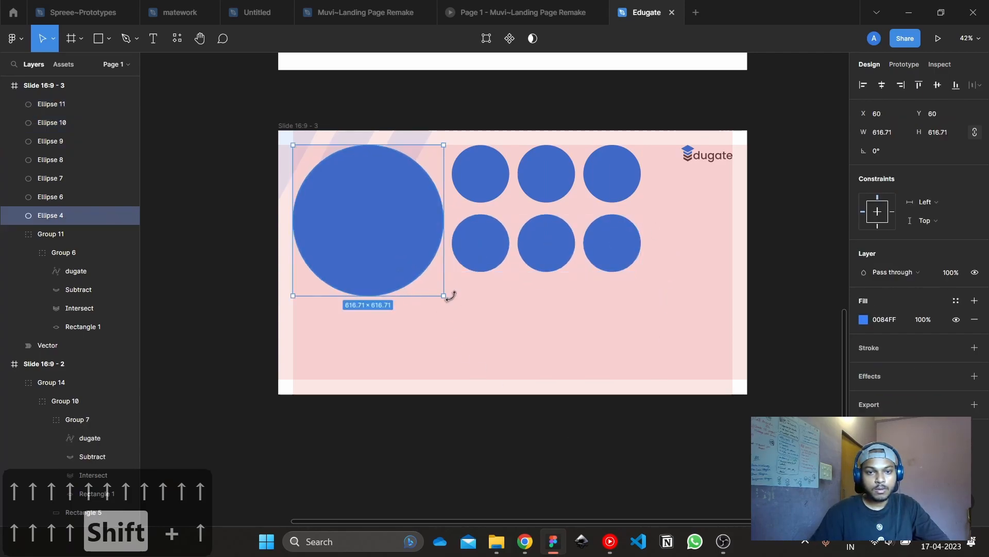
{"action": "left_click_drag", "start_coordinate": [445, 294], "coordinate": [417, 272]}
{"action": "left_click", "coordinate": [467, 255]}
{"action": "left_click", "coordinate": [486, 177], "text": "shift"}
{"action": "left_click", "coordinate": [546, 175], "text": "shift"}
{"action": "left_click", "coordinate": [555, 224], "text": "shift"}
{"action": "left_click", "coordinate": [611, 250], "text": "shift"}
{"action": "left_click", "coordinate": [613, 174], "text": "shift"}
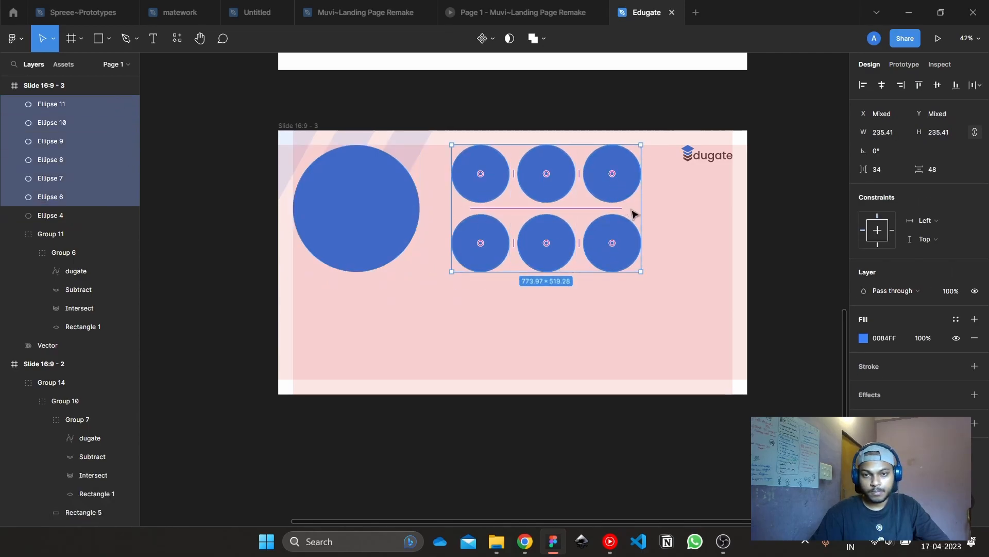
{"action": "left_click_drag", "start_coordinate": [642, 208], "coordinate": [547, 214]}
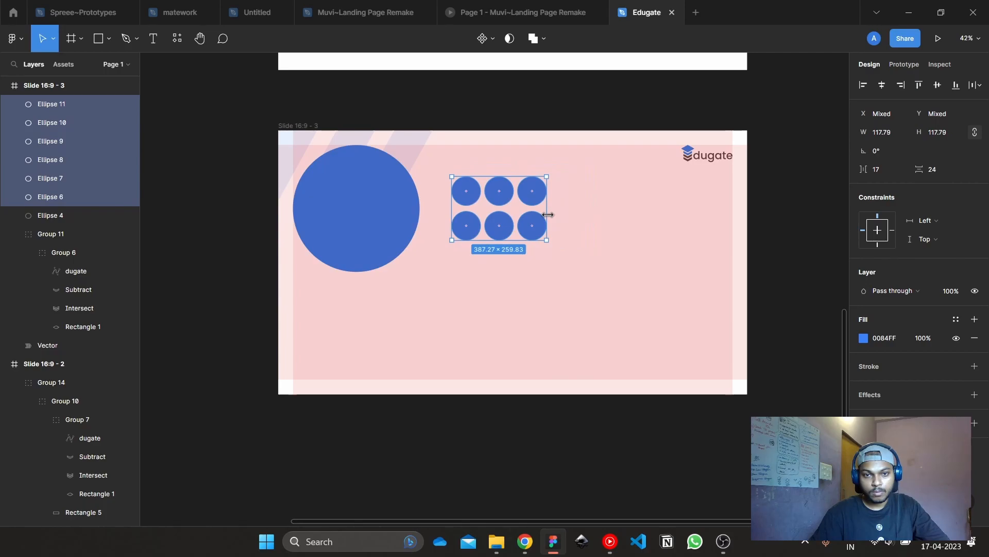
Shift the six small circles 60 px left, closer to the large circle
{"action": "key", "text": "shift+Left"}
{"action": "key", "text": "shift+Left"}
{"action": "key", "text": "shift+Left"}
{"action": "key", "text": "shift+Left"}
{"action": "key", "text": "shift+Left"}
{"action": "key", "text": "shift+Left"}
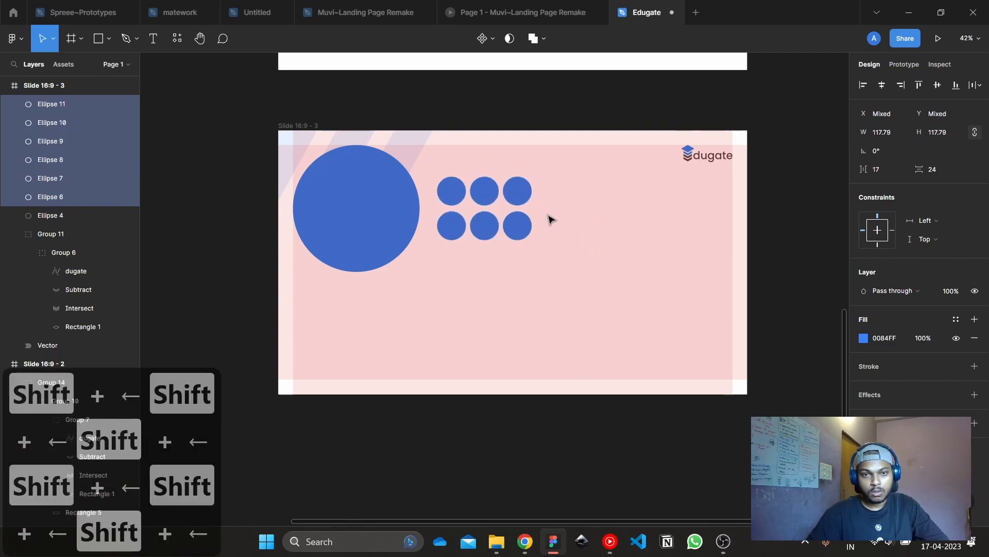
{"action": "left_click", "coordinate": [473, 442]}
Duplicate the large circle, scale the copy to about 271 px and centre it below the original at about Y 633
{"action": "left_click", "coordinate": [382, 230]}
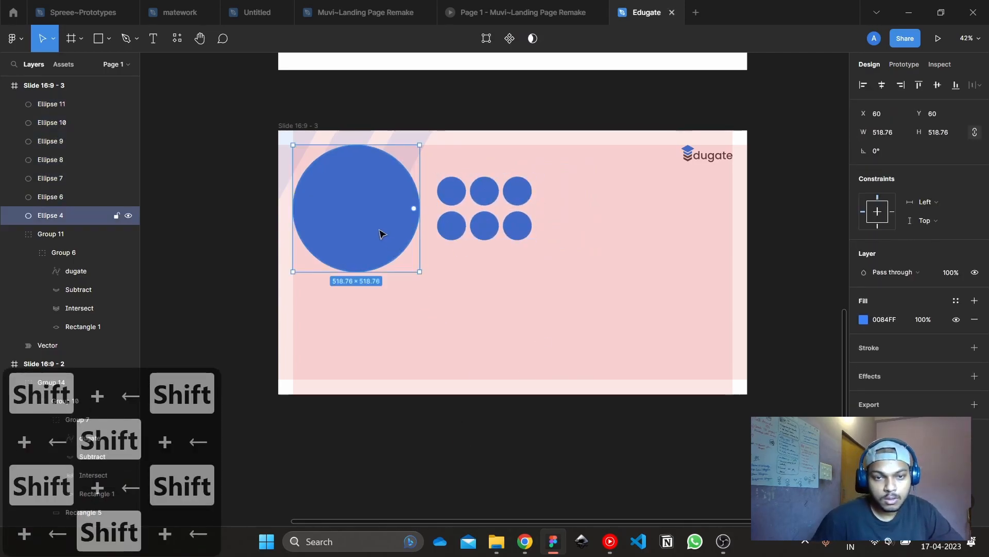
{"action": "key", "text": "ctrl+d"}
{"action": "left_click_drag", "start_coordinate": [420, 144], "coordinate": [325, 361]}
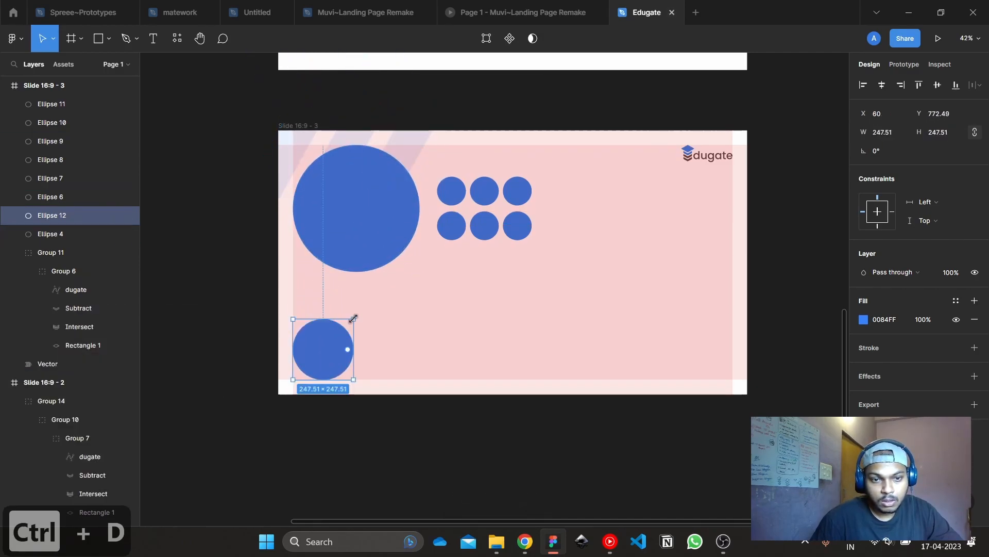
{"action": "left_click_drag", "start_coordinate": [353, 318], "coordinate": [376, 294]}
{"action": "left_click_drag", "start_coordinate": [347, 334], "coordinate": [366, 325]}
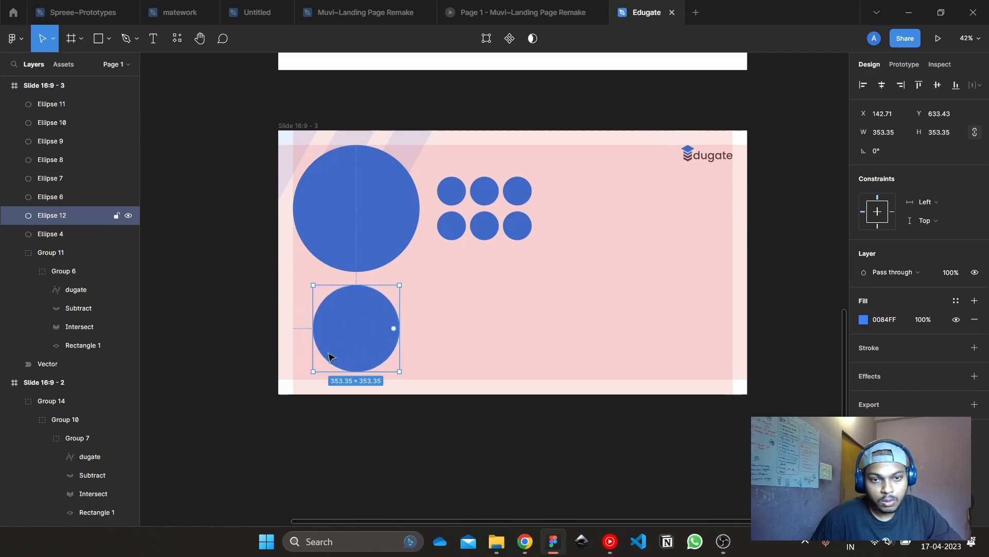
{"action": "left_click_drag", "start_coordinate": [331, 370], "coordinate": [331, 351]}
Duplicate the upper row of three small circles and place the copies beside the medium circle, vertically centred on it
{"action": "left_click", "coordinate": [451, 192]}
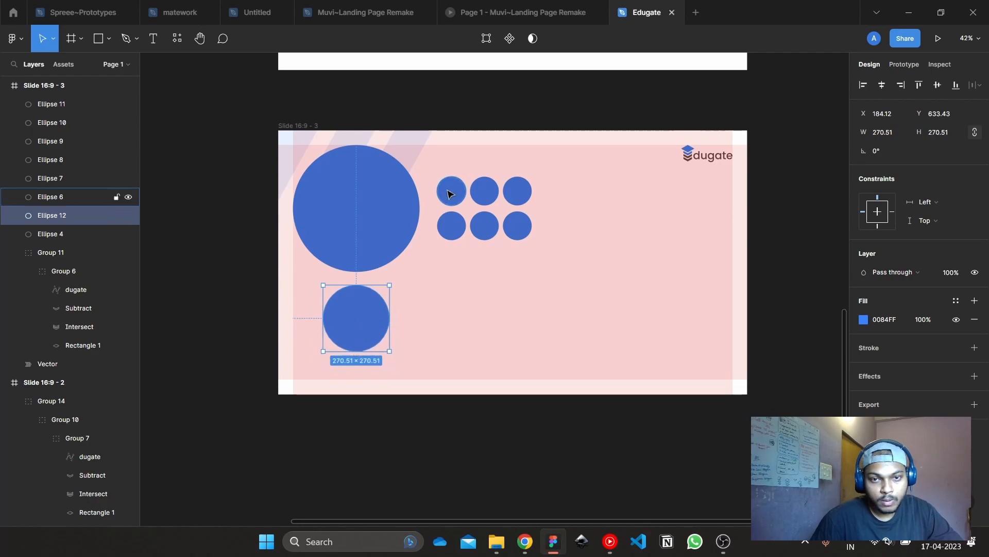
{"action": "left_click", "coordinate": [487, 195], "text": "shift"}
{"action": "left_click", "coordinate": [518, 194], "text": "shift"}
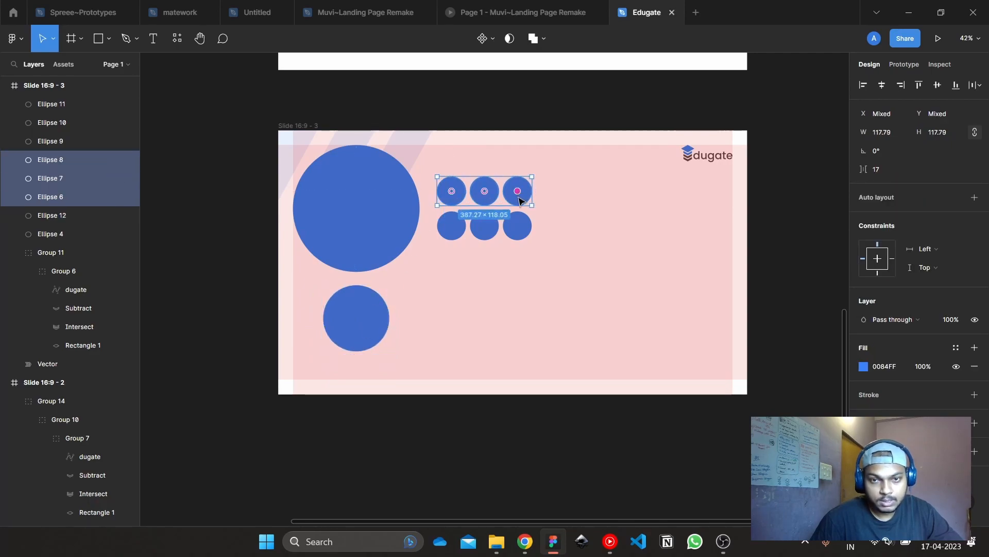
{"action": "key", "text": "ctrl+d"}
{"action": "left_click_drag", "start_coordinate": [482, 189], "coordinate": [610, 323]}
{"action": "left_click", "coordinate": [376, 314], "text": "shift"}
{"action": "left_click", "coordinate": [418, 320], "text": "shift"}
{"action": "key", "text": "ctrl+d"}
{"action": "key", "text": "ctrl+z"}
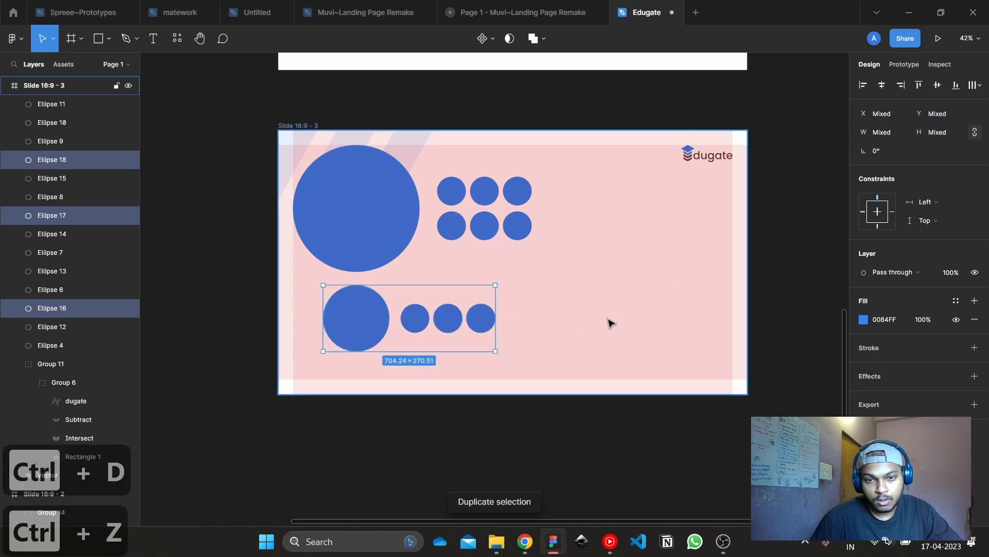
Duplicate the medium circle with its three small circles and place the copy to the right in the same row
{"action": "left_click", "coordinate": [418, 320], "text": "shift"}
{"action": "left_click", "coordinate": [450, 321], "text": "shift"}
{"action": "left_click", "coordinate": [480, 318], "text": "shift"}
{"action": "left_click", "coordinate": [448, 319]}
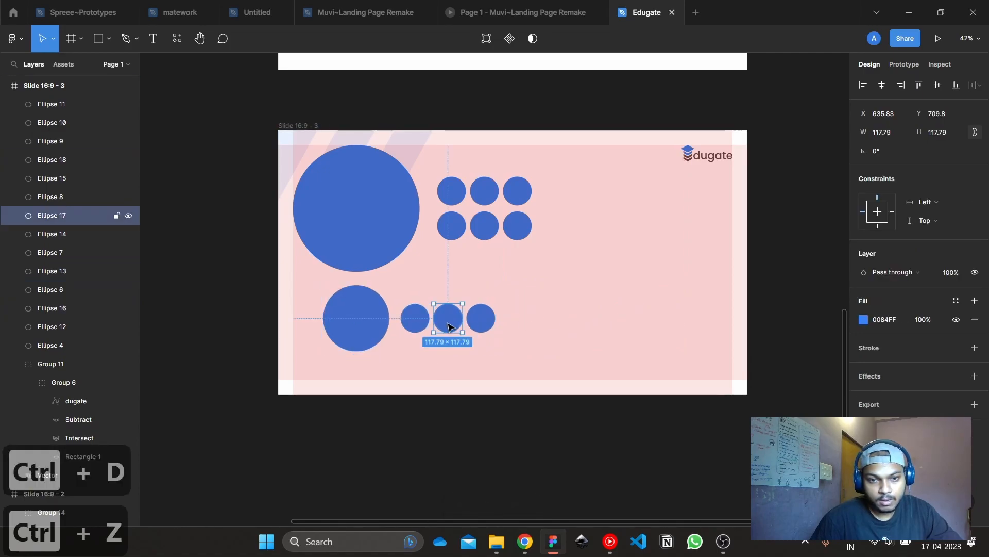
{"action": "left_click", "coordinate": [479, 319]}
{"action": "left_click", "coordinate": [415, 321], "text": "shift"}
{"action": "left_click", "coordinate": [458, 320], "text": "shift"}
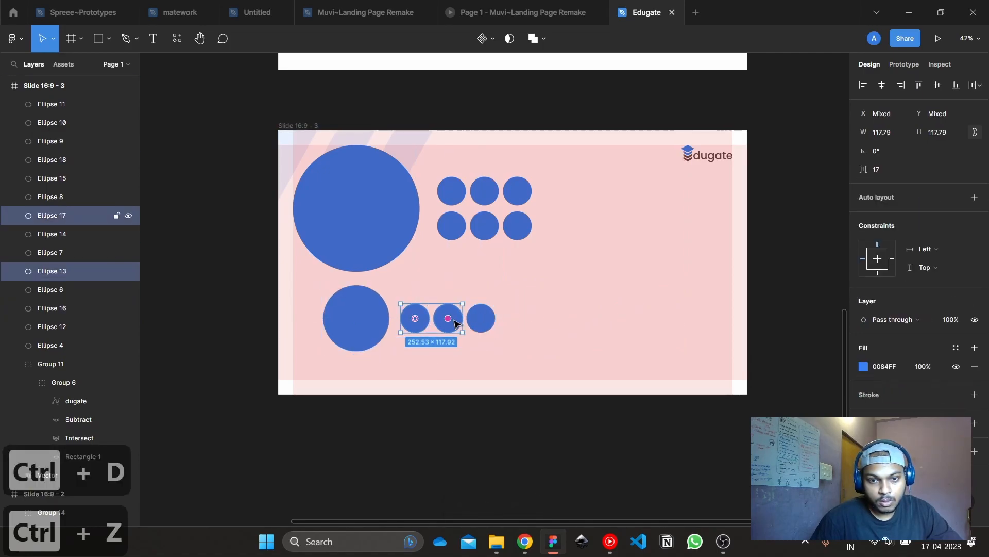
{"action": "left_click", "coordinate": [367, 318], "text": "shift"}
{"action": "key", "text": "ctrl+d"}
{"action": "left_click_drag", "start_coordinate": [367, 318], "coordinate": [559, 323]}
{"action": "left_click", "coordinate": [559, 322]}
{"action": "left_click", "coordinate": [591, 433]}
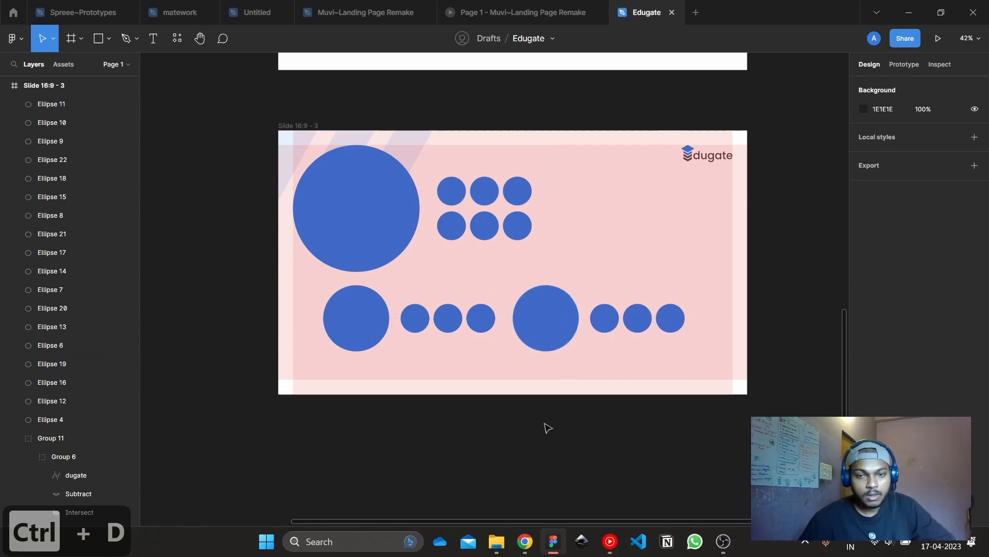
Recolour the upper row's three small circles in progressively paler, muted blues, with fills of about 2F8FE8, 5EA7EB and 89B3DB
{"action": "left_click", "coordinate": [395, 230]}
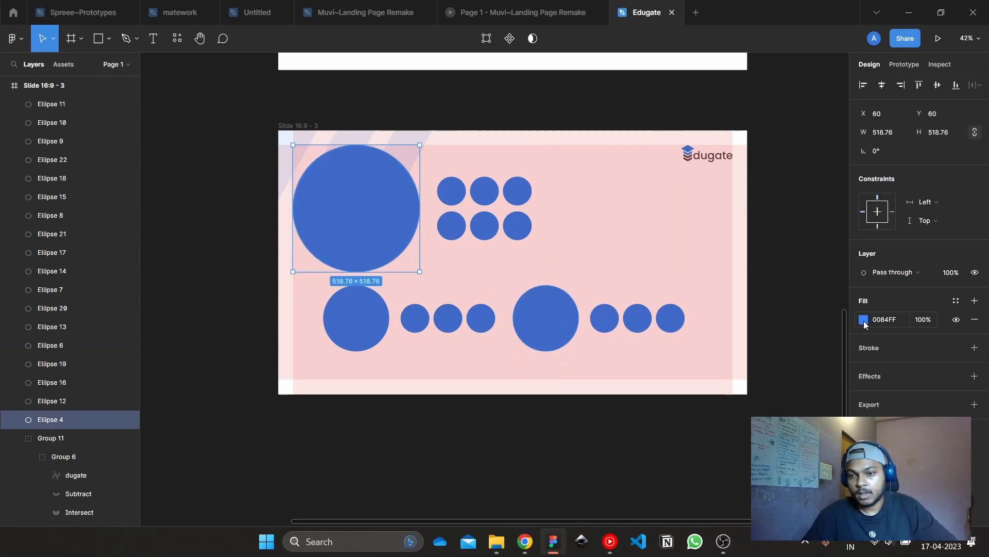
{"action": "left_click", "coordinate": [451, 190]}
{"action": "left_click", "coordinate": [864, 320]}
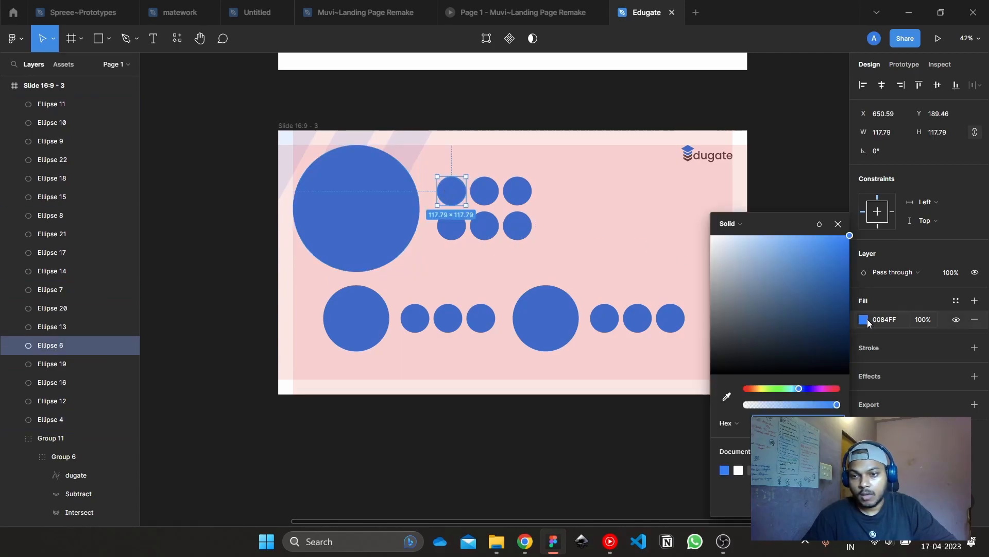
{"action": "left_click_drag", "start_coordinate": [851, 242], "coordinate": [826, 256]}
{"action": "key", "text": "ctrl+z"}
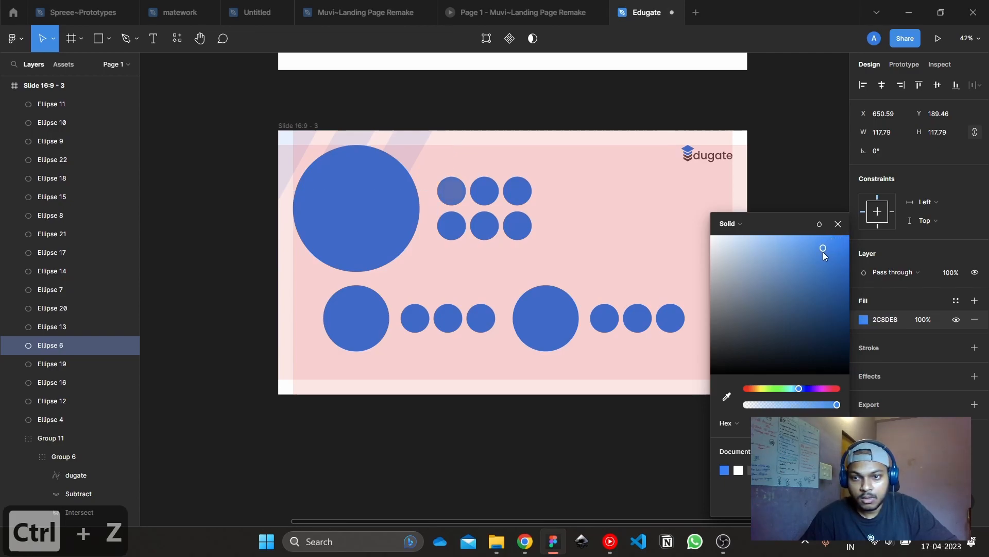
{"action": "left_click", "coordinate": [484, 194]}
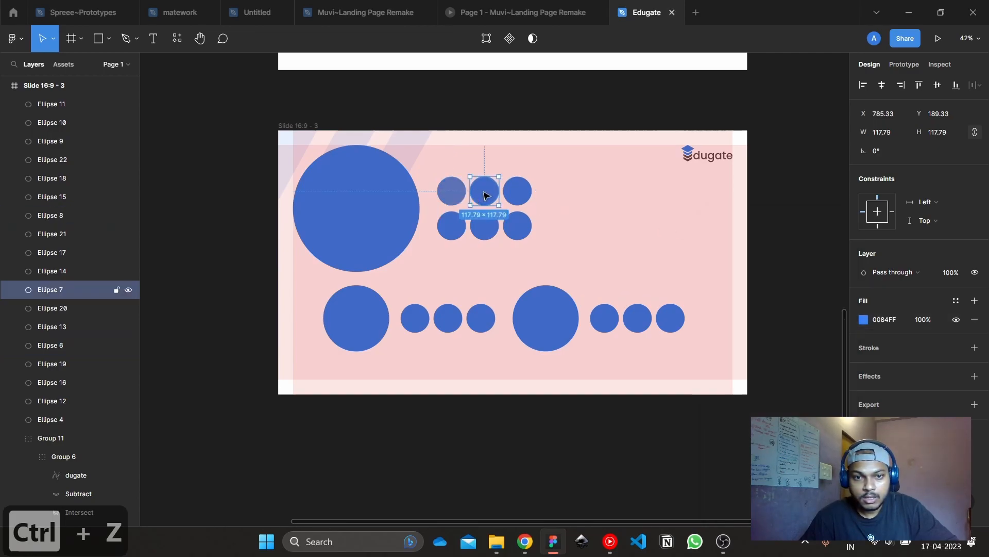
{"action": "left_click", "coordinate": [864, 320]}
{"action": "left_click", "coordinate": [796, 250]}
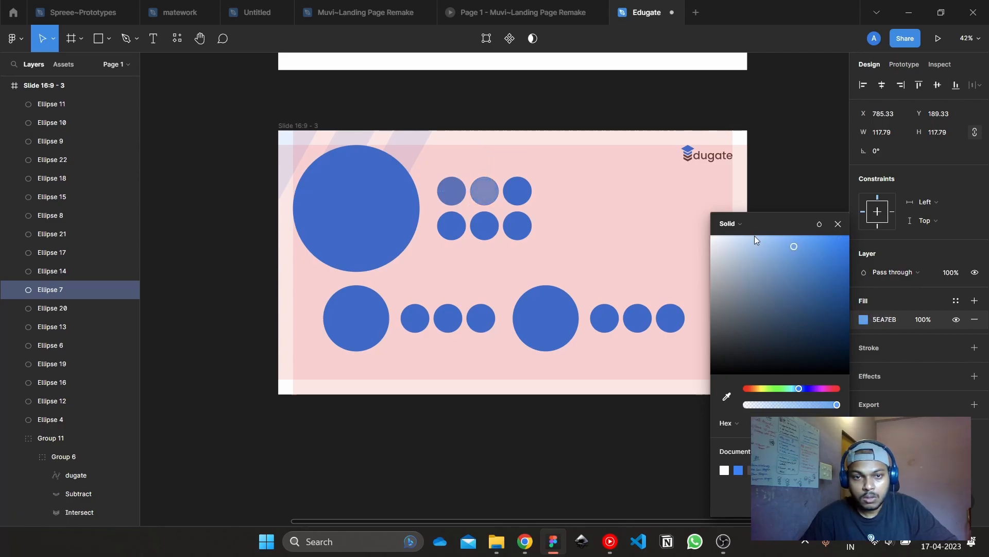
{"action": "left_click", "coordinate": [520, 191]}
{"action": "left_click", "coordinate": [864, 321]}
{"action": "left_click_drag", "start_coordinate": [793, 248], "coordinate": [763, 255]}
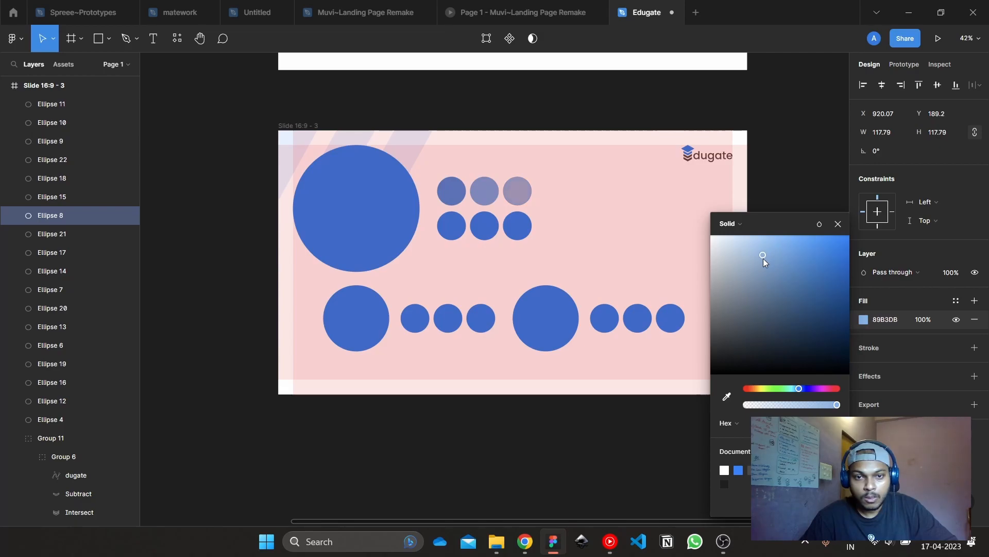
Hide the row and column layout grids on the third slide
{"action": "left_click", "coordinate": [568, 127]}
{"action": "left_click", "coordinate": [287, 125]}
{"action": "left_click", "coordinate": [956, 263]}
{"action": "left_click", "coordinate": [957, 282]}
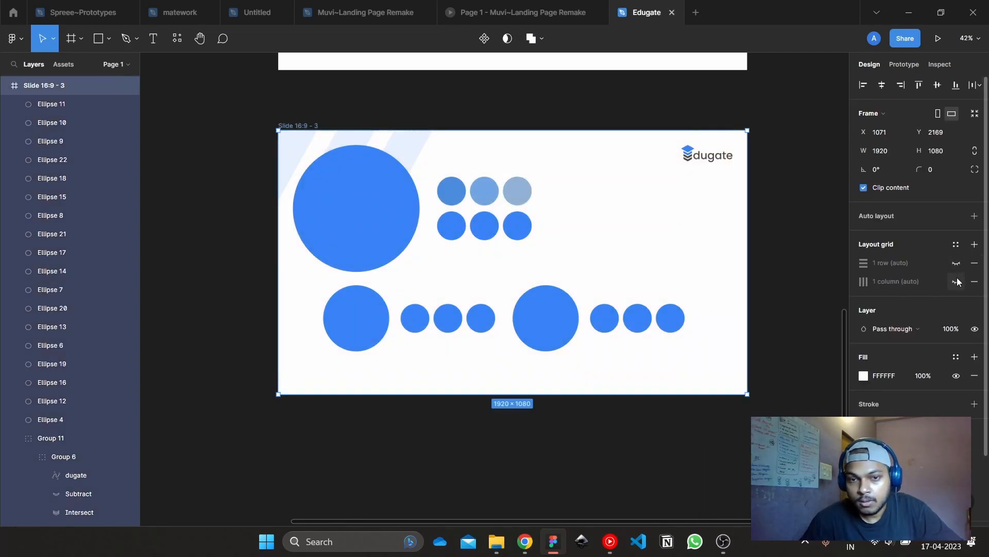
Brighten the upper row of small circles into clean blue tints, from 2E9AFF on the first to a very pale blue on the third
{"action": "left_click", "coordinate": [774, 255]}
{"action": "scroll", "coordinate": [417, 207], "scroll_direction": "up", "scroll_amount": 2}
{"action": "left_click", "coordinate": [529, 195]}
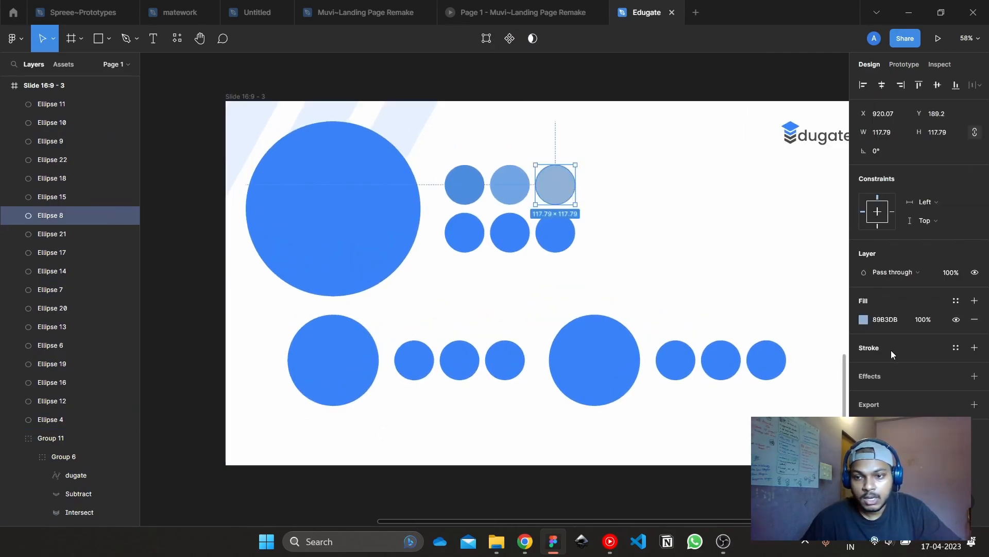
{"action": "left_click", "coordinate": [864, 319]}
{"action": "left_click_drag", "start_coordinate": [766, 255], "coordinate": [790, 229]}
{"action": "left_click", "coordinate": [509, 184]}
{"action": "left_click", "coordinate": [864, 320]}
{"action": "left_click", "coordinate": [476, 199]}
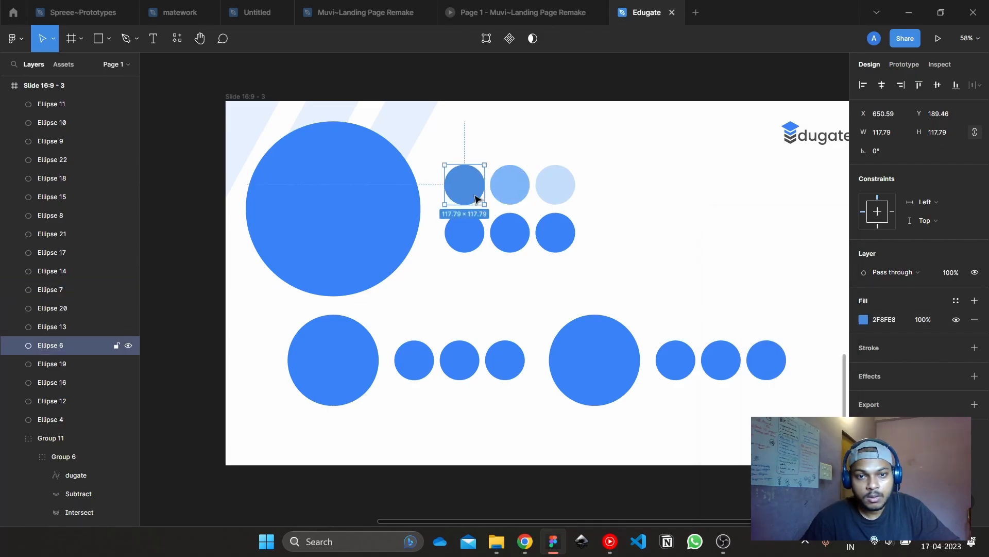
{"action": "left_click", "coordinate": [865, 320]}
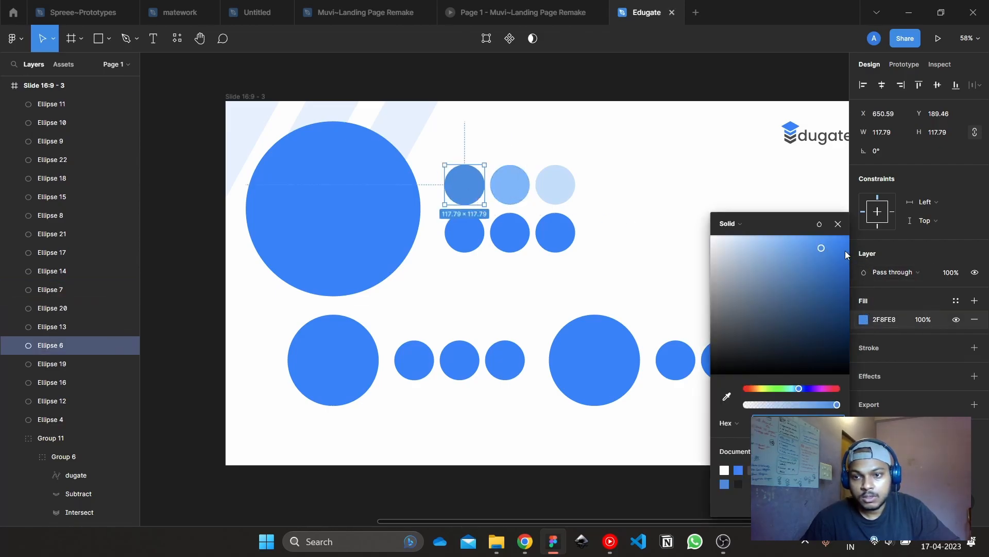
{"action": "left_click_drag", "start_coordinate": [823, 247], "coordinate": [823, 230]}
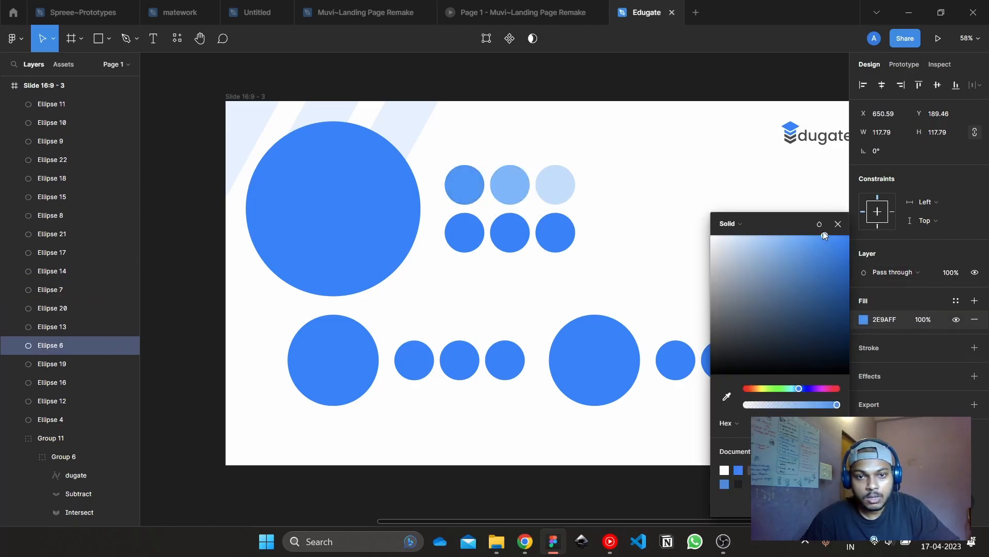
Darken the second row of small circles into blue shades: about 0067C7 on the first, 005FB8 on the second and 003A71 on the third
{"action": "left_click", "coordinate": [566, 250]}
{"action": "left_click", "coordinate": [864, 320]}
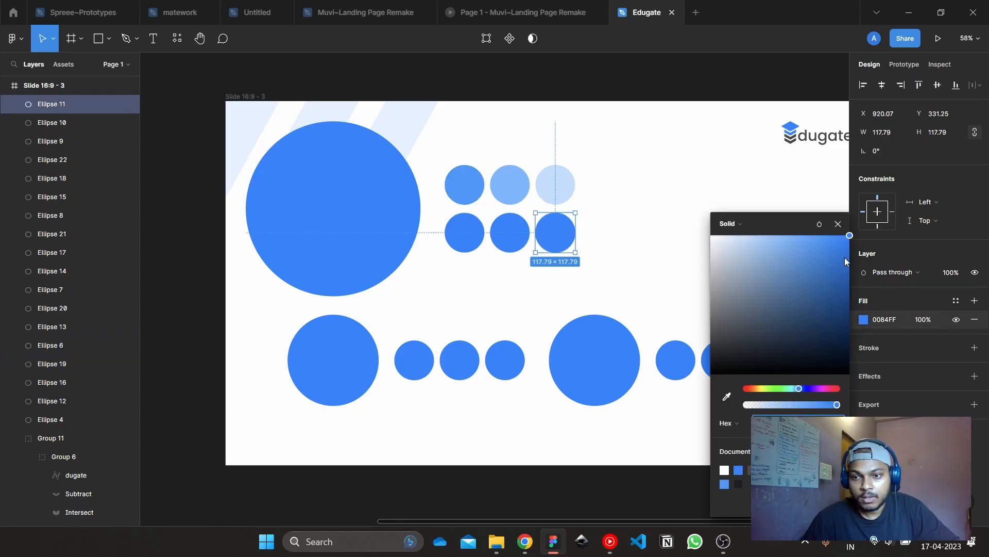
{"action": "left_click_drag", "start_coordinate": [851, 238], "coordinate": [914, 309]}
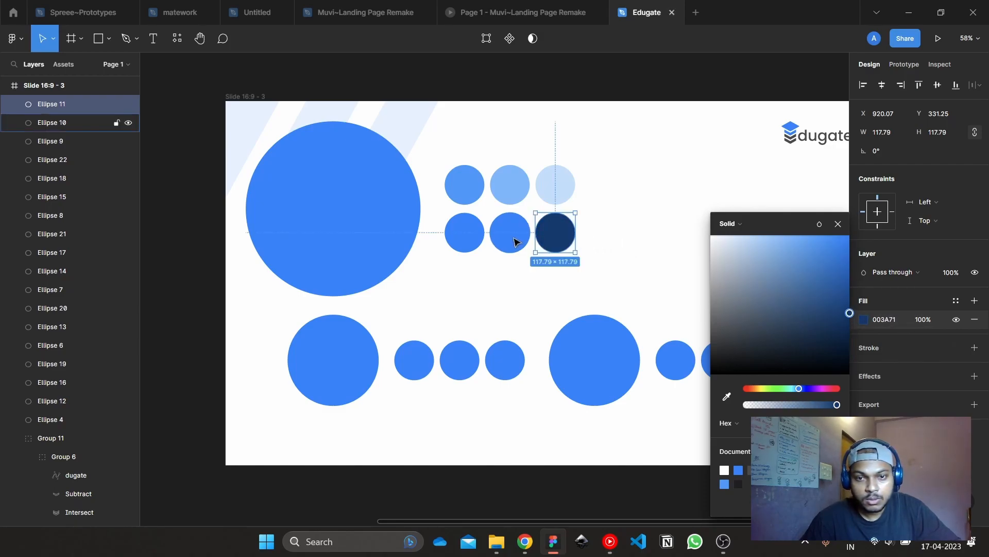
{"action": "left_click", "coordinate": [515, 238]}
{"action": "left_click", "coordinate": [864, 320]}
{"action": "left_click_drag", "start_coordinate": [840, 311], "coordinate": [874, 278]}
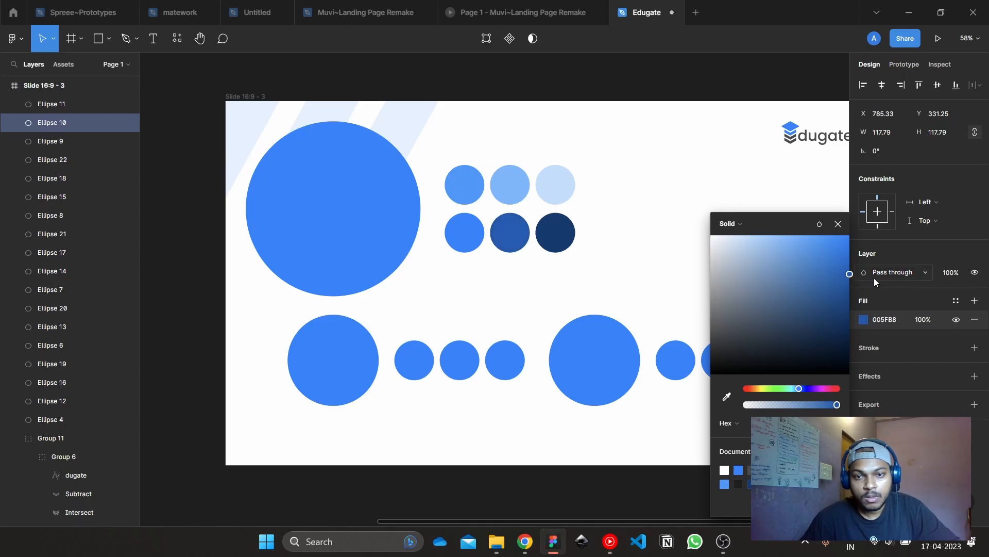
{"action": "left_click", "coordinate": [485, 247]}
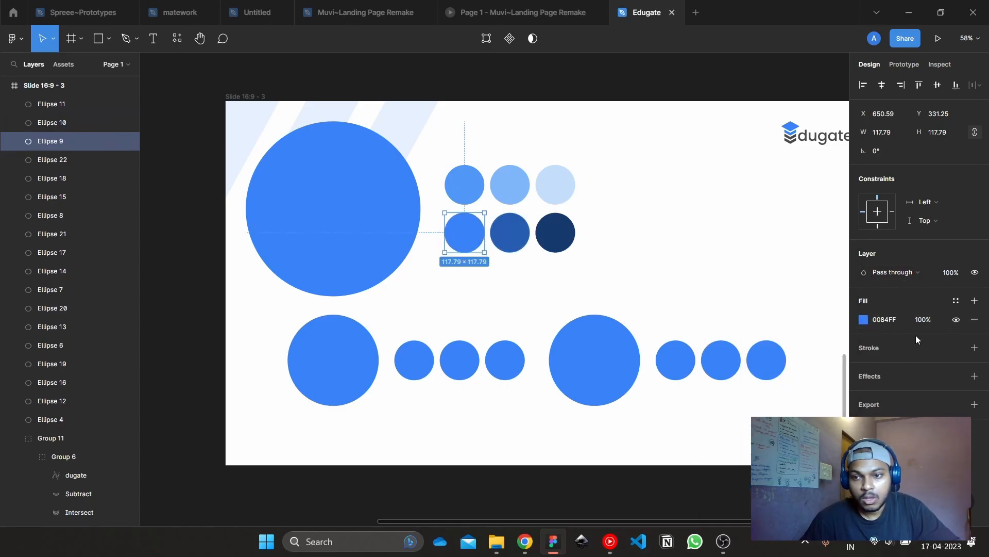
{"action": "left_click", "coordinate": [864, 320]}
{"action": "left_click_drag", "start_coordinate": [858, 241], "coordinate": [859, 269]}
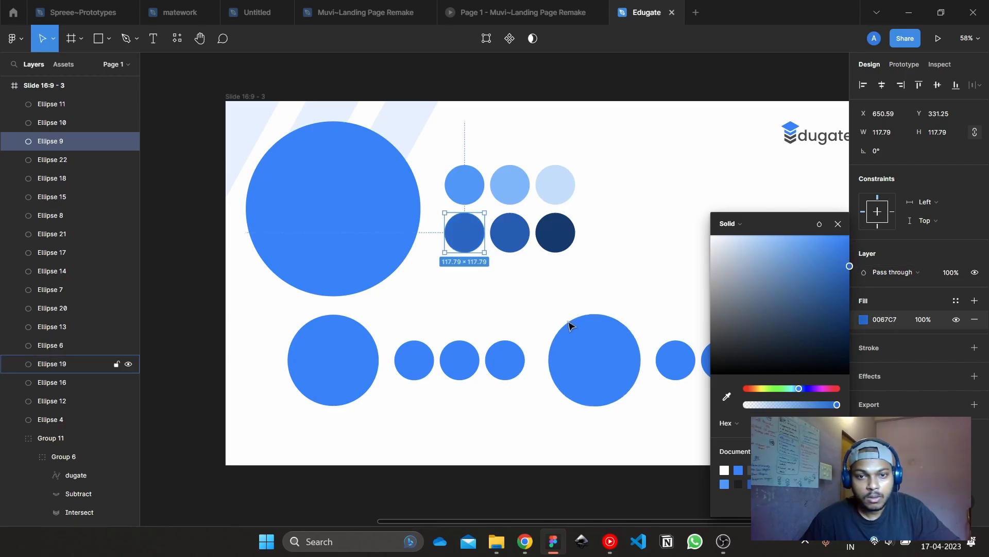
Lighten the fill of the first dark-blue circle in the second row slightly
{"action": "scroll", "coordinate": [571, 323], "scroll_direction": "down", "scroll_amount": 3}
{"action": "left_click", "coordinate": [696, 193]}
{"action": "scroll", "coordinate": [727, 340], "scroll_direction": "down", "scroll_amount": 1}
{"action": "scroll", "coordinate": [443, 253], "scroll_direction": "up", "scroll_amount": 3}
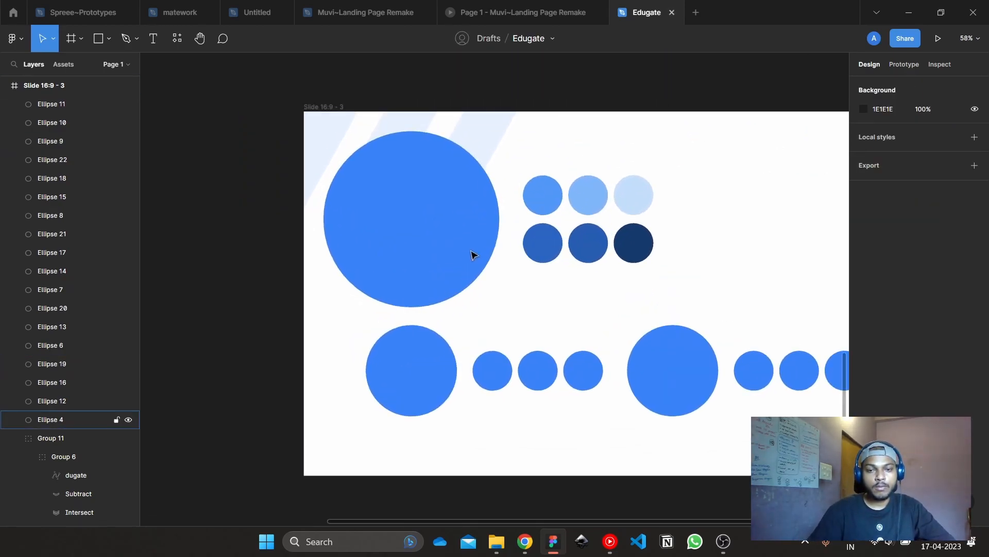
{"action": "left_click", "coordinate": [546, 246]}
{"action": "left_click", "coordinate": [863, 318]}
{"action": "left_click_drag", "start_coordinate": [849, 266], "coordinate": [852, 254]}
{"action": "scroll", "coordinate": [513, 314], "scroll_direction": "down", "scroll_amount": 2}
{"action": "left_click", "coordinate": [352, 318]}
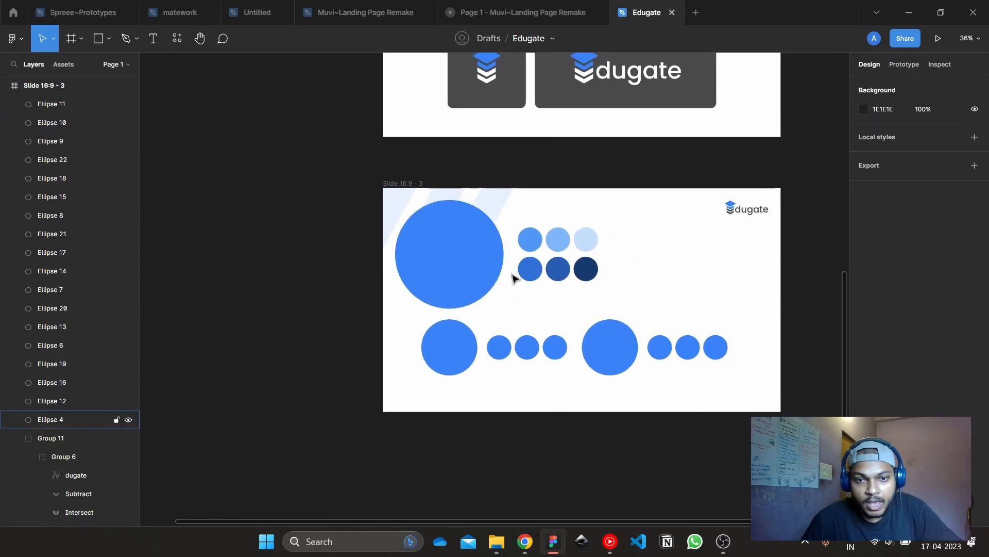
Try overlapping the small circles in both rows by shifting each one onto its neighbour
{"action": "scroll", "coordinate": [529, 276], "scroll_direction": "up", "scroll_amount": 1}
{"action": "left_click_drag", "start_coordinate": [530, 273], "coordinate": [483, 272]}
{"action": "scroll", "coordinate": [487, 282], "scroll_direction": "up", "scroll_amount": 3}
{"action": "key", "text": "ctrl+z"}
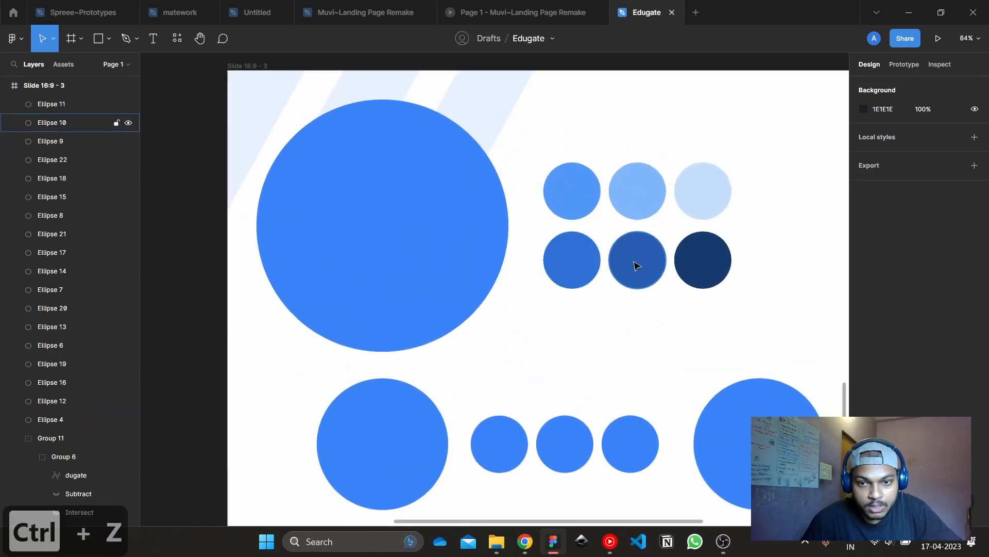
{"action": "left_click", "coordinate": [644, 266]}
{"action": "left_click_drag", "start_coordinate": [648, 268], "coordinate": [521, 273]}
{"action": "key", "text": "ctrl+z"}
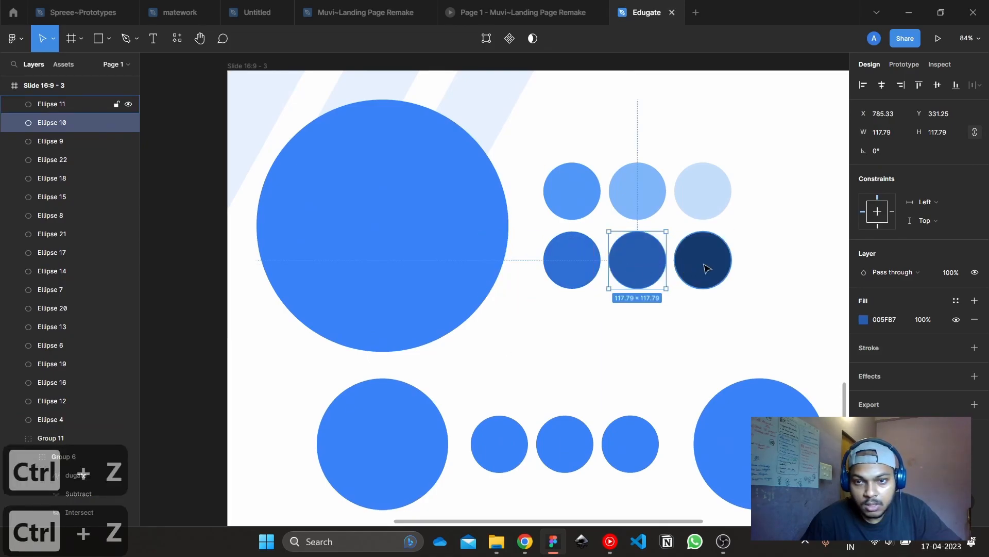
{"action": "left_click_drag", "start_coordinate": [644, 265], "coordinate": [608, 265]}
{"action": "left_click_drag", "start_coordinate": [713, 270], "coordinate": [638, 272]}
{"action": "left_click_drag", "start_coordinate": [636, 206], "coordinate": [601, 204]}
{"action": "left_click_drag", "start_coordinate": [693, 201], "coordinate": [462, 191]}
{"action": "left_click", "coordinate": [579, 192], "text": "shift"}
{"action": "left_click", "coordinate": [571, 186], "text": "shift"}
Undo the overlapping moves to restore the evenly spaced rows of small circles
{"action": "key", "text": "ctrl+z"}
{"action": "key", "text": "ctrl+z"}
{"action": "key", "text": "ctrl+z"}
{"action": "key", "text": "ctrl+z"}
{"action": "key", "text": "ctrl+z"}
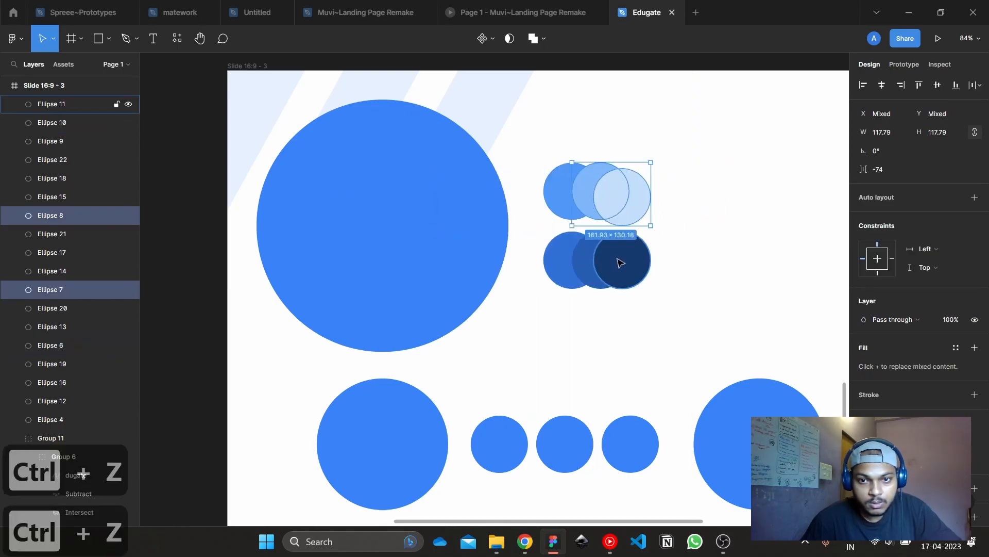
{"action": "key", "text": "ctrl+z"}
{"action": "key", "text": "ctrl+z"}
{"action": "scroll", "coordinate": [633, 264], "scroll_direction": "down", "scroll_amount": 2}
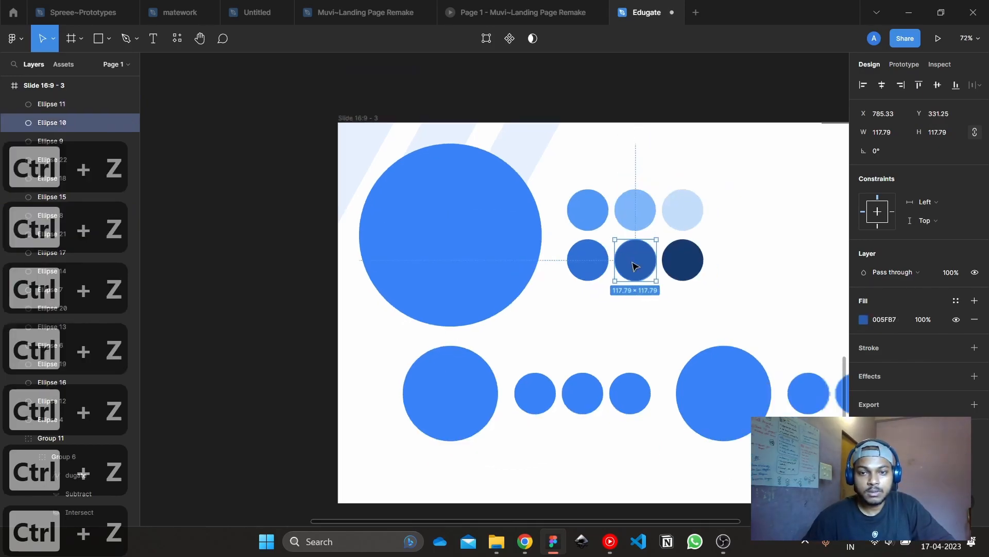
{"action": "left_click", "coordinate": [252, 325]}
Set the fill of the medium circle below the large one to 333333, and darken it to about 101010
{"action": "scroll", "coordinate": [508, 300], "scroll_direction": "down", "scroll_amount": 4}
{"action": "scroll", "coordinate": [509, 303], "scroll_direction": "right", "scroll_amount": 2}
{"action": "scroll", "coordinate": [397, 385], "scroll_direction": "up", "scroll_amount": 2}
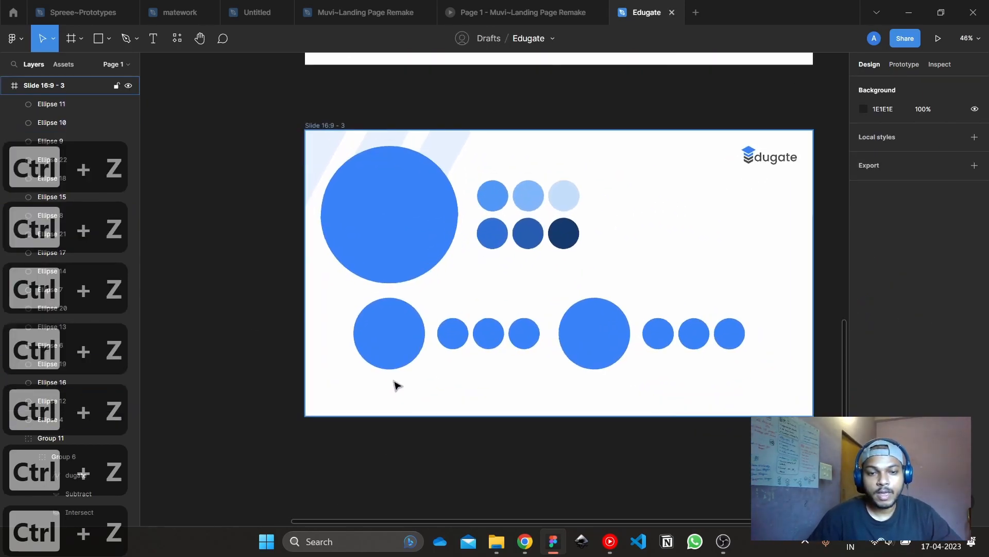
{"action": "left_click", "coordinate": [391, 335]}
{"action": "left_click", "coordinate": [863, 320]}
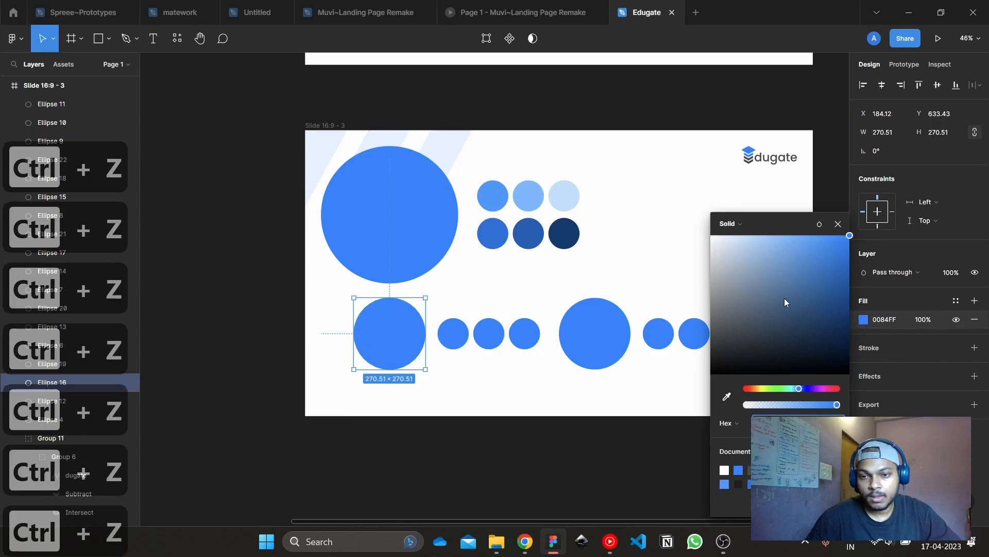
{"action": "left_click_drag", "start_coordinate": [784, 332], "coordinate": [519, 486]}
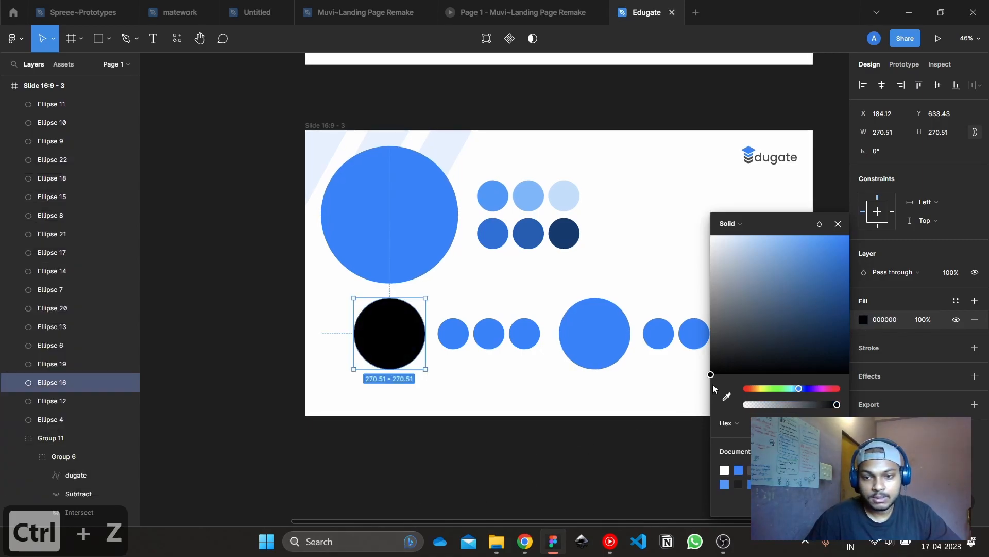
{"action": "scroll", "coordinate": [335, 402], "scroll_direction": "up", "scroll_amount": 2}
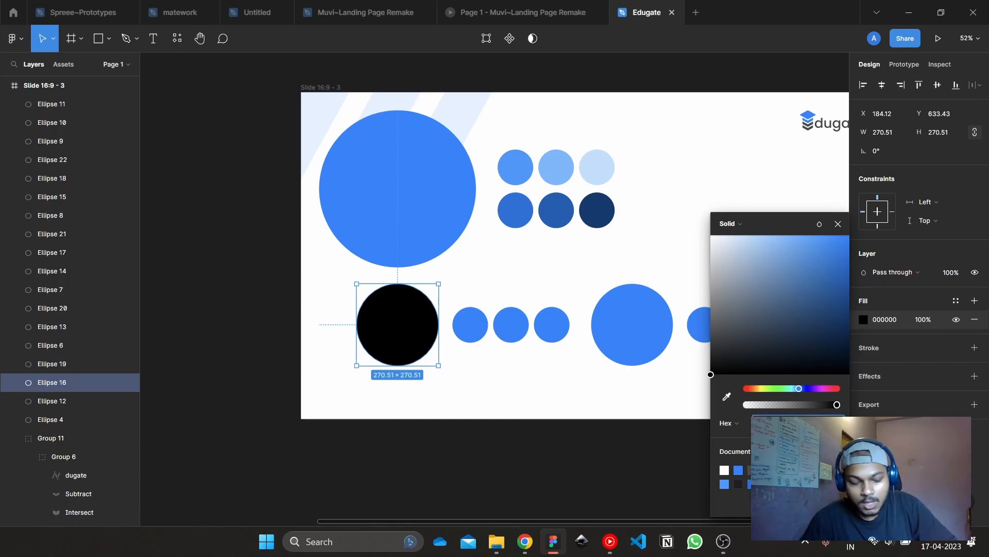
{"action": "type", "text": "333333"}
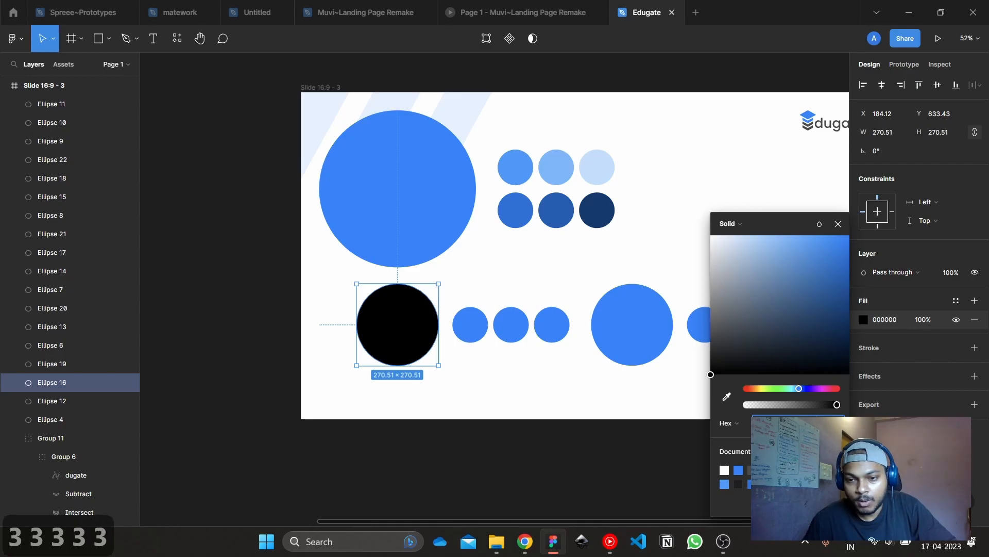
{"action": "key", "text": "Return"}
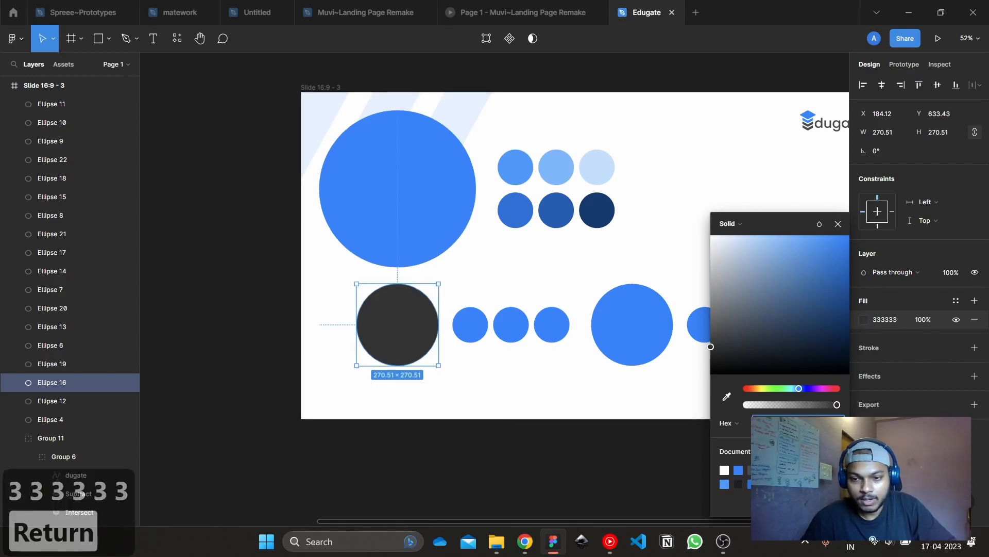
{"action": "left_click_drag", "start_coordinate": [711, 346], "coordinate": [690, 371]}
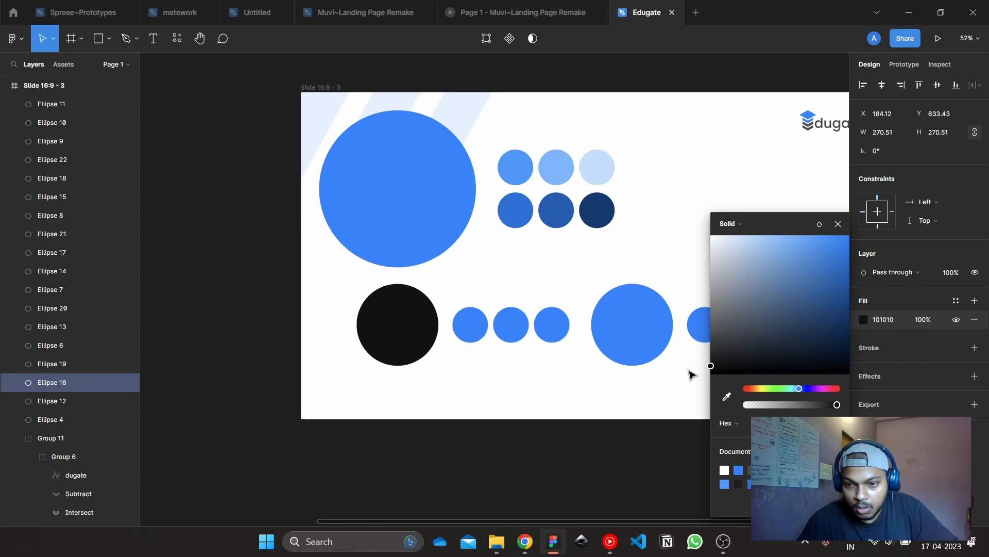
{"action": "left_click", "coordinate": [578, 455]}
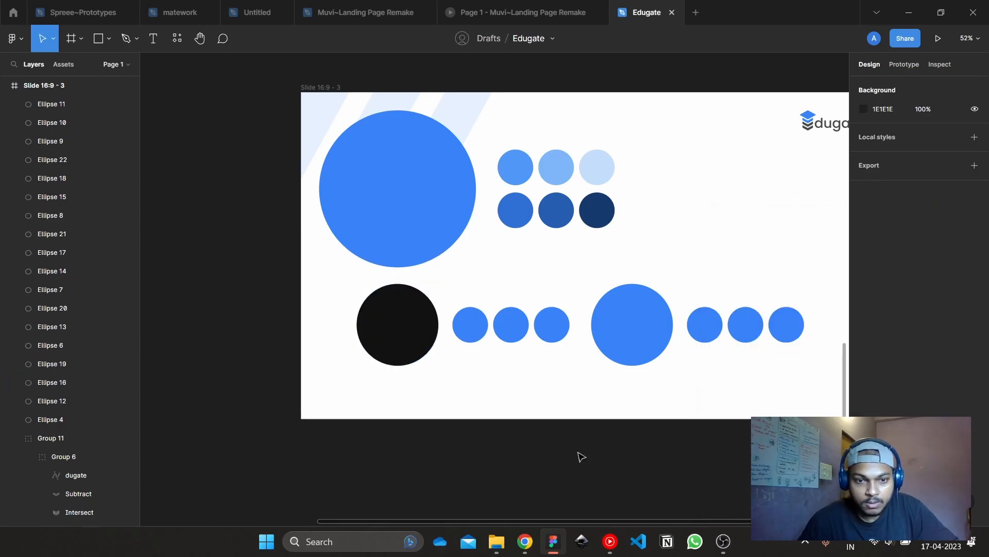
Recolour the three small circles beside the near-black circle in progressively lighter greys: about 313131, 4F4F4F and a mid grey
{"action": "left_click", "coordinate": [473, 336]}
{"action": "left_click", "coordinate": [864, 319]}
{"action": "left_click_drag", "start_coordinate": [751, 369], "coordinate": [652, 364]}
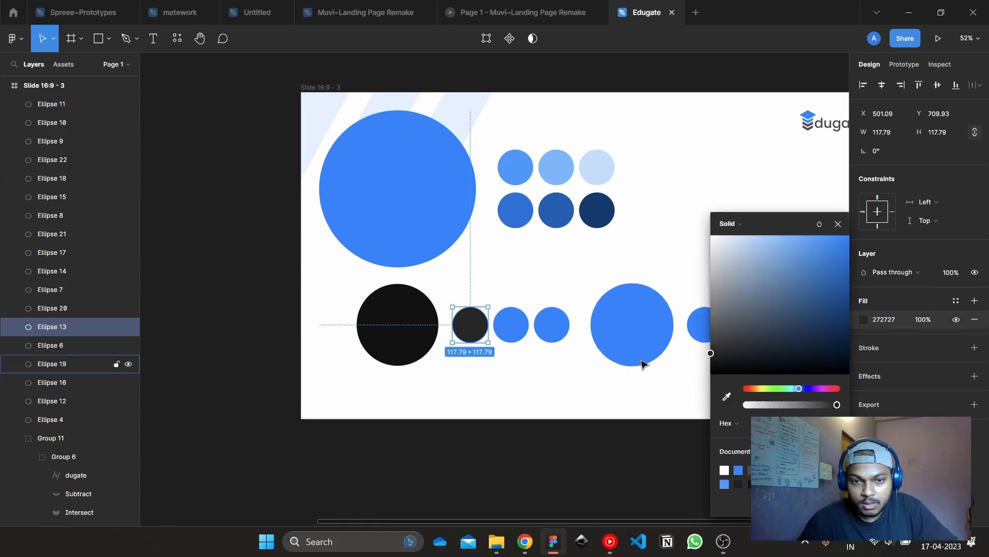
{"action": "left_click_drag", "start_coordinate": [730, 356], "coordinate": [698, 355]}
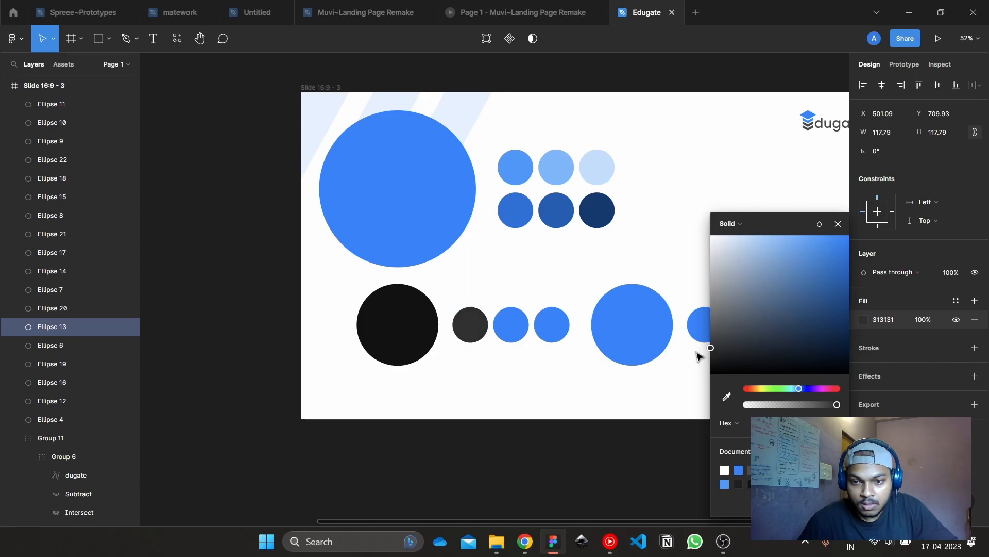
{"action": "left_click", "coordinate": [510, 324]}
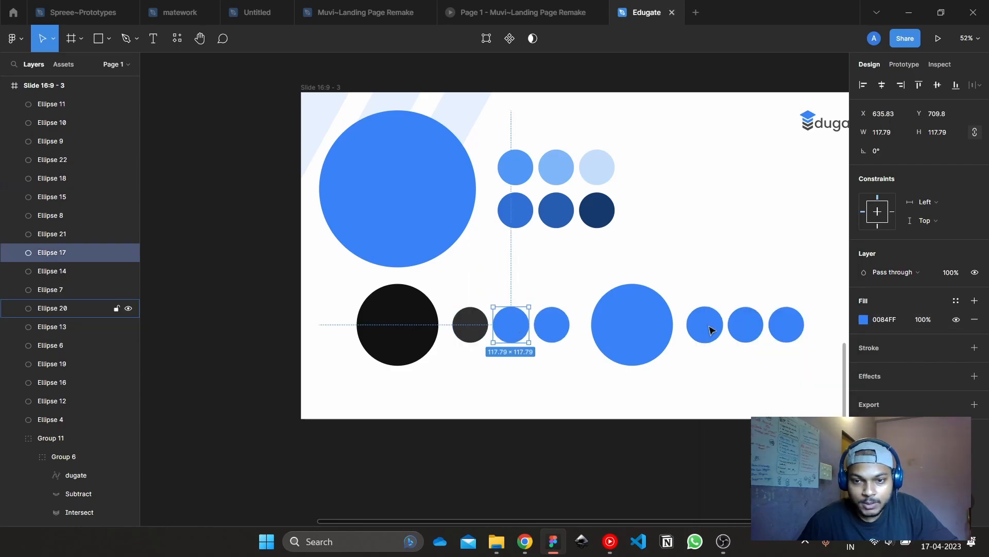
{"action": "left_click", "coordinate": [864, 323]}
{"action": "left_click_drag", "start_coordinate": [735, 360], "coordinate": [695, 337]}
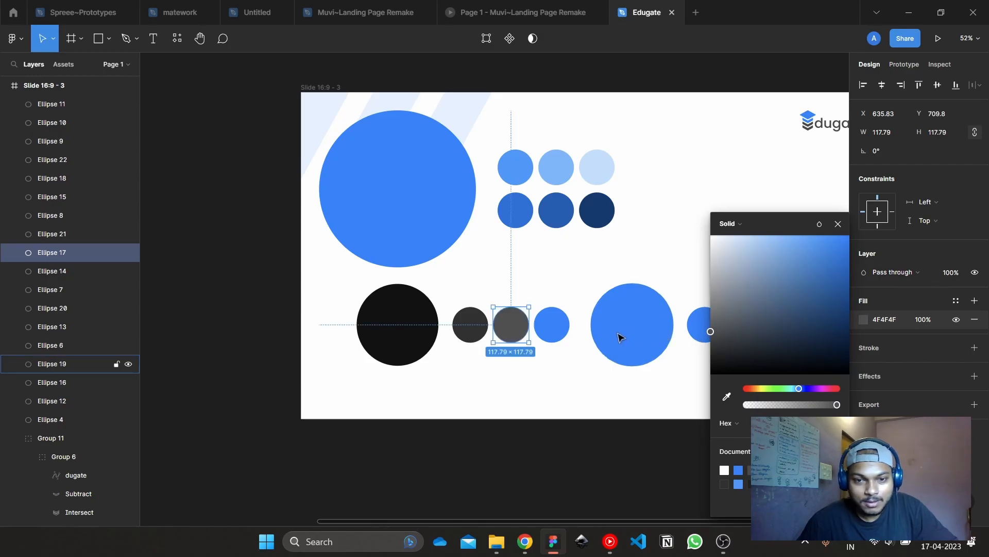
{"action": "left_click", "coordinate": [562, 338]}
{"action": "left_click", "coordinate": [864, 321]}
{"action": "left_click_drag", "start_coordinate": [848, 330], "coordinate": [644, 310]}
{"action": "left_click", "coordinate": [618, 482]}
{"action": "scroll", "coordinate": [585, 335], "scroll_direction": "down", "scroll_amount": 3}
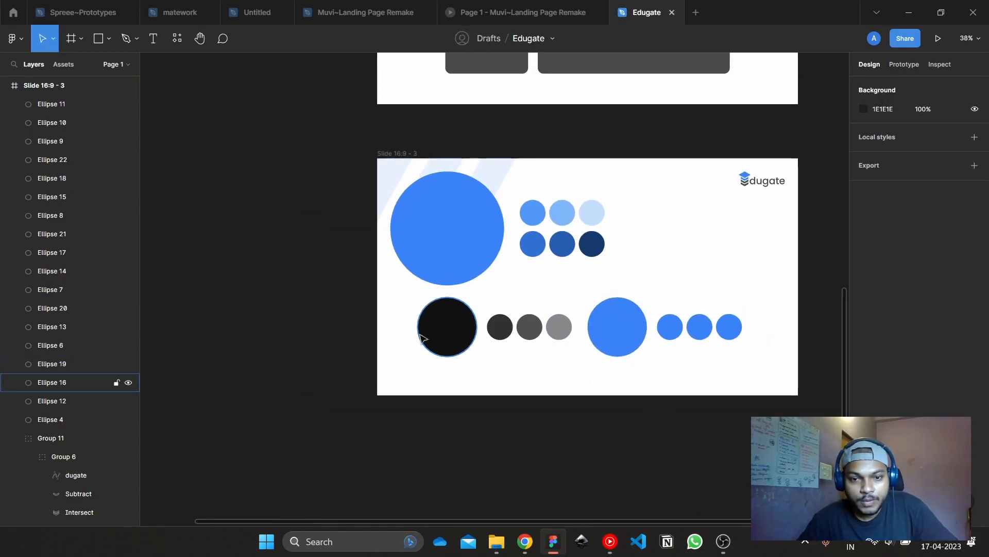
Set the fill of the medium blue circle in the palette slide's lower row to white, FFFFFF
{"action": "scroll", "coordinate": [640, 342], "scroll_direction": "up", "scroll_amount": 2}
{"action": "left_click", "coordinate": [613, 335]}
{"action": "left_click", "coordinate": [864, 319]}
{"action": "left_click_drag", "start_coordinate": [742, 258], "coordinate": [709, 194]}
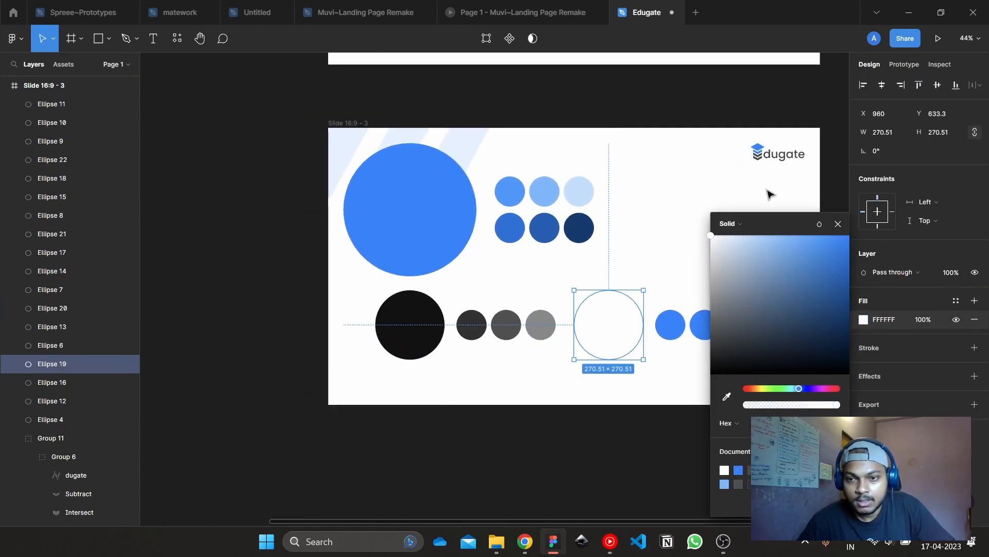
{"action": "left_click", "coordinate": [845, 227]}
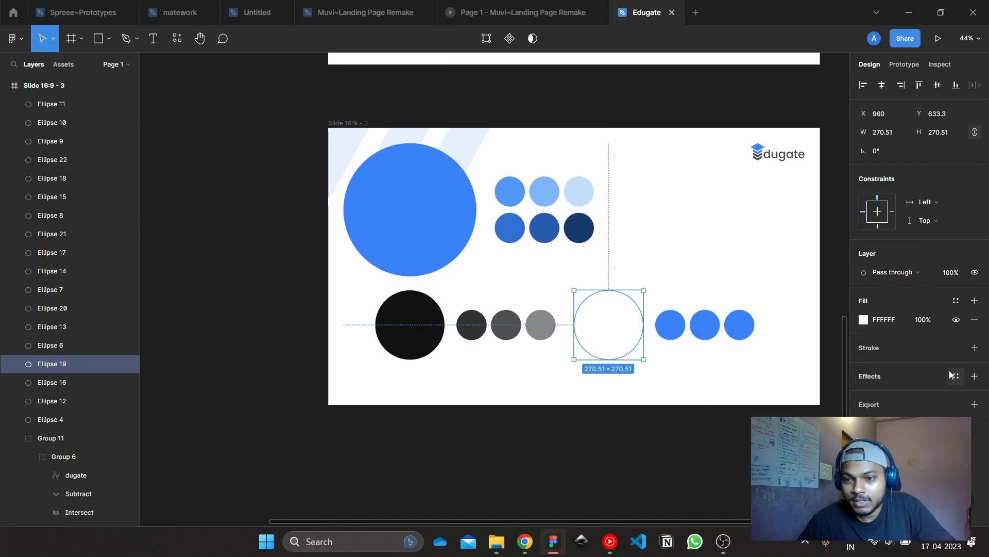
Give the white circle an inside stroke with a width of 2 in light grey, DADADA
{"action": "left_click", "coordinate": [974, 347]}
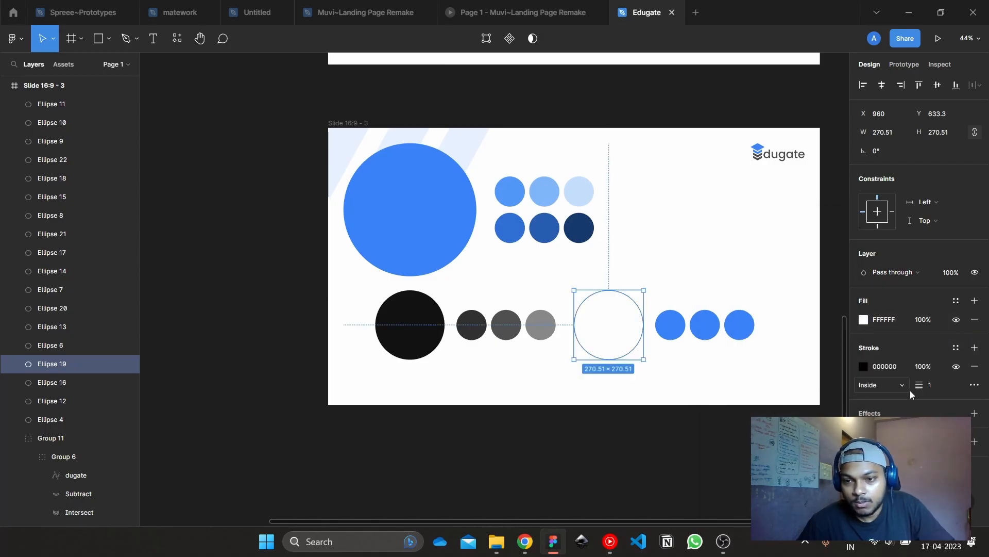
{"action": "left_click", "coordinate": [946, 390]}
{"action": "type", "text": "2"}
{"action": "key", "text": "Return"}
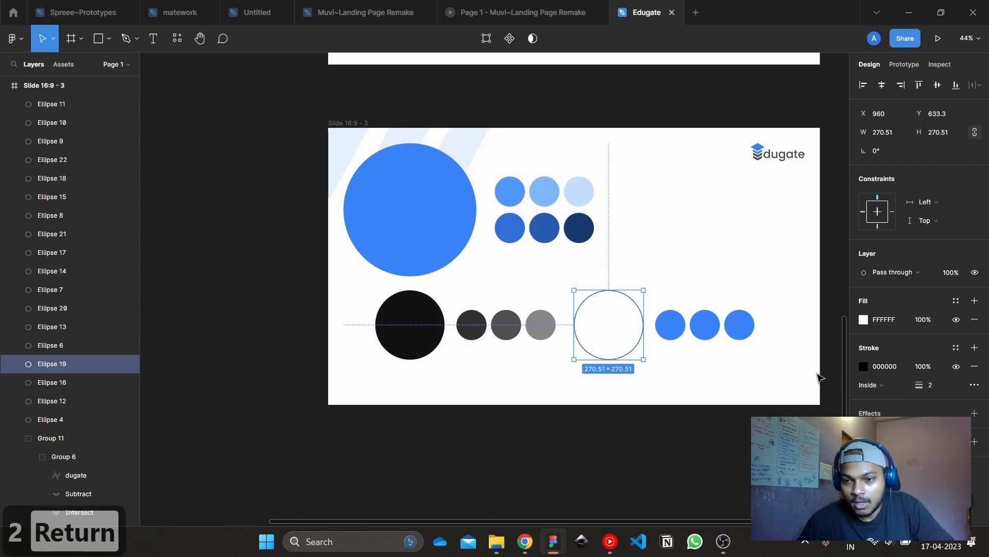
{"action": "left_click", "coordinate": [863, 365]}
{"action": "left_click", "coordinate": [711, 261]}
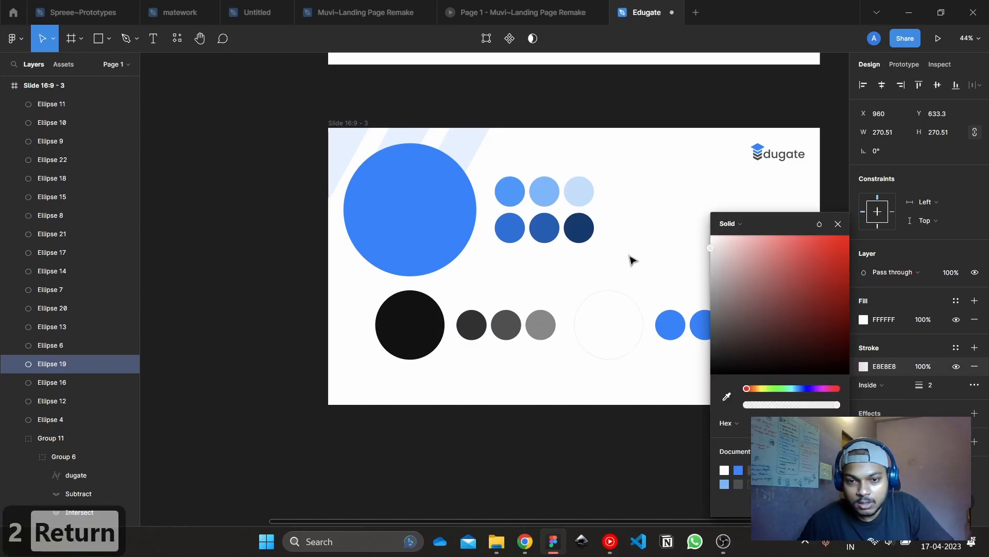
Recolour the three small blue circles beside the white circle in progressively darker greys, from light to mid grey
{"action": "left_click", "coordinate": [666, 335]}
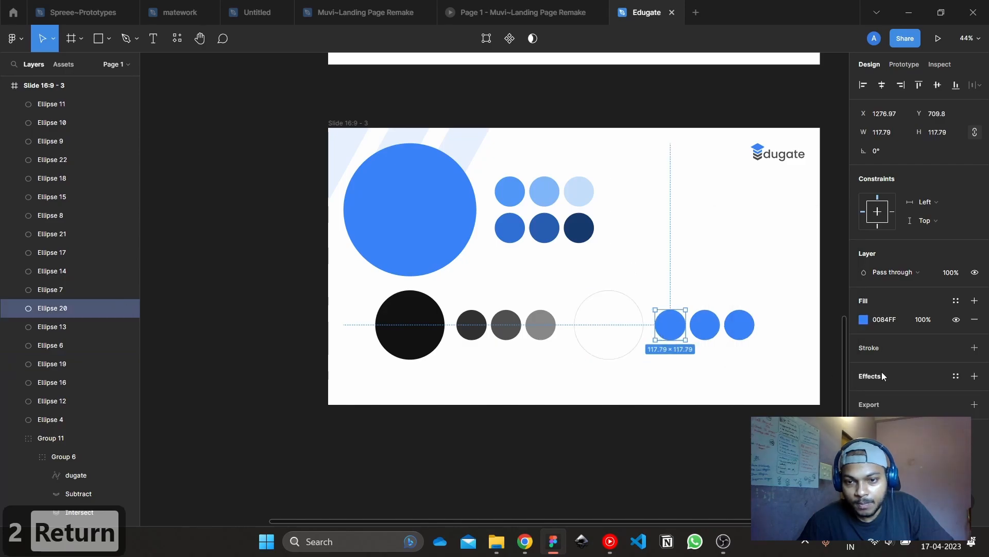
{"action": "scroll", "coordinate": [686, 356], "scroll_direction": "up", "scroll_amount": 1}
{"action": "scroll", "coordinate": [685, 356], "scroll_direction": "up", "scroll_amount": 4}
{"action": "left_click", "coordinate": [863, 319]}
{"action": "left_click_drag", "start_coordinate": [807, 320], "coordinate": [610, 260]}
{"action": "left_click", "coordinate": [704, 305]}
{"action": "scroll", "coordinate": [824, 318], "scroll_direction": "right", "scroll_amount": 3}
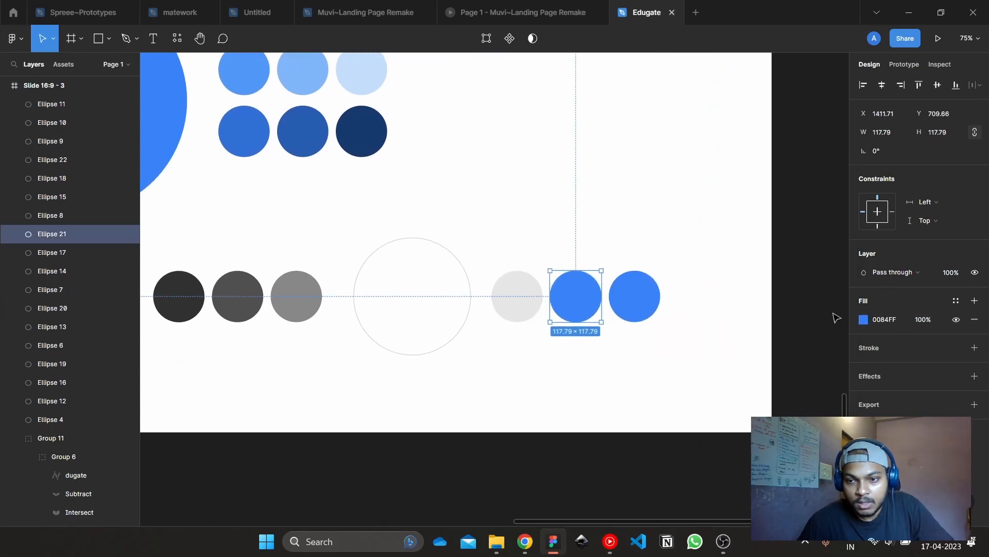
{"action": "left_click", "coordinate": [864, 319]}
{"action": "left_click_drag", "start_coordinate": [760, 242], "coordinate": [667, 280]}
{"action": "left_click", "coordinate": [634, 295]}
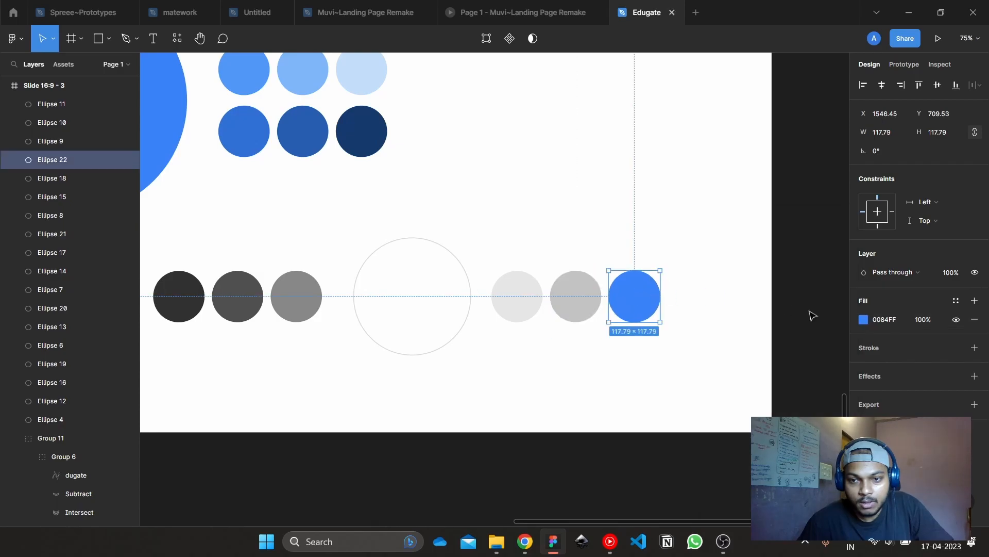
{"action": "left_click", "coordinate": [863, 320]}
{"action": "left_click_drag", "start_coordinate": [766, 259], "coordinate": [687, 308]}
{"action": "scroll", "coordinate": [634, 413], "scroll_direction": "down", "scroll_amount": 5}
{"action": "left_click", "coordinate": [716, 345]}
{"action": "scroll", "coordinate": [728, 345], "scroll_direction": "down", "scroll_amount": 5}
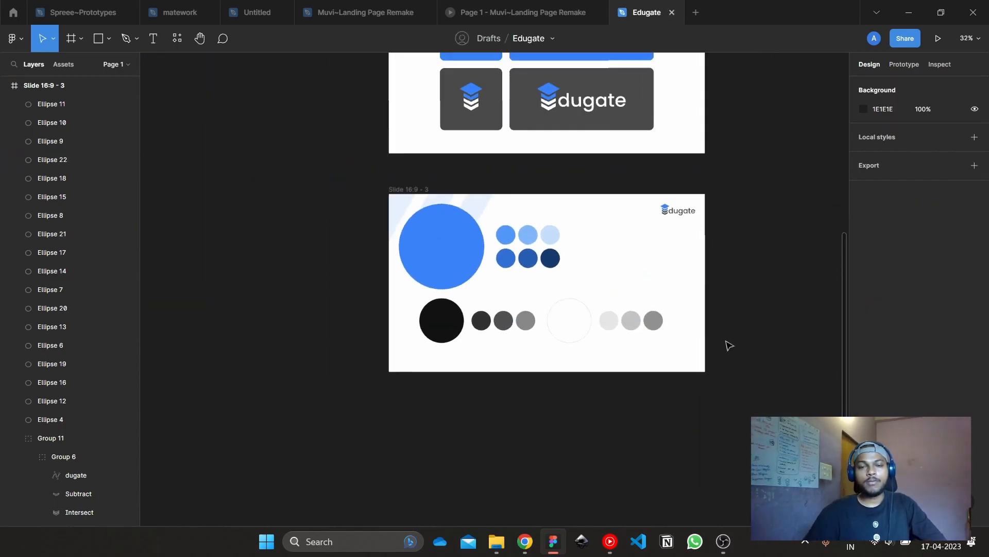
Group the large blue circle with its six small shade circles and move the group to about X 130, Y 115
{"action": "scroll", "coordinate": [693, 322], "scroll_direction": "up", "scroll_amount": 3}
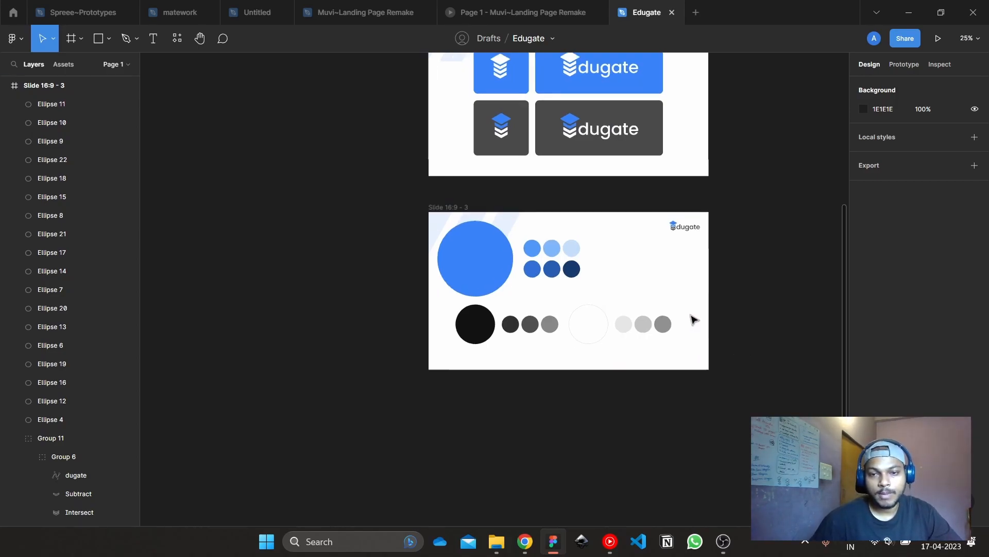
{"action": "left_click", "coordinate": [372, 257]}
{"action": "left_click", "coordinate": [481, 227], "text": "shift"}
{"action": "left_click", "coordinate": [508, 227], "text": "shift"}
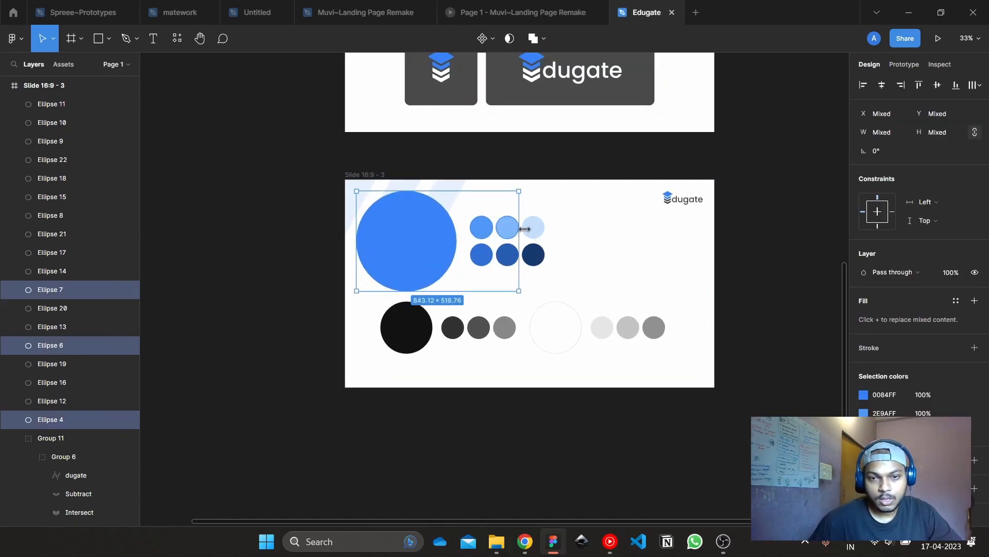
{"action": "left_click", "coordinate": [531, 229], "text": "shift"}
{"action": "left_click", "coordinate": [531, 254], "text": "shift"}
{"action": "left_click", "coordinate": [509, 256], "text": "shift"}
{"action": "left_click", "coordinate": [483, 258], "text": "shift"}
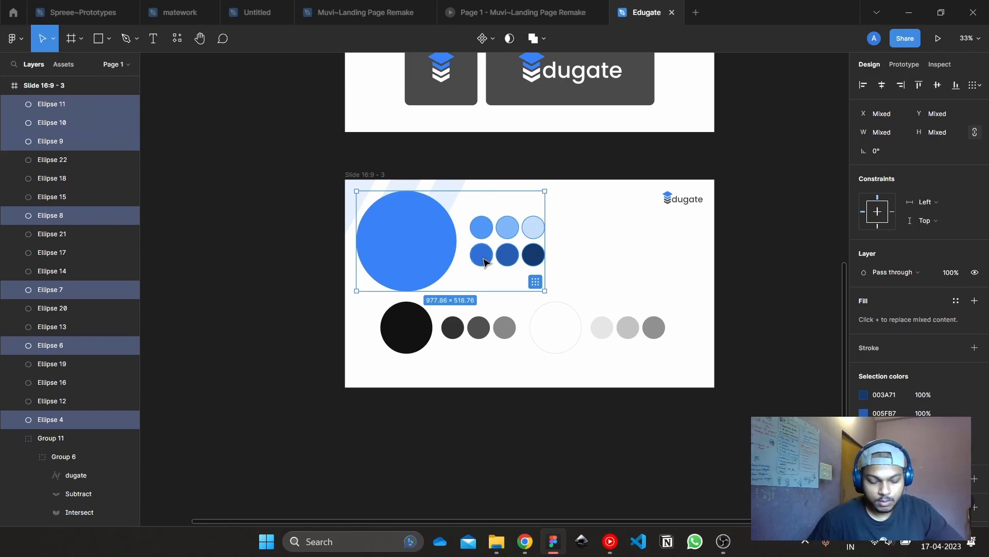
{"action": "key", "text": "ctrl+g"}
{"action": "left_click_drag", "start_coordinate": [431, 254], "coordinate": [449, 275]}
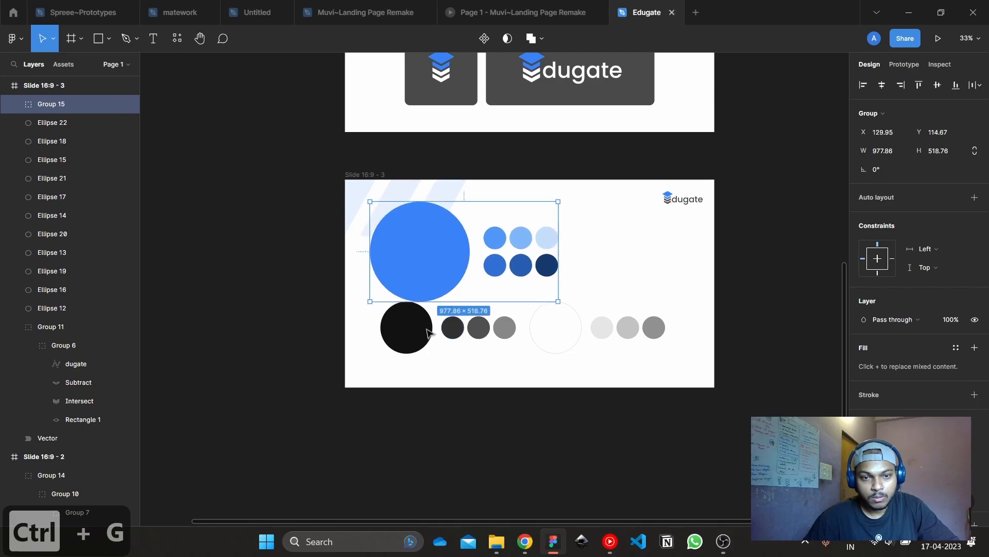
Group the near-black circle with its three small grey circles and move the group slightly down
{"action": "left_click", "coordinate": [430, 332]}
{"action": "left_click", "coordinate": [452, 329], "text": "shift"}
{"action": "left_click", "coordinate": [479, 328], "text": "shift"}
{"action": "left_click", "coordinate": [504, 333], "text": "shift"}
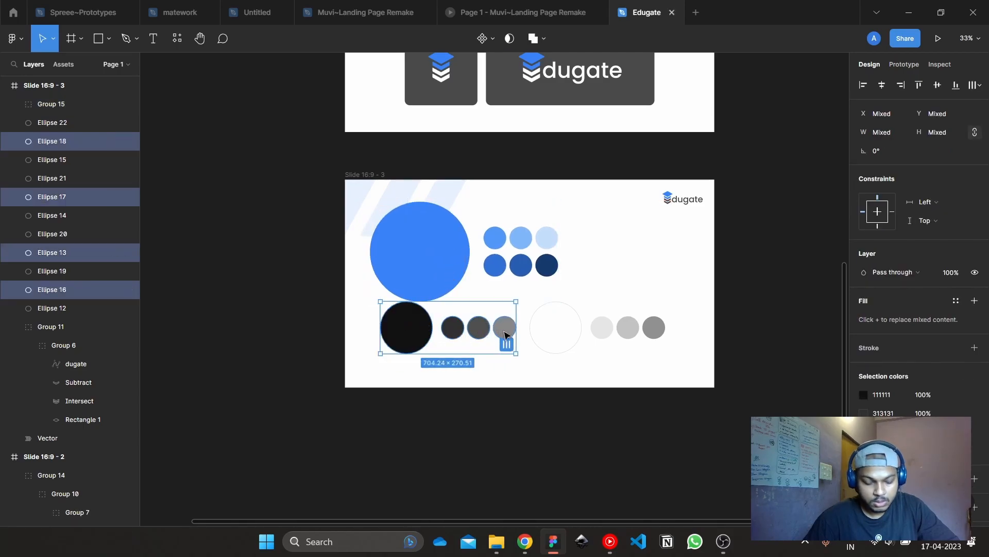
{"action": "key", "text": "ctrl+g"}
{"action": "left_click_drag", "start_coordinate": [410, 331], "coordinate": [410, 346]}
Delete the leftover blue circles behind the near-black group, and left-align that group with the large blue circle
{"action": "left_click", "coordinate": [478, 324]}
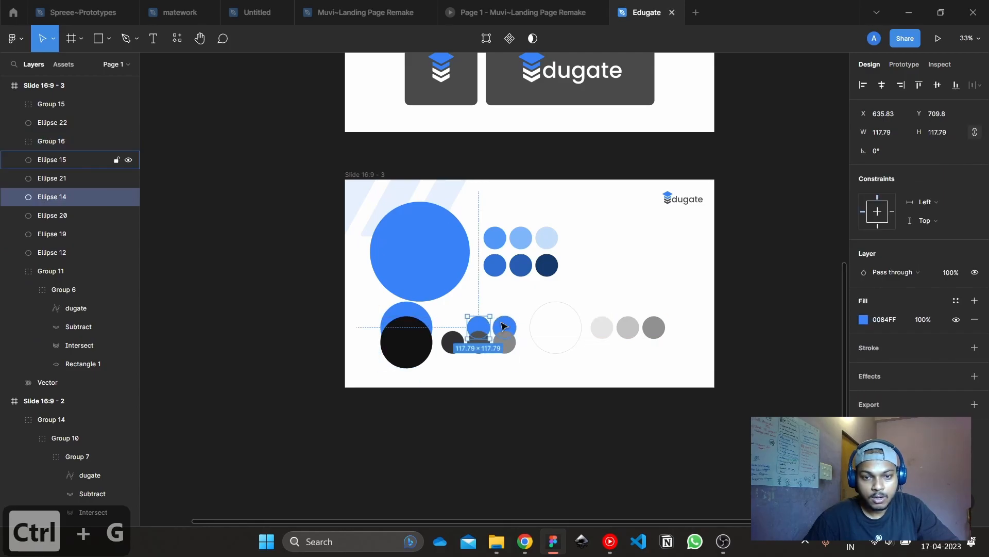
{"action": "left_click", "coordinate": [504, 325], "text": "shift"}
{"action": "left_click", "coordinate": [419, 311]}
{"action": "left_click", "coordinate": [480, 322], "text": "shift"}
{"action": "left_click", "coordinate": [507, 324], "text": "shift"}
{"action": "key", "text": "Delete"}
{"action": "mouse_move", "coordinate": [506, 343]}
{"action": "left_mouse_down"}
{"action": "mouse_move", "coordinate": [492, 343]}
{"action": "mouse_move", "coordinate": [520, 345]}
{"action": "mouse_move", "coordinate": [489, 346]}
{"action": "left_mouse_up"}
Group the white circle with its three small grey circles and move the group down level with the near-black group
{"action": "left_click", "coordinate": [554, 338]}
{"action": "left_click", "coordinate": [601, 331], "text": "shift"}
{"action": "left_click", "coordinate": [629, 332], "text": "shift"}
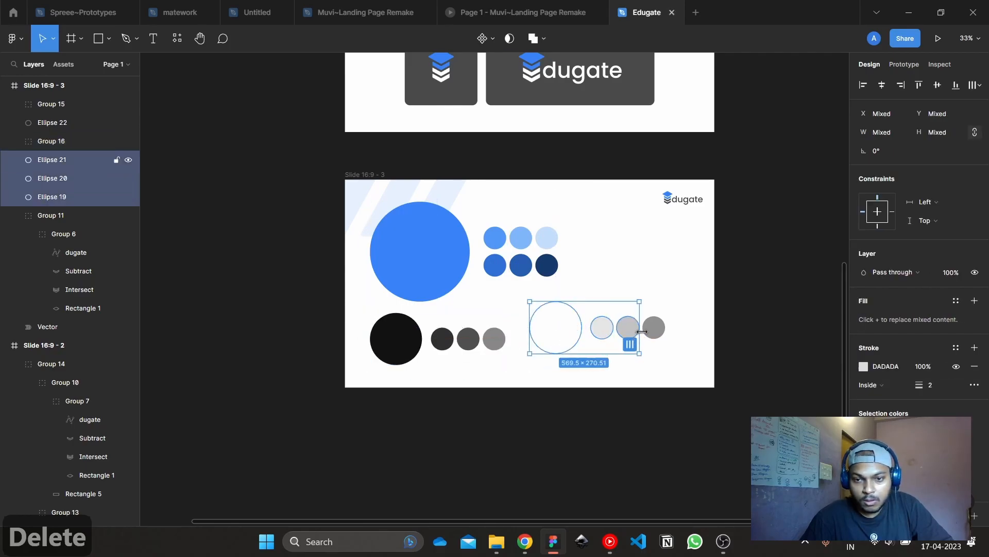
{"action": "left_click", "coordinate": [653, 334], "text": "shift"}
{"action": "key", "text": "ctrl+g"}
{"action": "left_click_drag", "start_coordinate": [552, 334], "coordinate": [552, 345]}
{"action": "left_click", "coordinate": [720, 283]}
Review the title, logo-variants and colour palette slides together, and examine the title slide up close
{"action": "scroll", "coordinate": [721, 282], "scroll_direction": "down", "scroll_amount": 3}
{"action": "left_click_drag", "start_coordinate": [753, 301], "coordinate": [644, 441]}
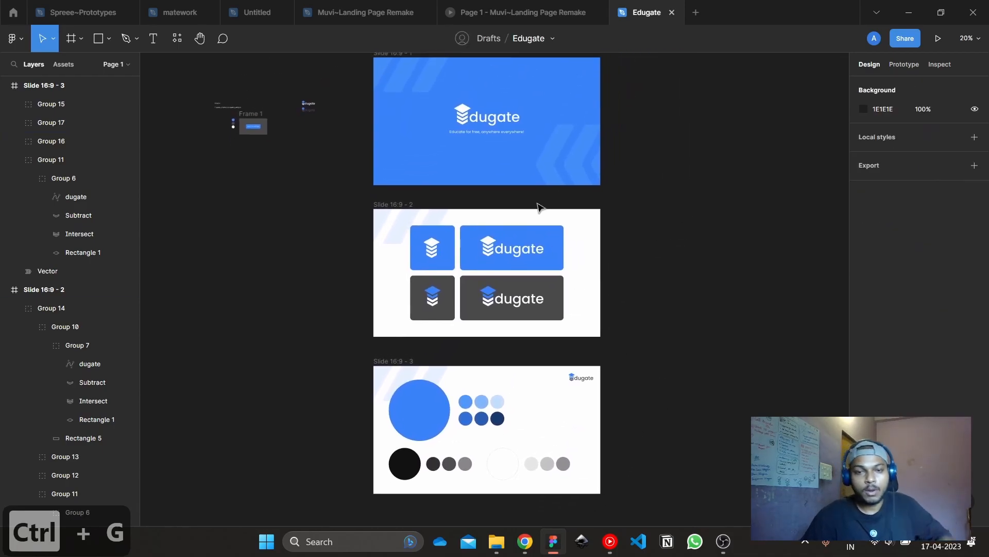
{"action": "scroll", "coordinate": [644, 361], "scroll_direction": "down", "scroll_amount": 3}
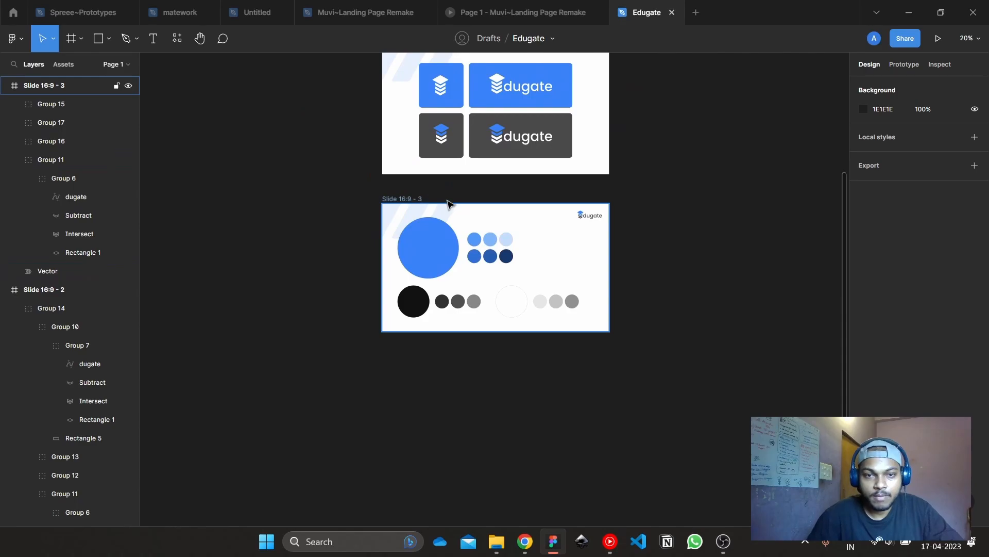
{"action": "scroll", "coordinate": [663, 227], "scroll_direction": "down", "scroll_amount": 2, "text": "ctrl"}
{"action": "left_click_drag", "start_coordinate": [663, 228], "coordinate": [607, 355]}
{"action": "scroll", "coordinate": [555, 416], "scroll_direction": "up", "scroll_amount": 2, "text": "ctrl"}
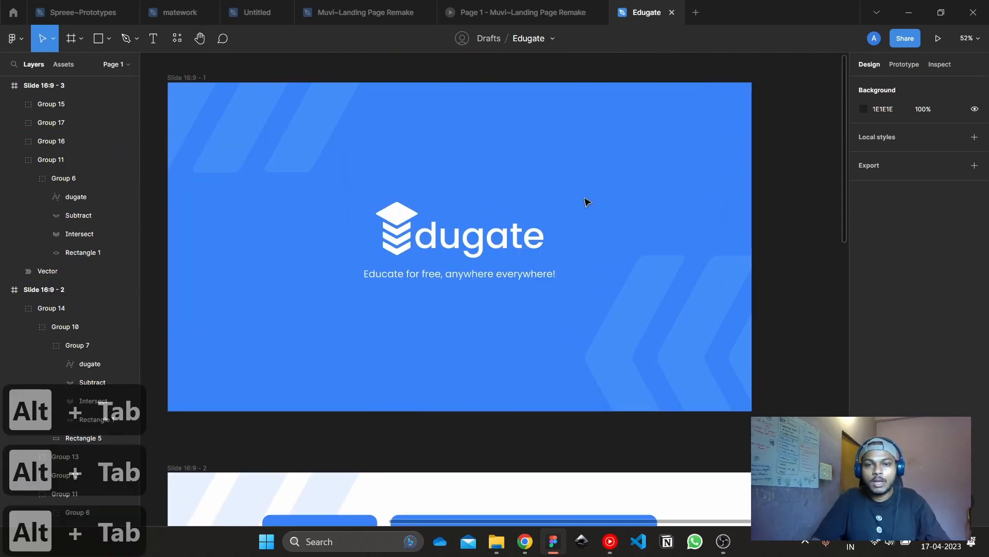
{"action": "scroll", "coordinate": [510, 206], "scroll_direction": "up", "scroll_amount": 2, "text": "ctrl"}
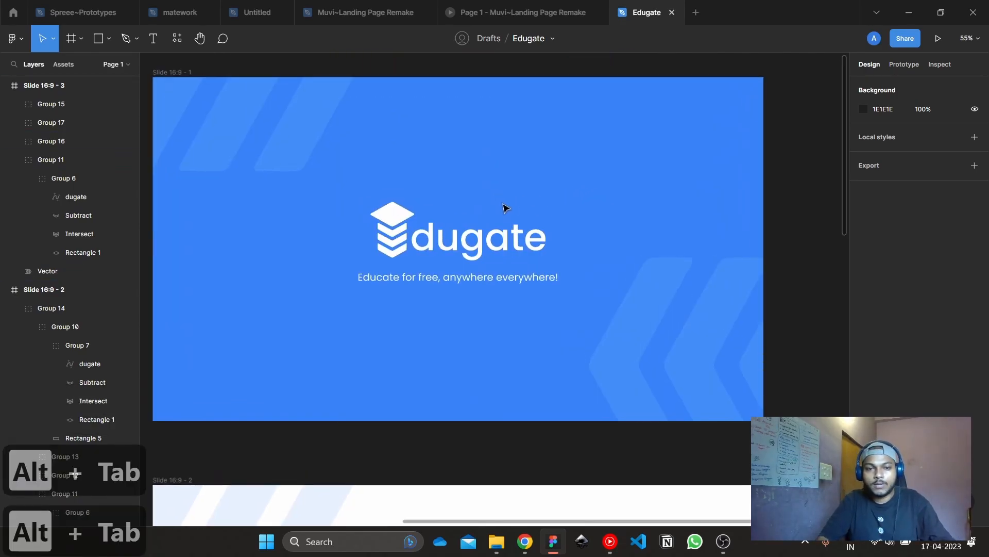